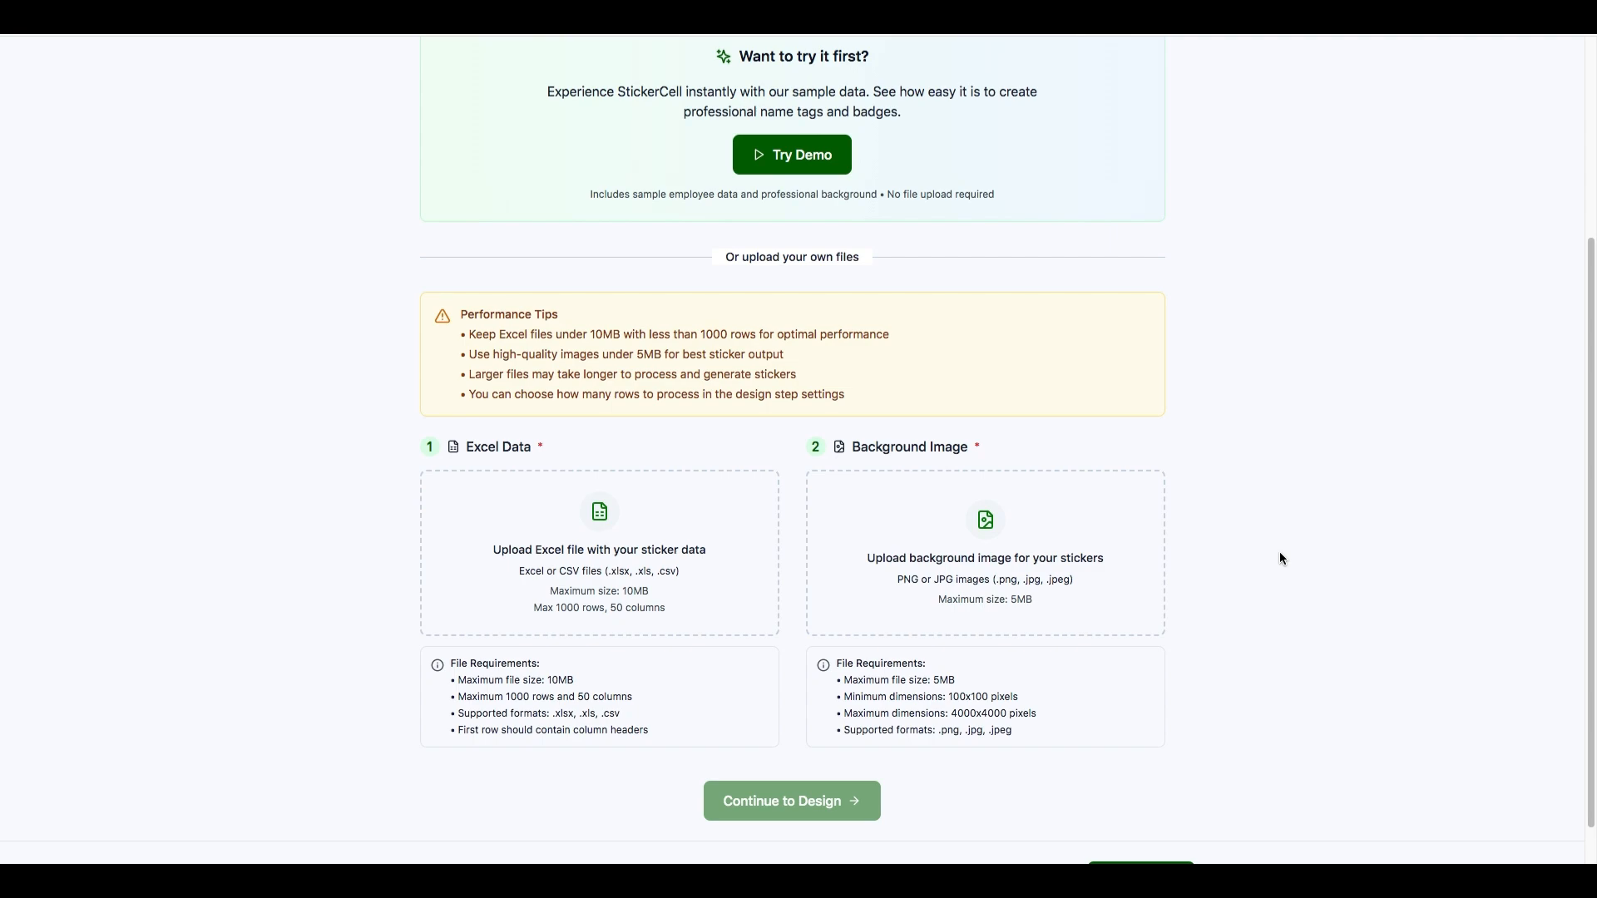
Review the upload page's performance tips and the file requirements for the Excel data and background image.
scroll(1316, 494, "up", 3)
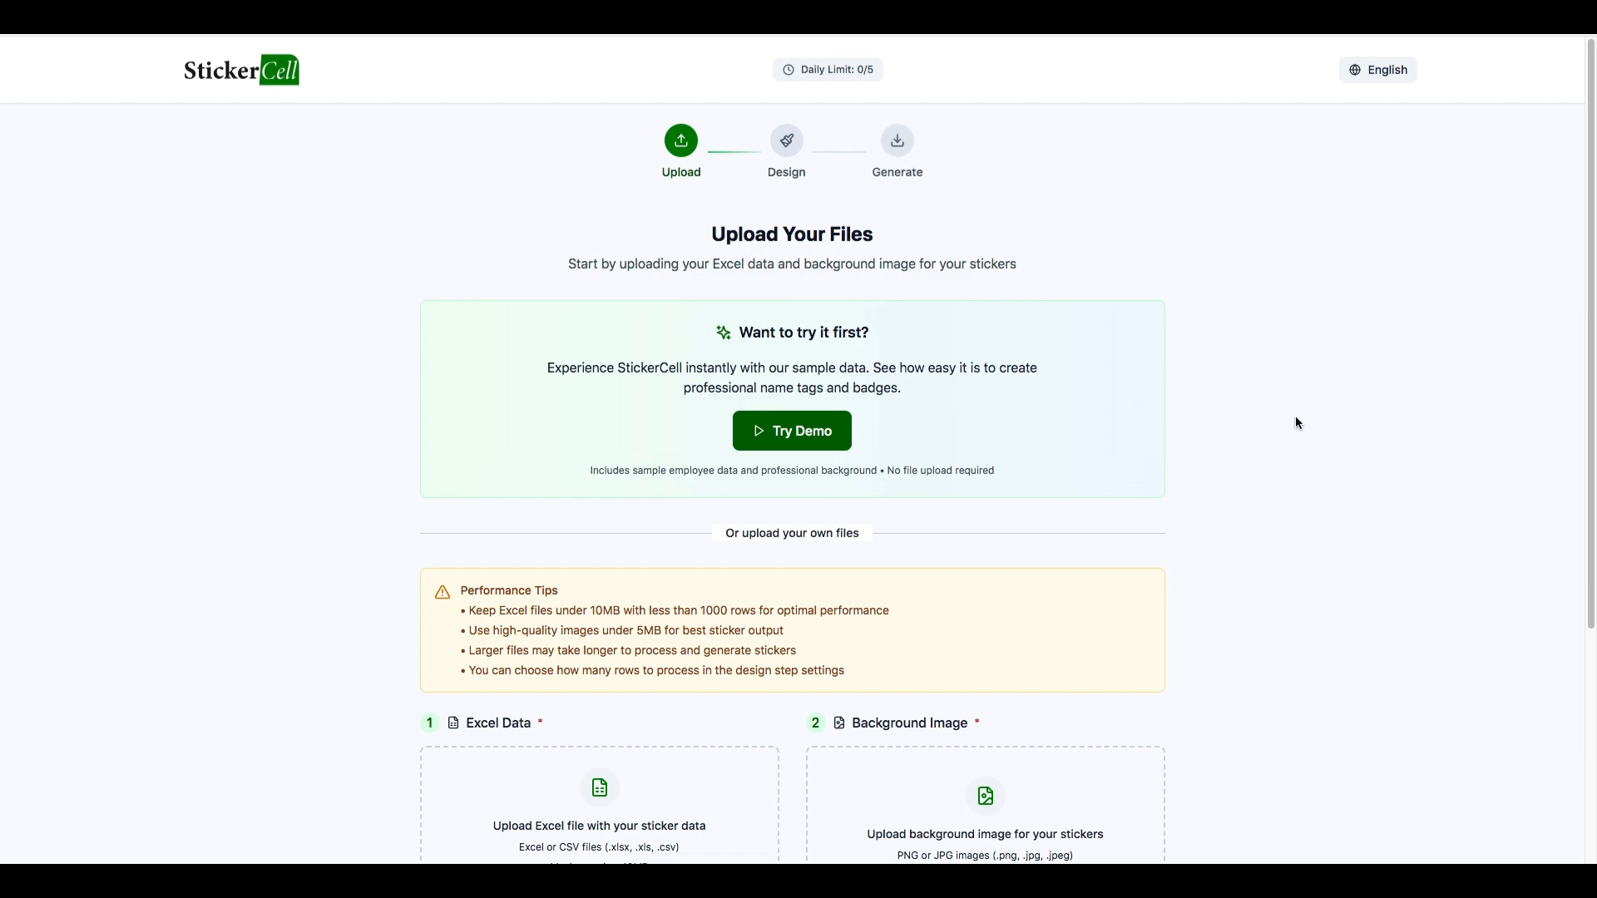
scroll(1293, 442, "down", 3)
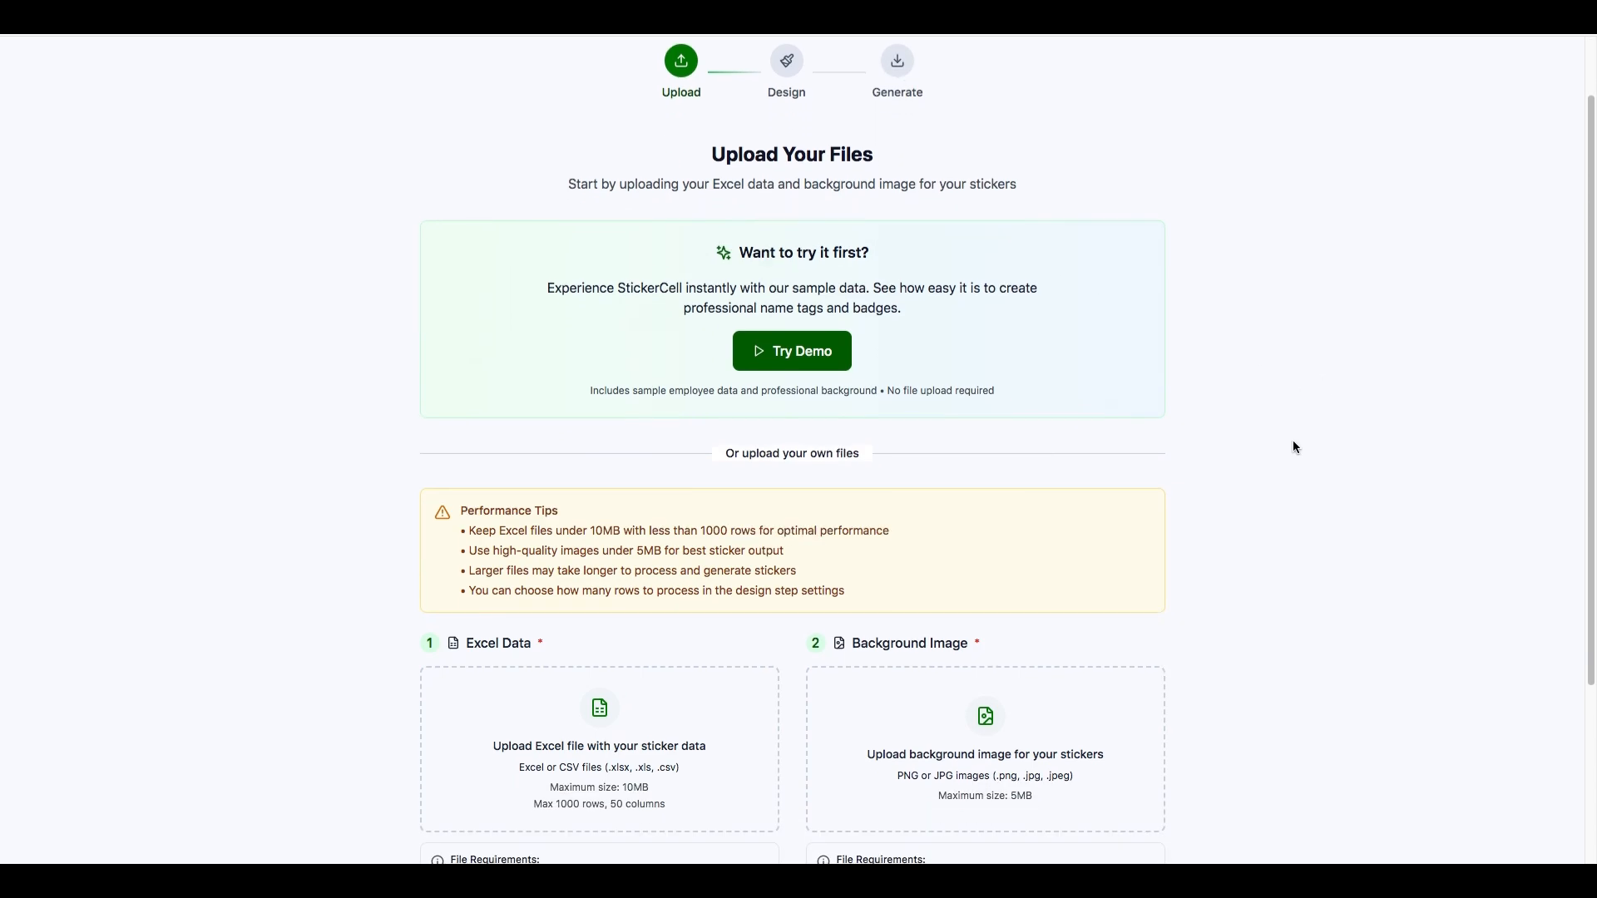
scroll(1292, 441, "down", 1)
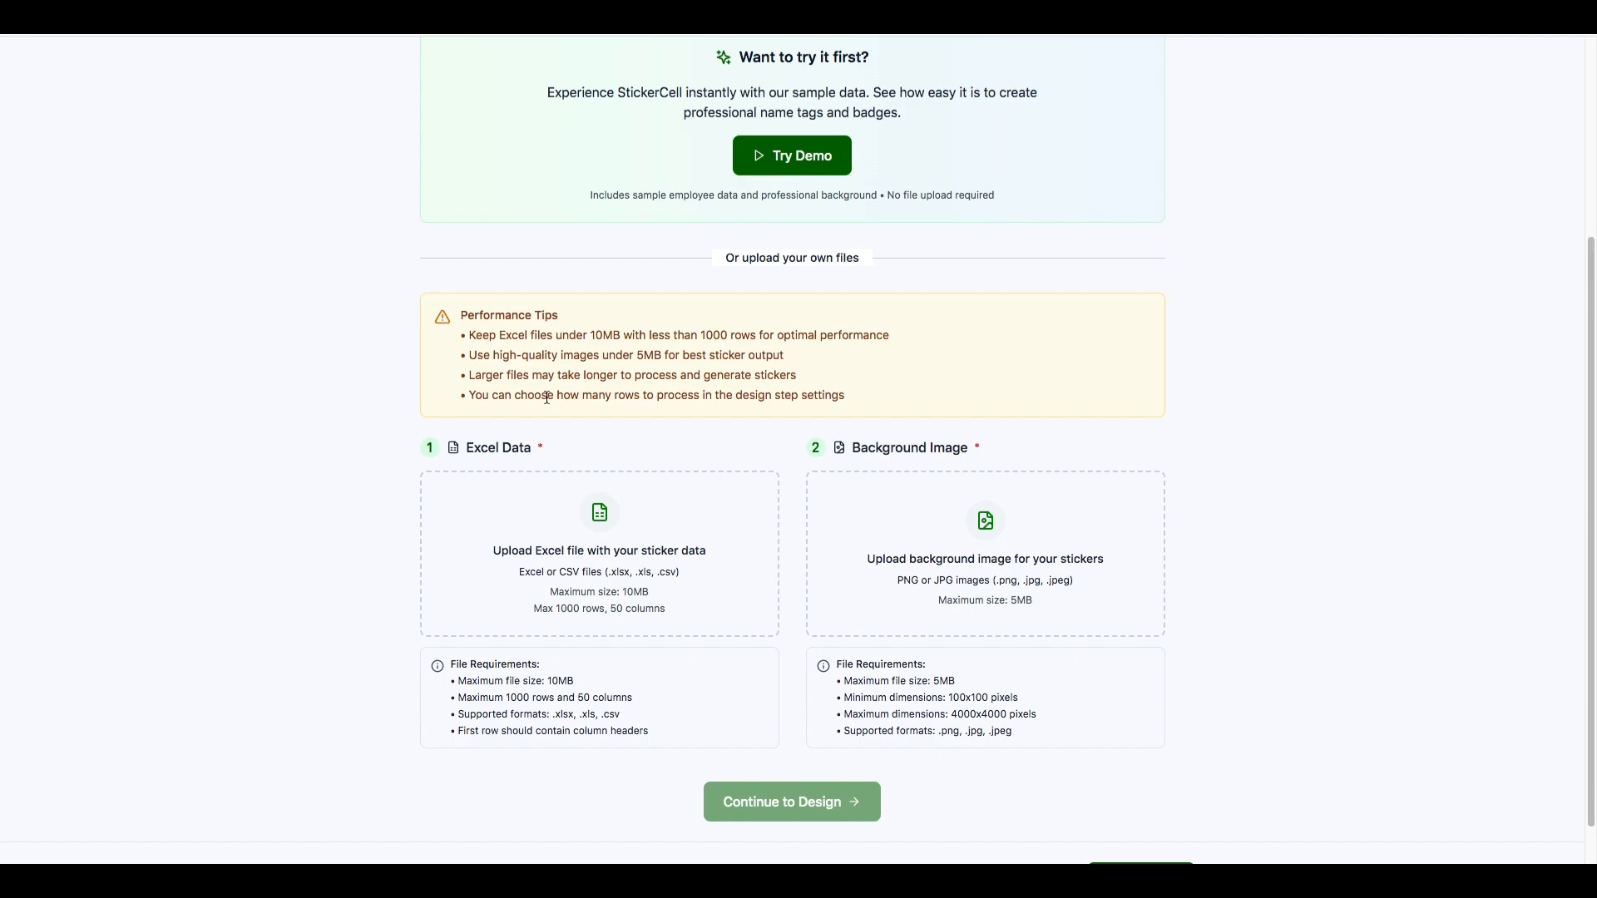
scroll(546, 397, "down", 1)
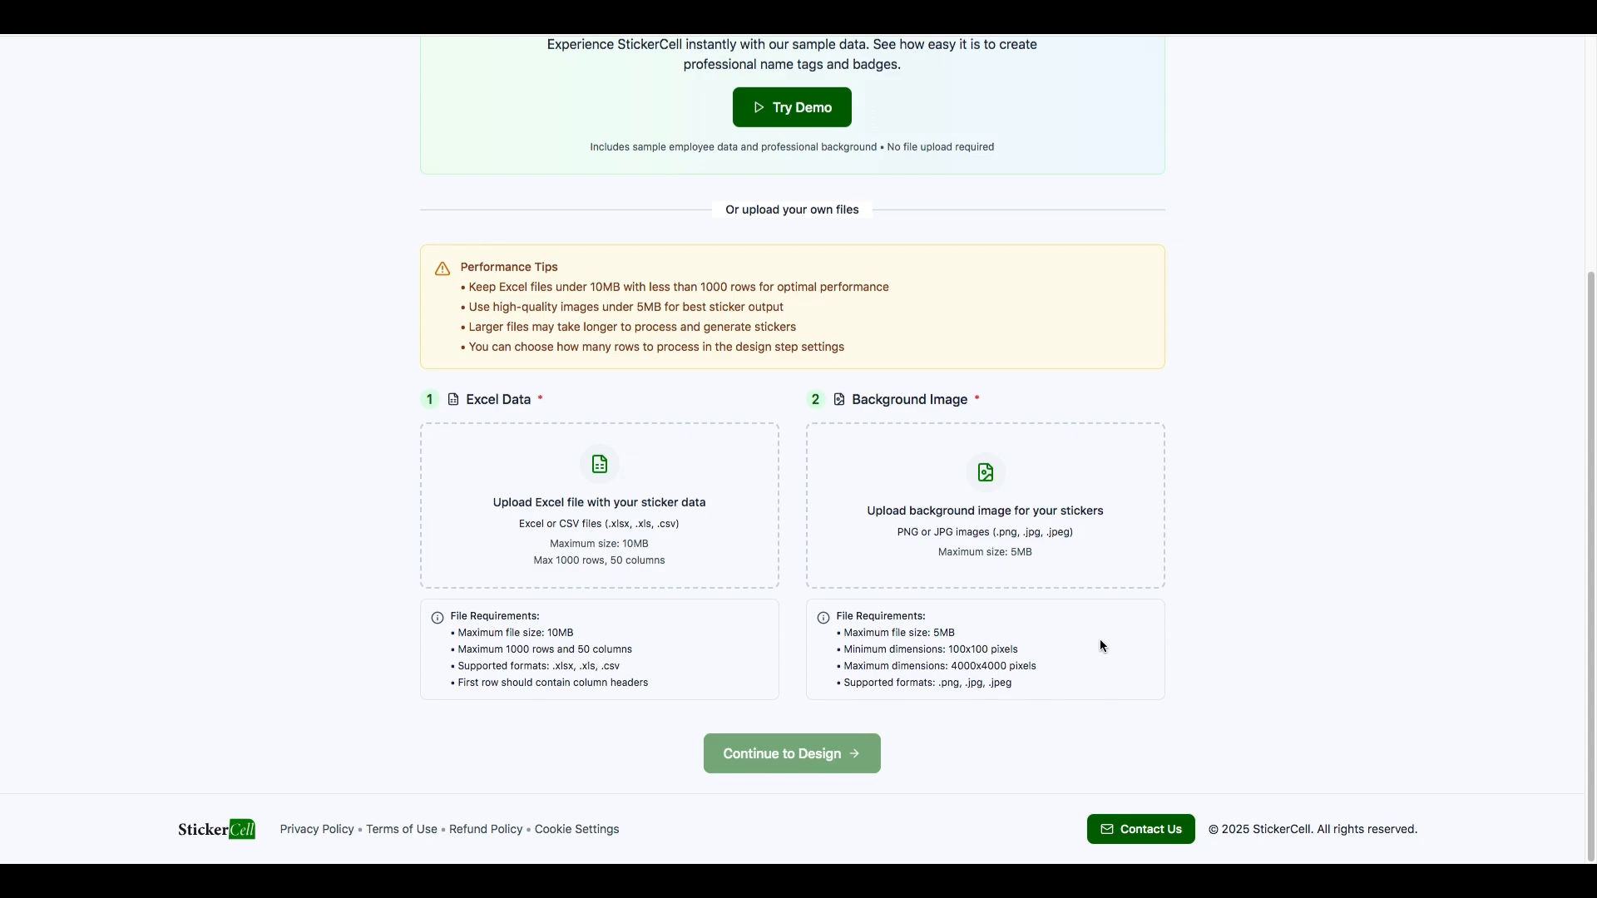
scroll(1138, 611, "up", 4)
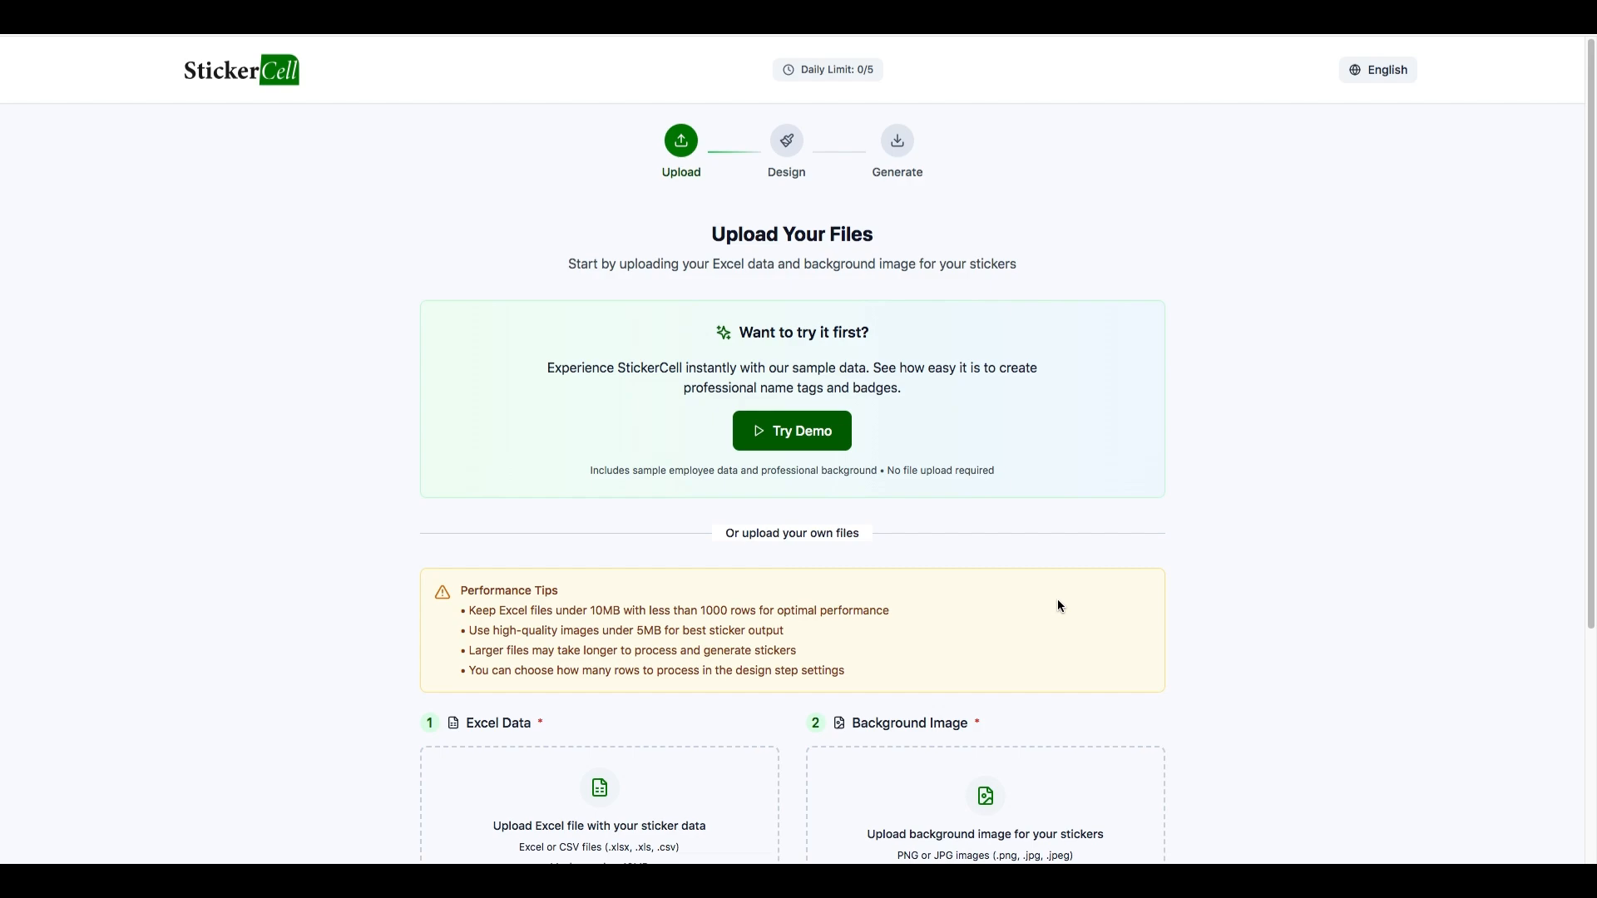
scroll(1297, 589, "down", 4)
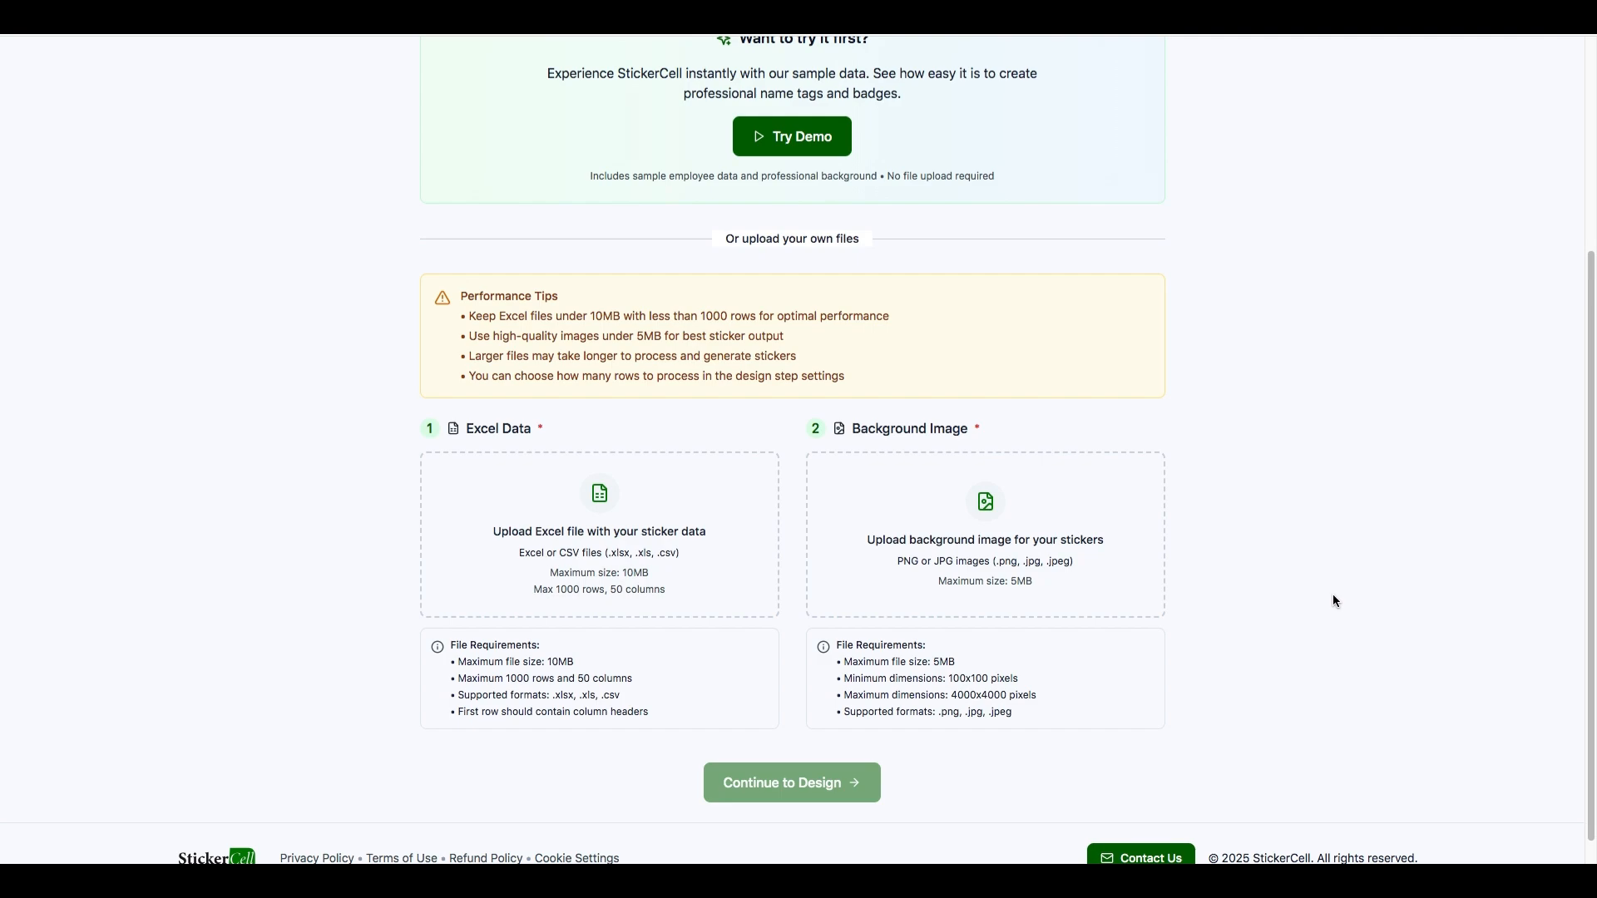
scroll(1335, 594, "down", 1)
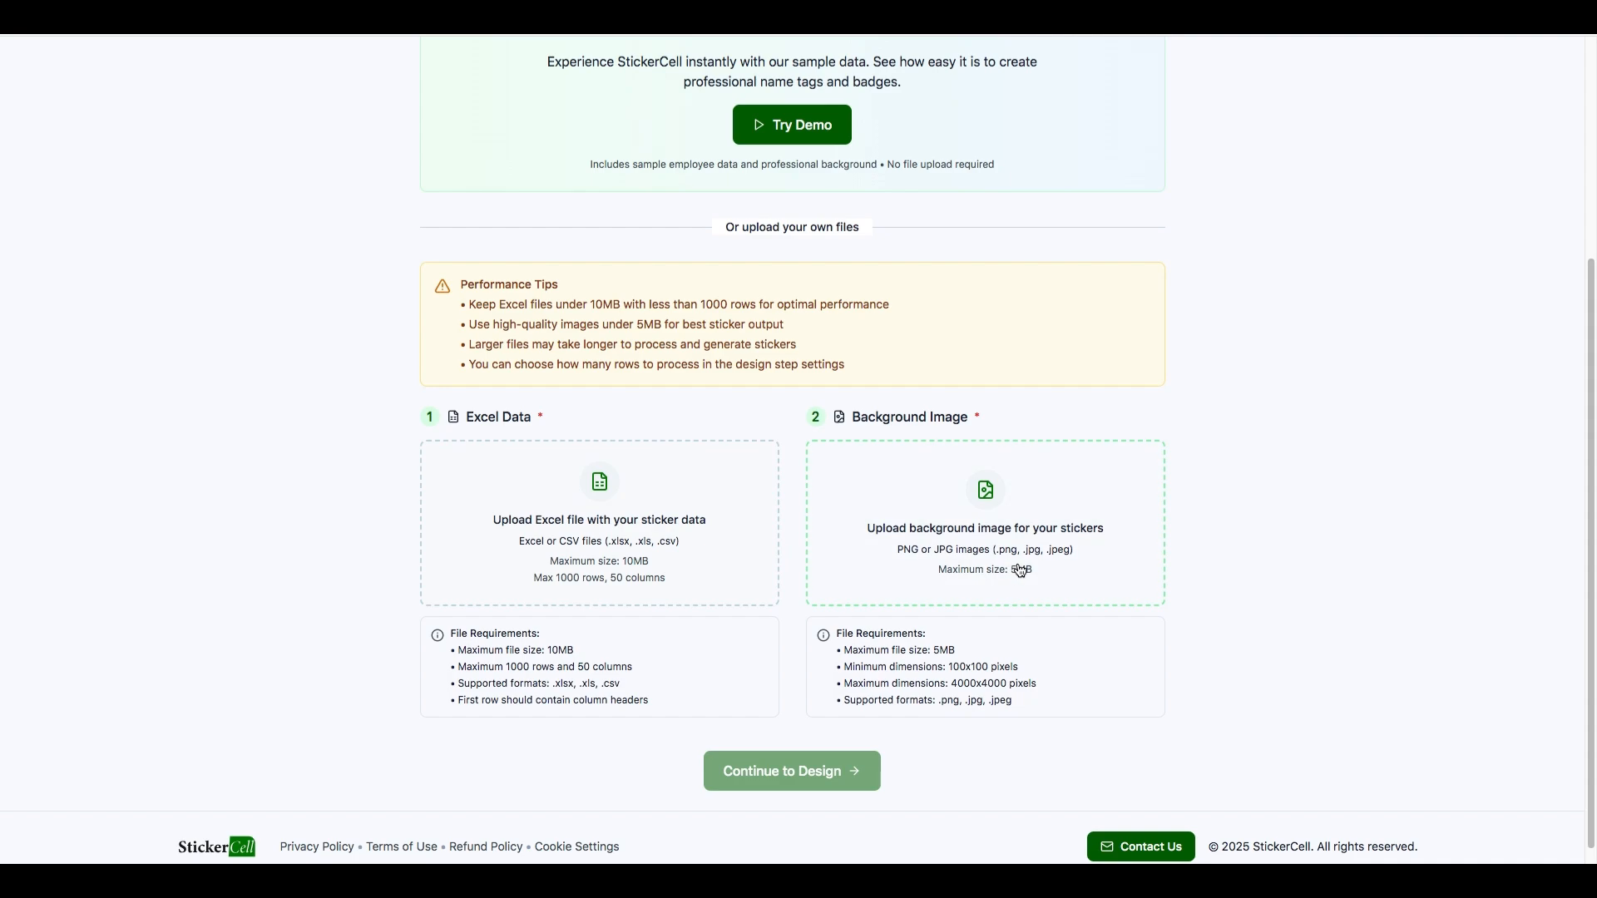
scroll(1315, 357, "up", 5)
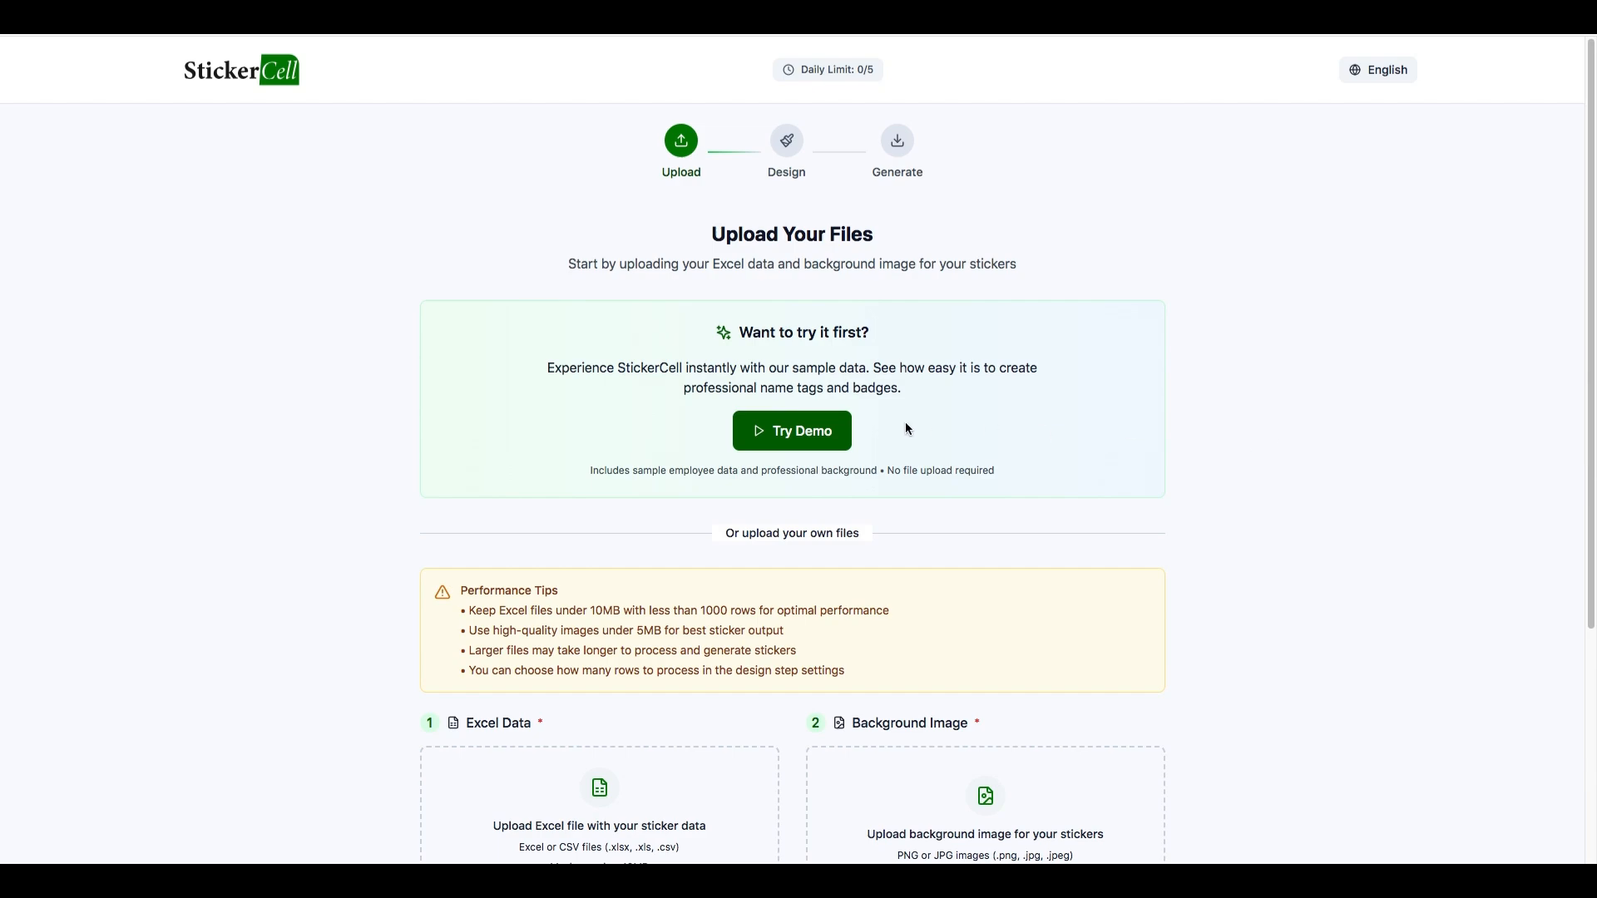
Start the demo with sample data and look over the sticker preview, element list and text settings.
left_click(782, 443)
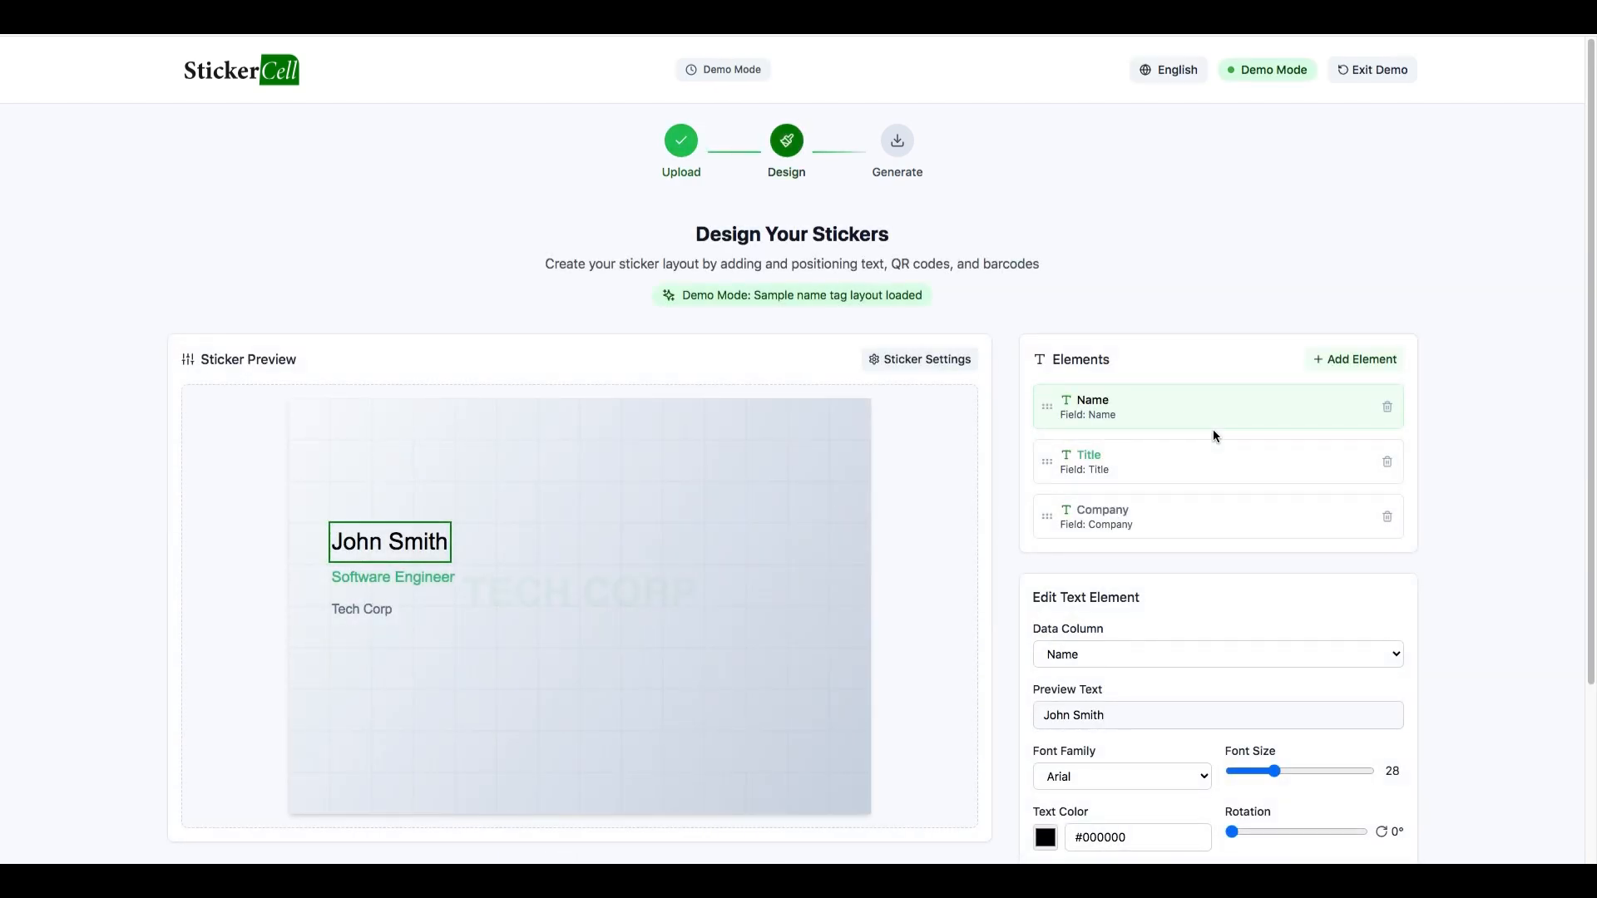
scroll(1504, 457, "down", 3)
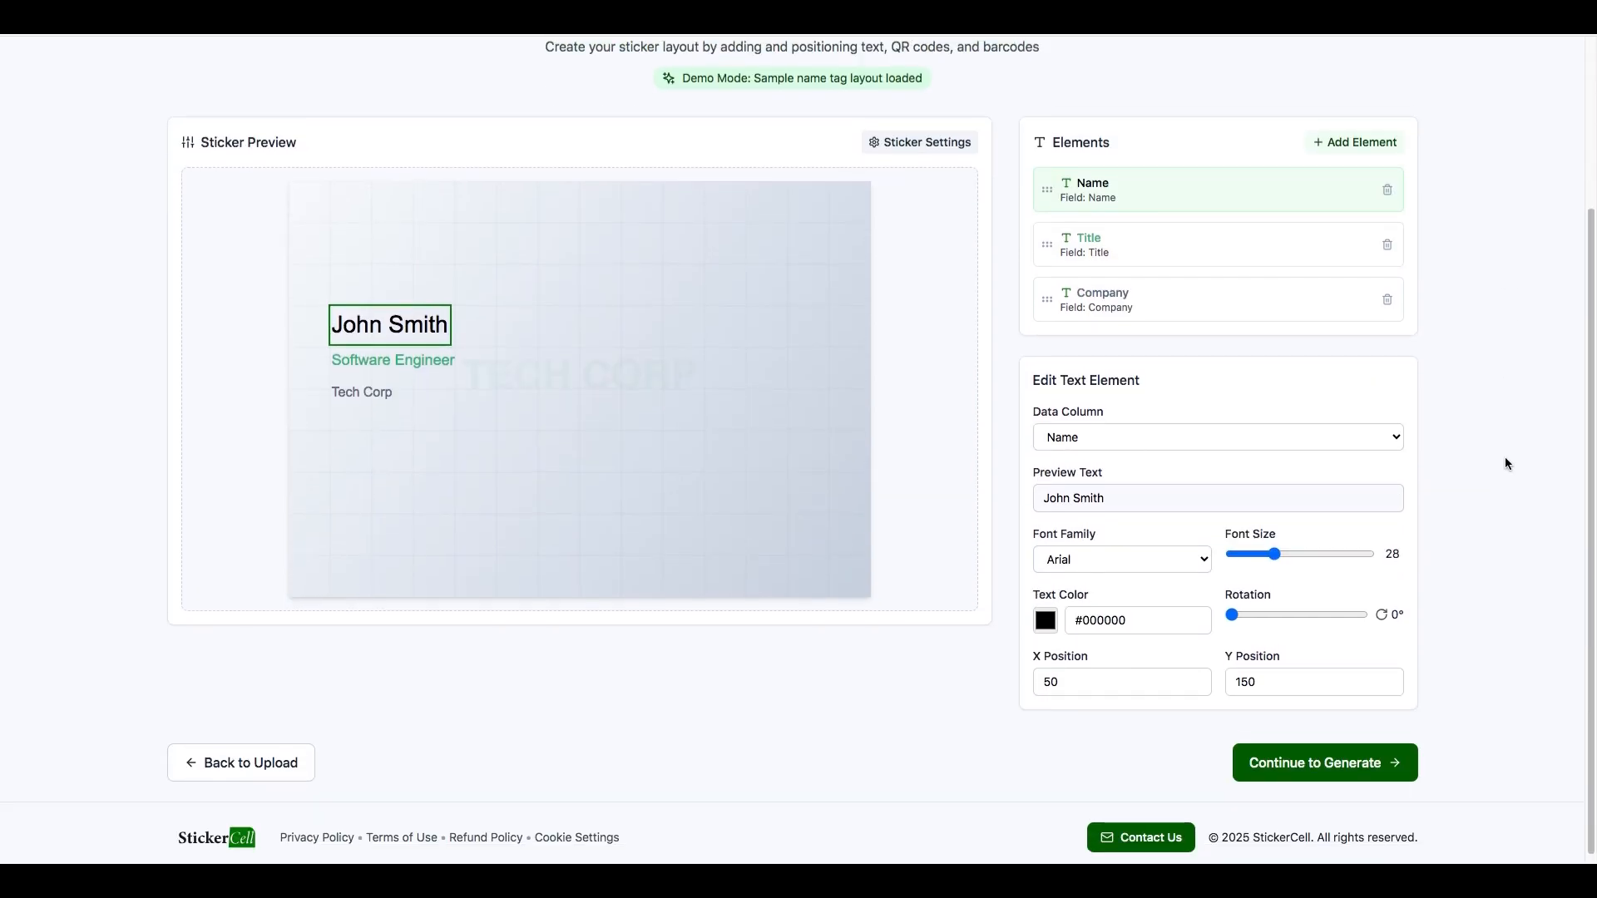
scroll(1504, 457, "up", 3)
scroll(1509, 426, "down", 3)
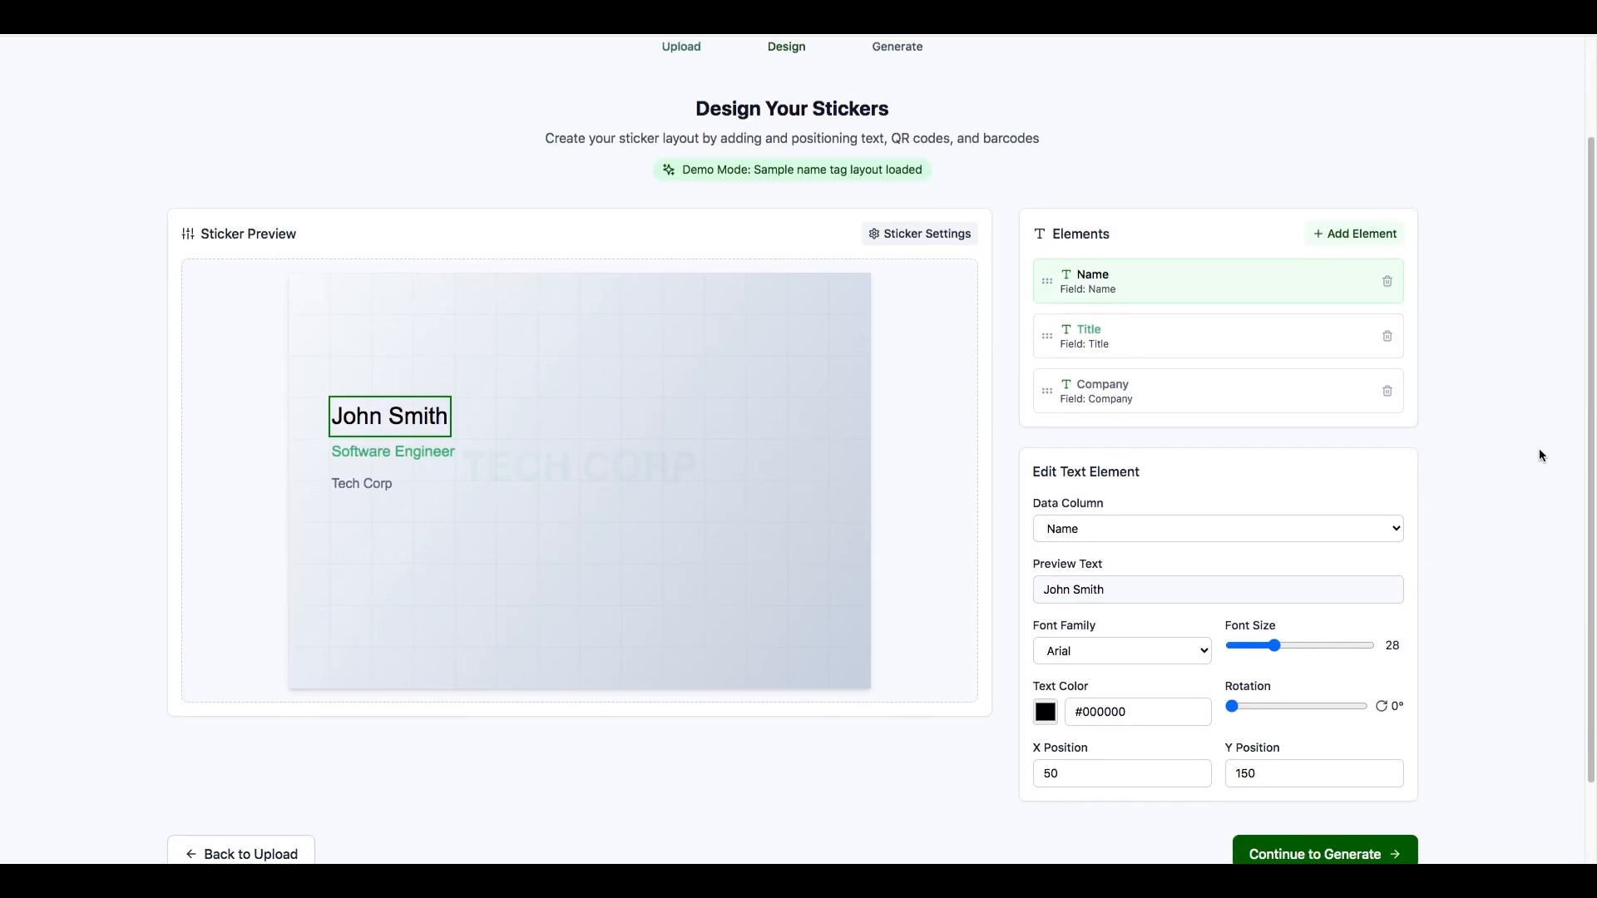
scroll(1539, 447, "up", 3)
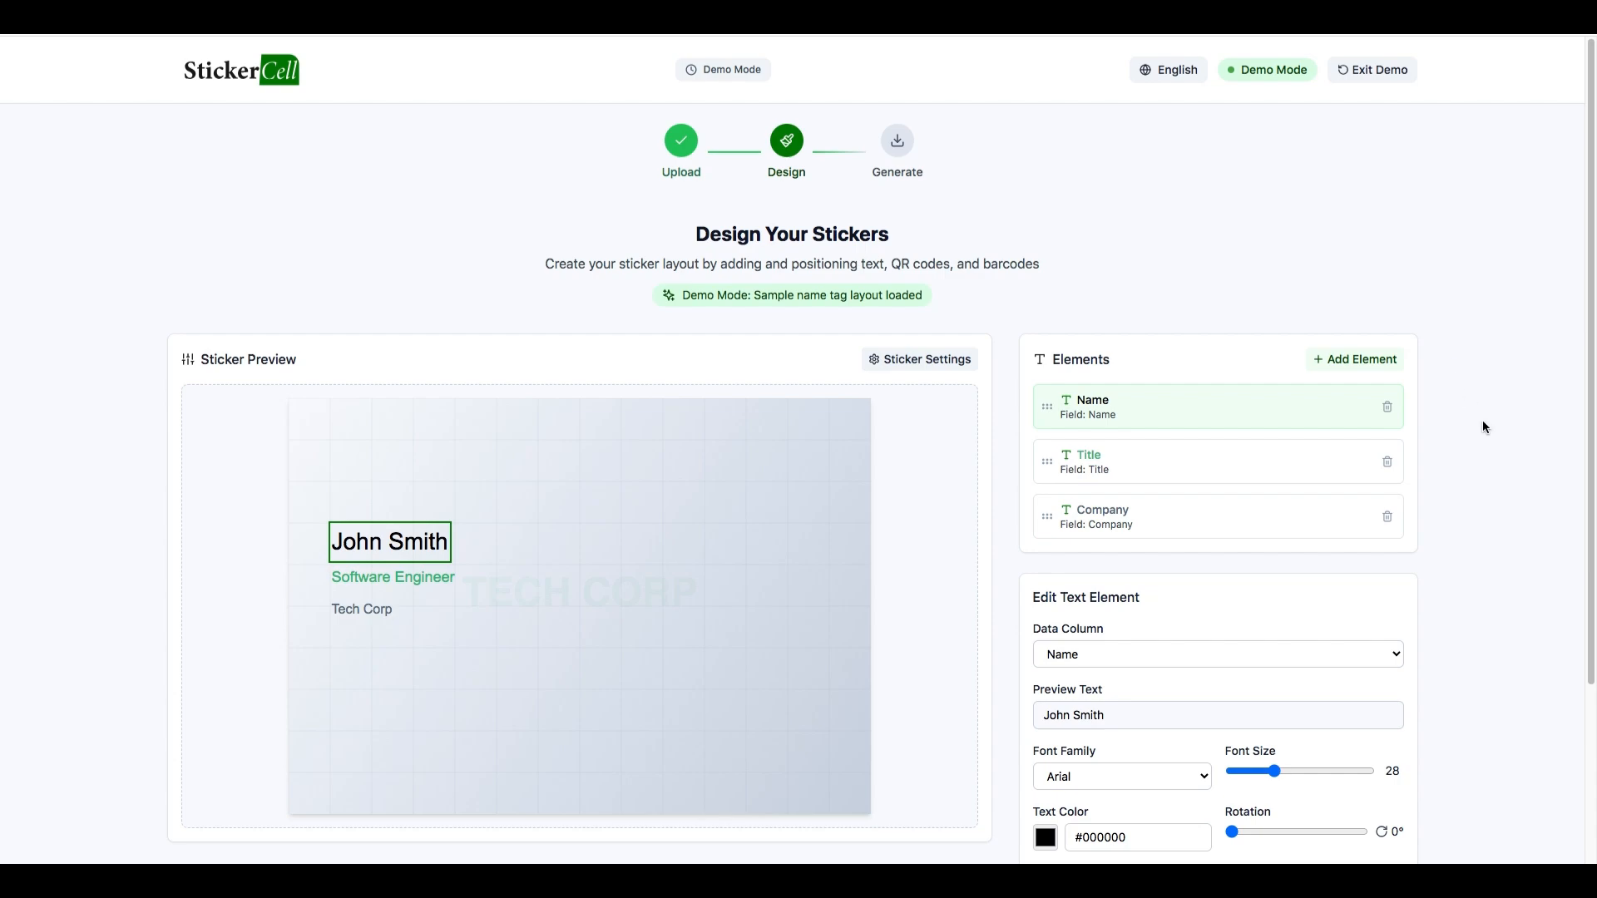
scroll(1495, 441, "down", 3)
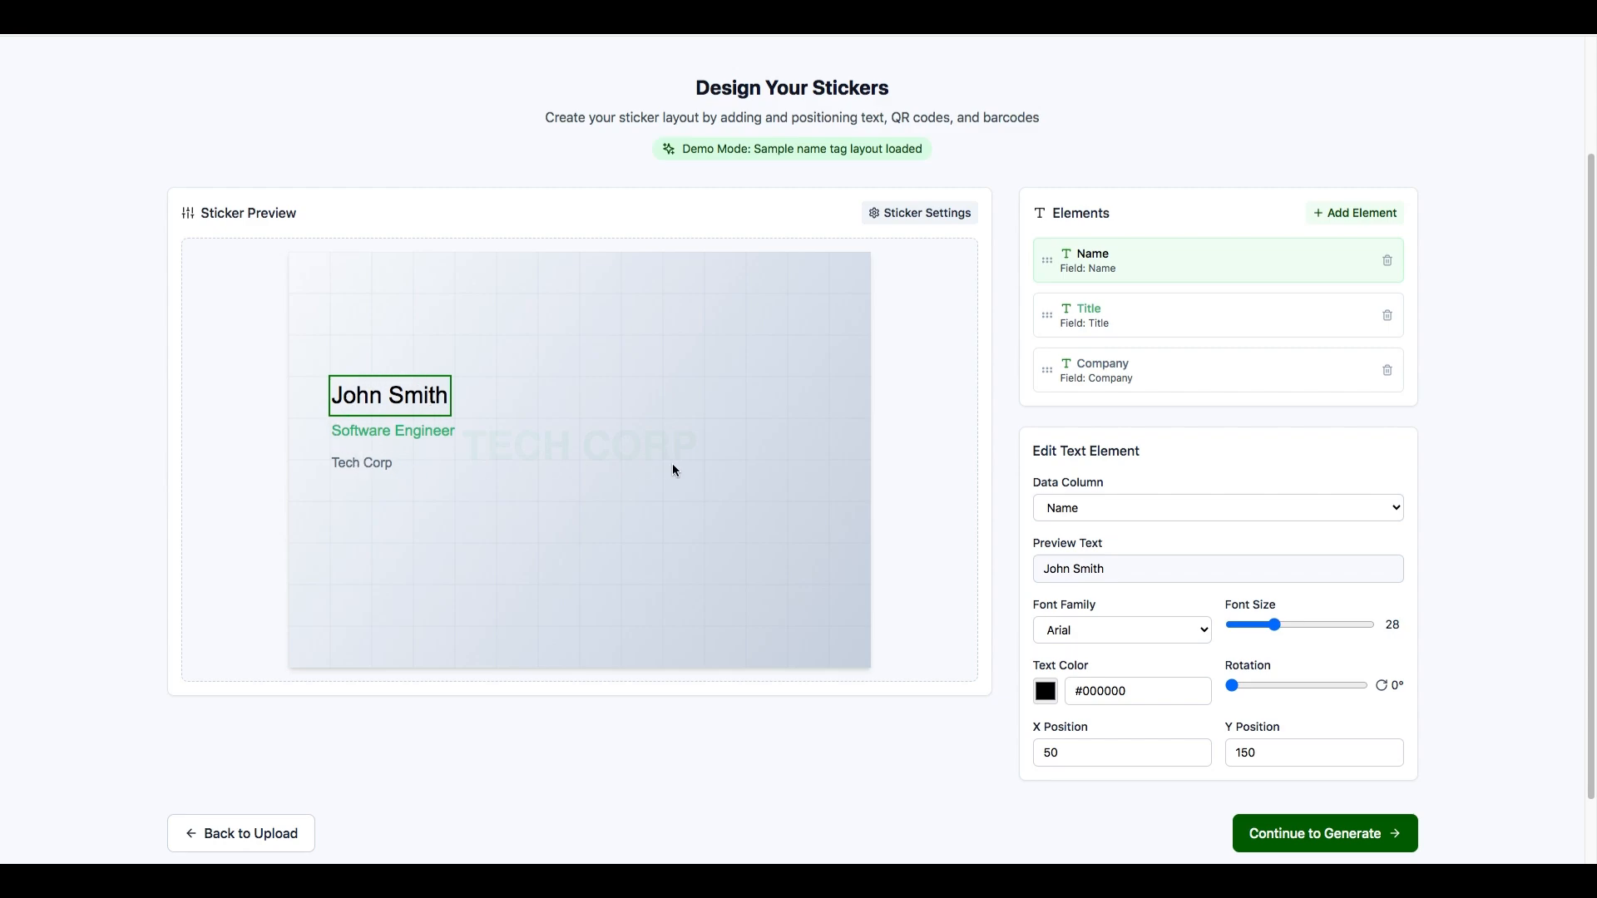
scroll(1487, 417, "down", 2)
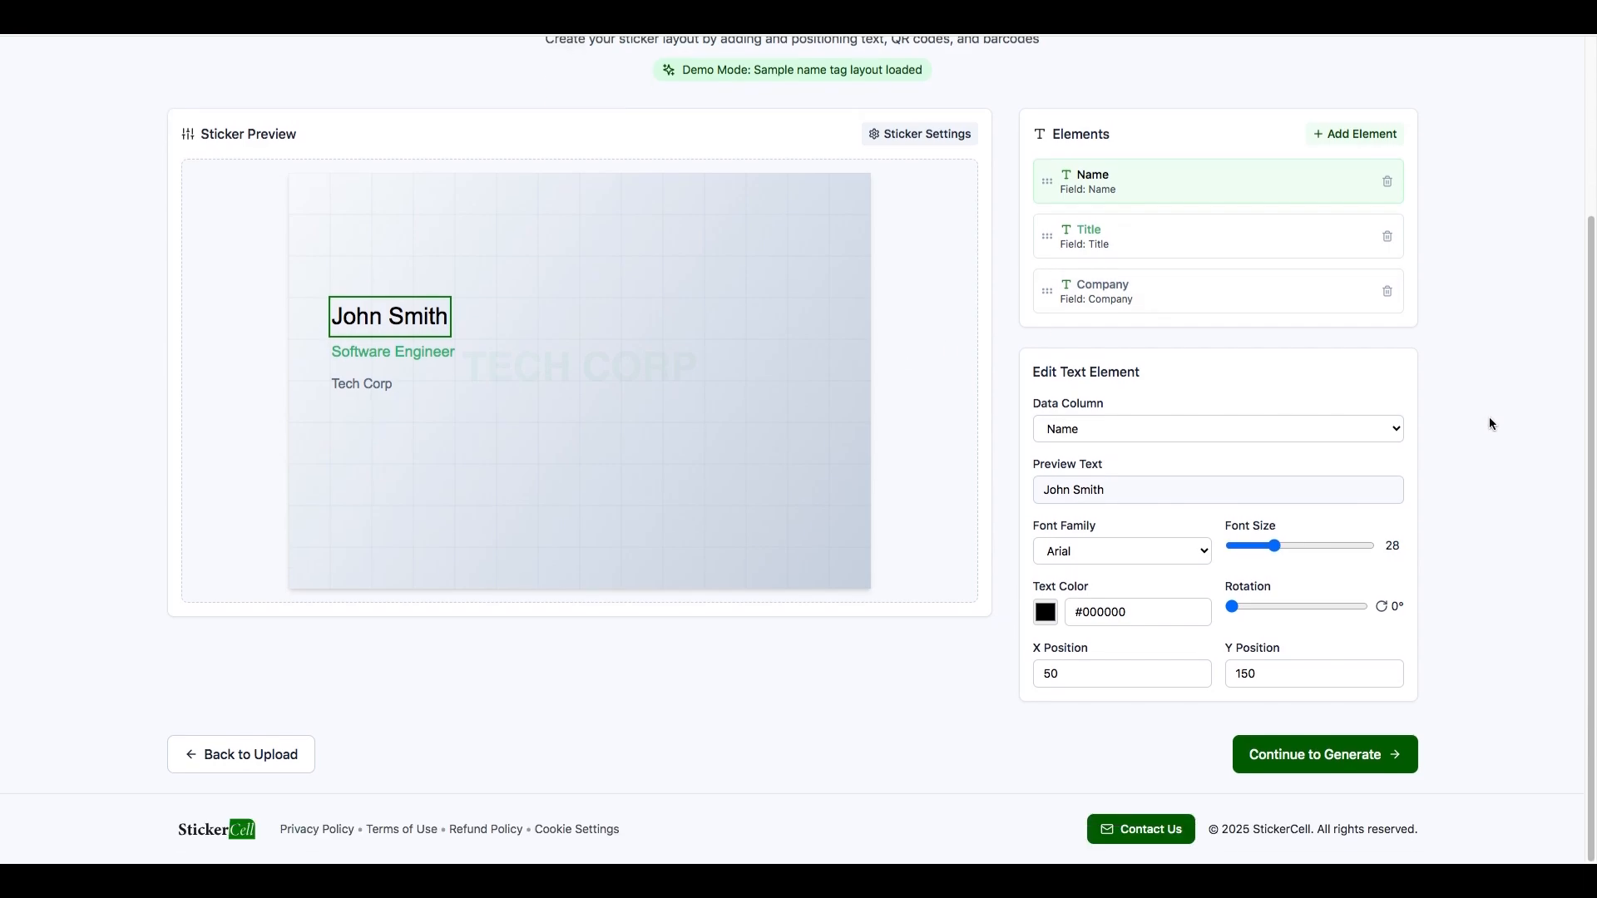
scroll(1489, 417, "up", 4)
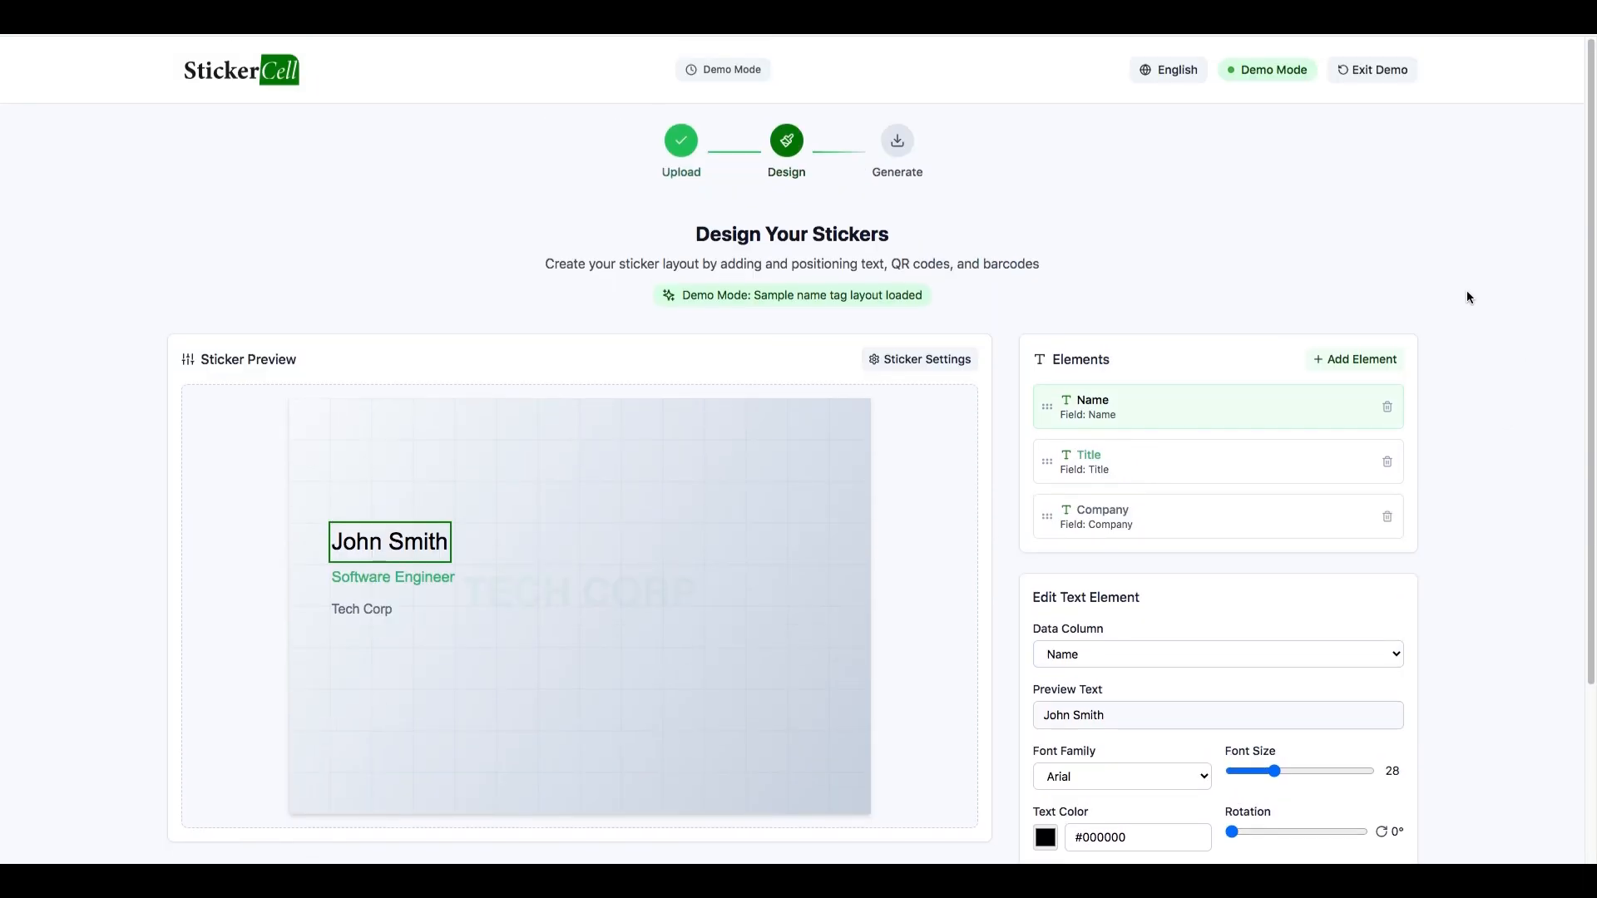
Check the sample data and background files in the upload stage and return to the design stage.
left_click(682, 149)
scroll(1456, 533, "down", 6)
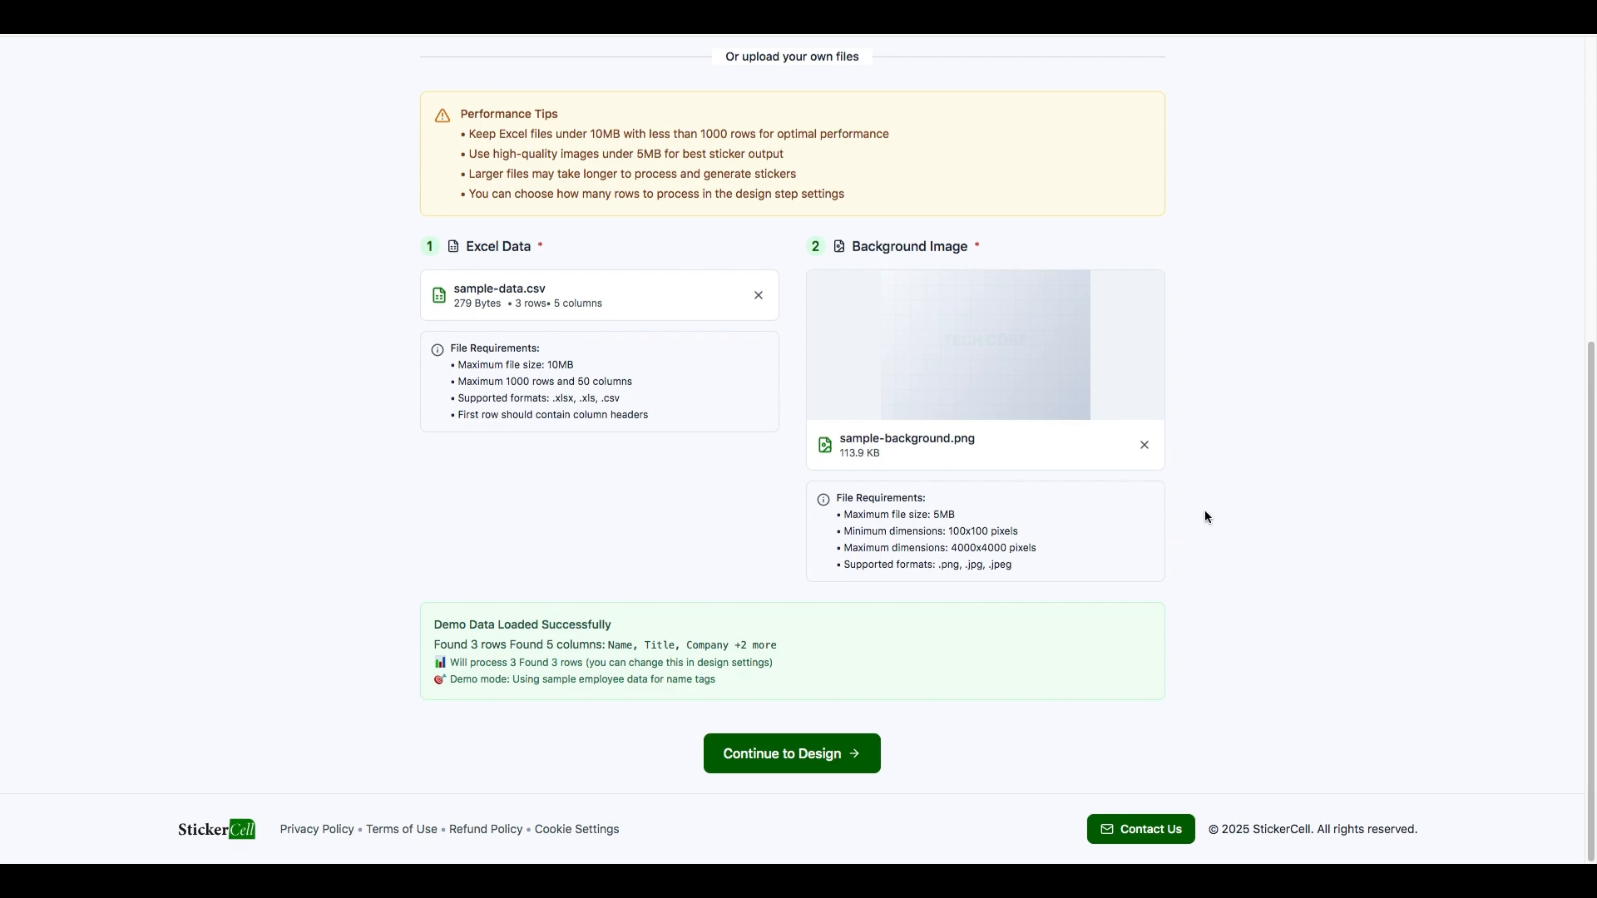
left_click(775, 755)
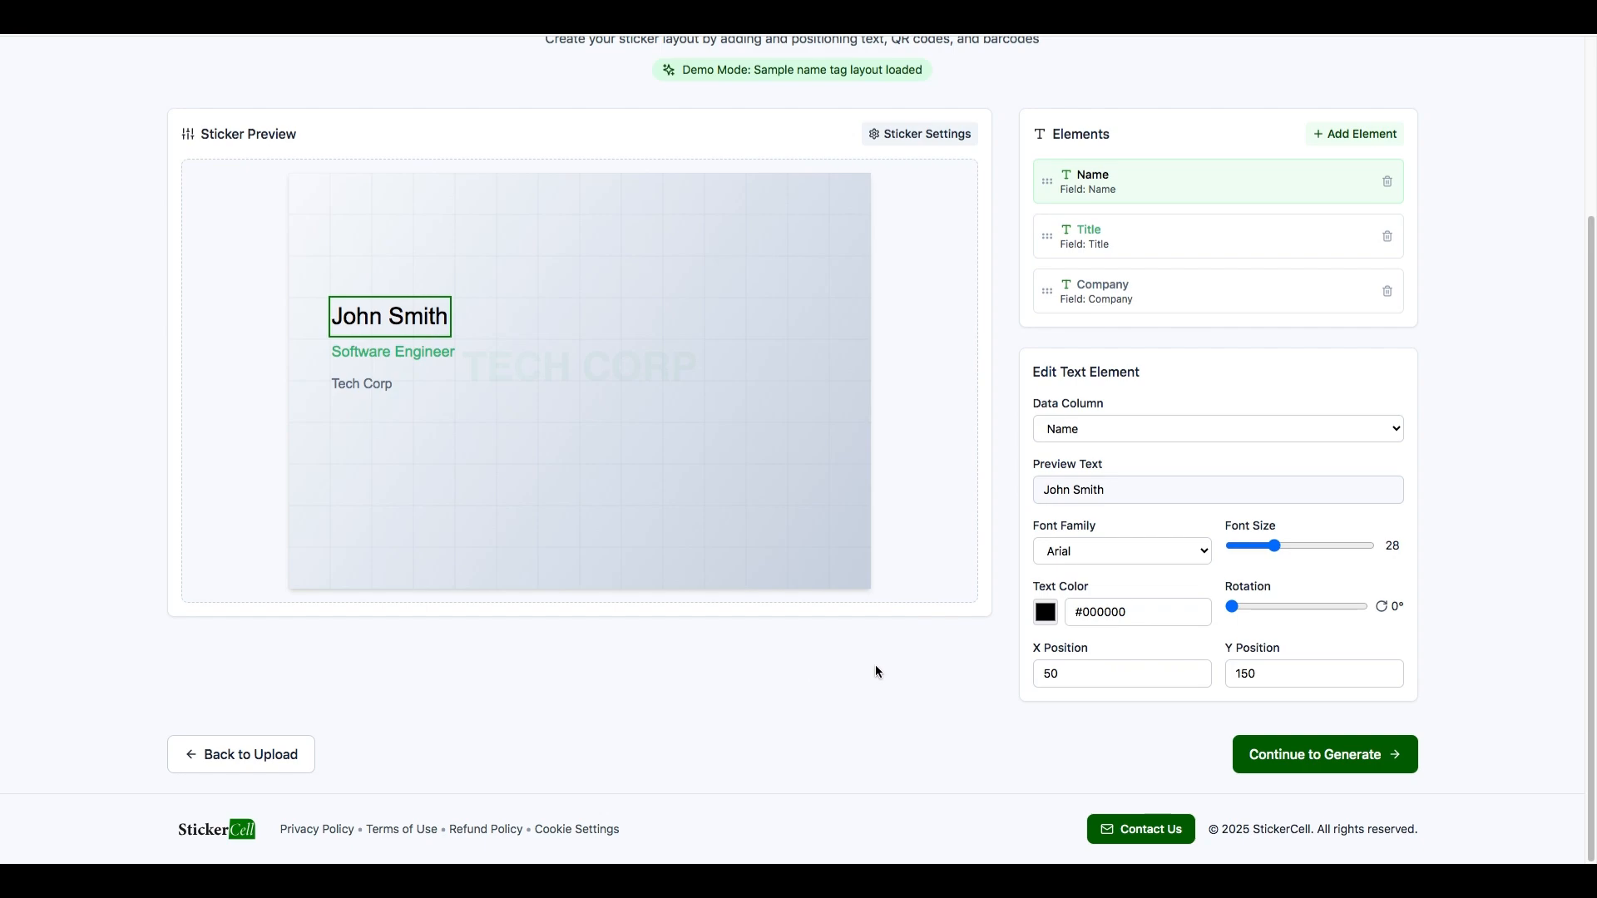
Move the large Name text up on the sticker to about X 49, Y 105.
scroll(875, 671, "up", 3)
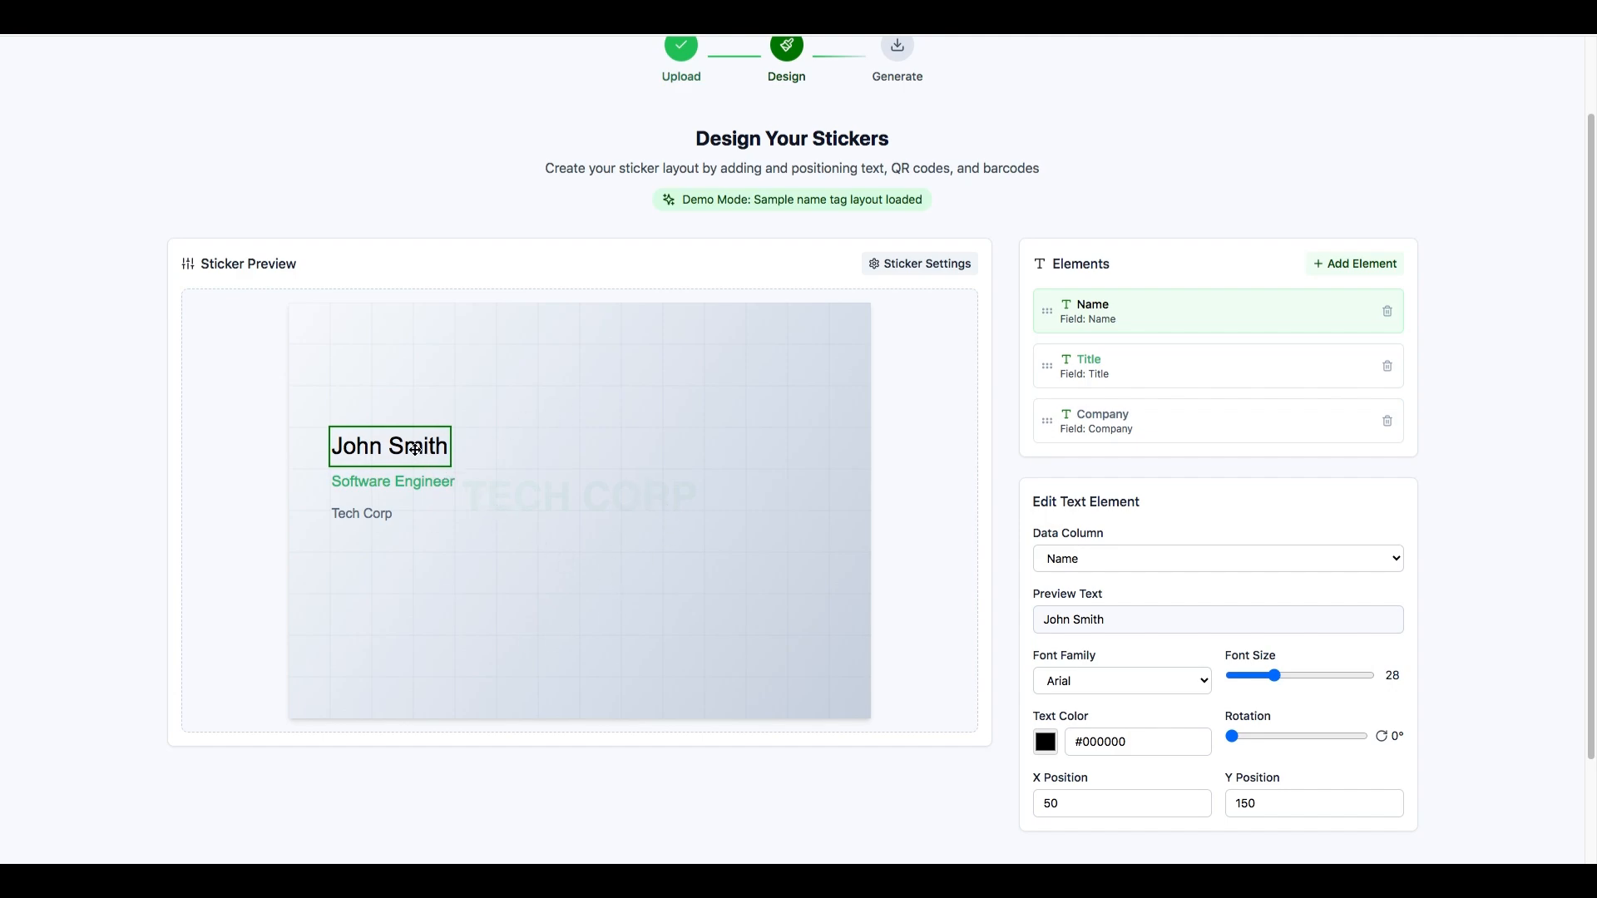
left_click_drag(415, 449, 395, 413)
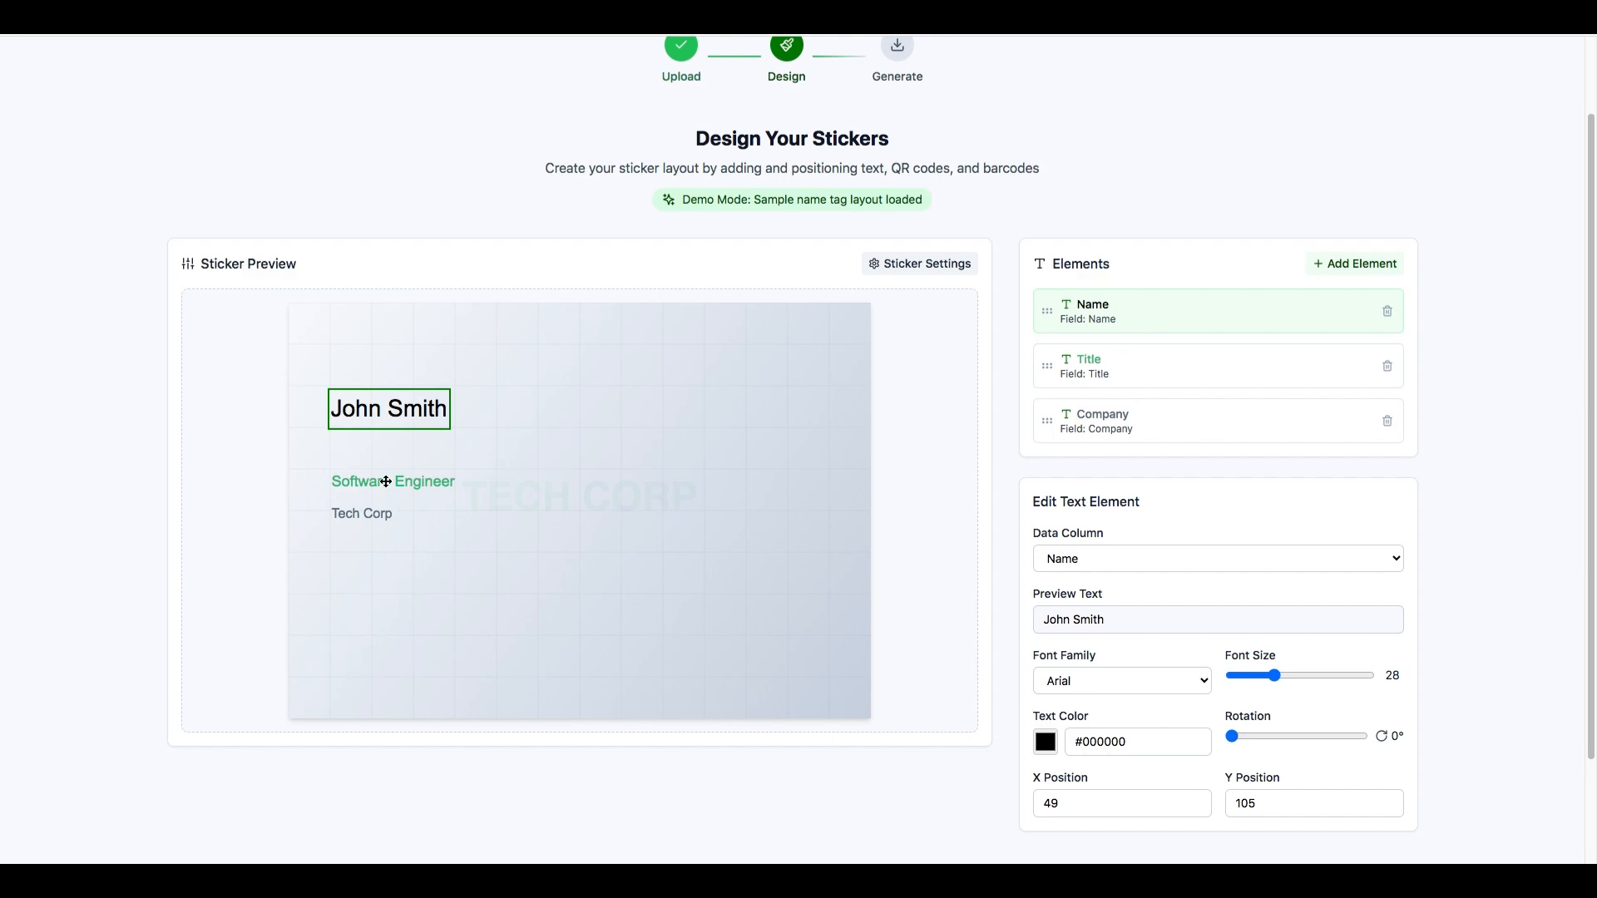
Examine the custom width, height and rows-to-process options in the sticker settings, and save with original image dimensions enabled.
left_click(897, 267)
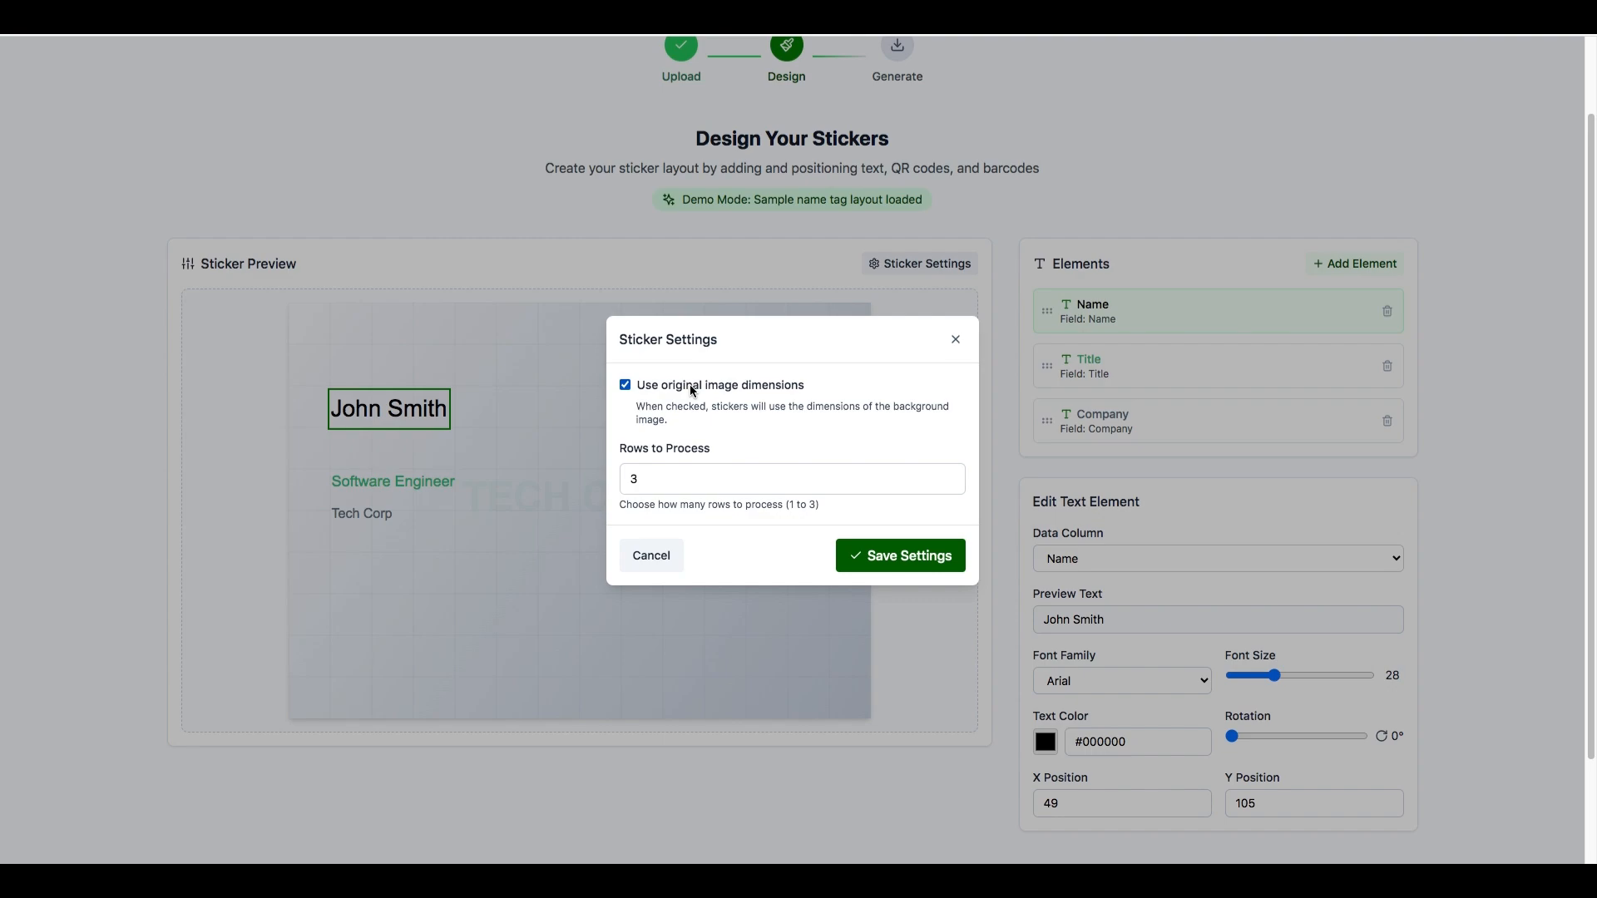
left_click(692, 391)
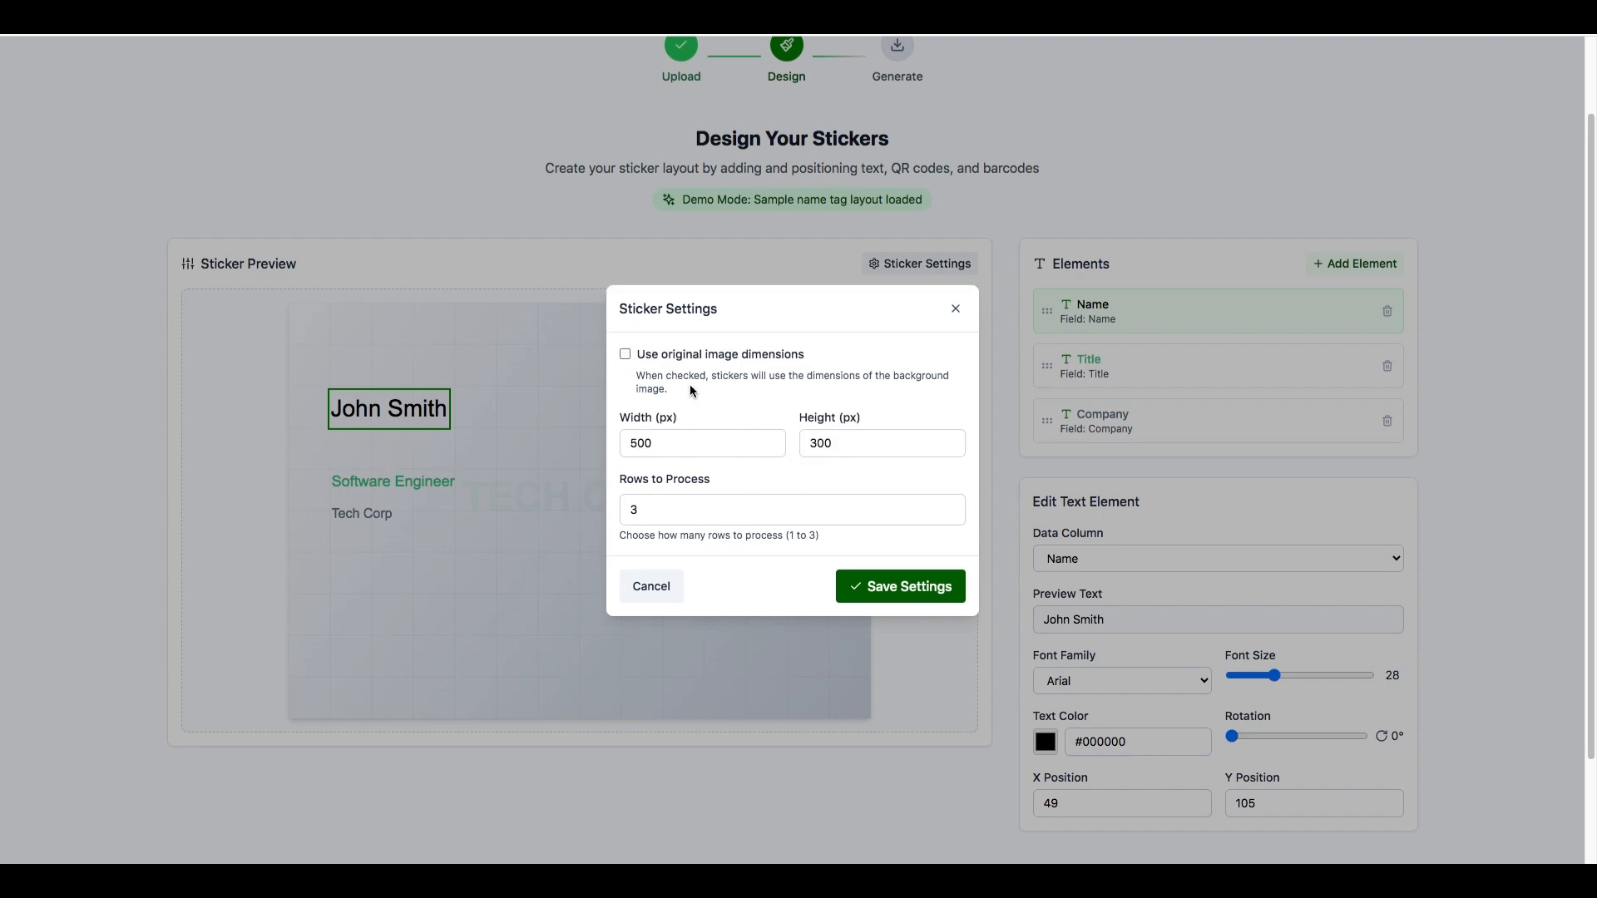
left_click(673, 449)
left_click(859, 447)
left_click(694, 442)
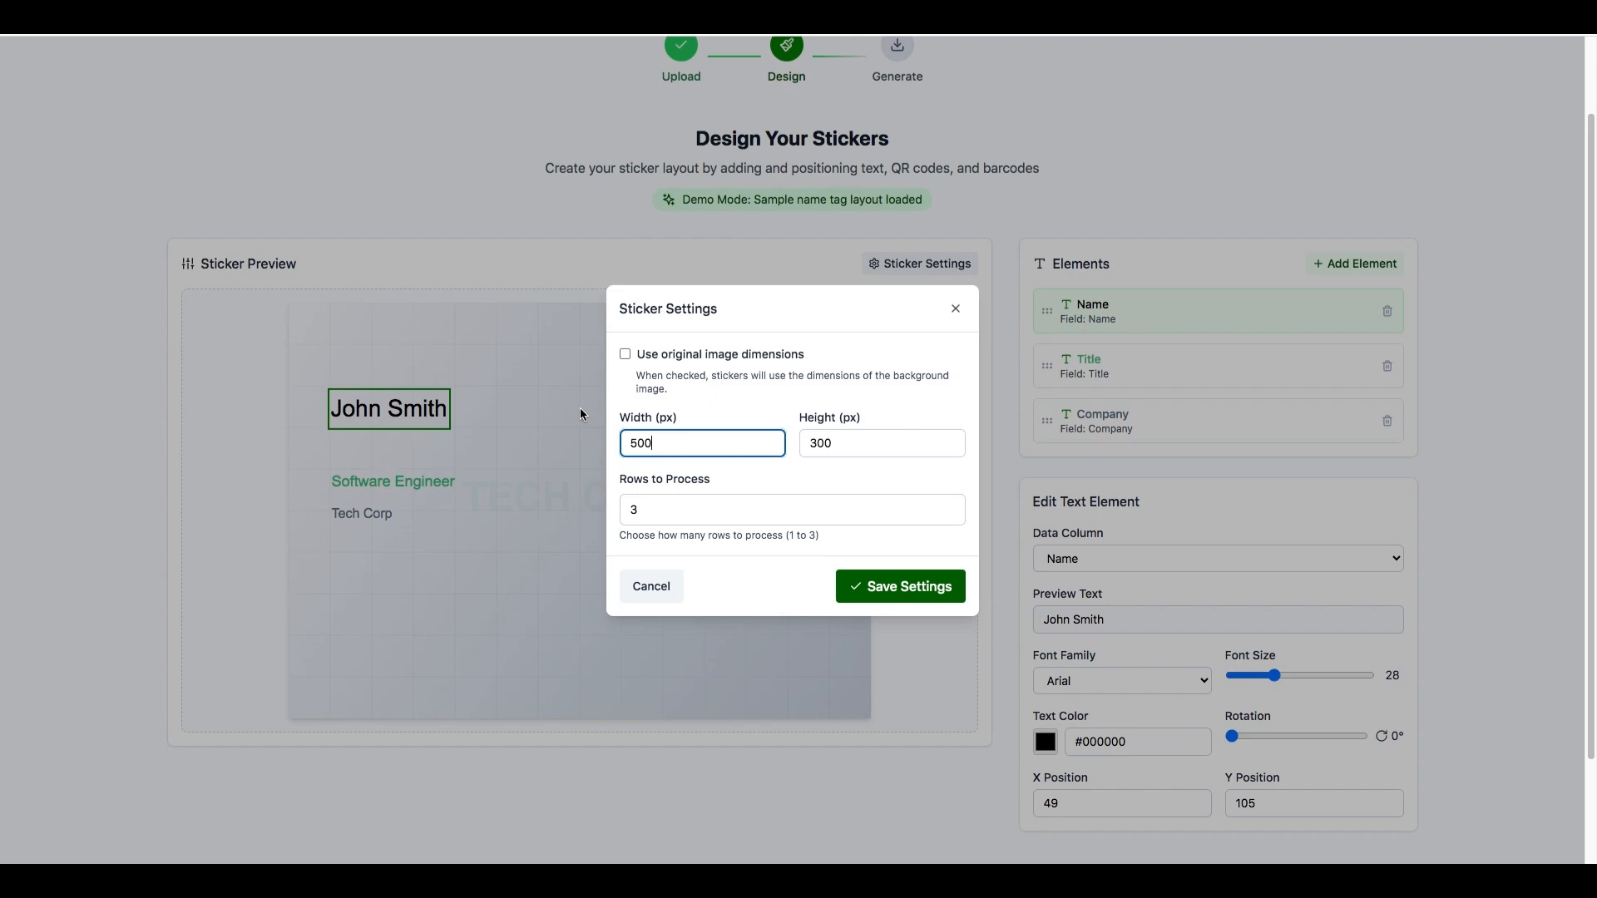
left_click(856, 449)
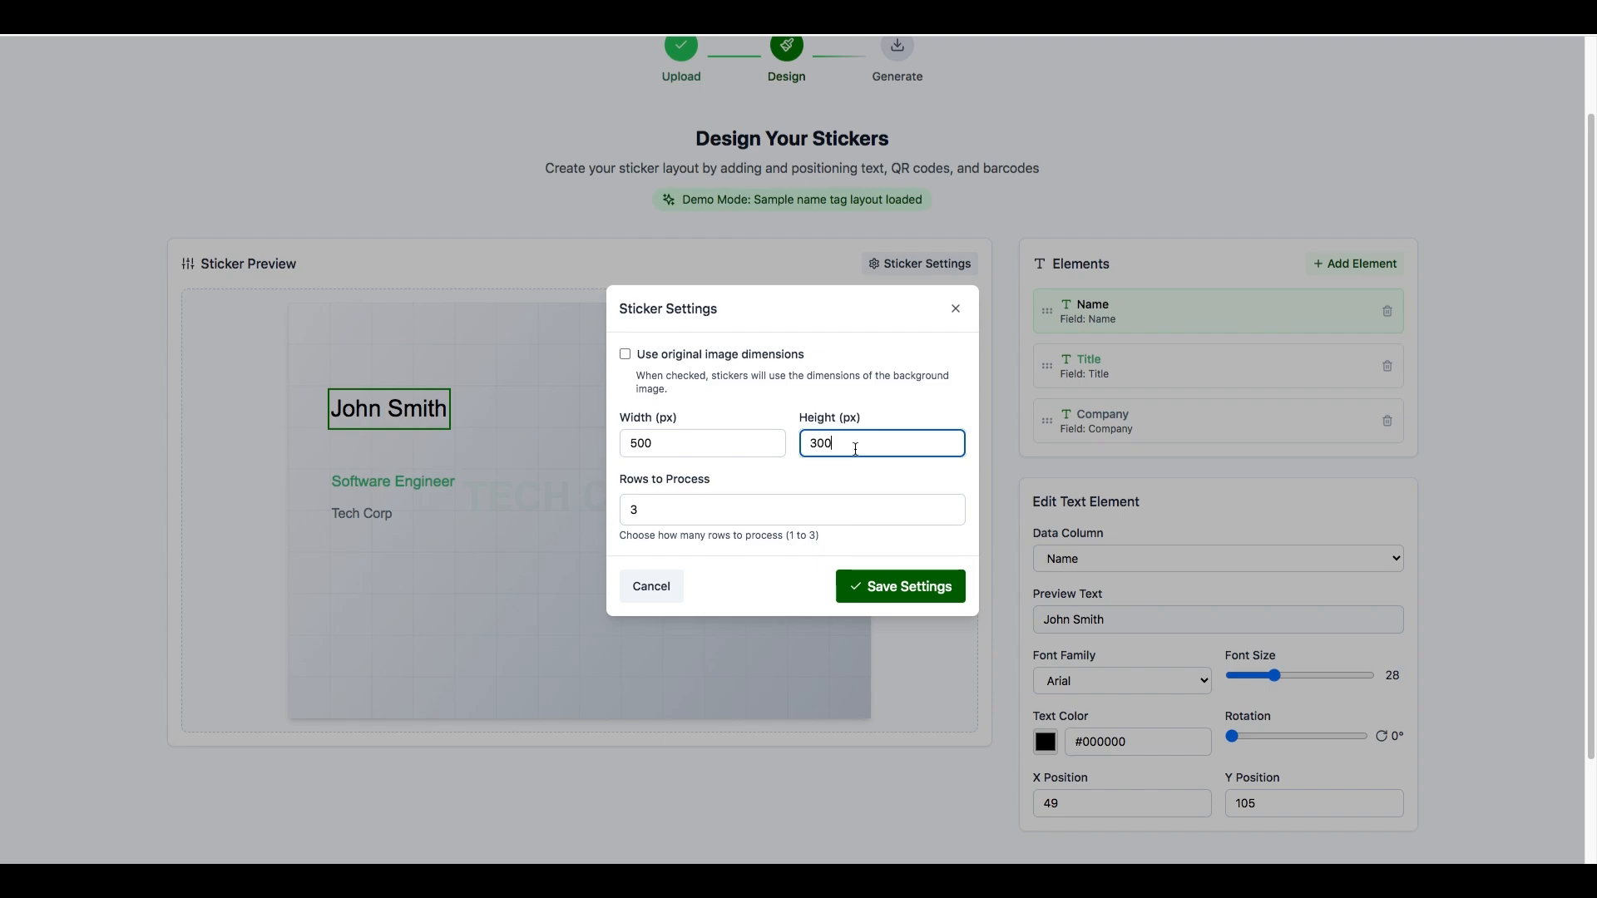
left_click(666, 504)
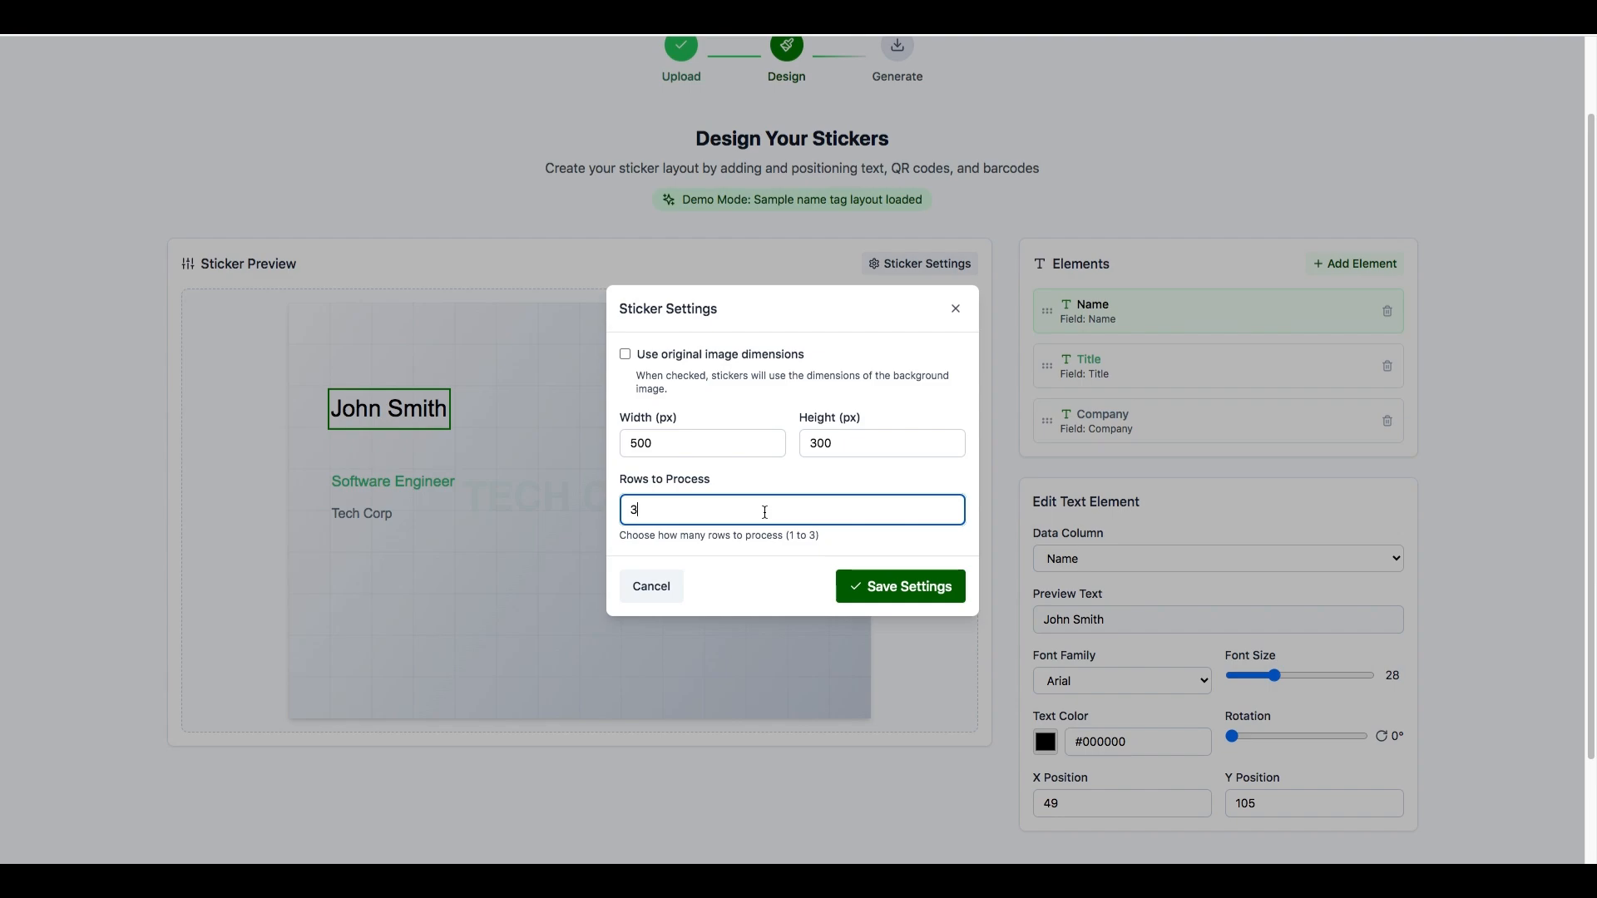
left_click(629, 357)
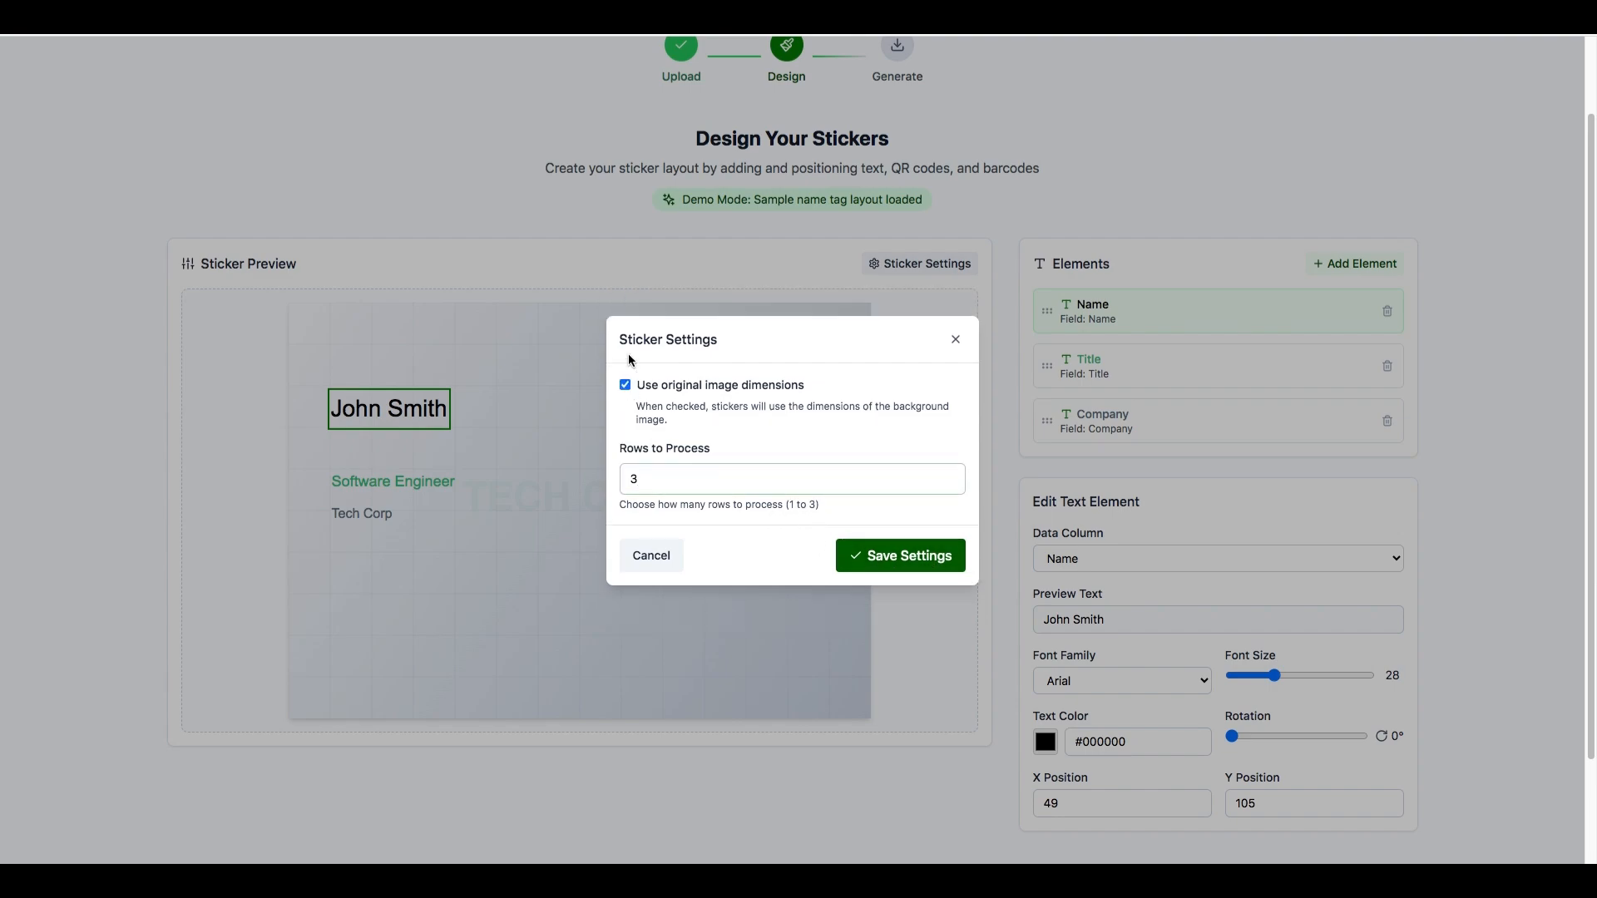
left_click(883, 563)
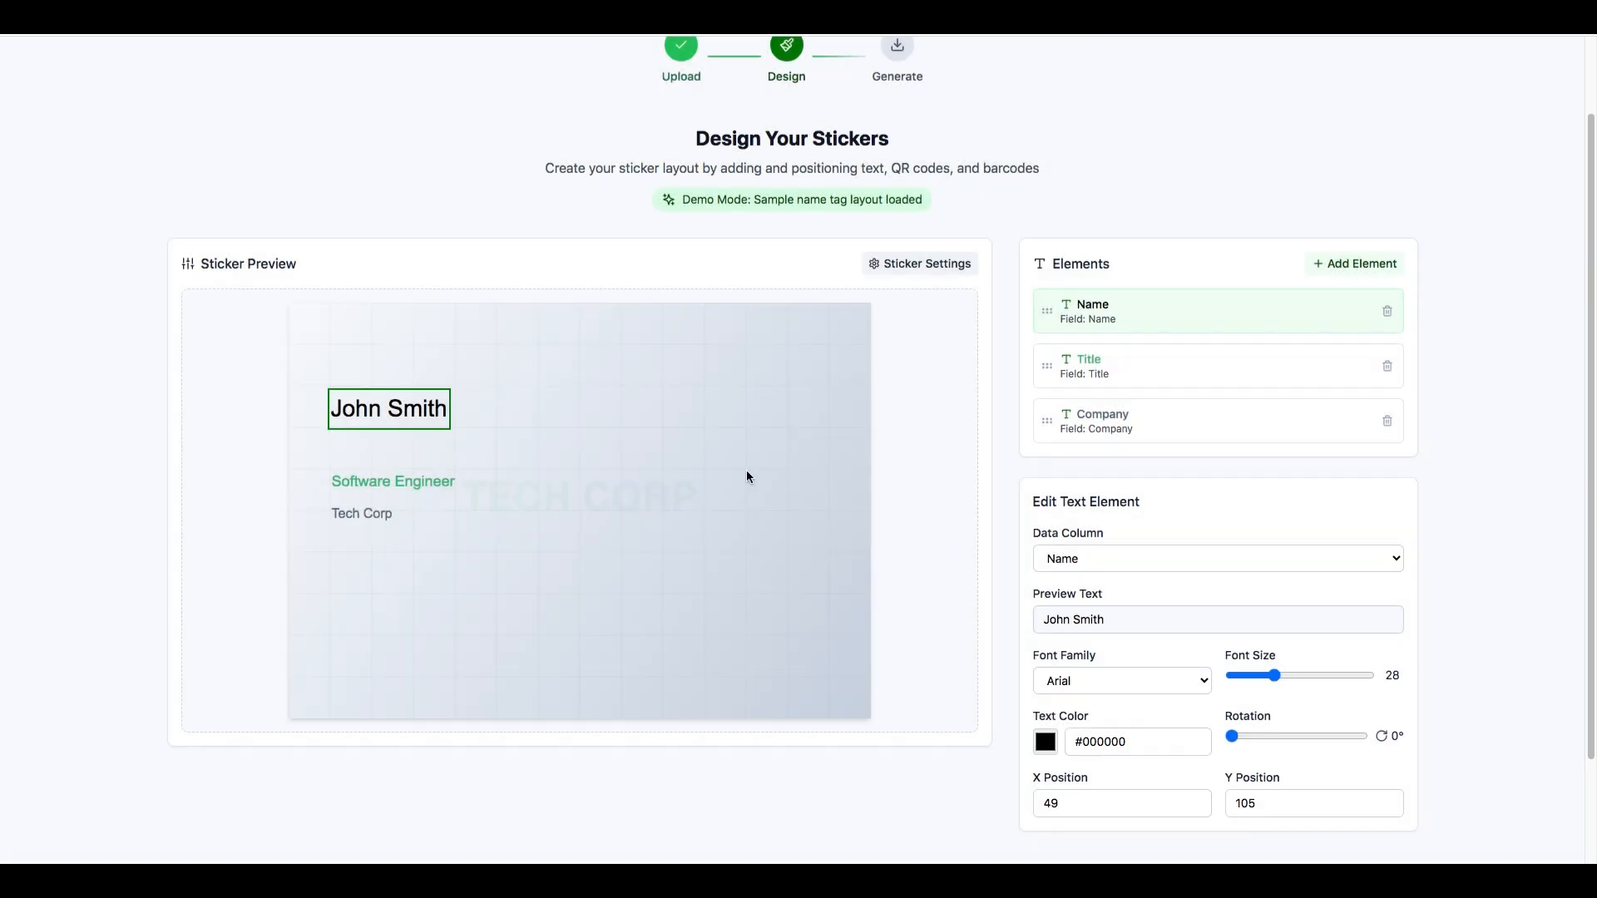
Select the Title and Company texts on the sticker preview to view their element settings.
scroll(1504, 371, "down", 1)
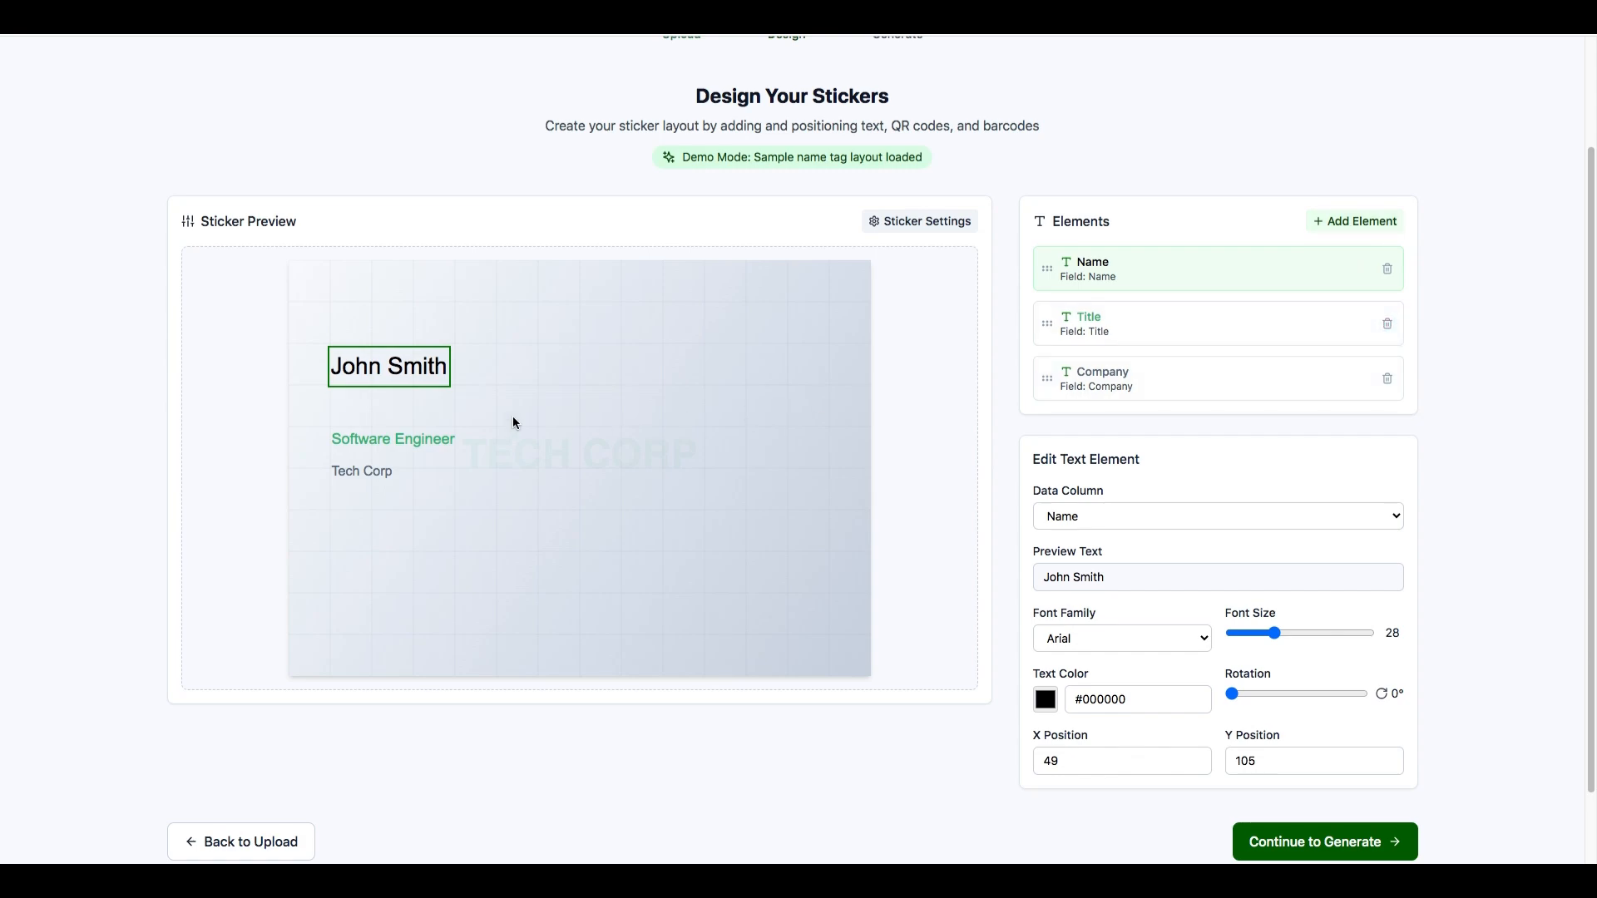
left_click(422, 439)
left_click(376, 471)
left_click(410, 449)
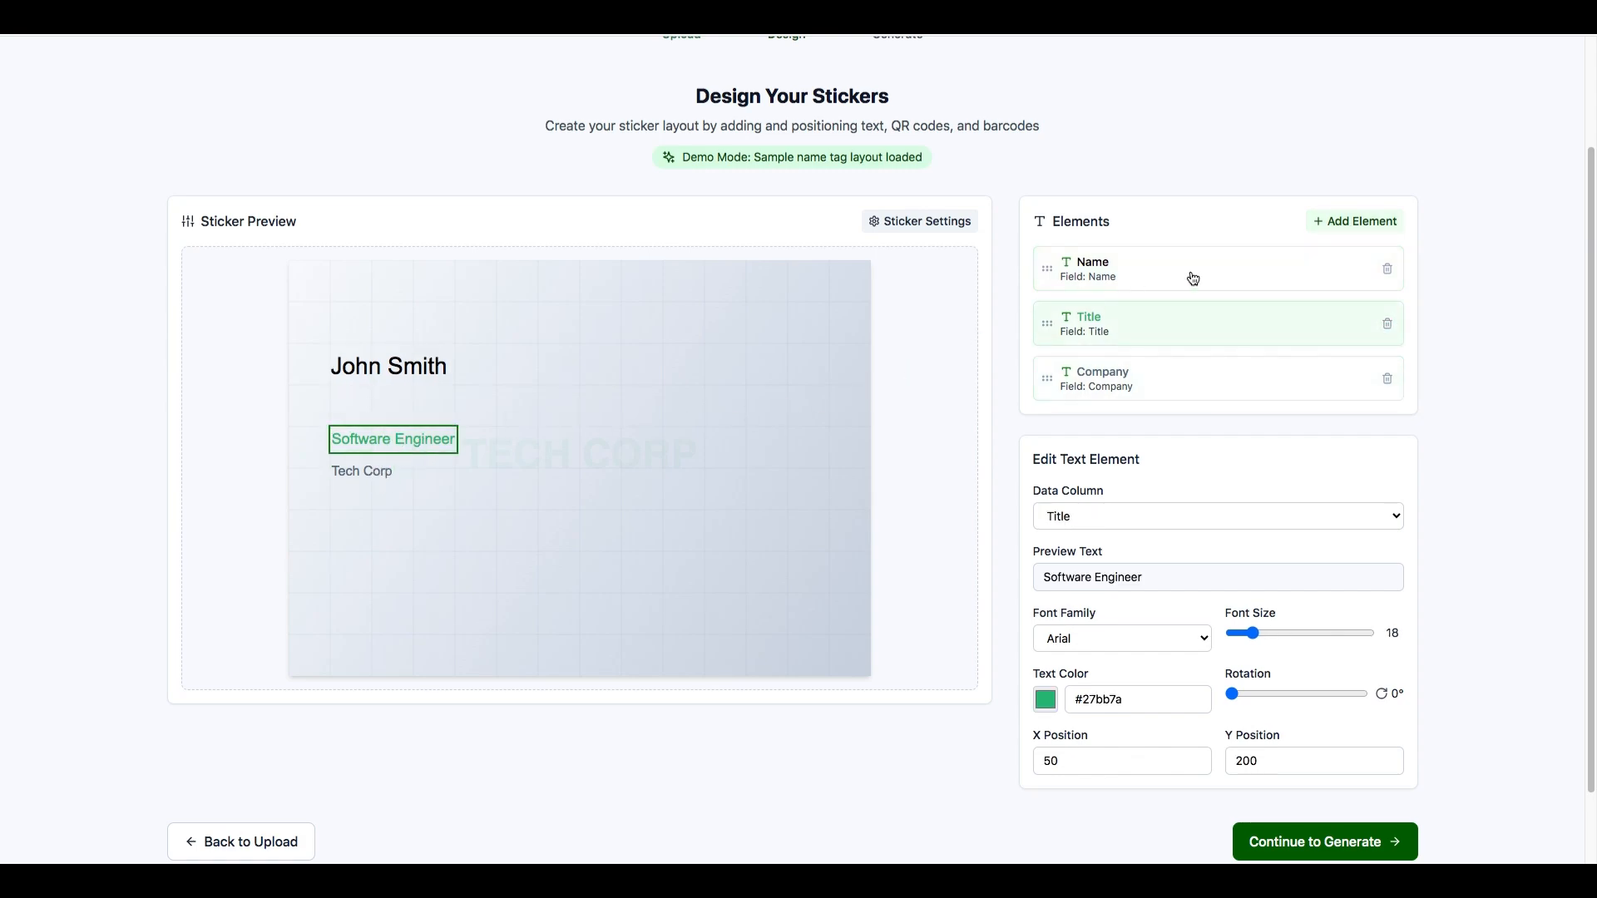
Add a second text element using the Name column and place it at about X 563, Y 120.
left_click(1357, 223)
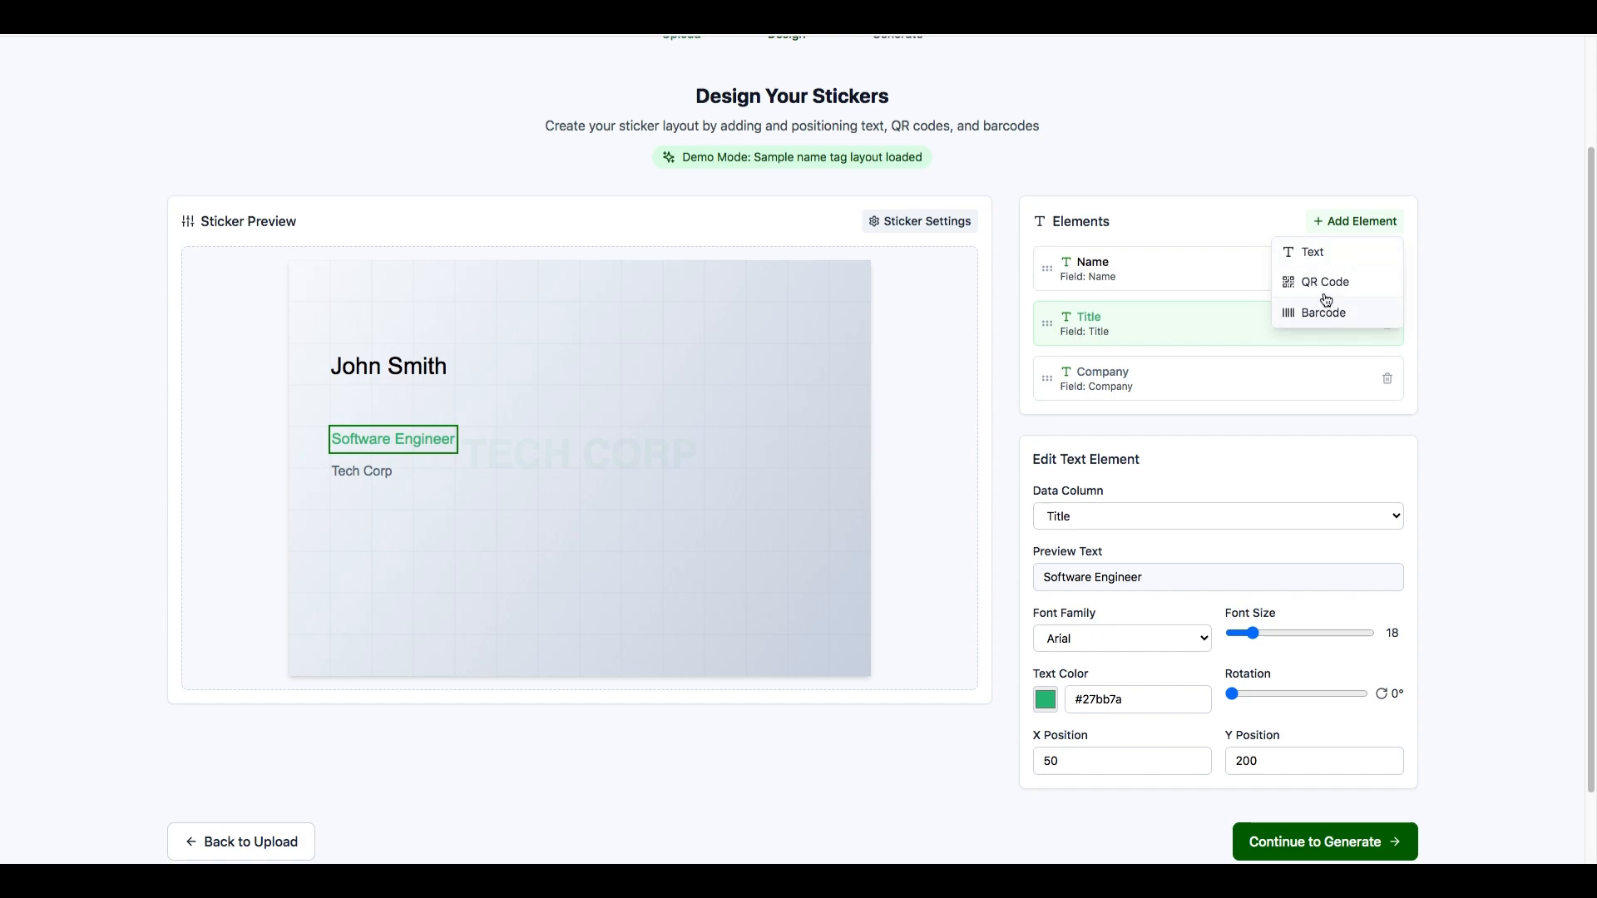
left_click(1328, 253)
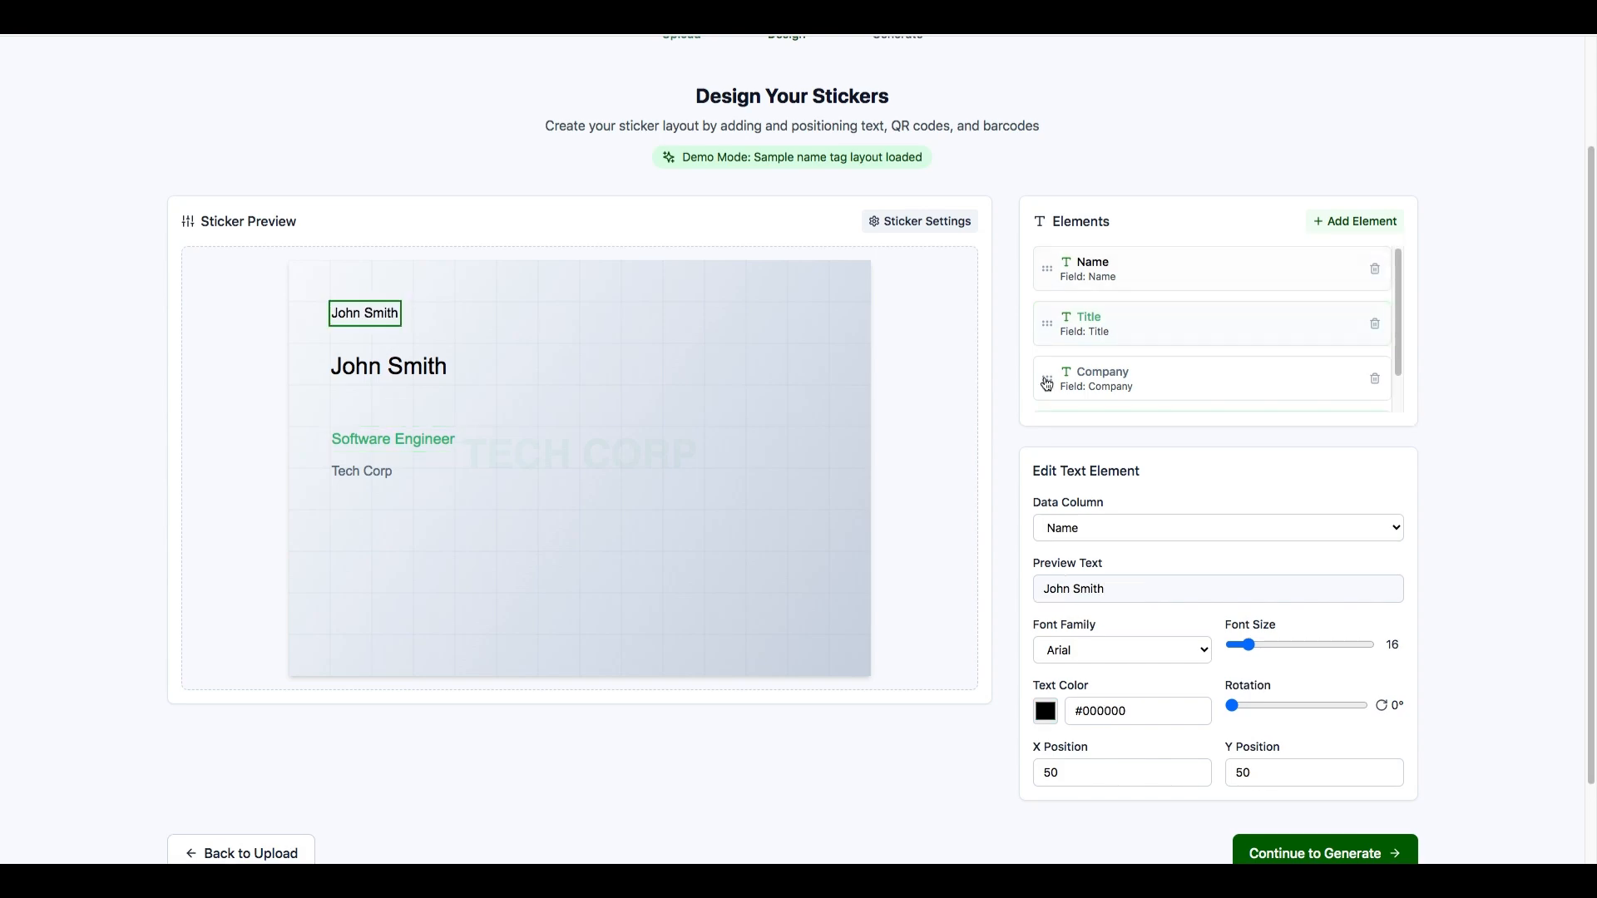
left_click_drag(378, 316, 805, 374)
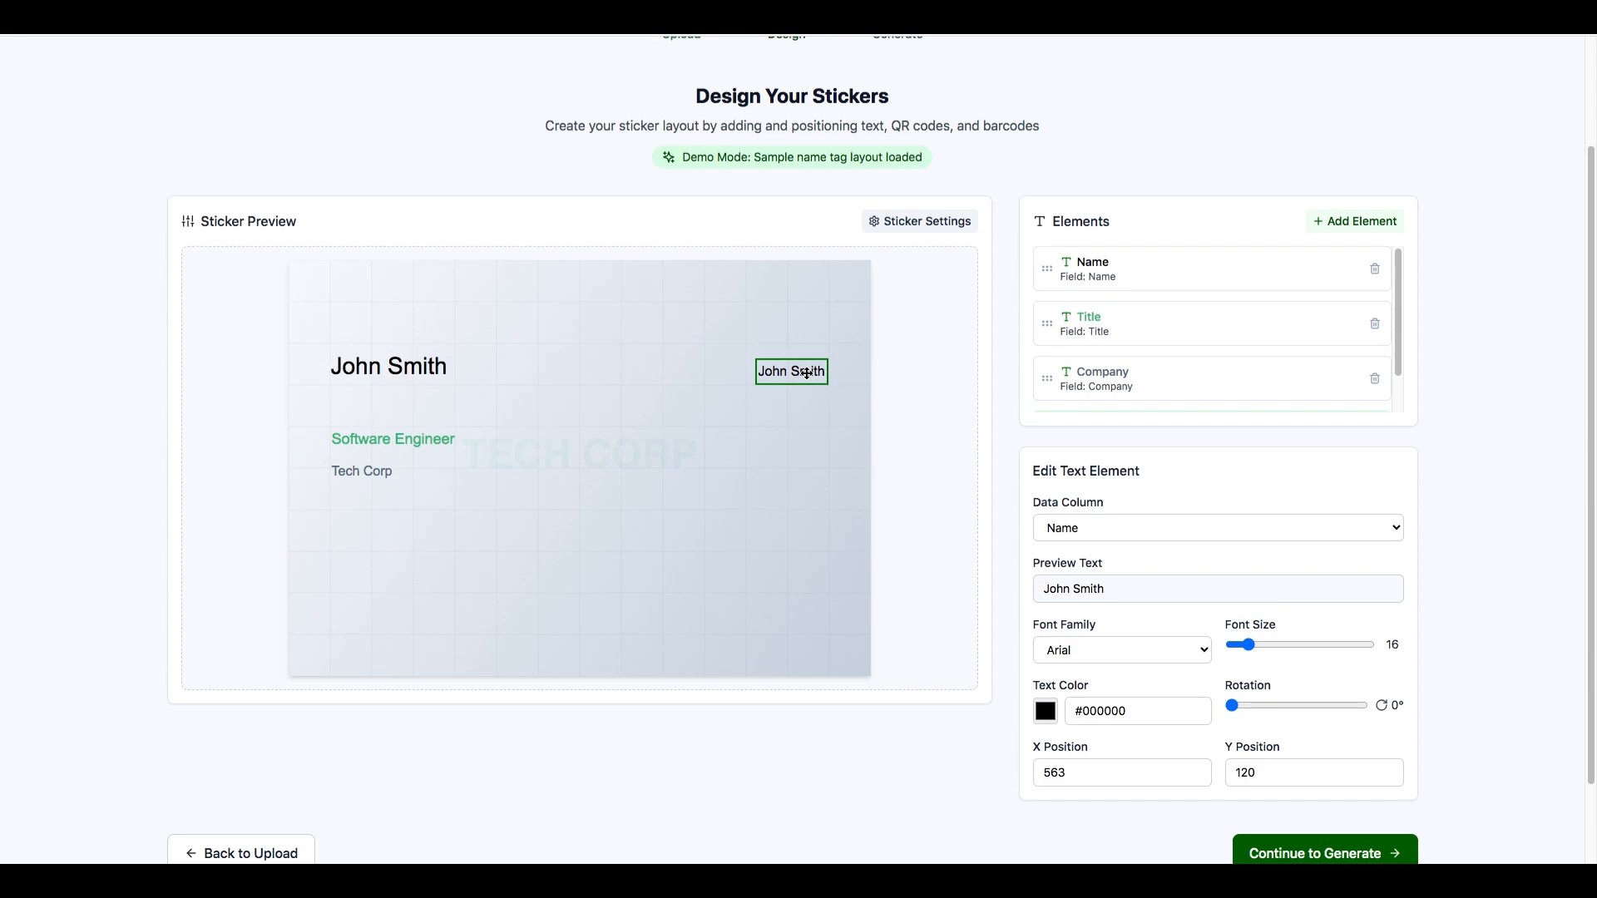
Add a QR code for the Name column and place it near the sticker's lower-right corner, at about X 568, Y 364.
left_click(1349, 225)
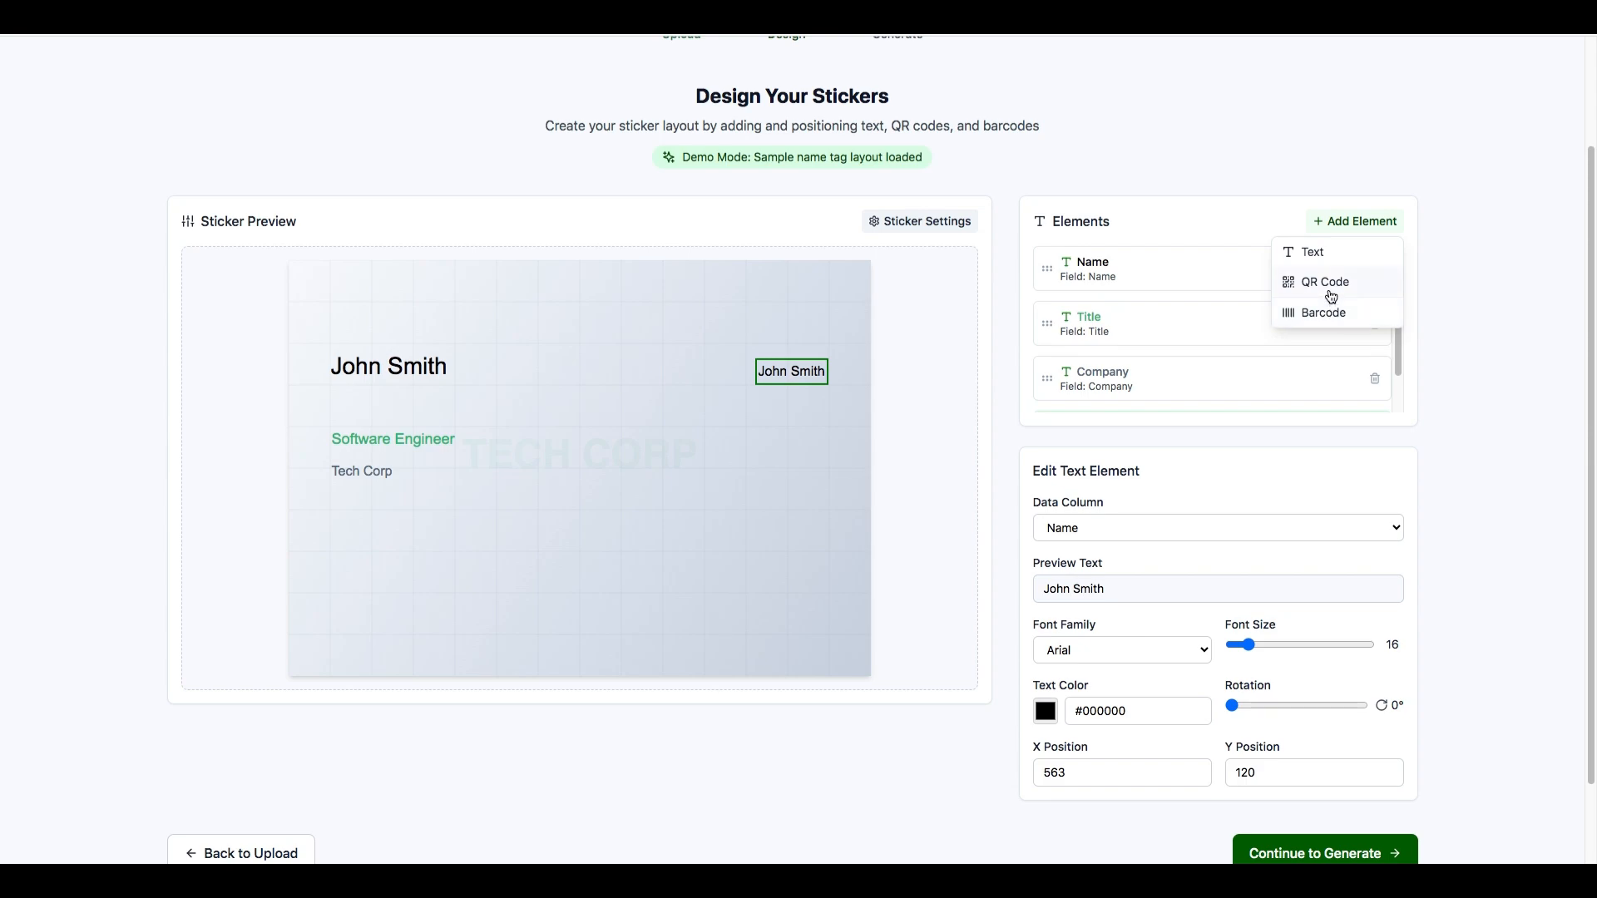
left_click(1331, 297)
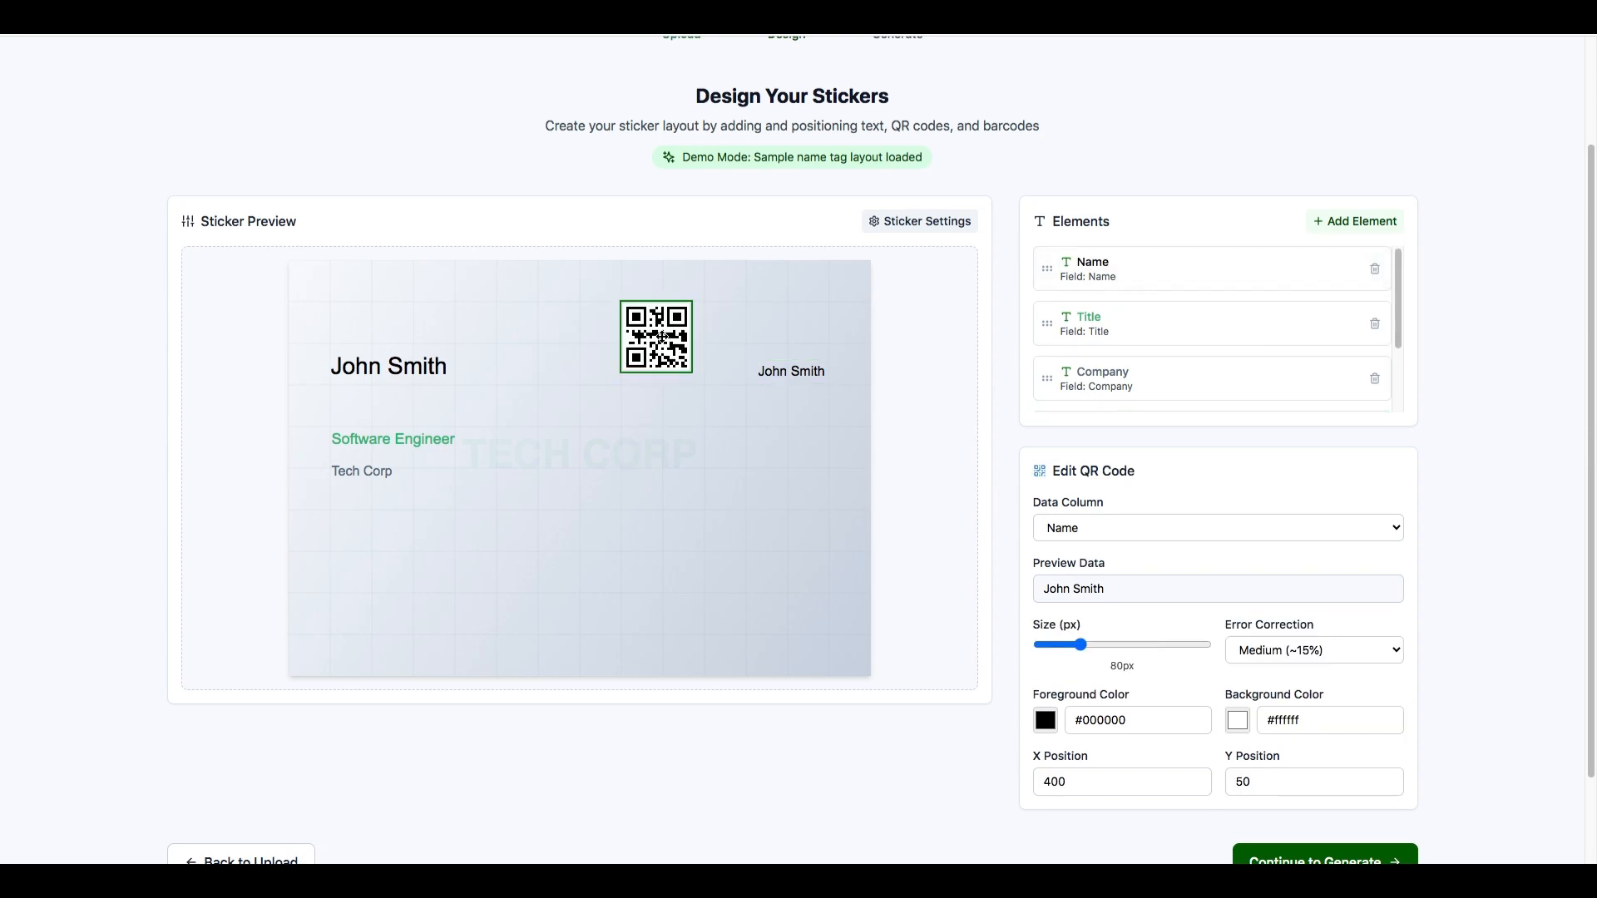
left_click_drag(673, 343, 801, 597)
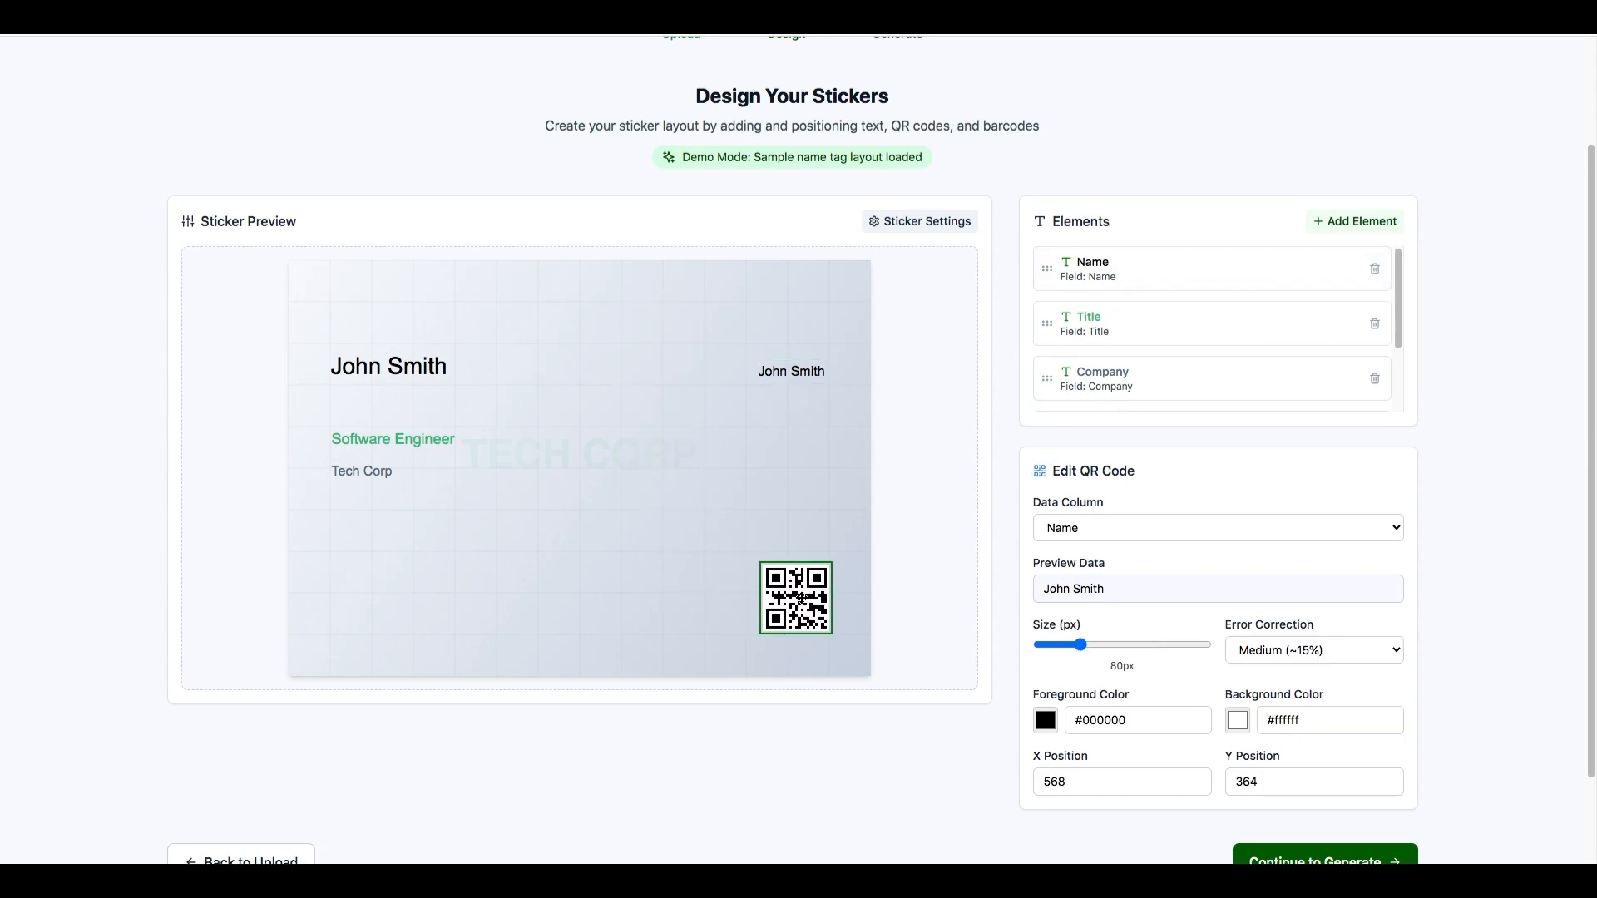
Move the small Name text down above the QR code, to about X 566, Y 237.
left_click(800, 372)
left_click_drag(789, 465, 805, 465)
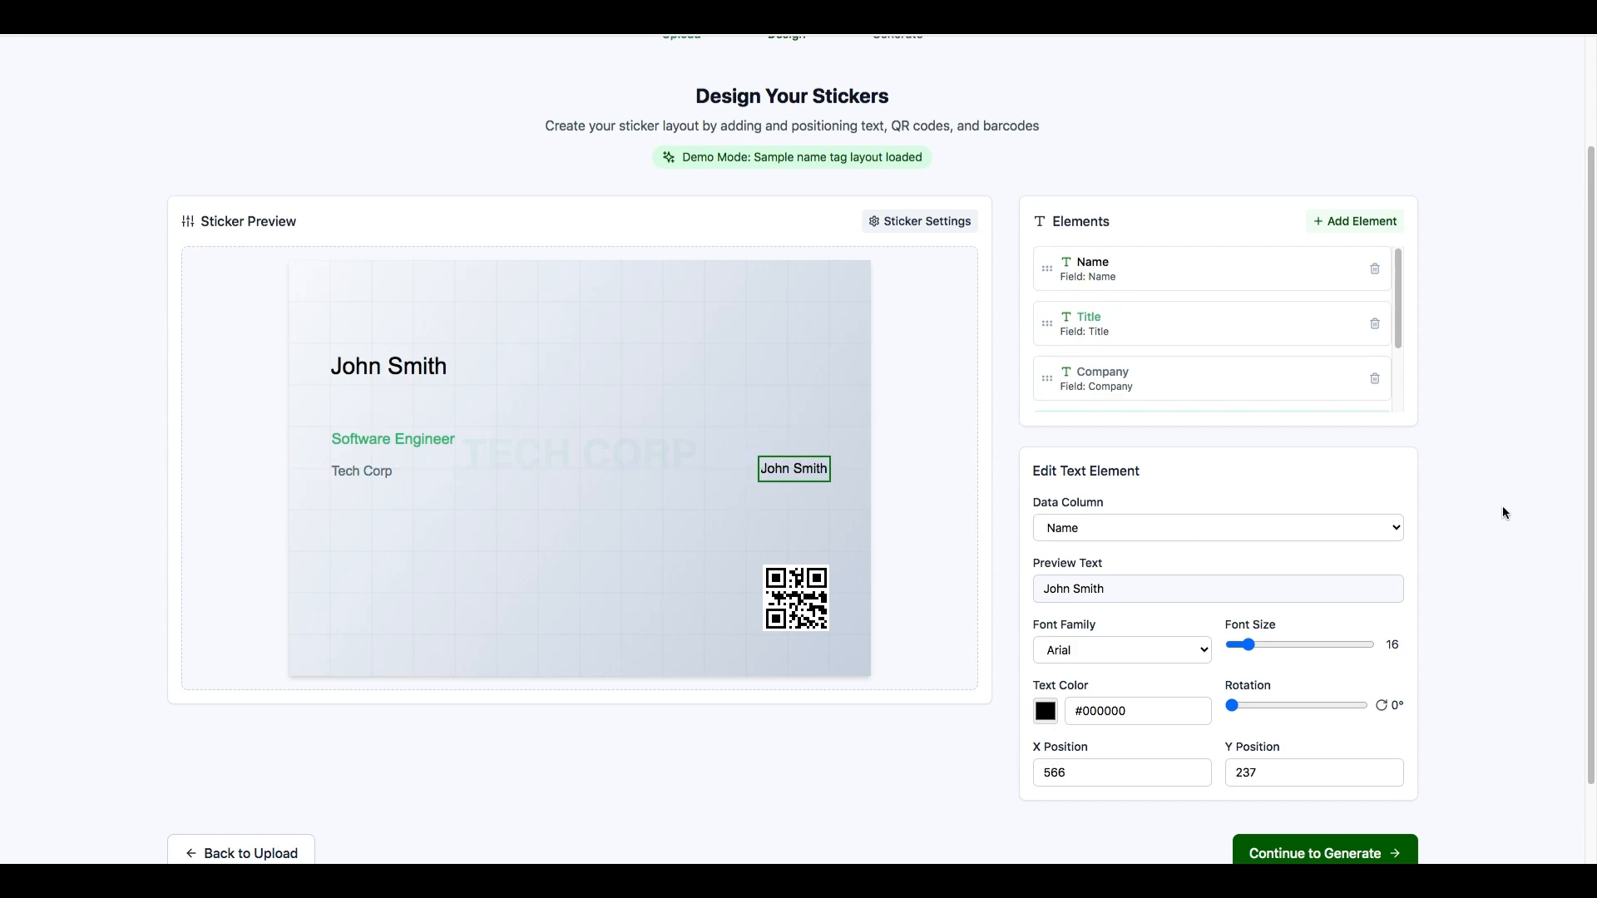
Delete the QR code element from the sticker.
scroll(1505, 509, "up", 1)
scroll(1505, 509, "down", 3)
scroll(1231, 252, "down", 2)
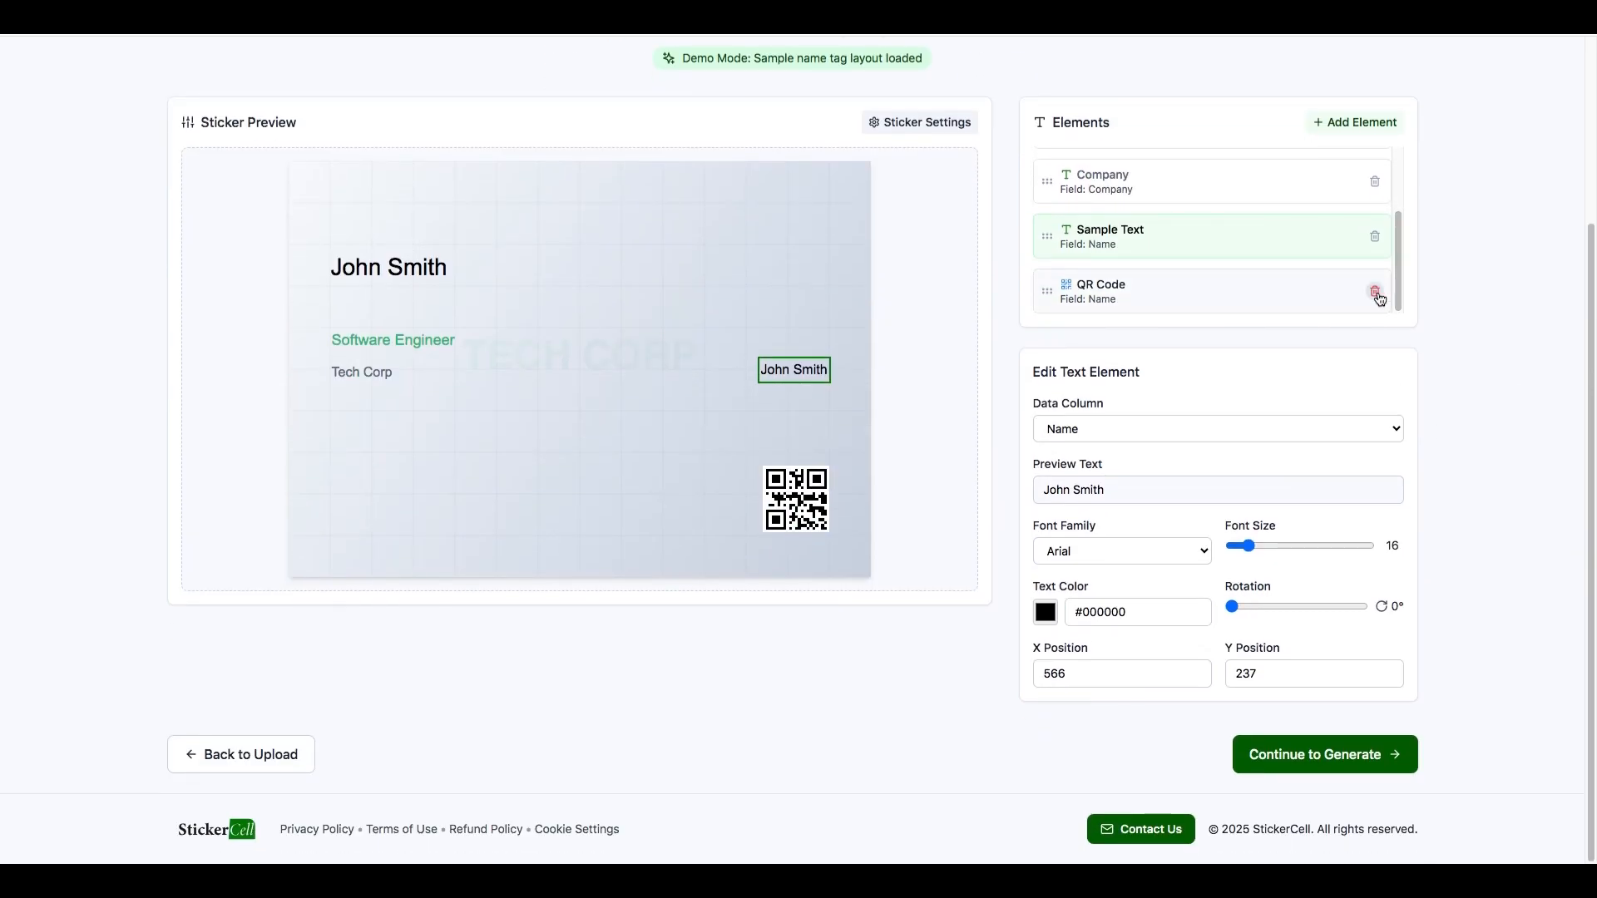
left_click(798, 495)
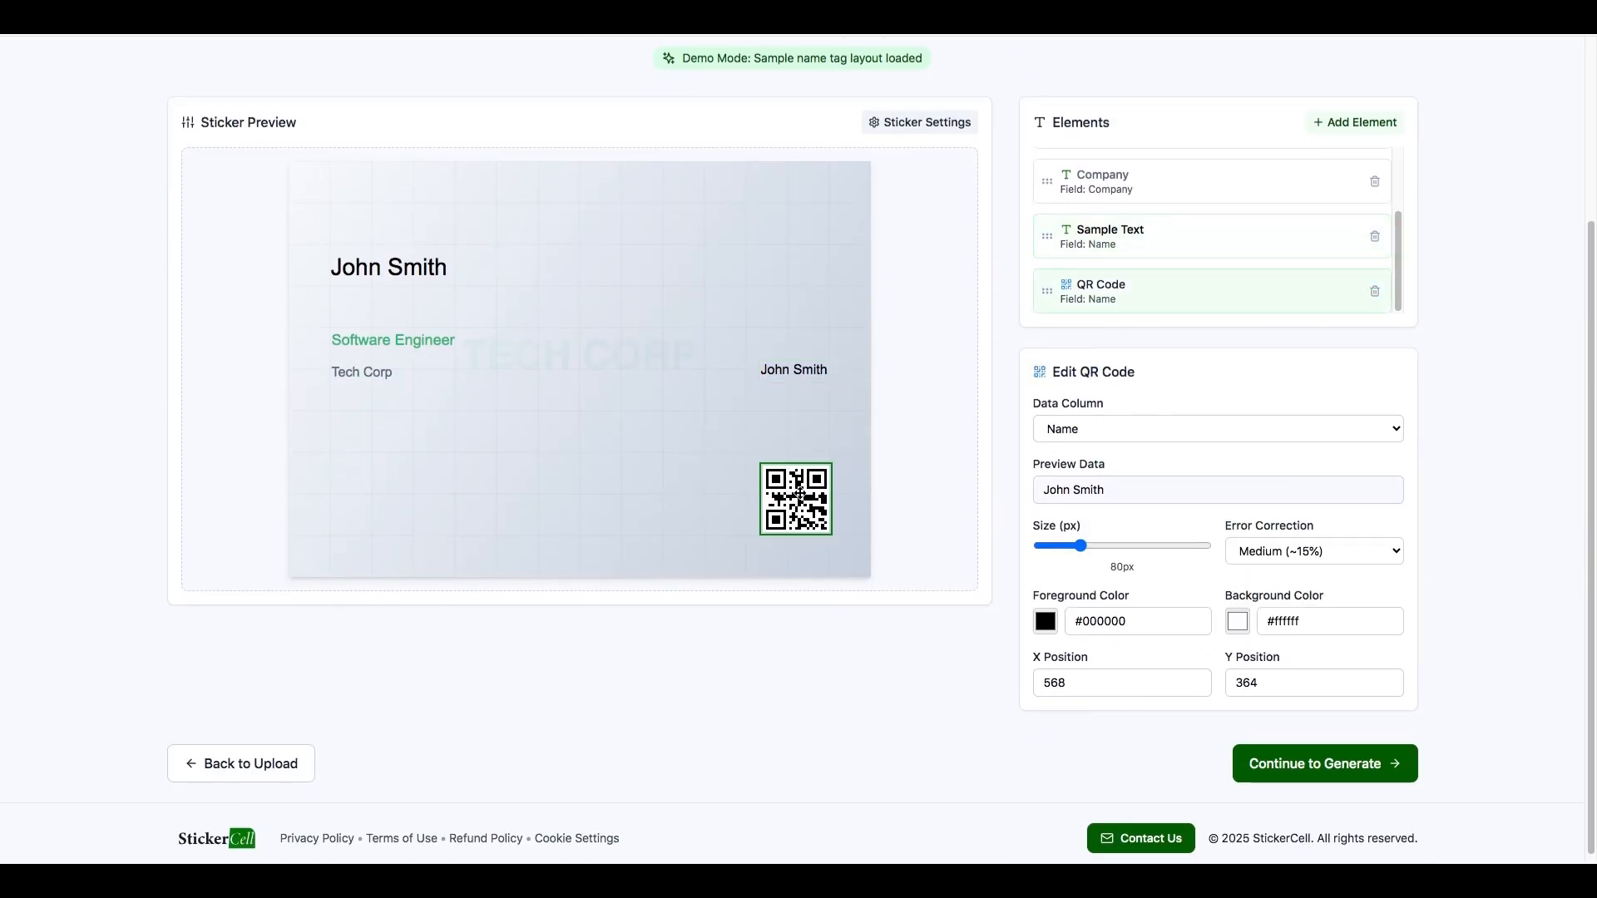
left_click(1375, 296)
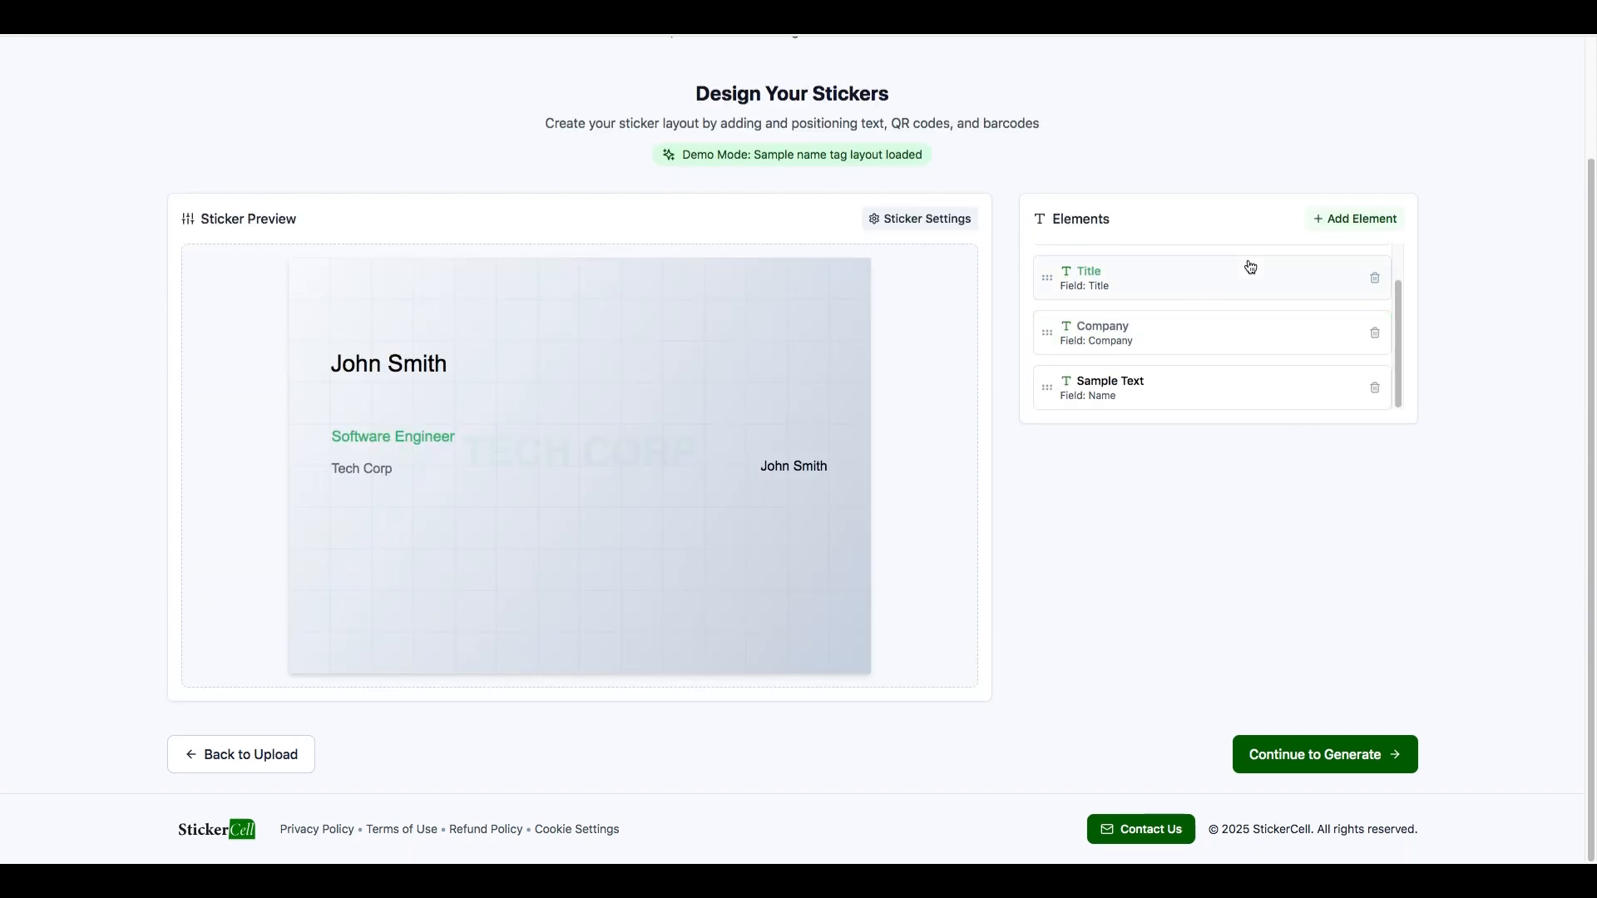
Add a new QR code and place it near the sticker's lower-right corner, at about X 563, Y 366.
left_click(1339, 218)
left_click(1334, 280)
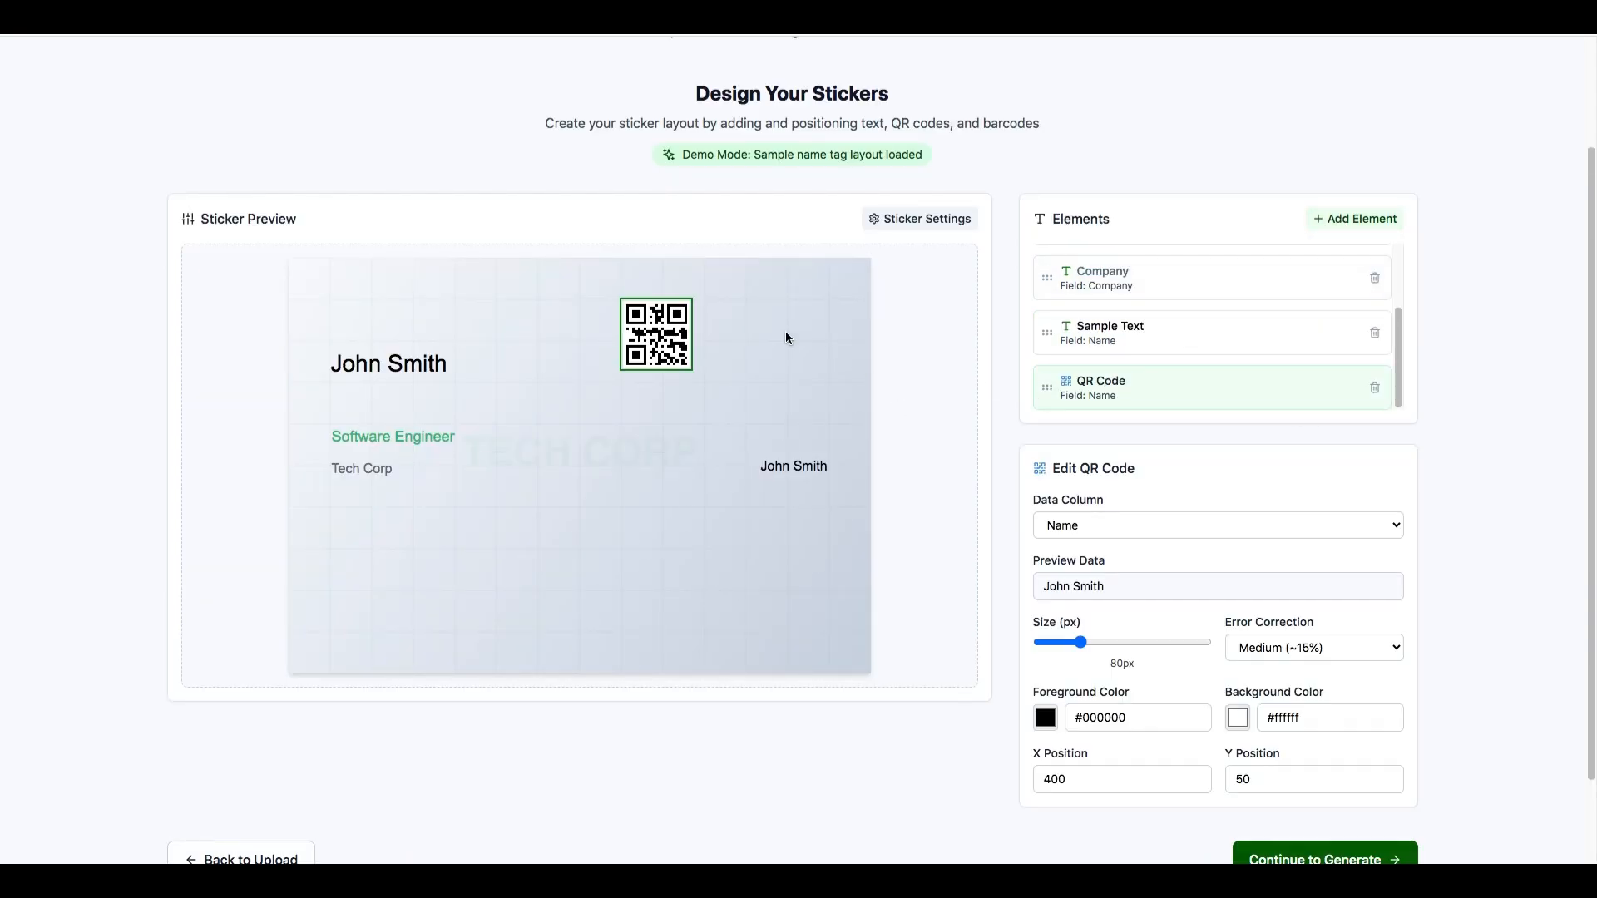
left_click_drag(665, 337, 799, 610)
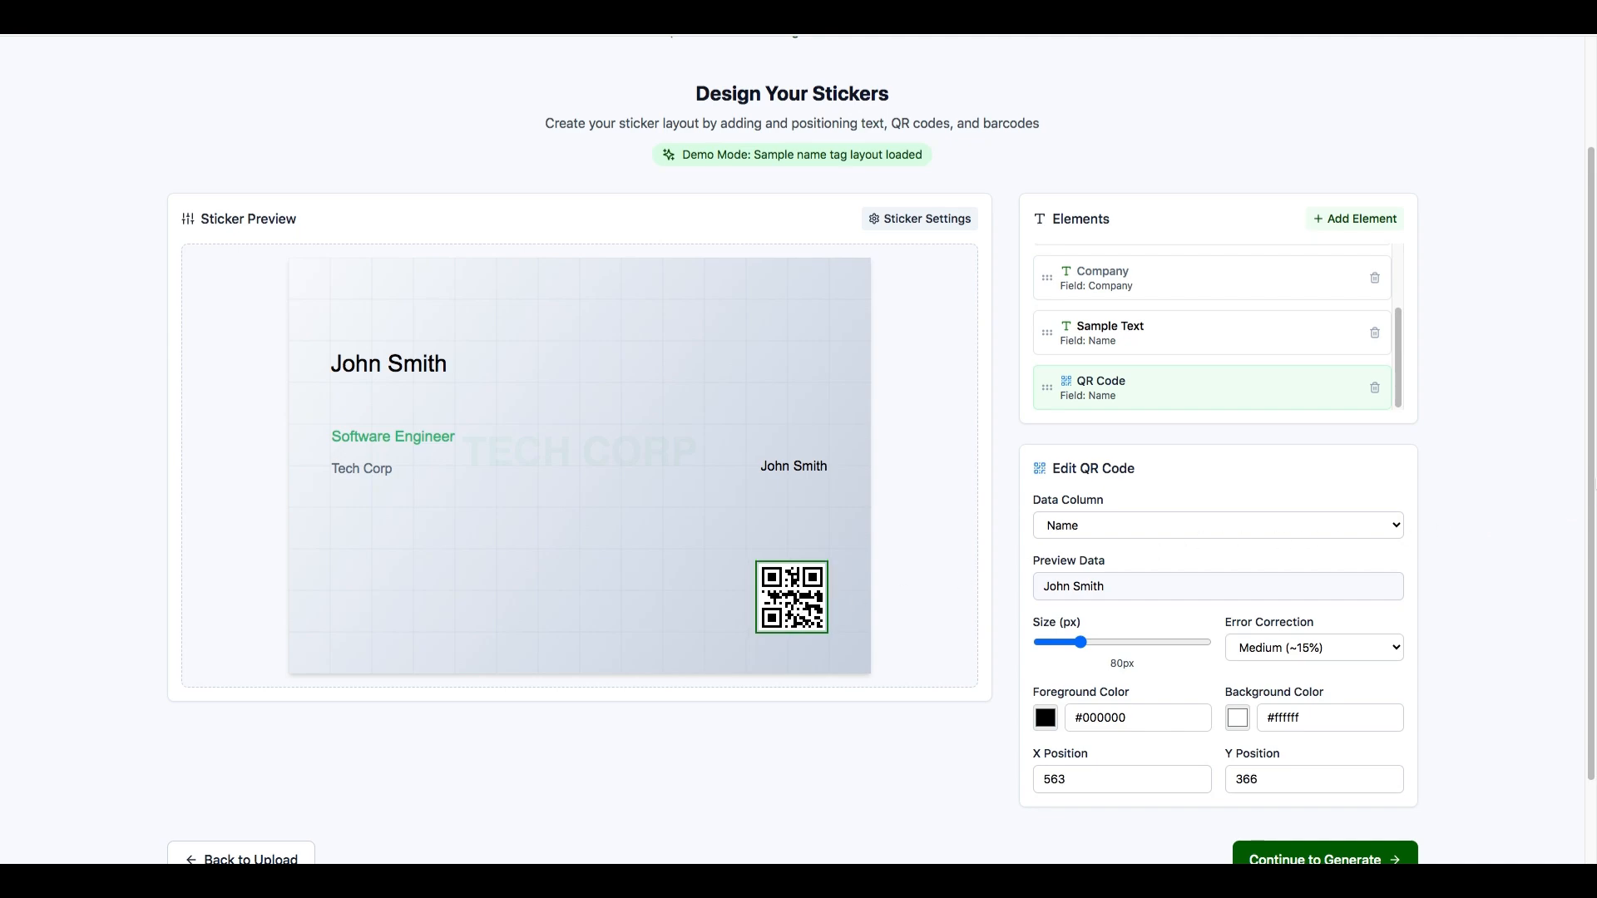
scroll(1515, 505, "down", 2)
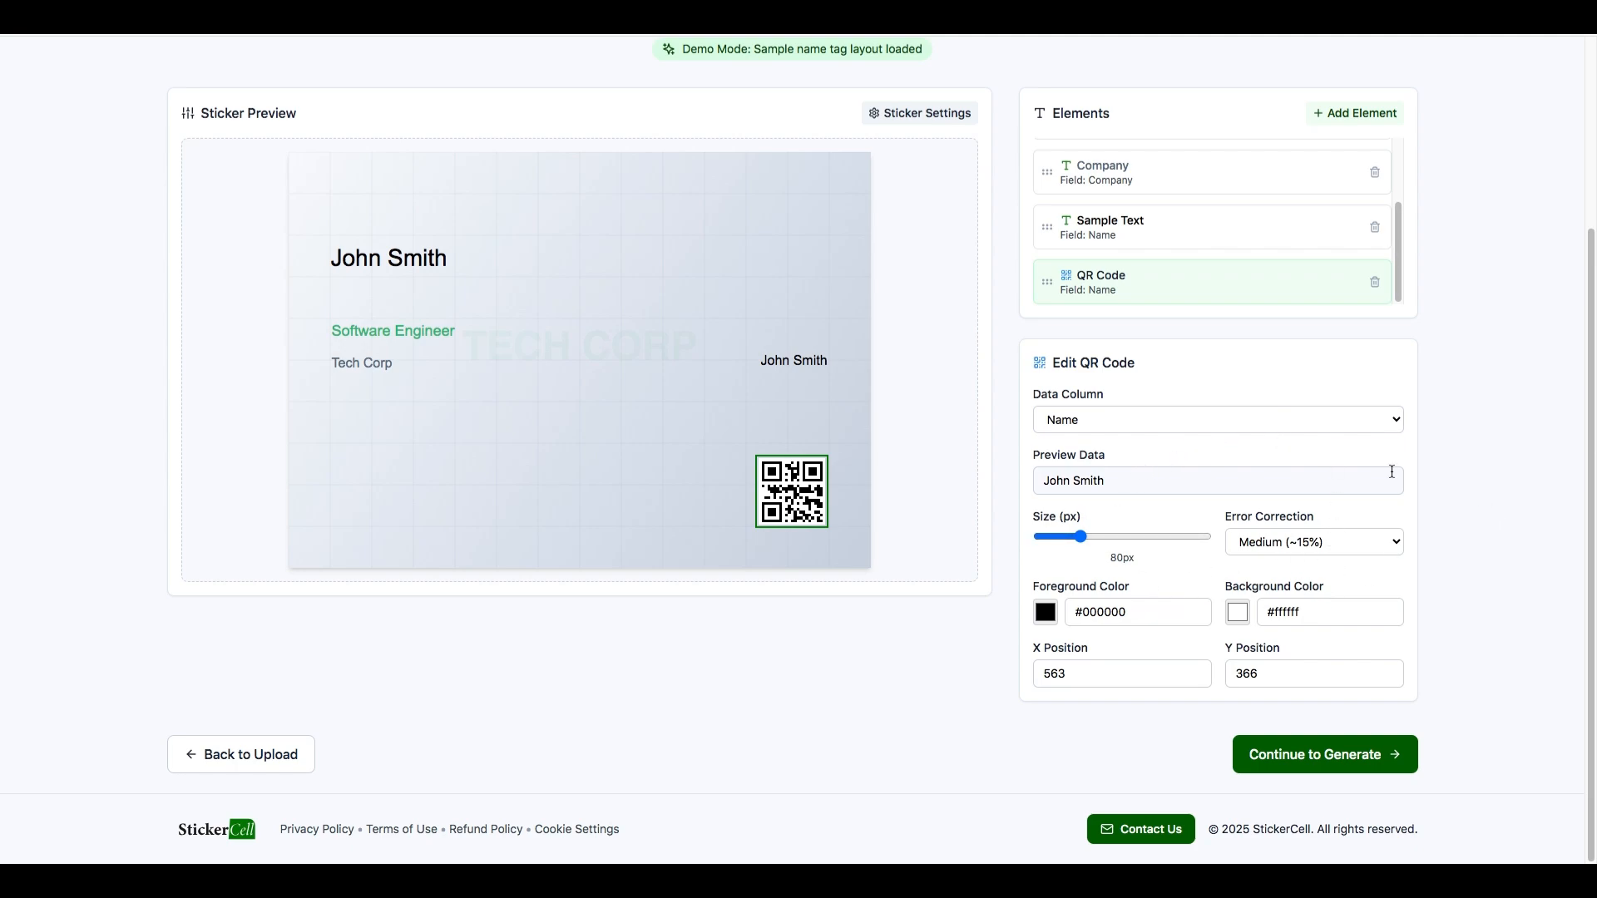
View the data columns available for the QR code and the settings of the Company text.
left_click(1150, 429)
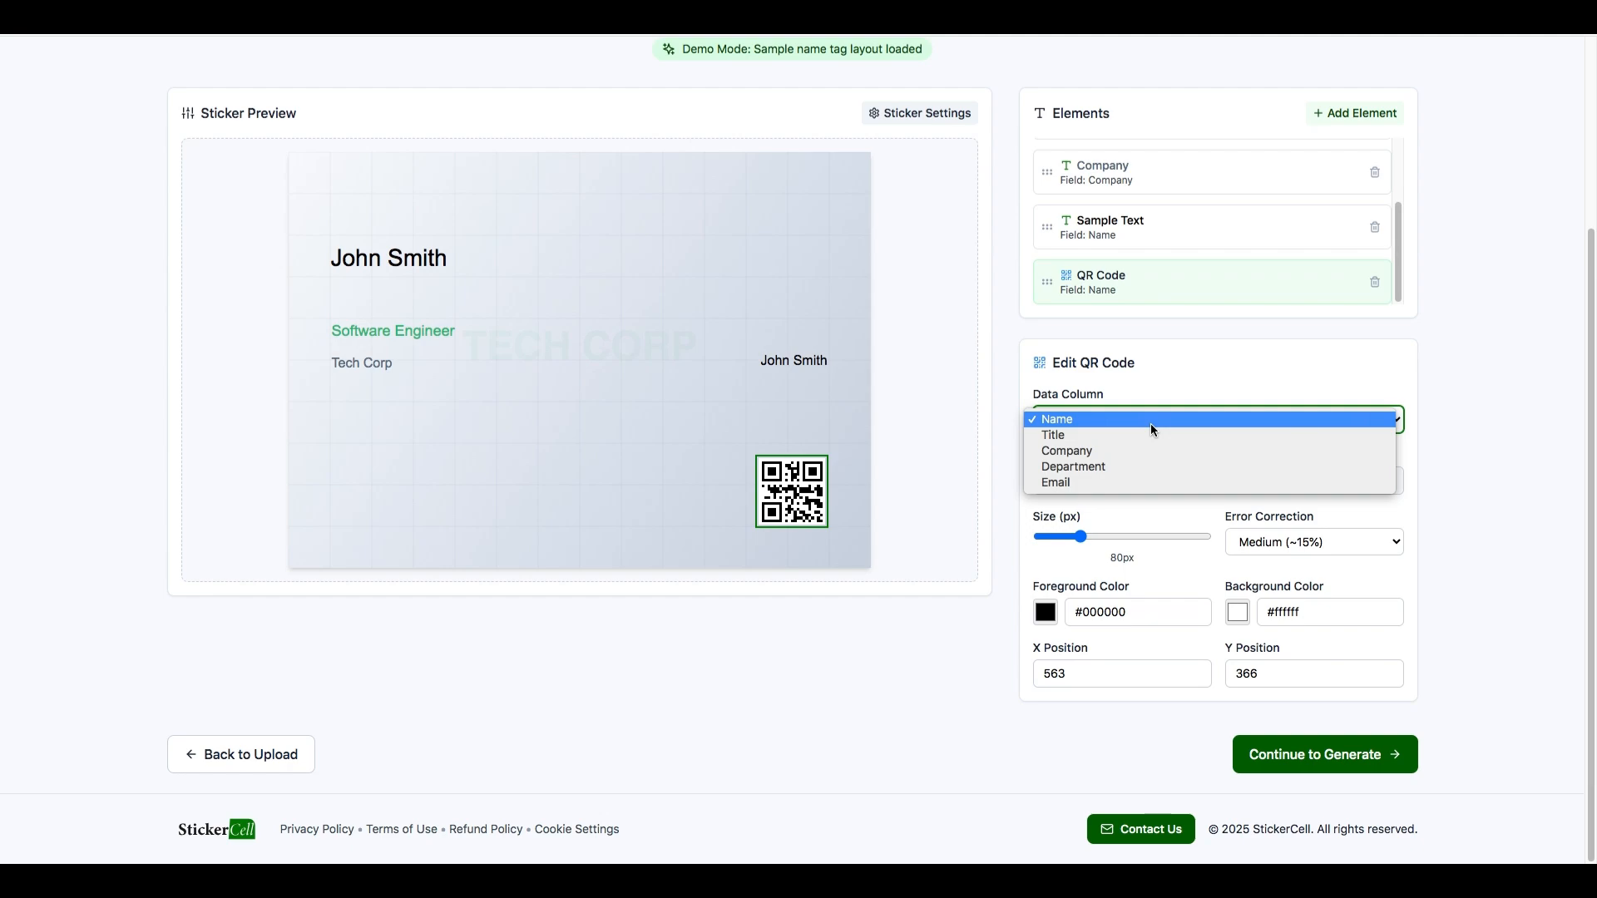
left_click(1464, 371)
left_click(1156, 180)
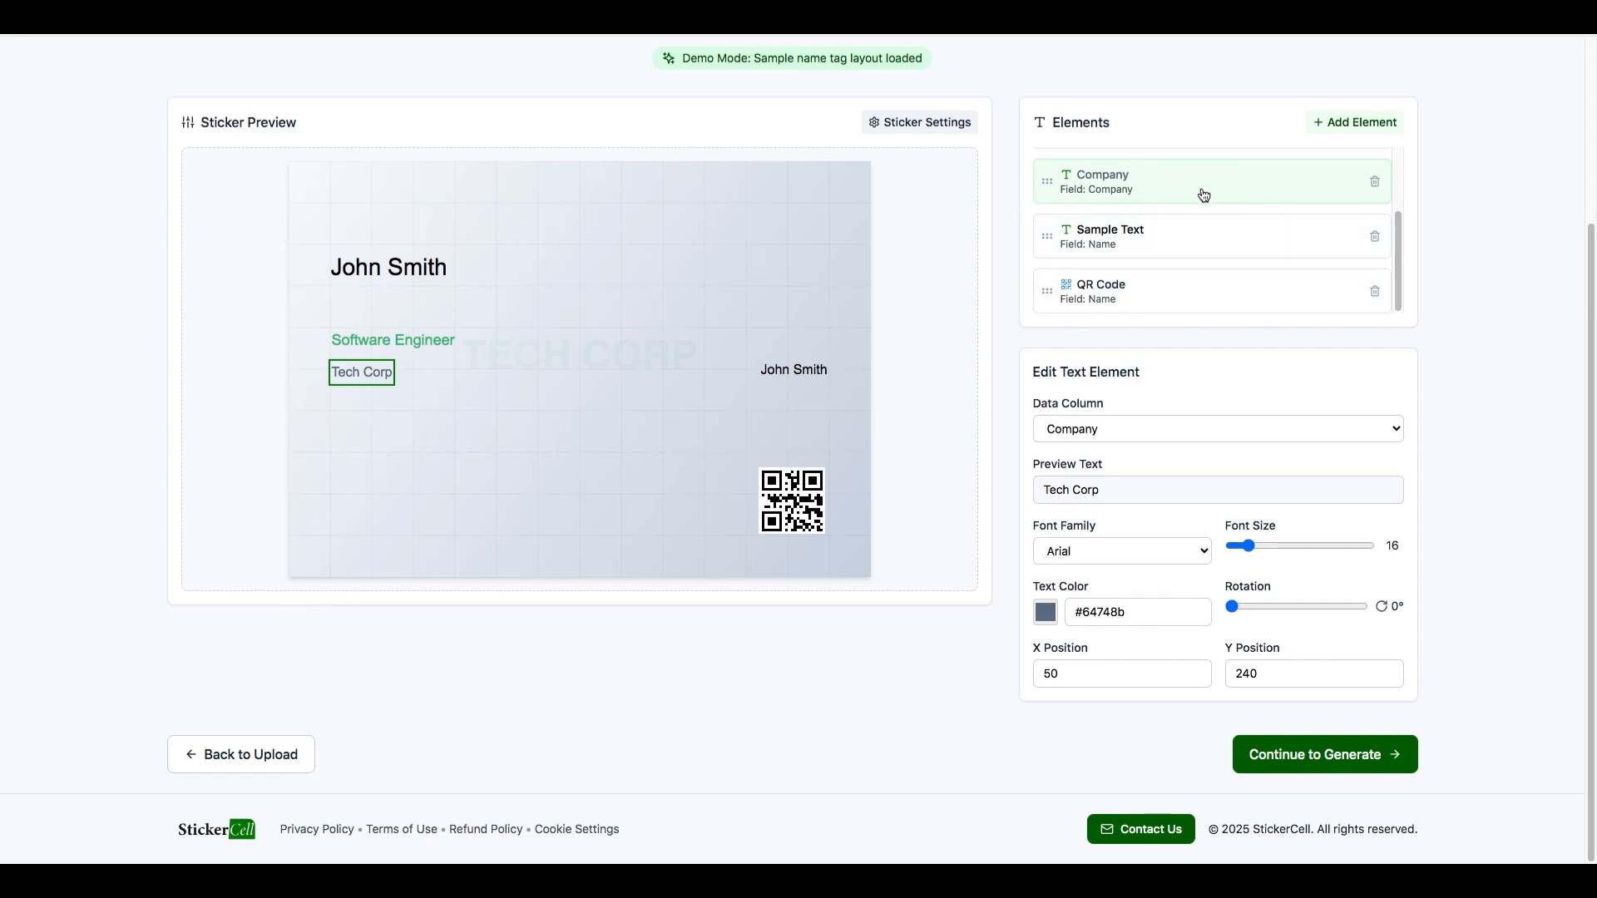
scroll(1201, 193, "up", 3)
scroll(1248, 470, "up", 2)
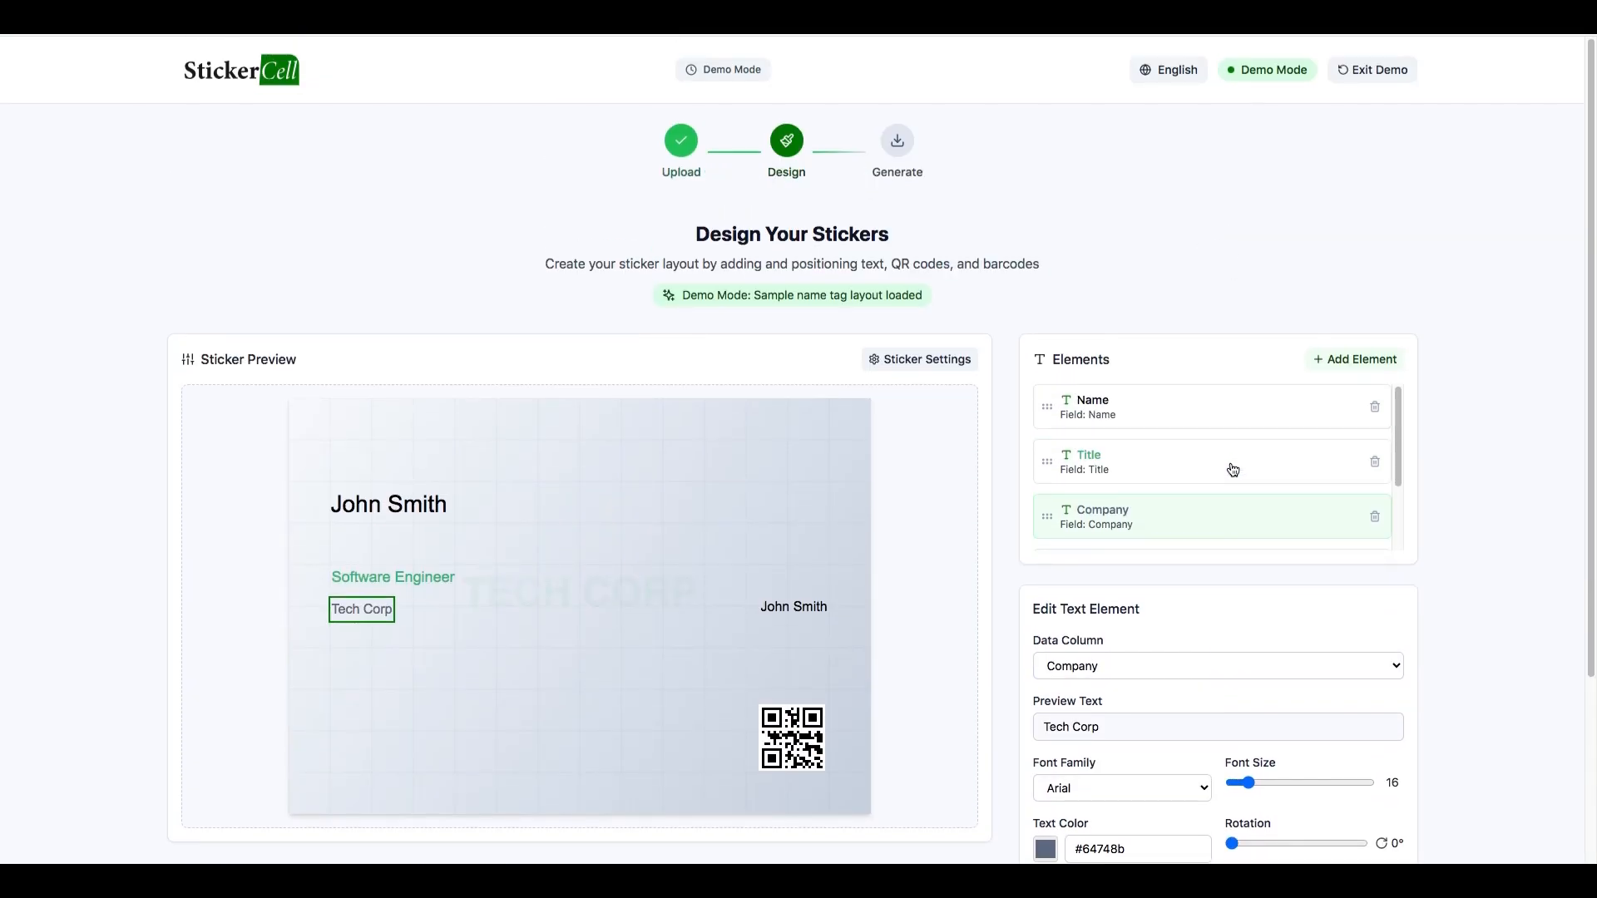
Switch the large Name text's data column to Title and back to Name.
left_click(1160, 412)
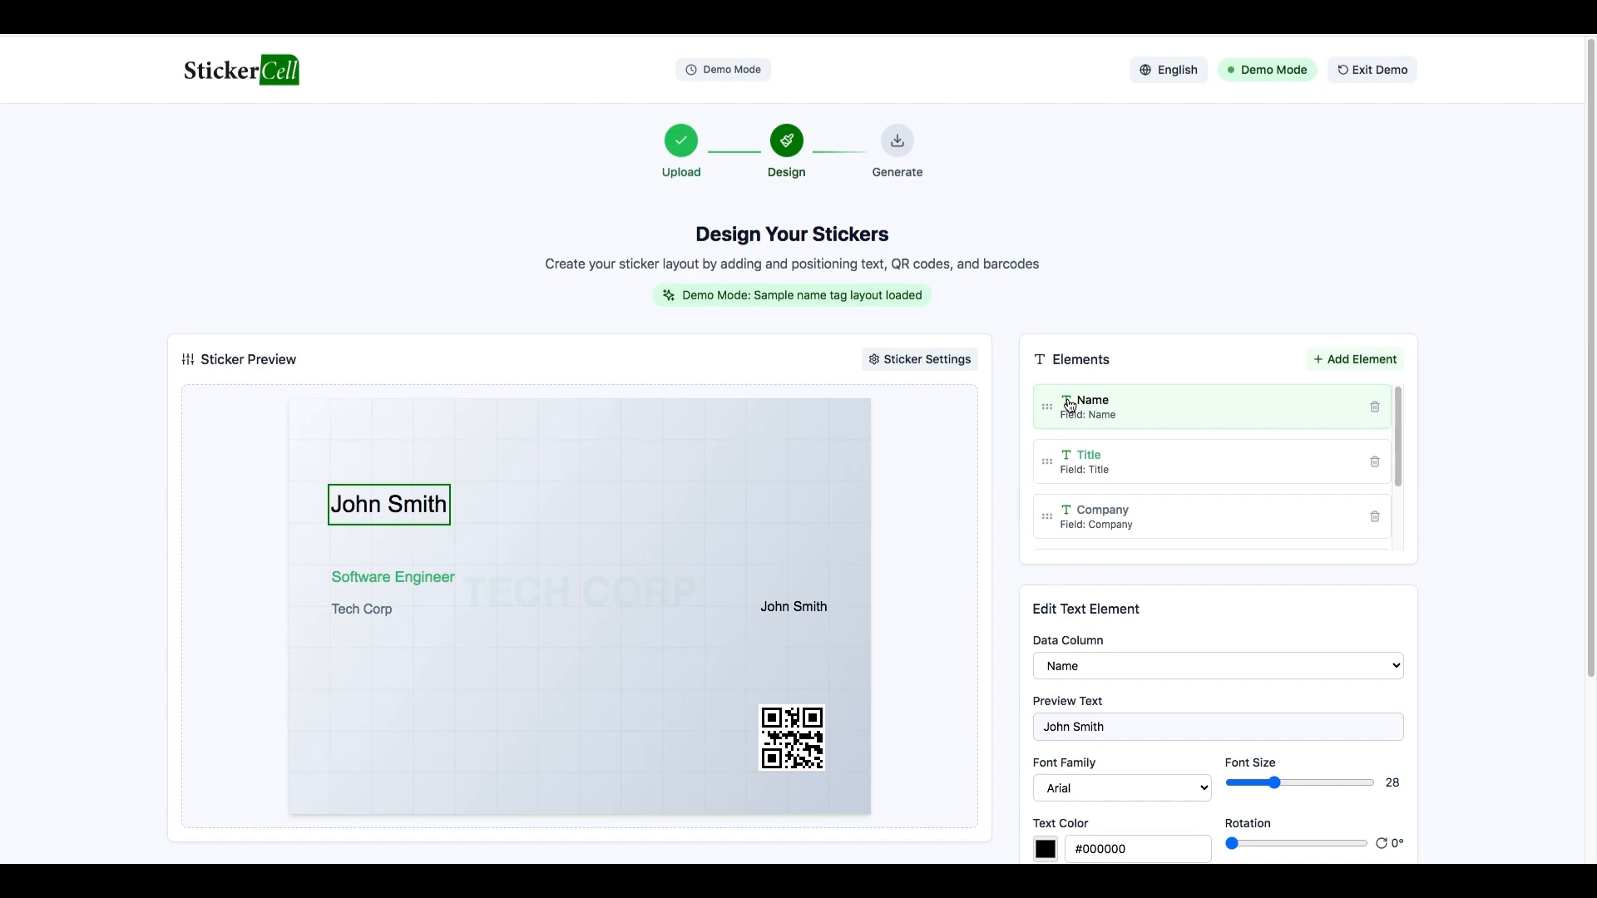
left_click(1151, 666)
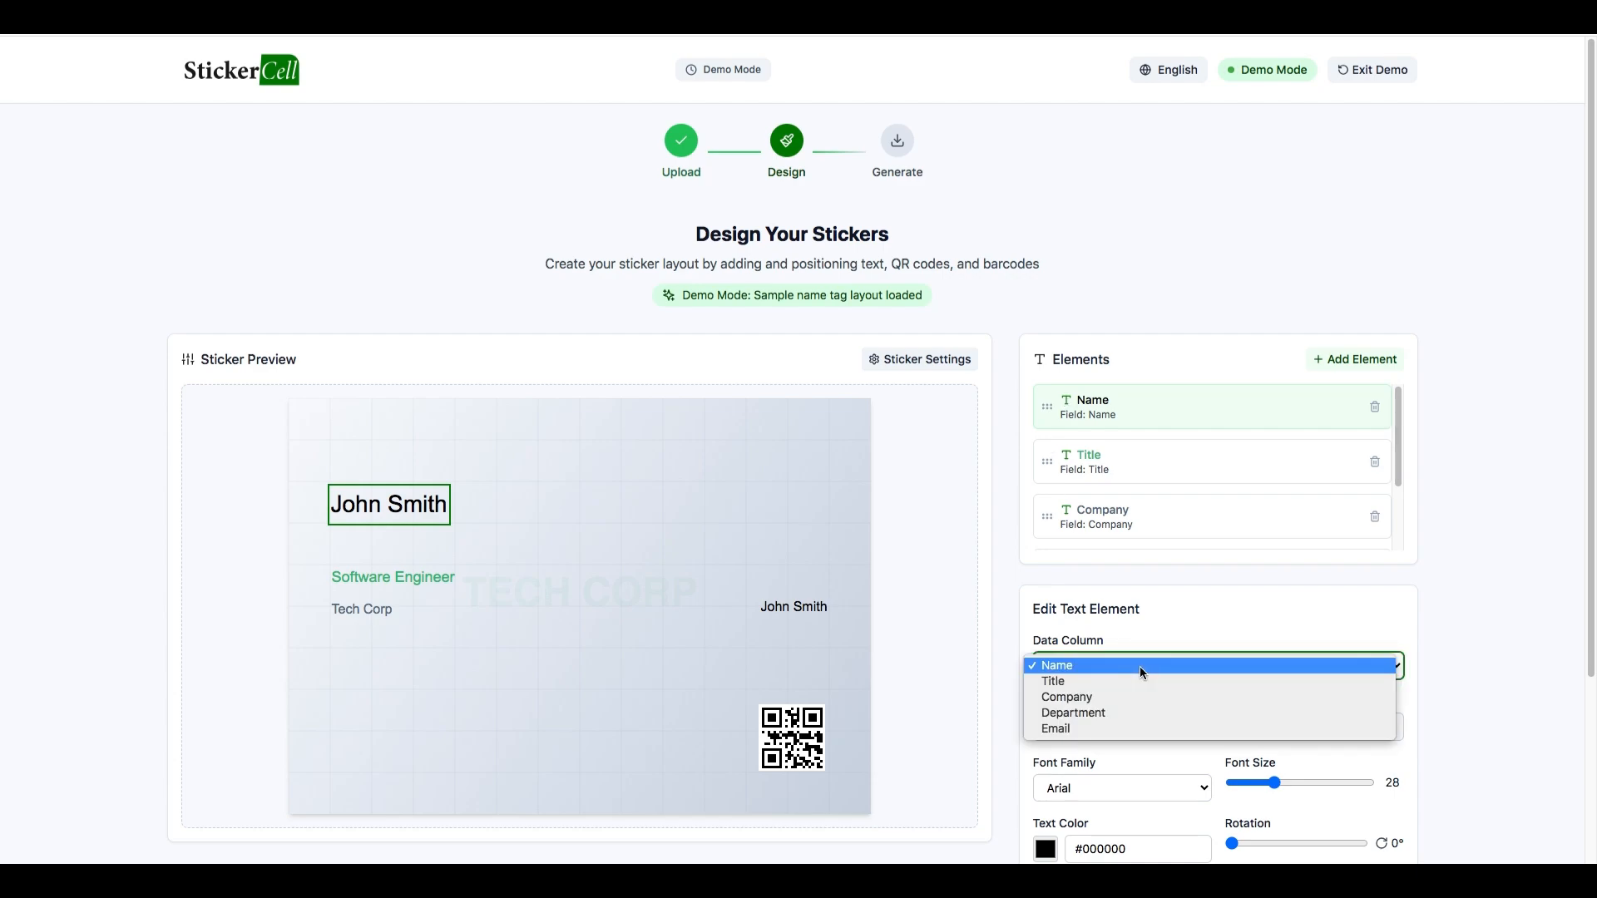
left_click(1121, 681)
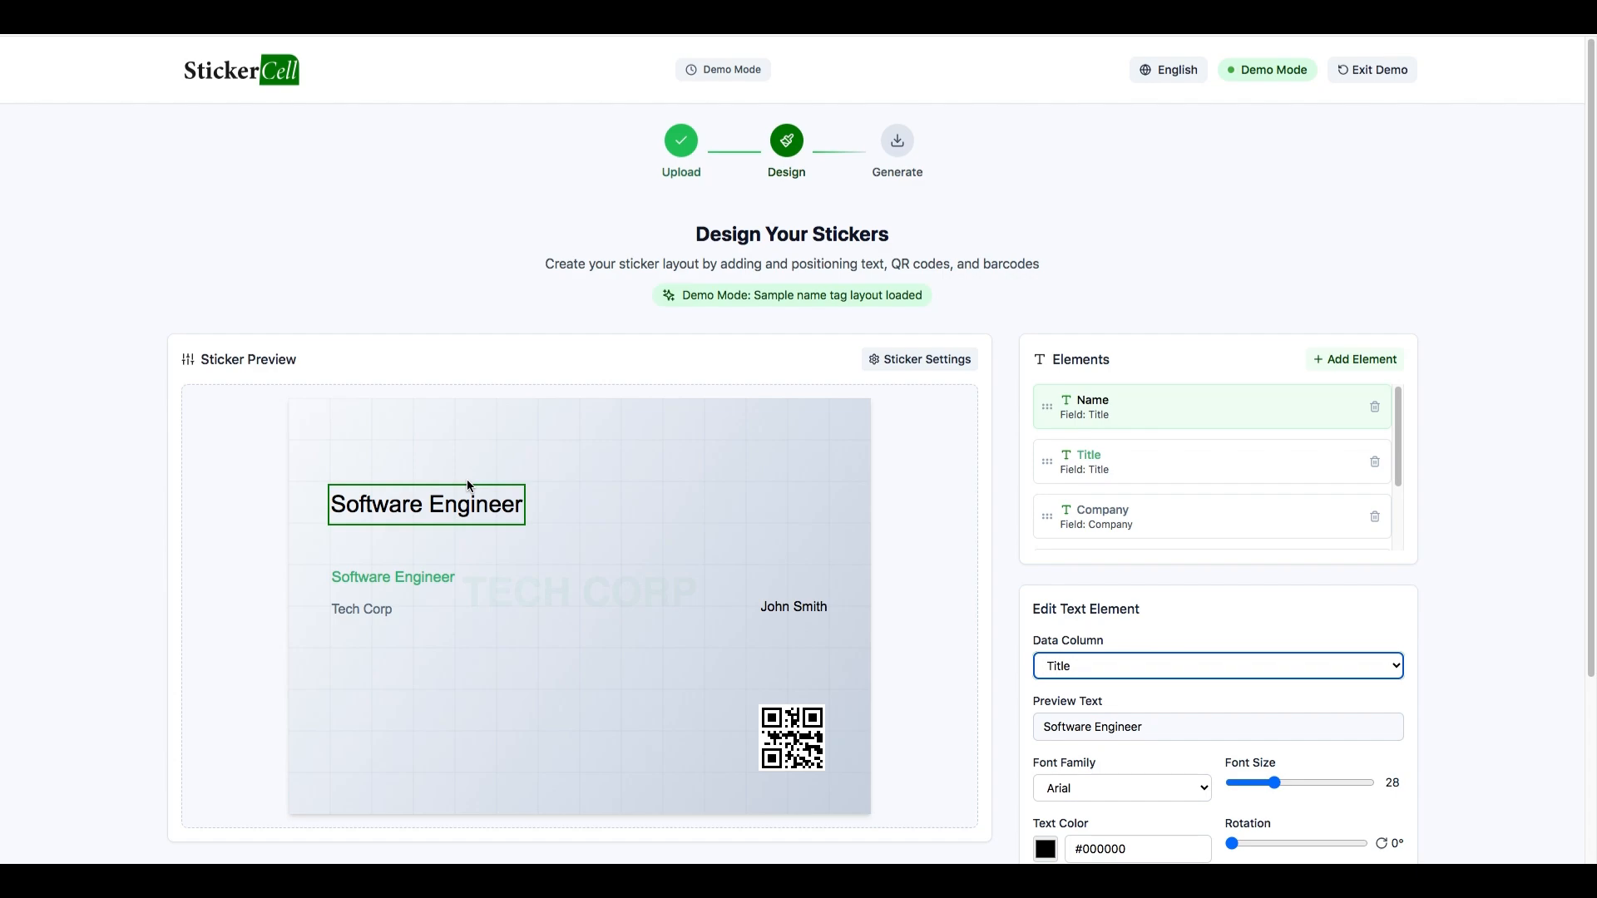
left_click(1186, 669)
left_click(1099, 649)
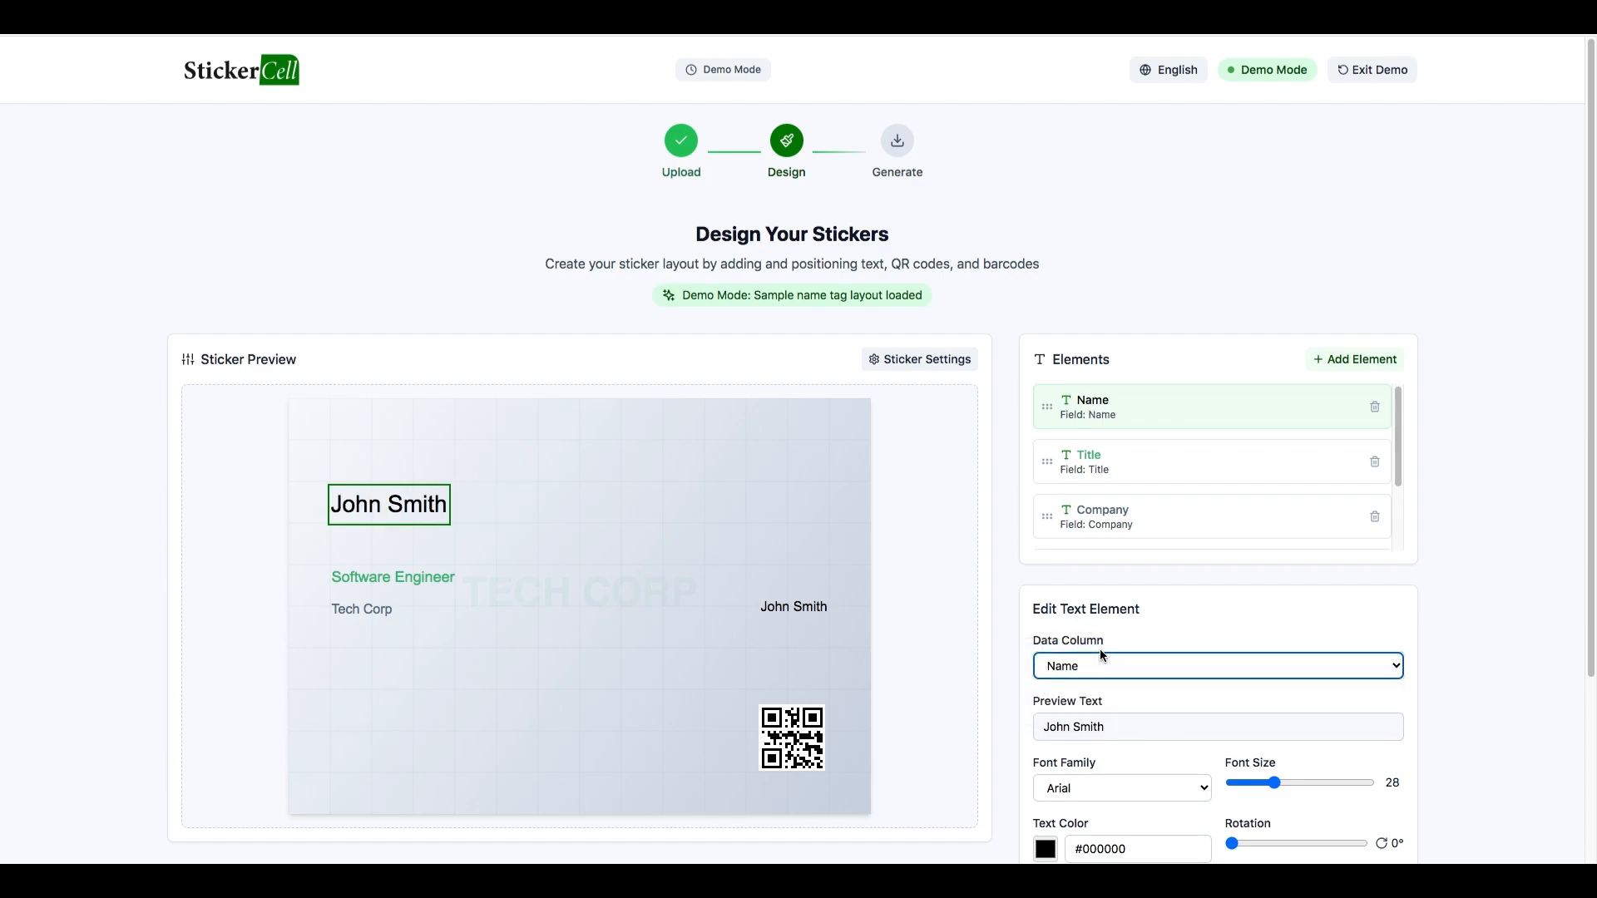
left_click(1130, 671)
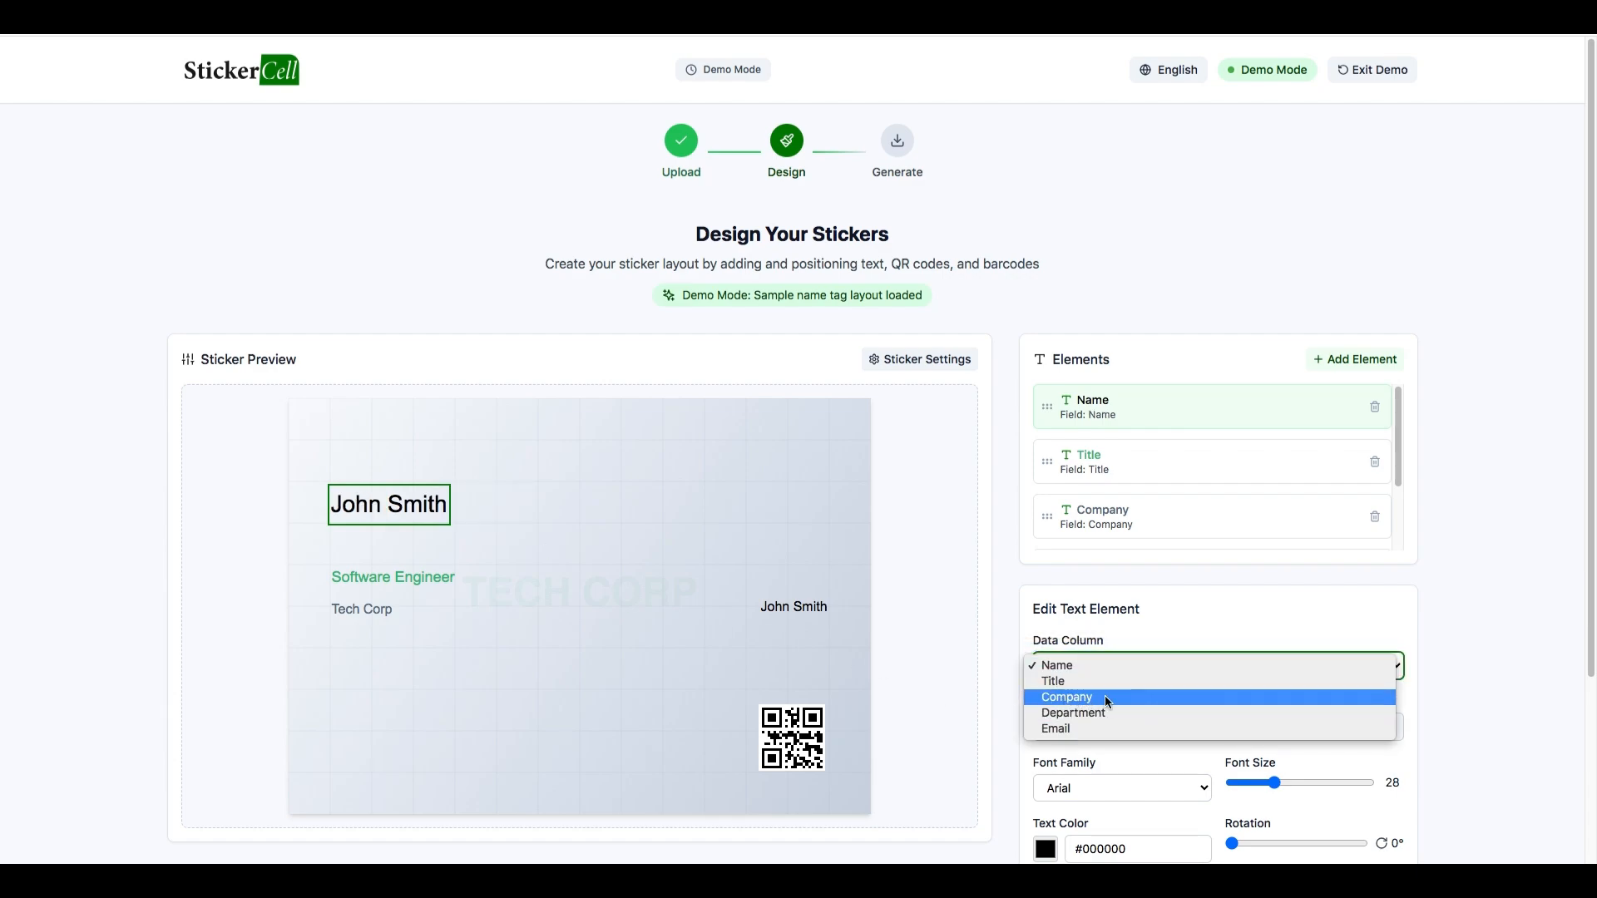
left_click(1077, 665)
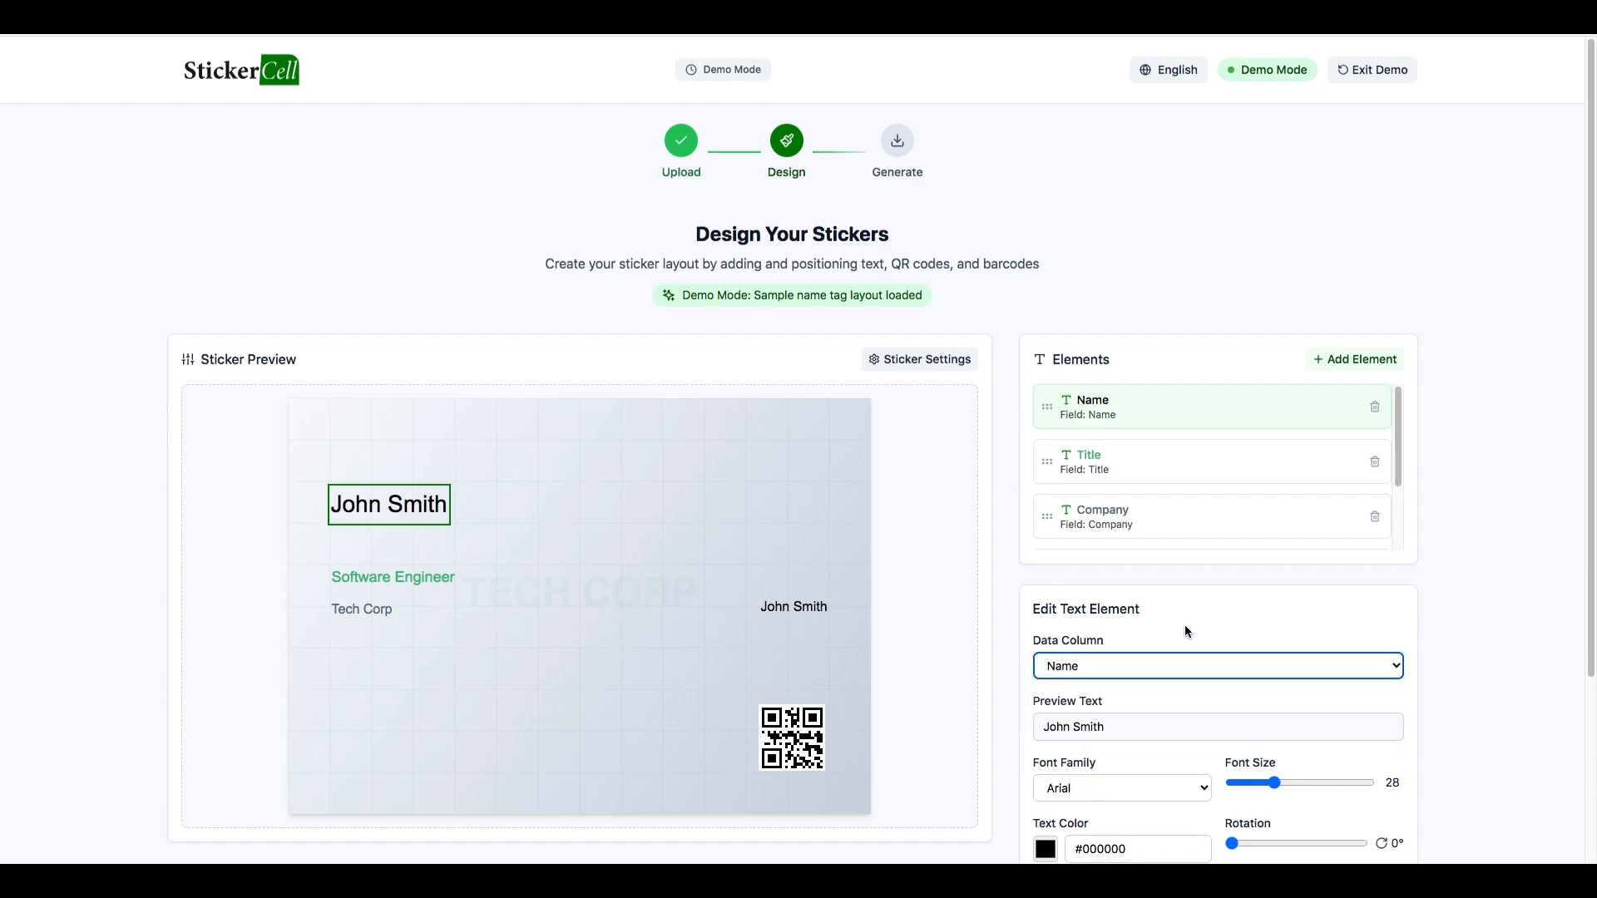
Move the large Name text down, closer to the Title text, to about X 50, Y 144.
scroll(1510, 521, "down", 3)
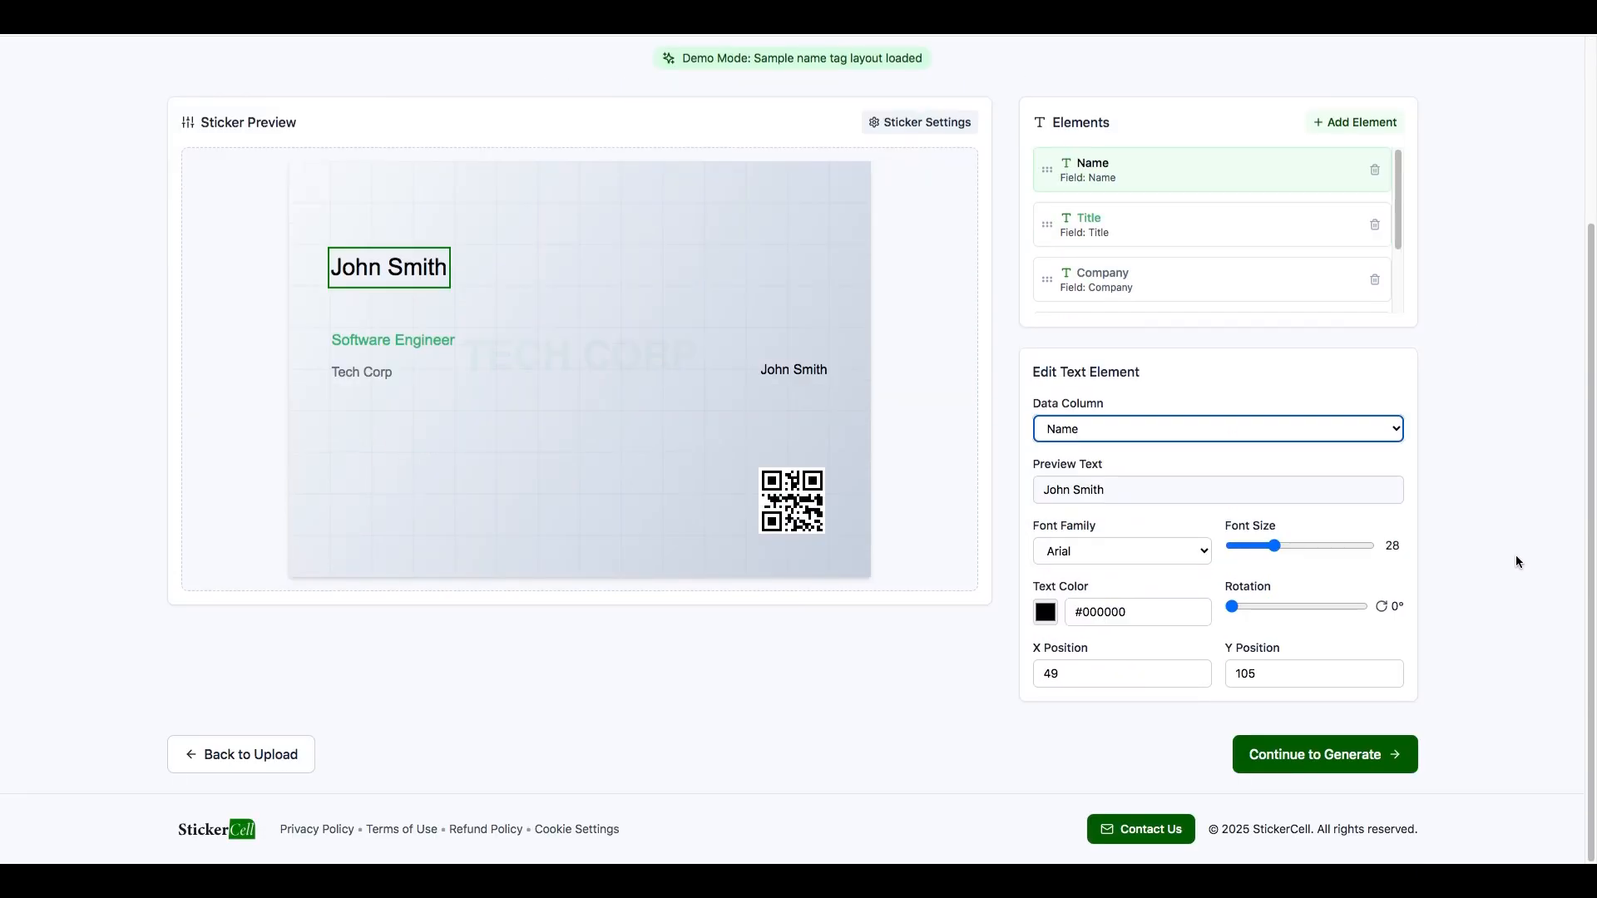
left_click_drag(379, 267, 380, 299)
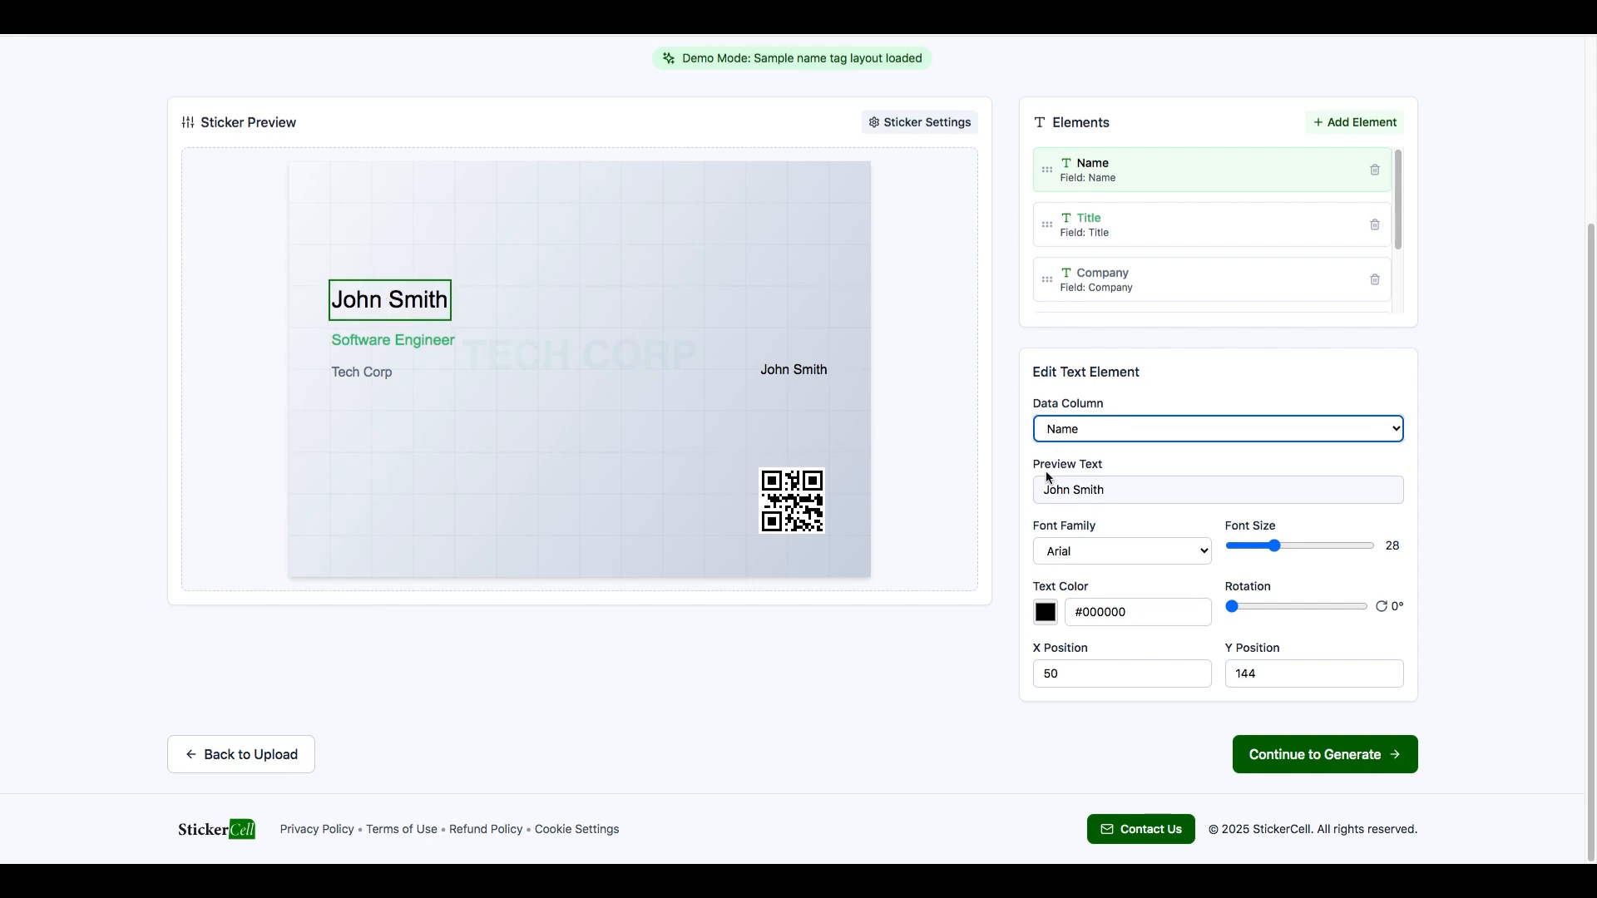
left_click_drag(1044, 491, 1111, 491)
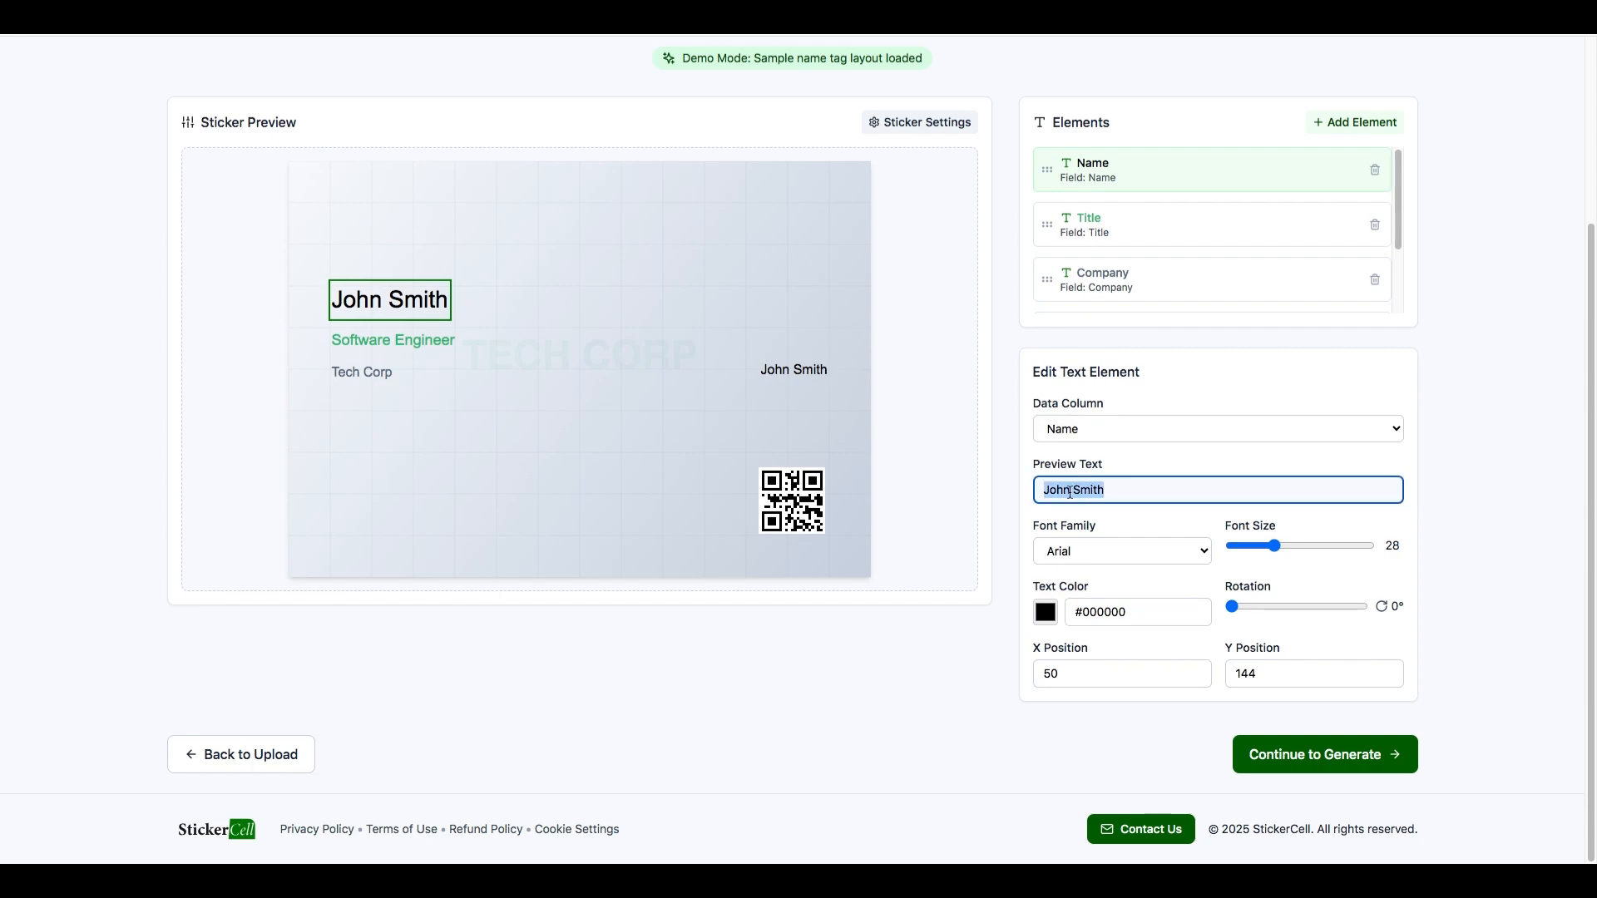
left_click(1070, 492)
Try the Indie Flower, Caveat, Kalam and Pinyon Script fonts on the large Name text.
left_click(1115, 549)
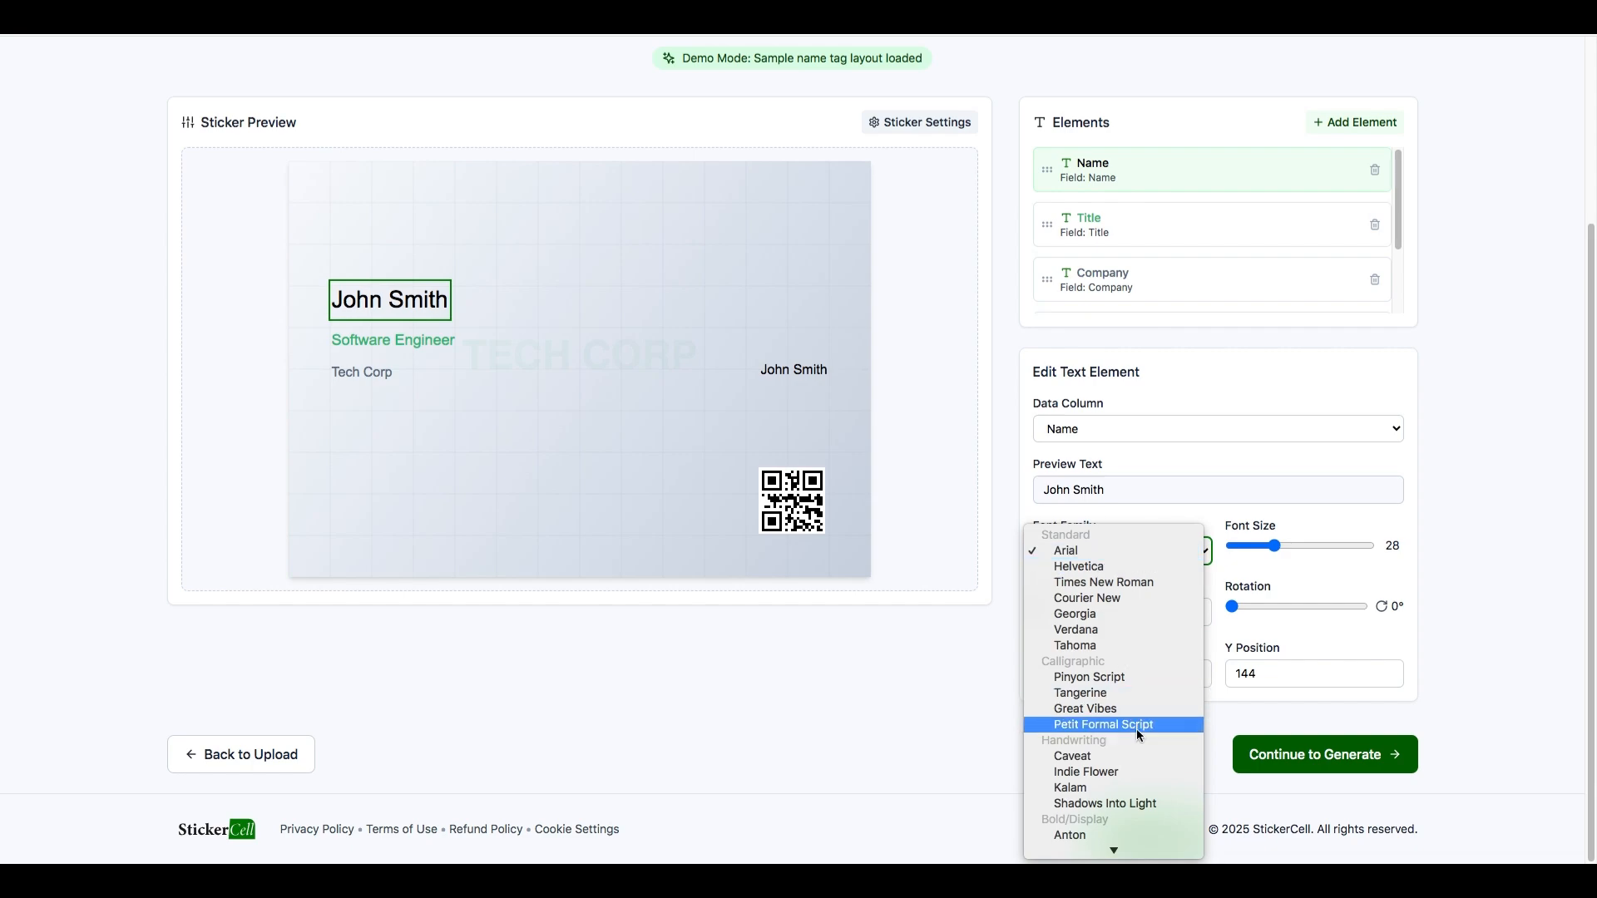
scroll(1123, 714, "down", 2)
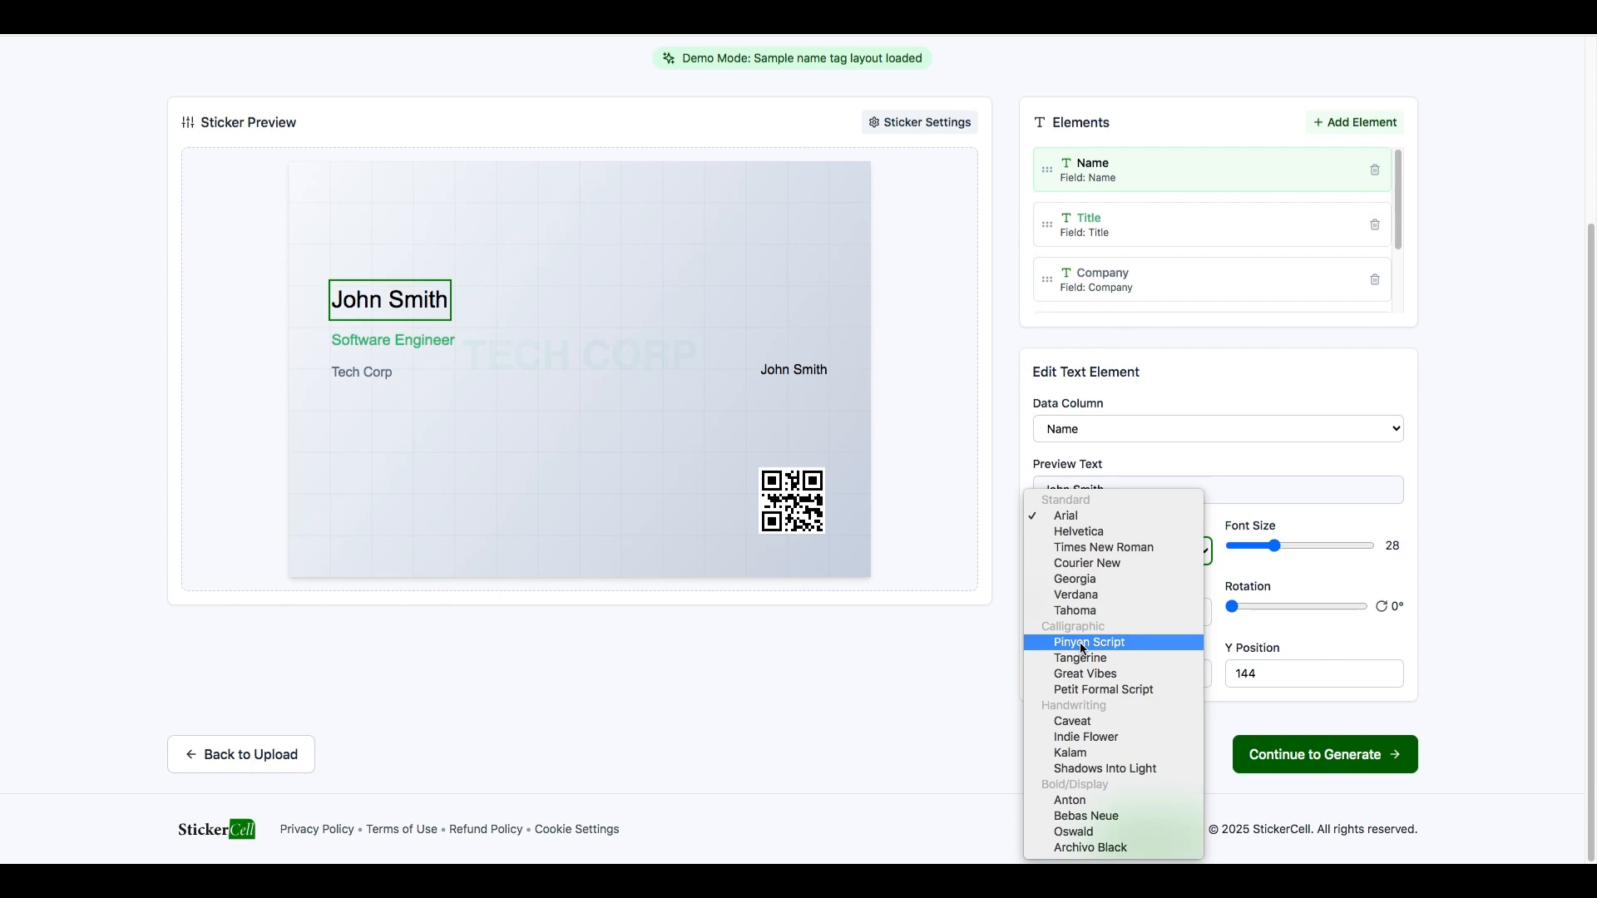
left_click(1077, 737)
left_click(1101, 551)
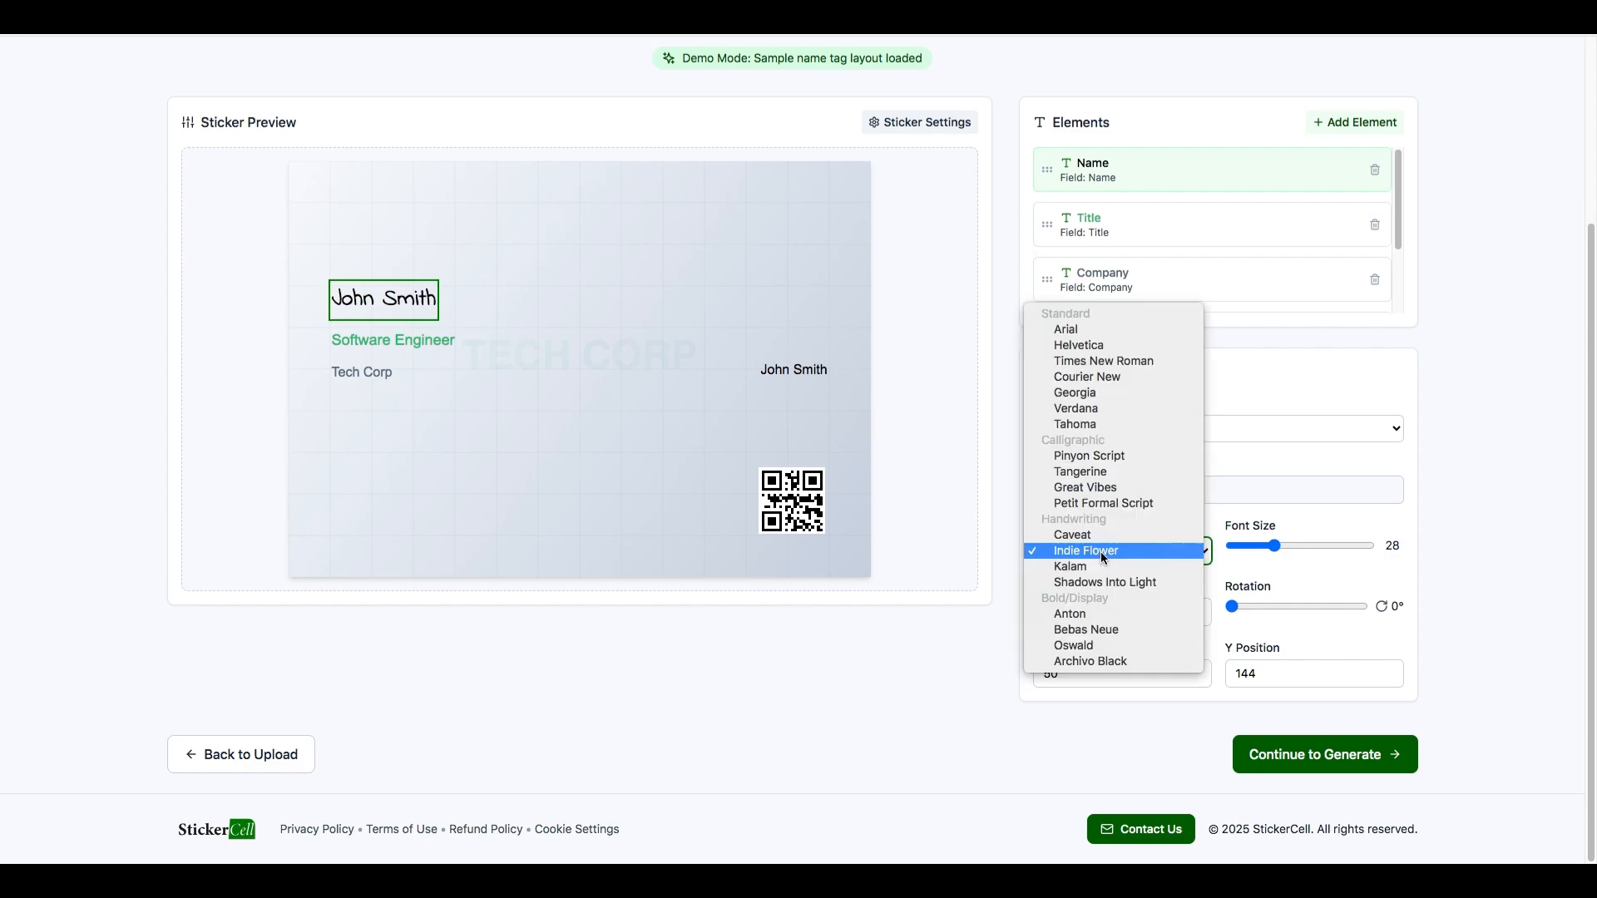
left_click(1081, 536)
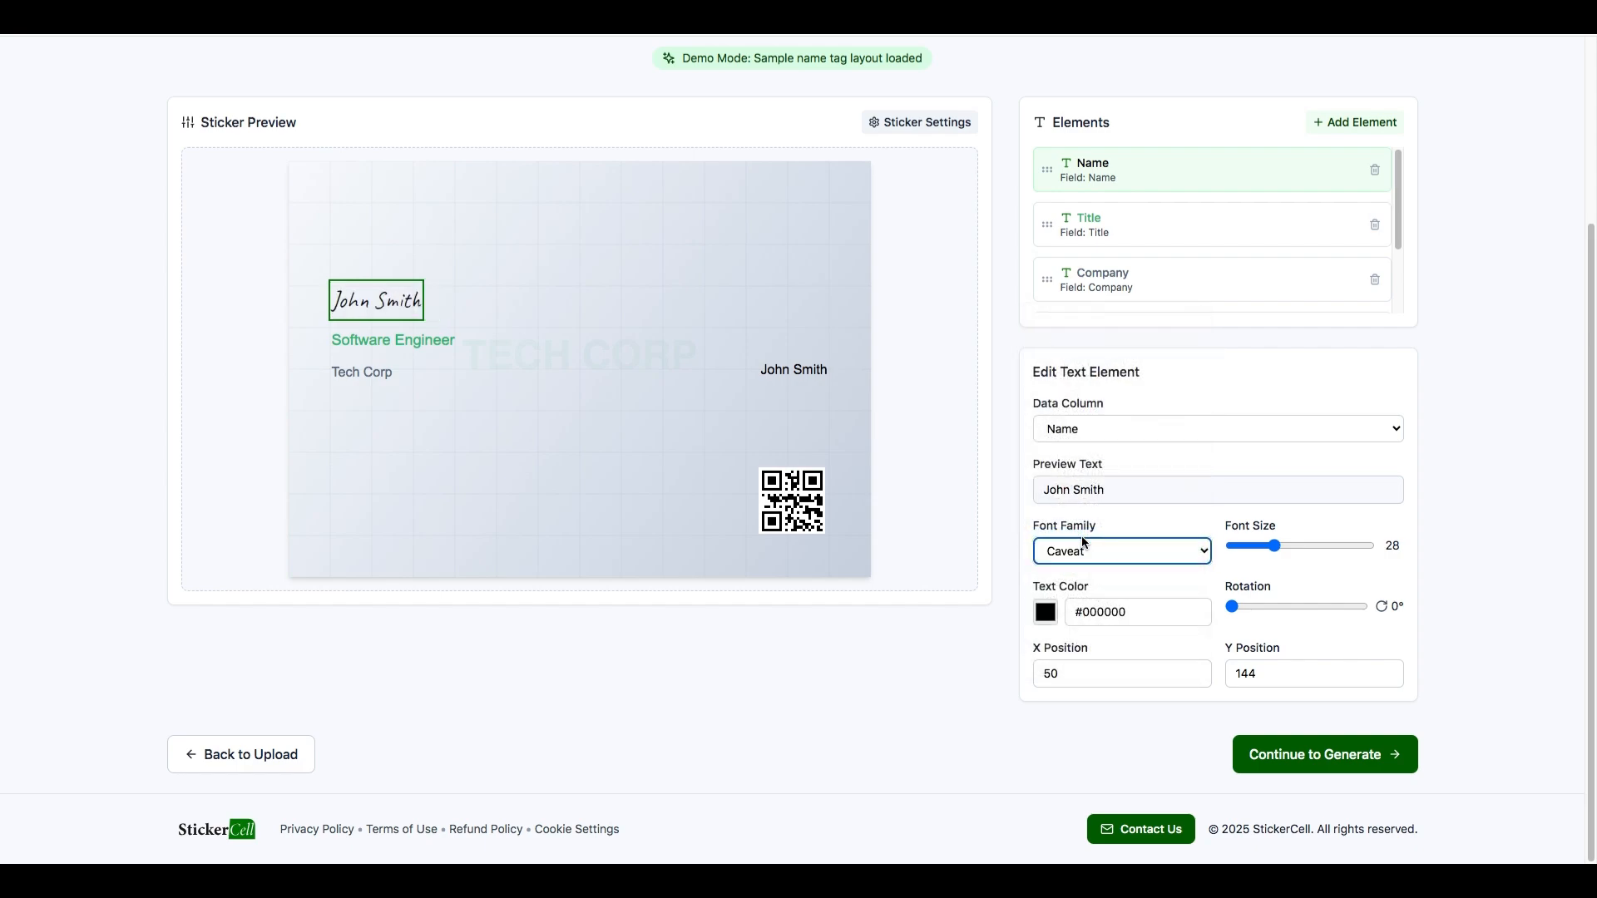
left_click(1098, 548)
left_click(1087, 584)
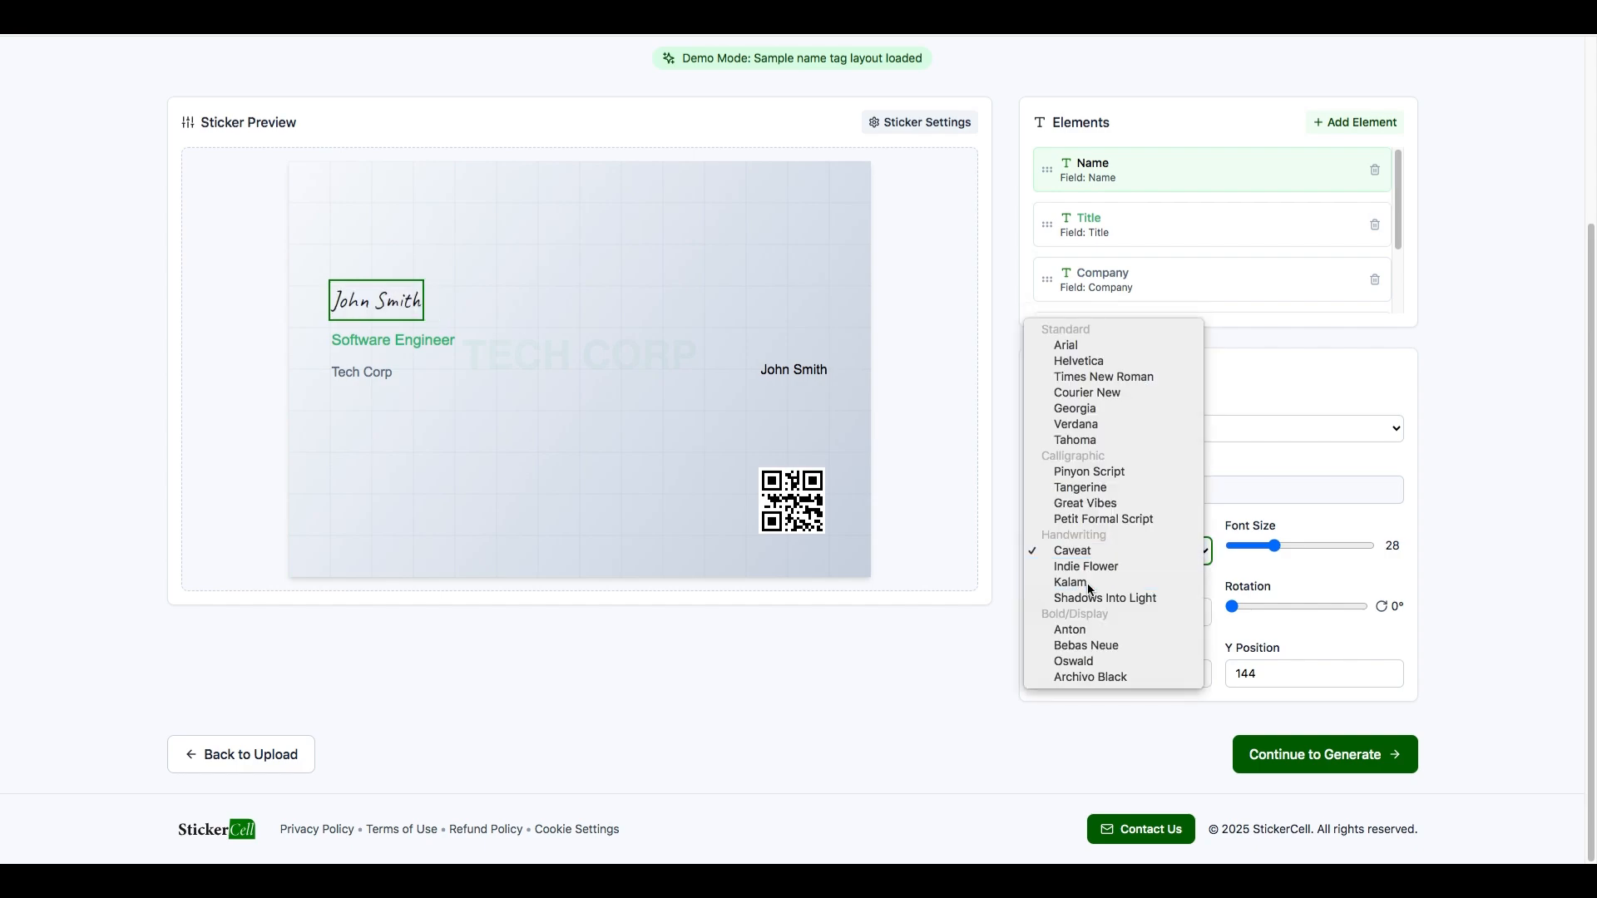
left_click(1099, 547)
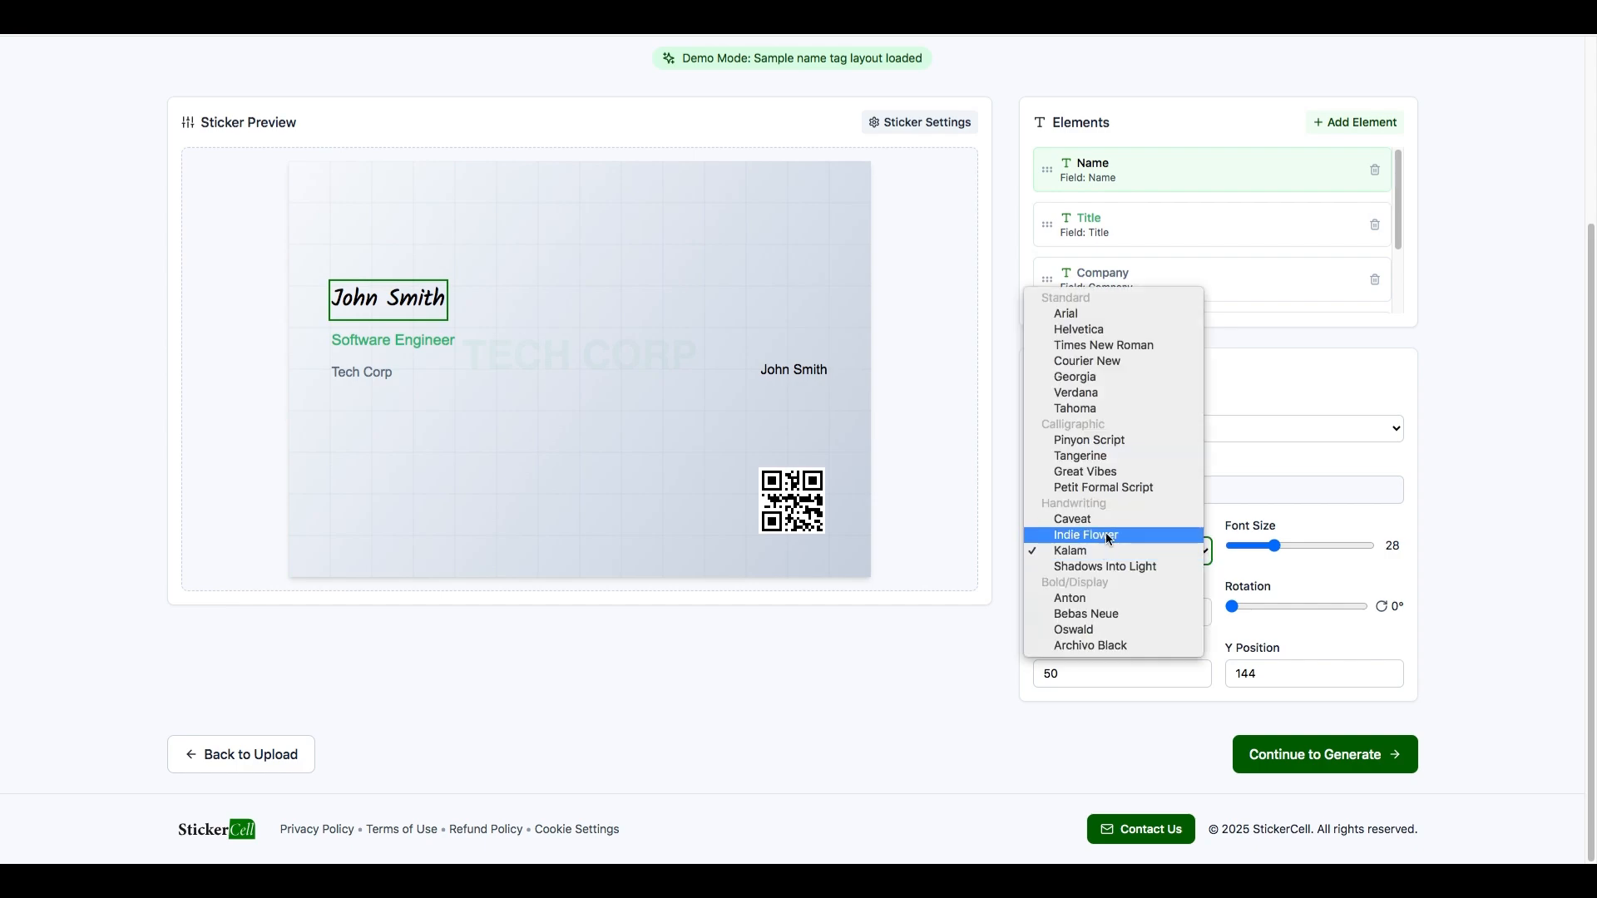
left_click(1098, 439)
Set the large Name text to Georgia at font size 37 and move it up to about X 50, Y 129.
left_click(1116, 548)
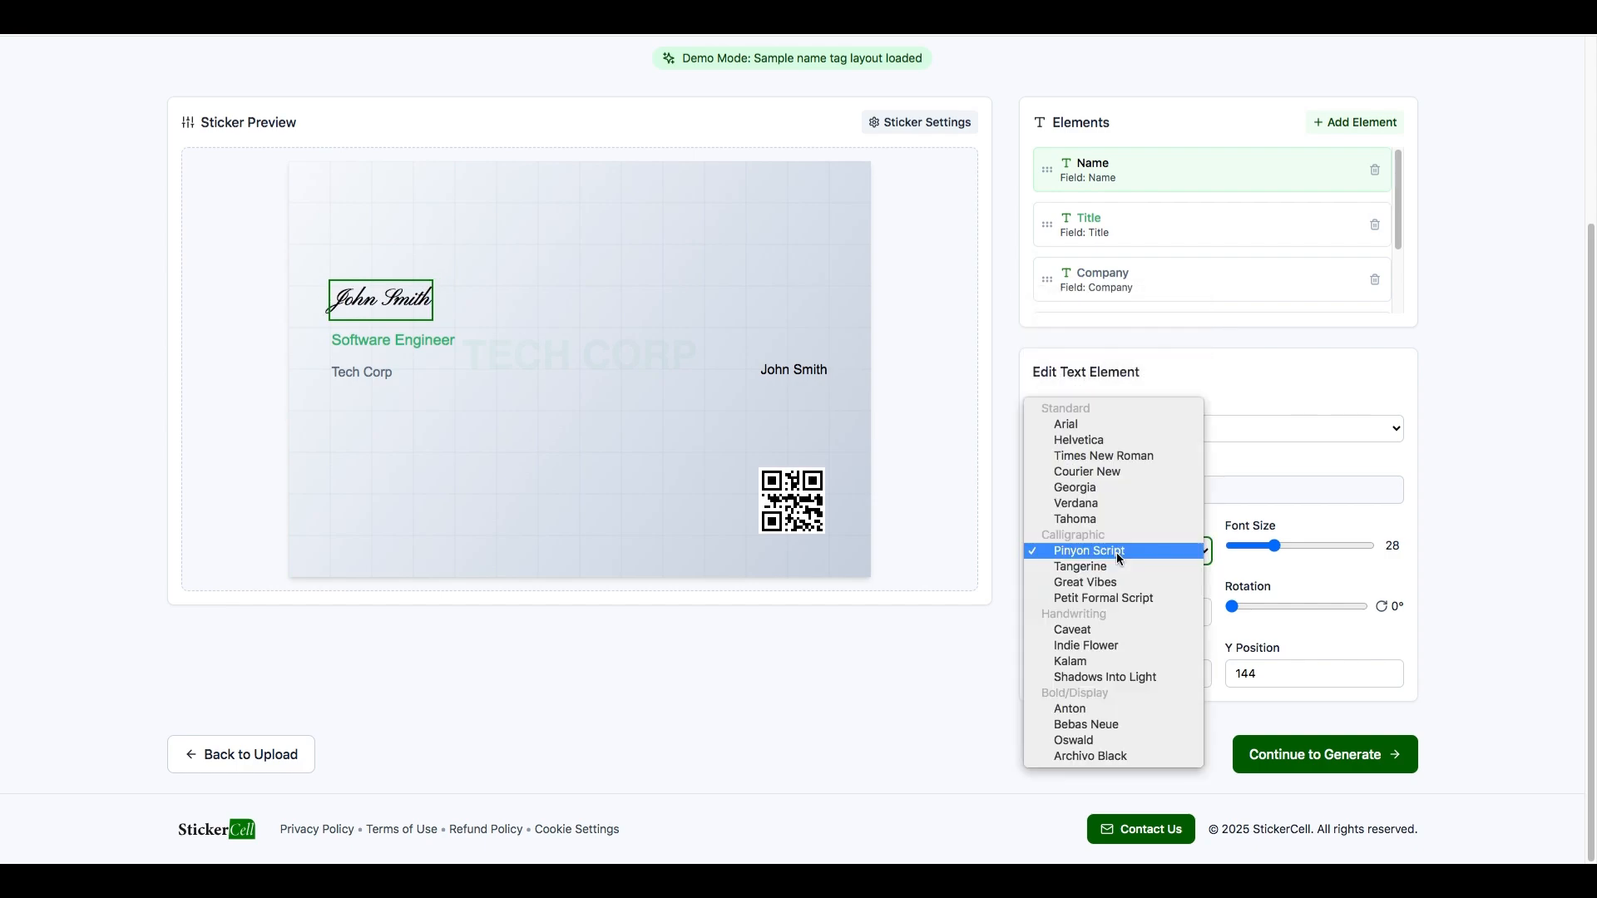
left_click(1099, 485)
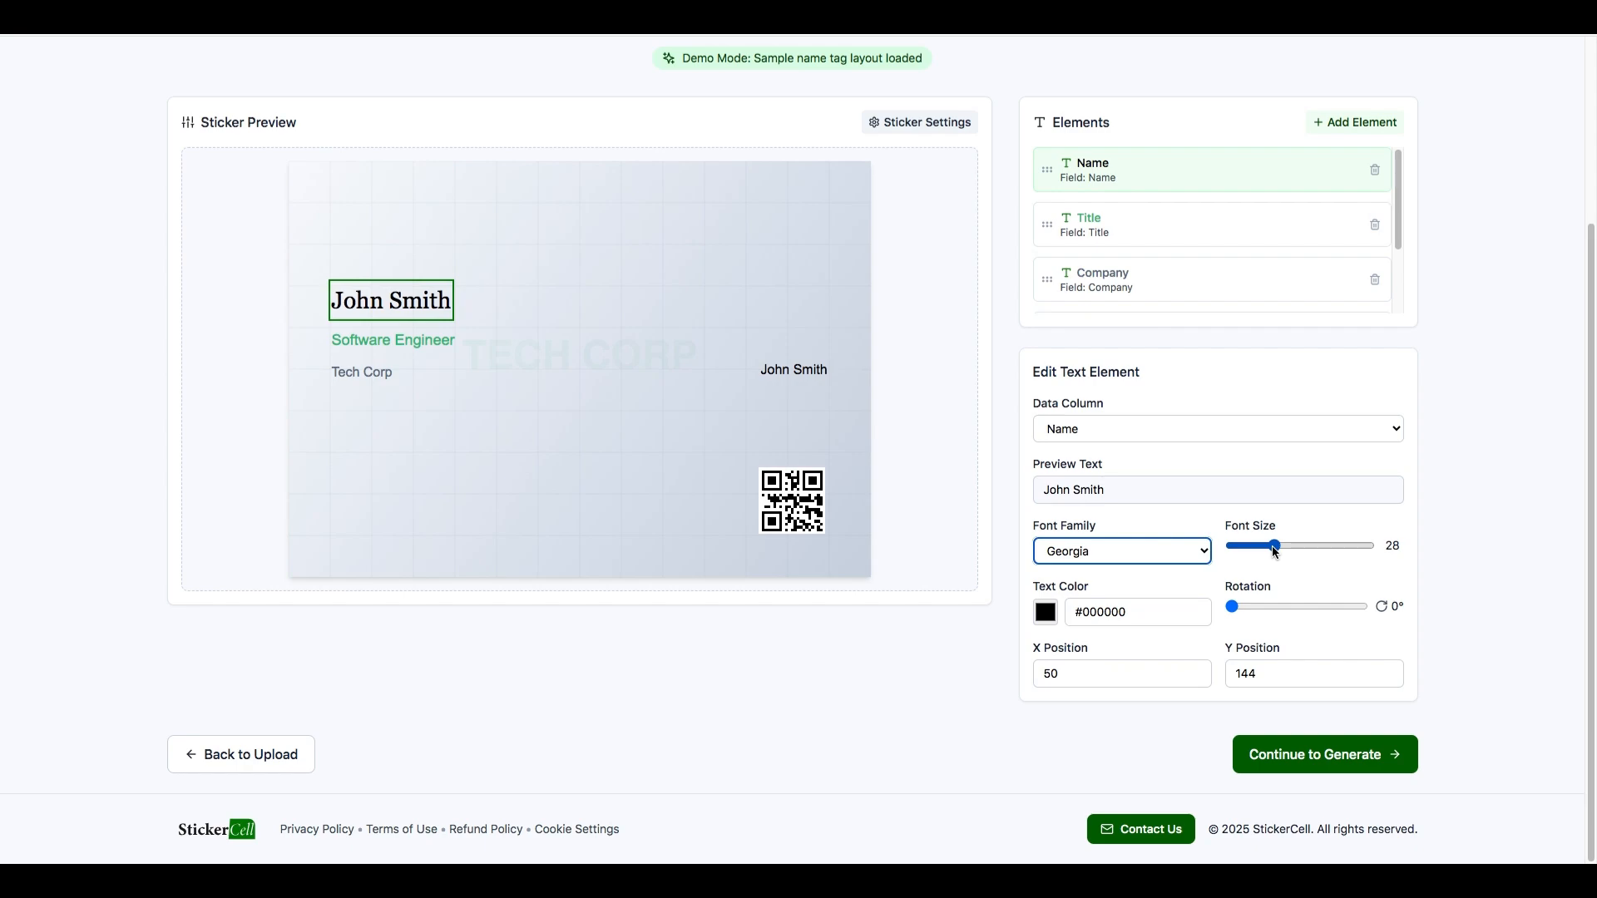
mouse_move(1273, 547)
left_mouse_down()
mouse_move(1315, 546)
mouse_move(1292, 546)
left_mouse_up()
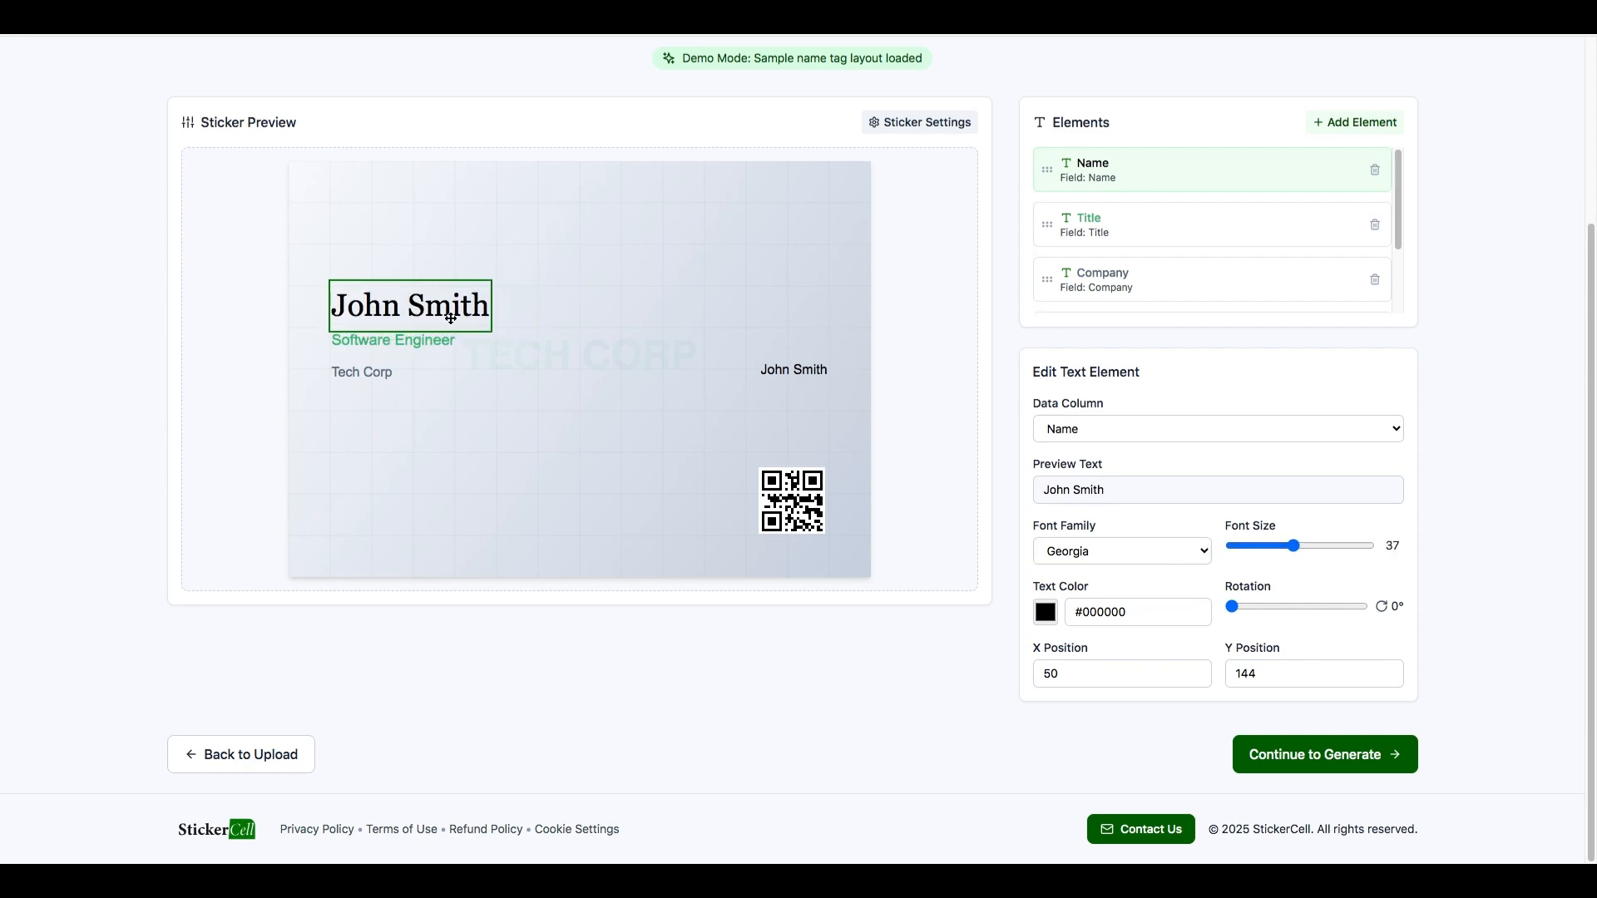
left_click_drag(446, 314, 442, 301)
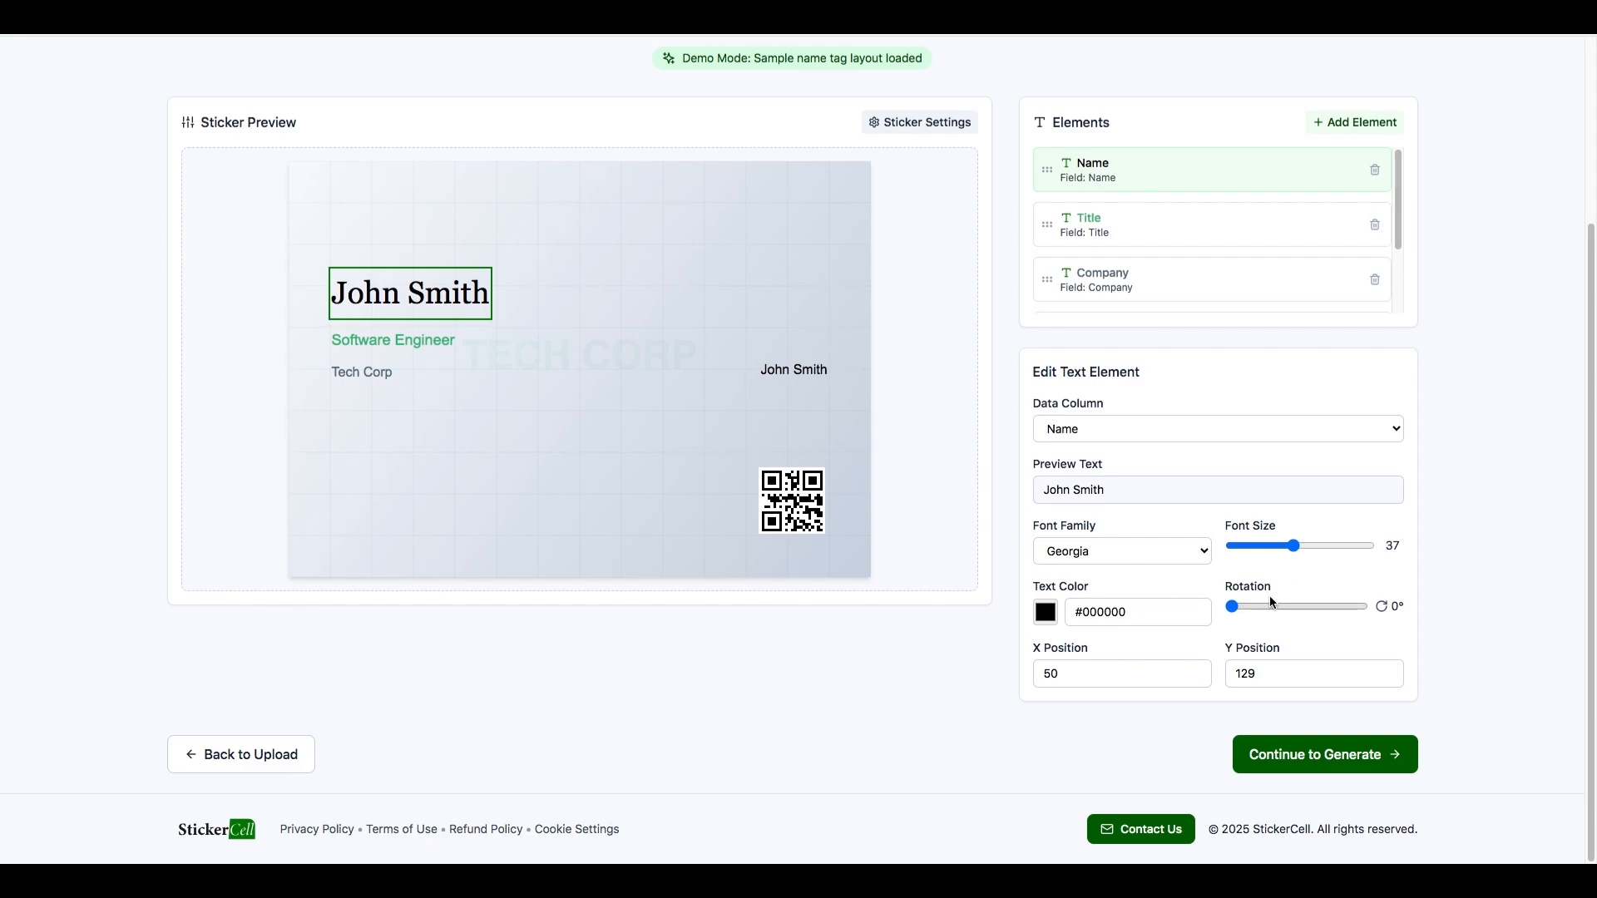
Change the data column of the small text above the QR code to Department.
left_click(783, 375)
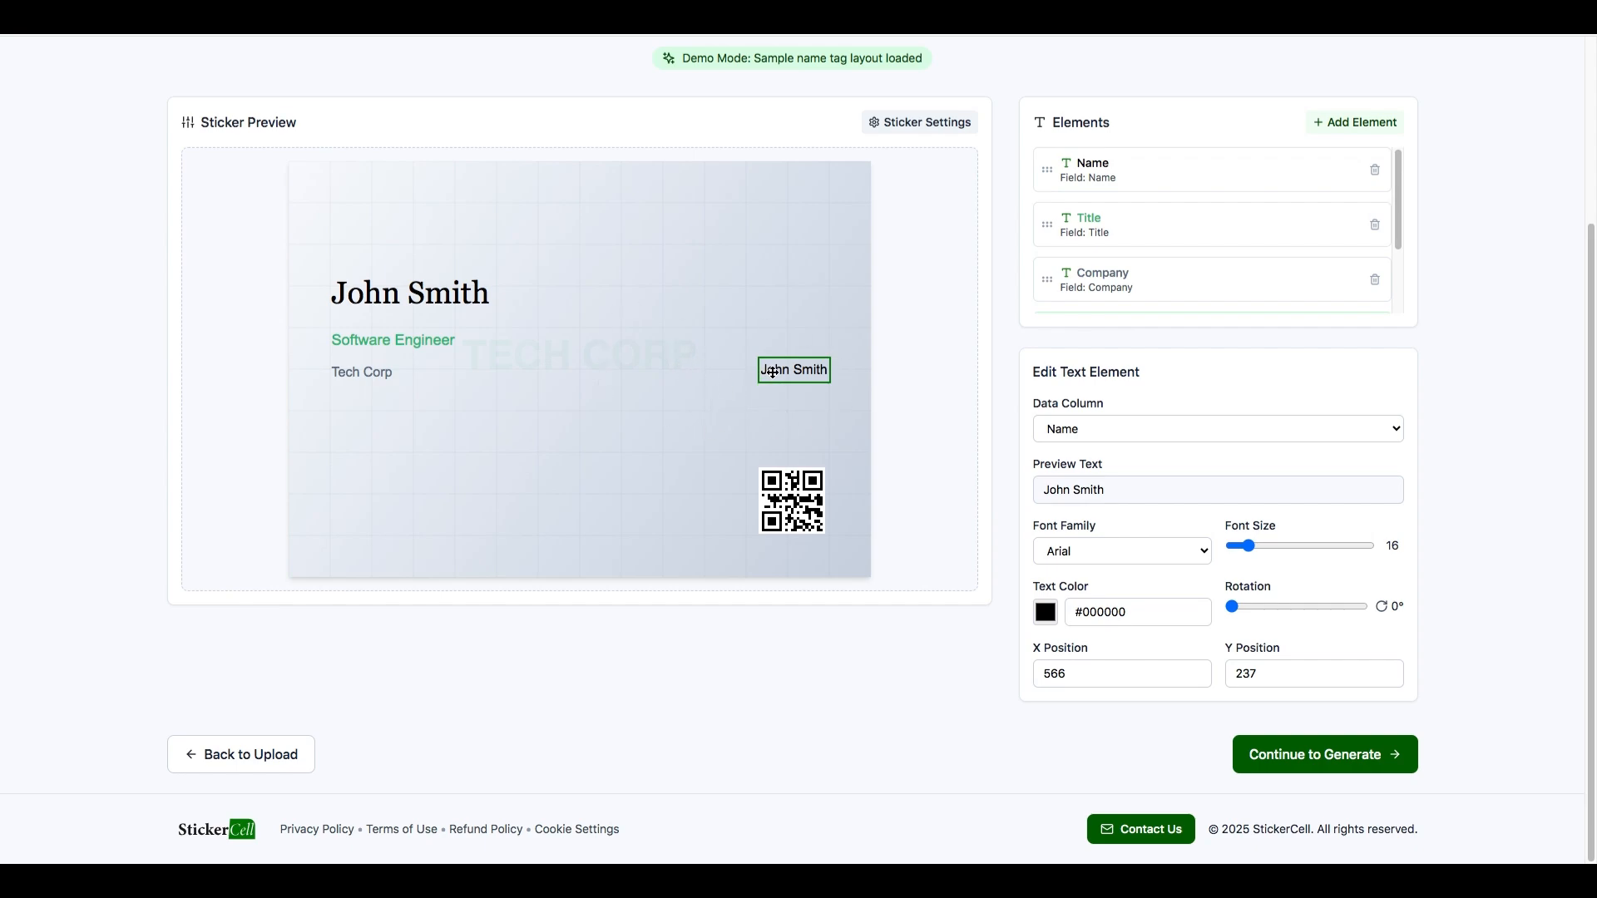
left_click(1216, 429)
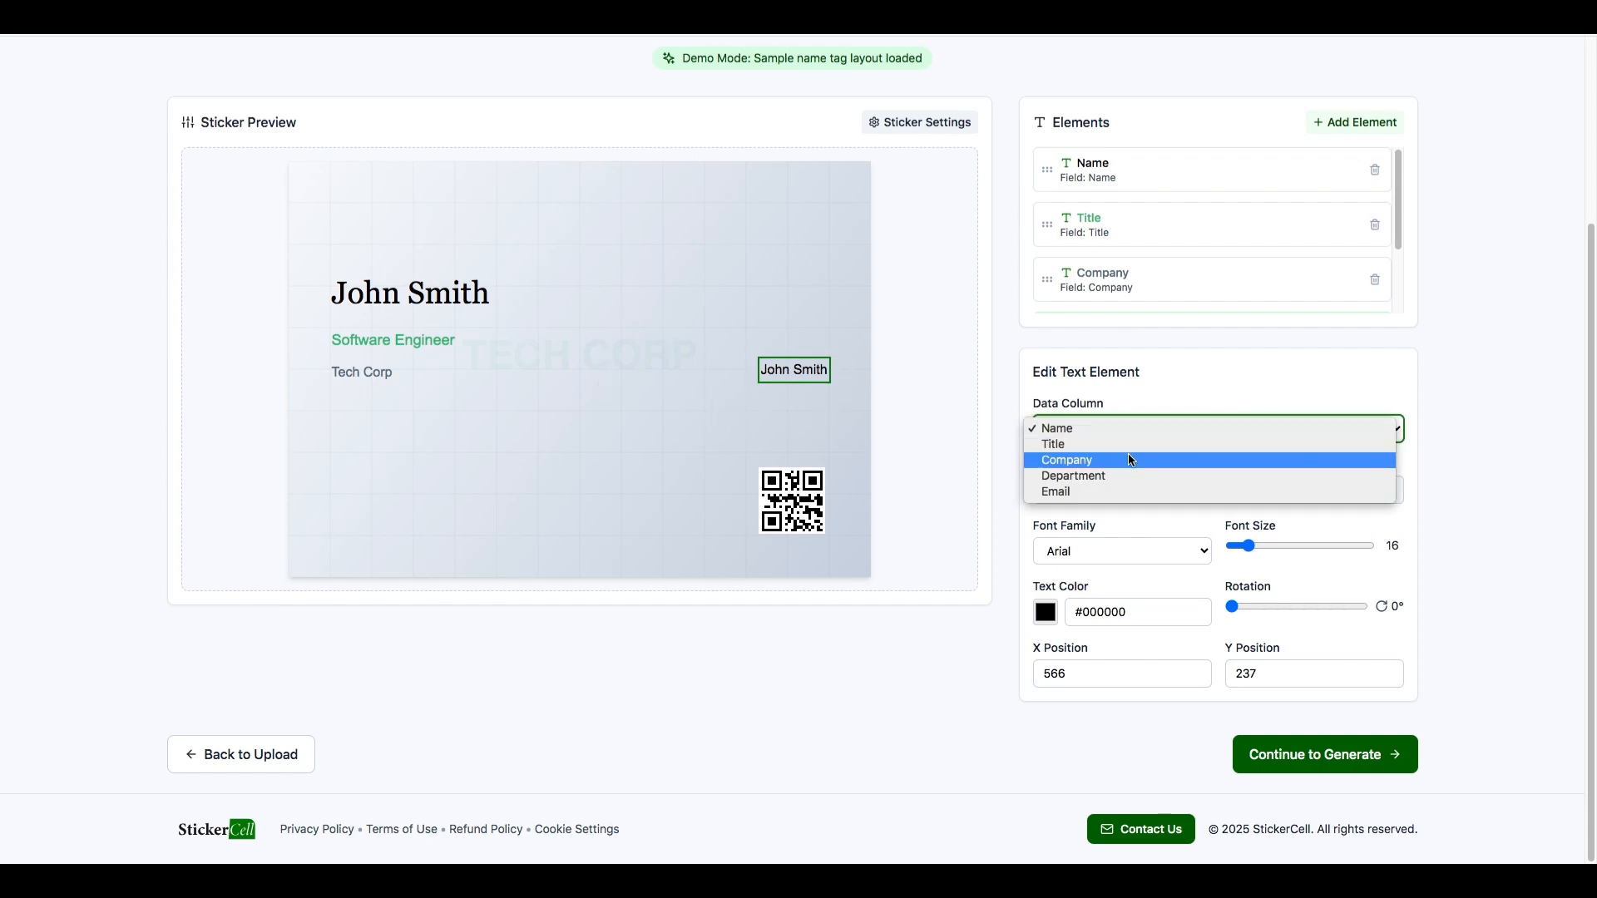
left_click(1108, 476)
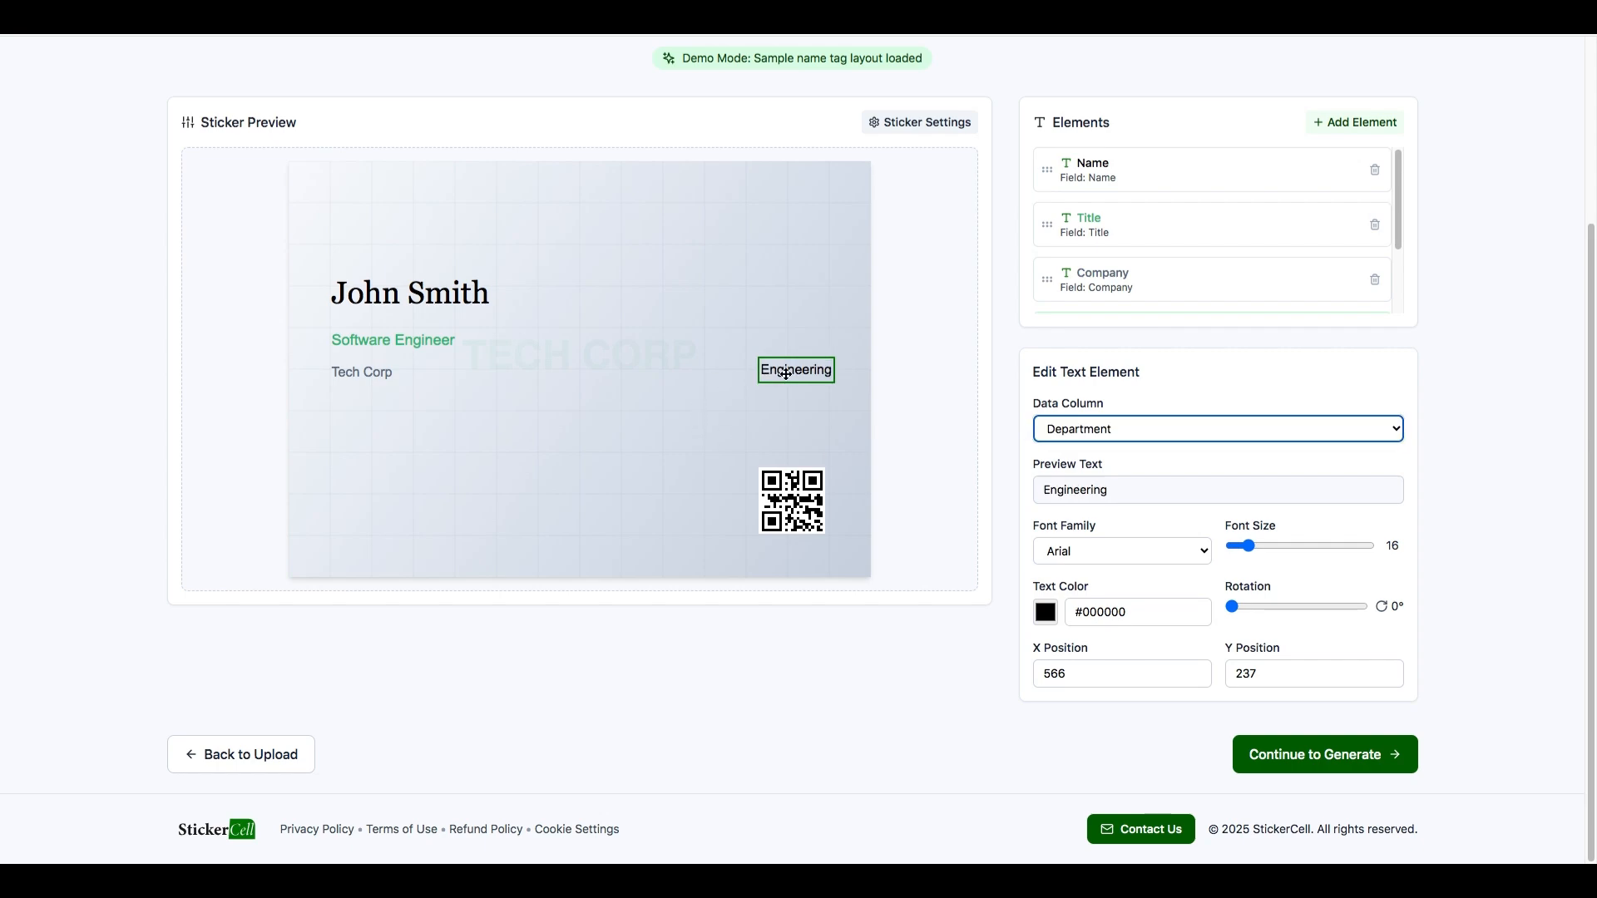
Select the Name, Title, Company, QR code and Department elements on the sticker preview to review their settings.
left_click(387, 307)
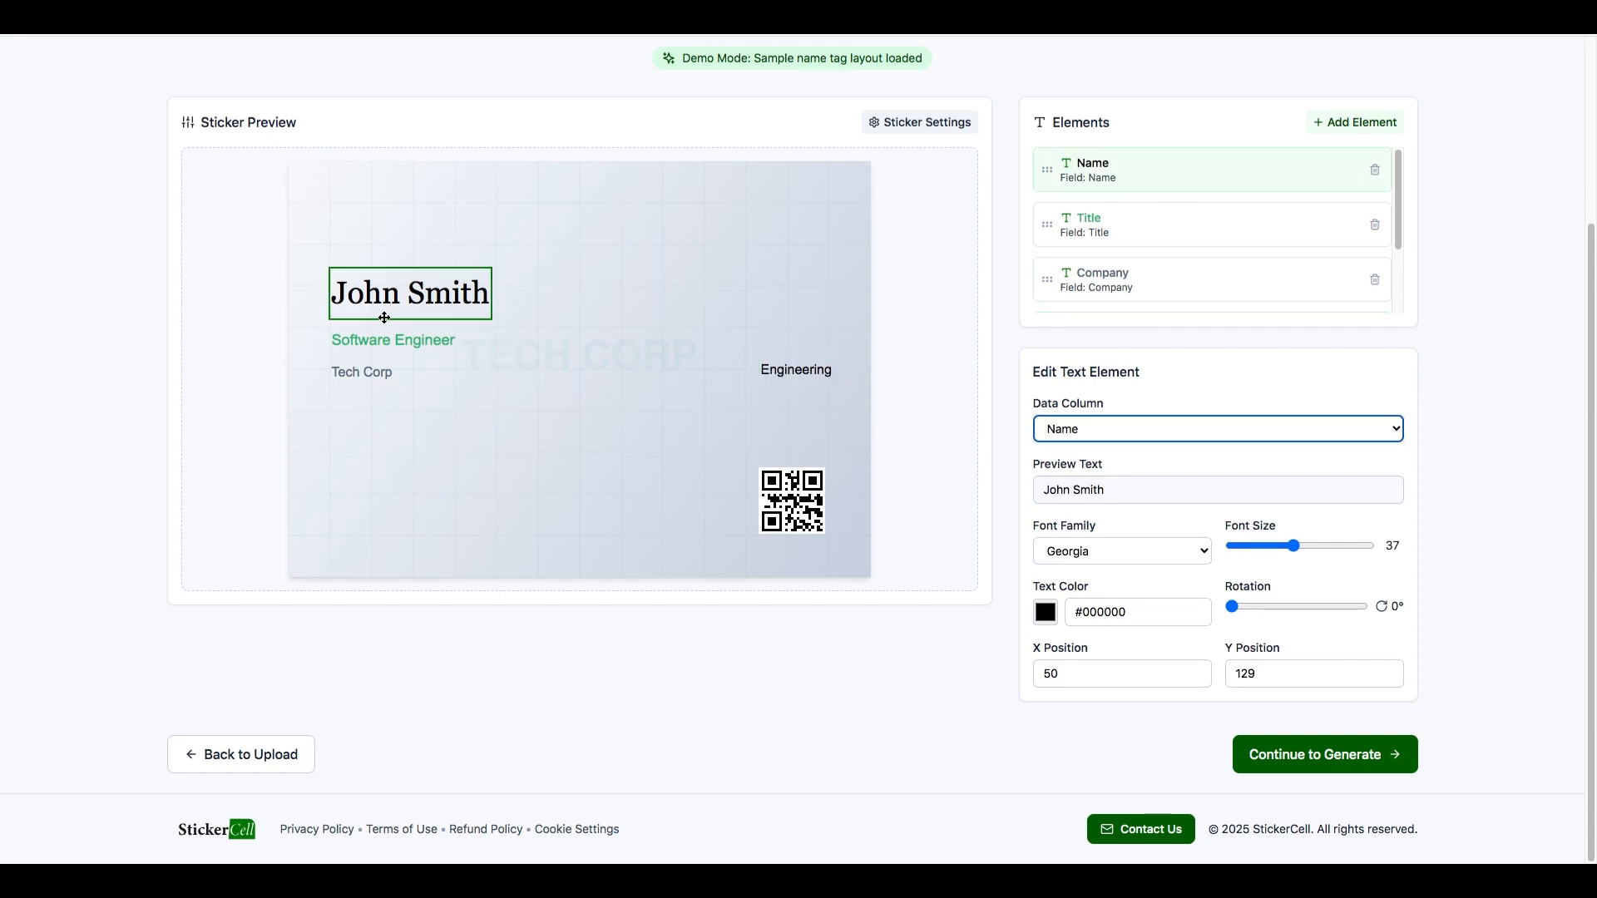
left_click(386, 349)
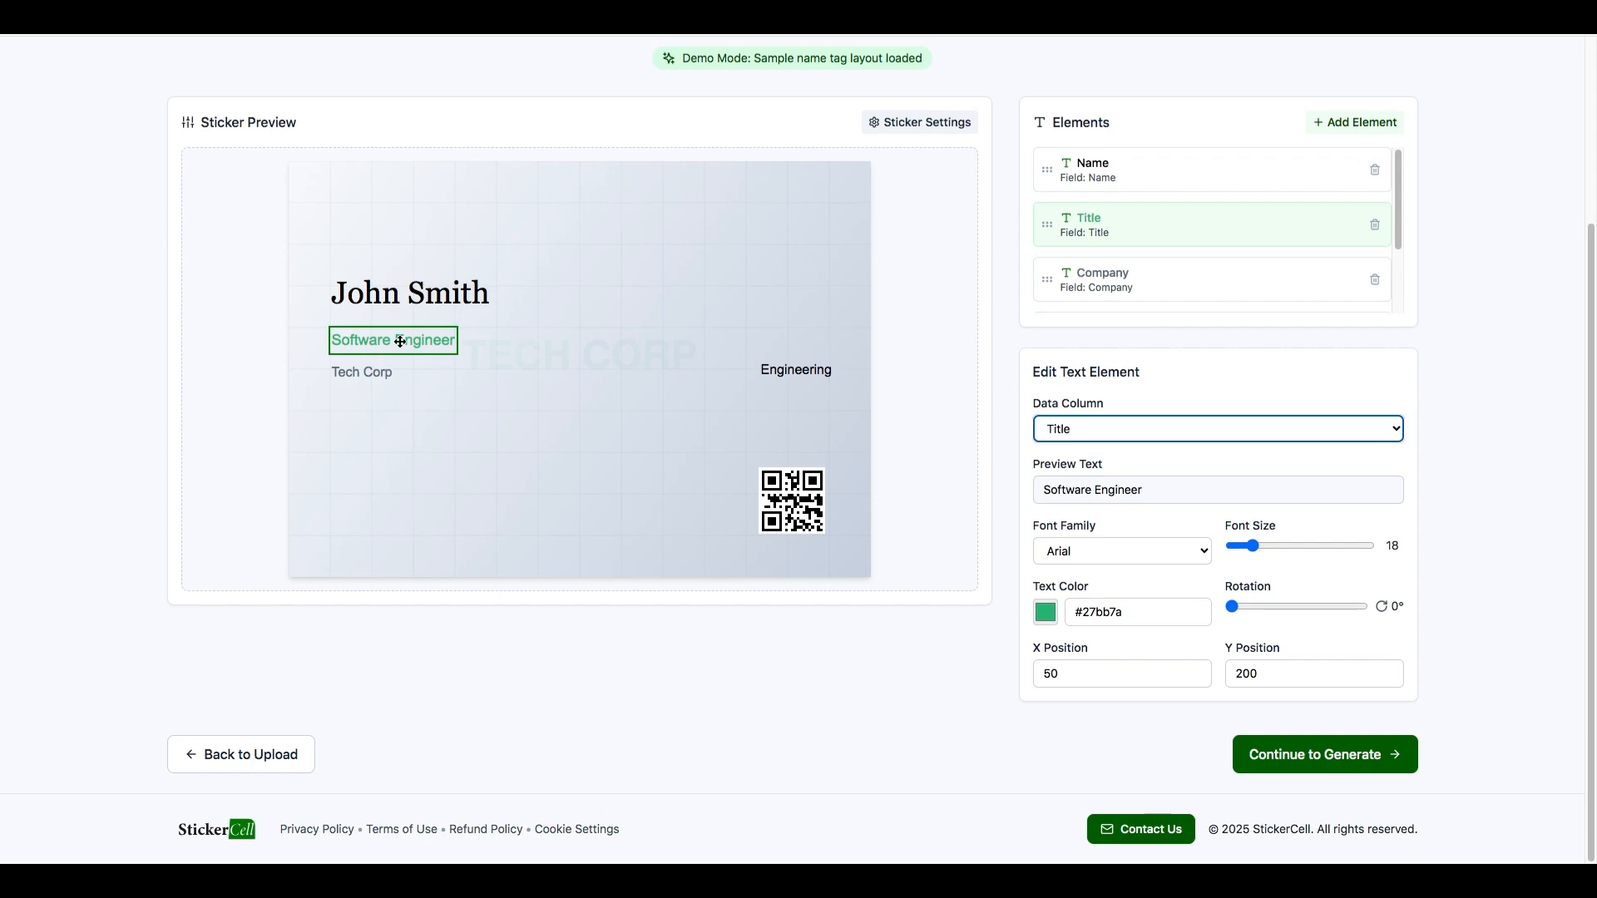
left_click(359, 374)
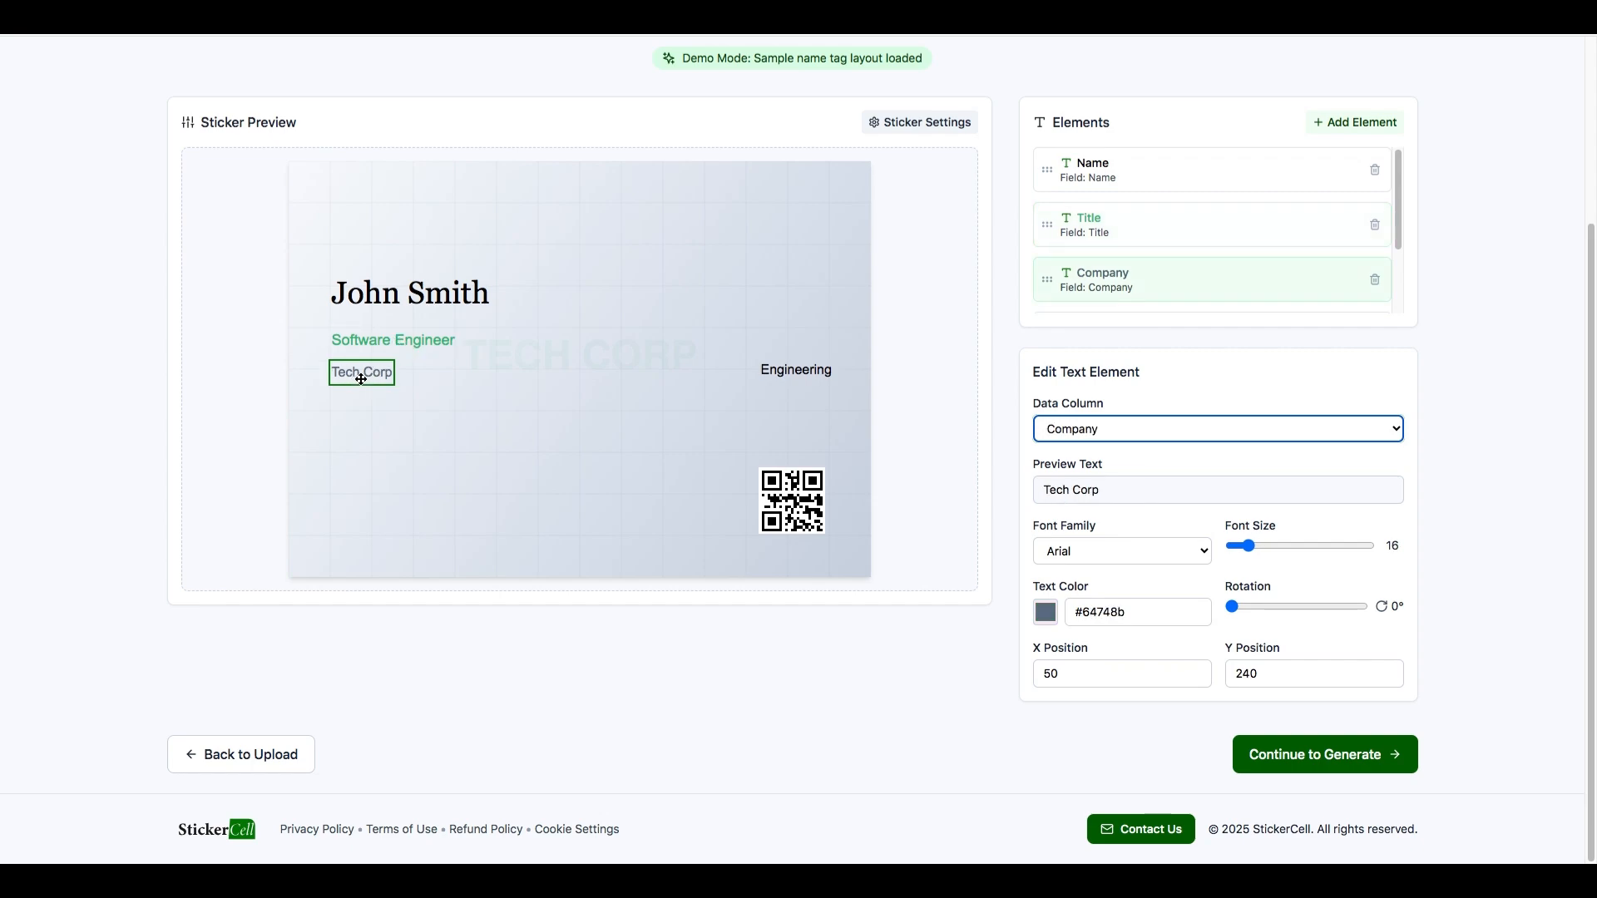
left_click(801, 499)
left_click(810, 372)
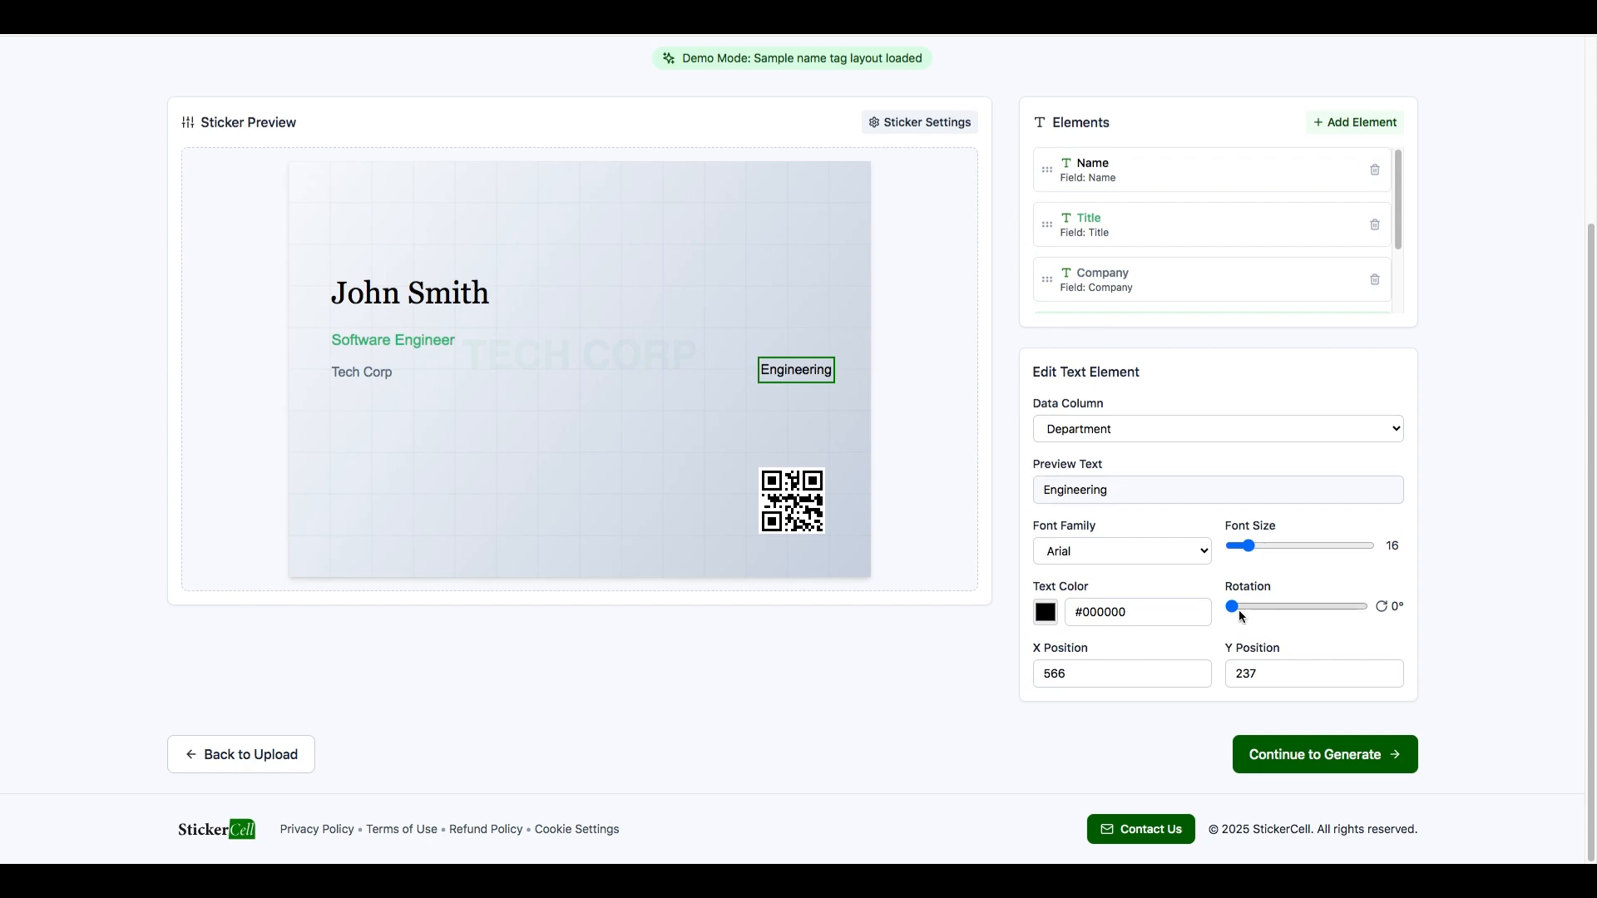
Rotate the Department text 90°, set its font size to 25, and place it above the QR code at about X 559, Y 206.
mouse_move(1231, 606)
left_mouse_down()
mouse_move(1277, 606)
mouse_move(1263, 606)
left_mouse_up()
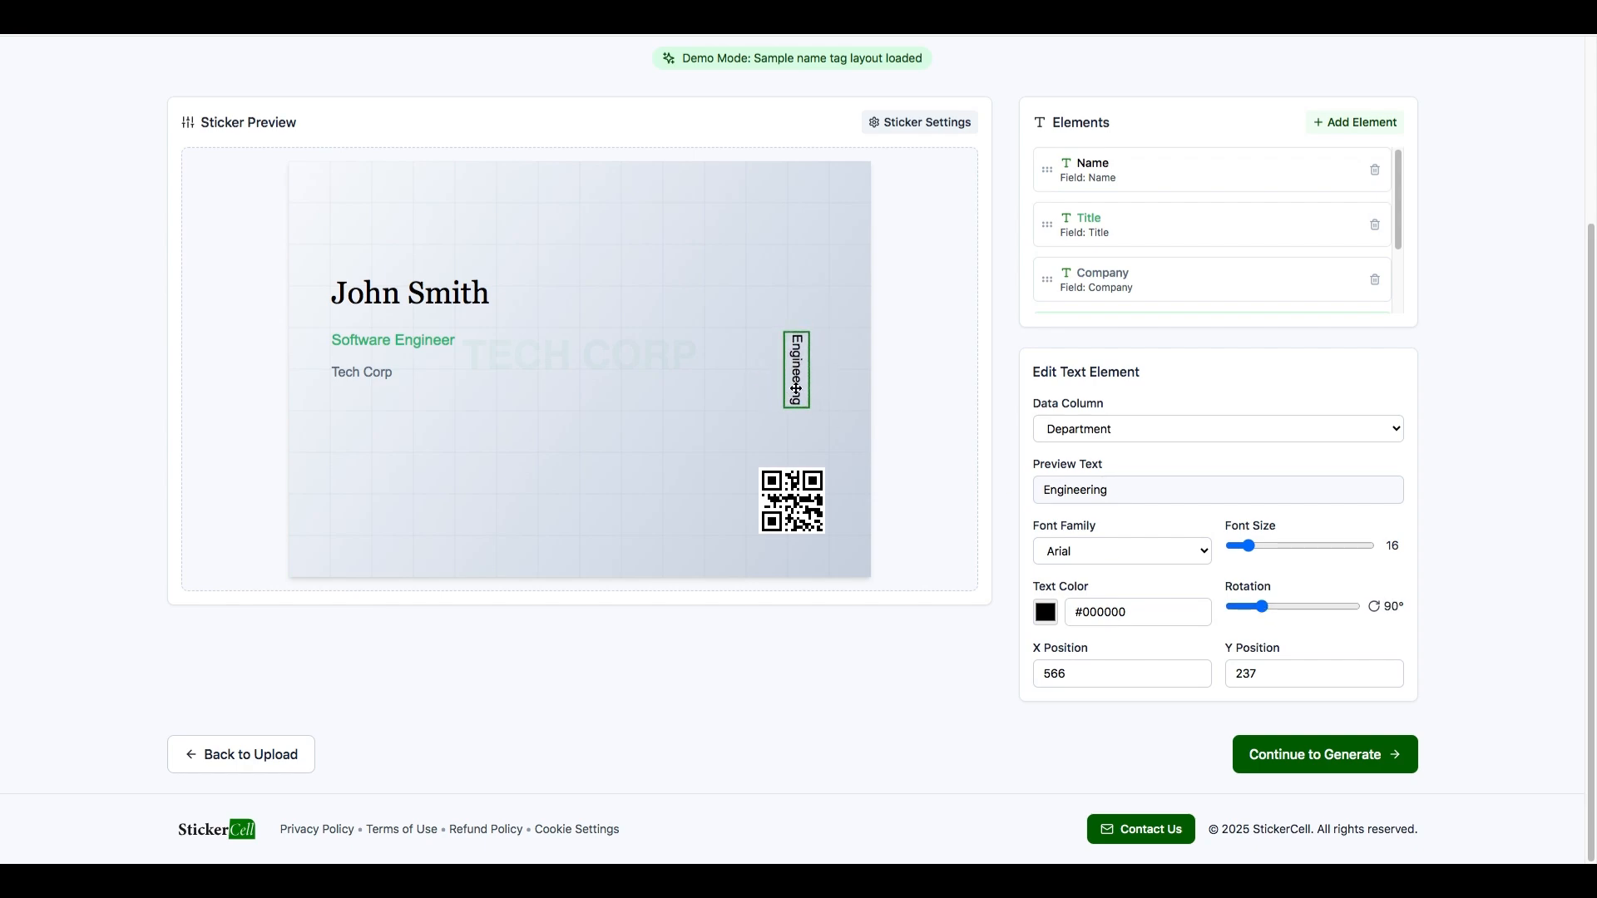
left_click_drag(796, 388, 816, 364)
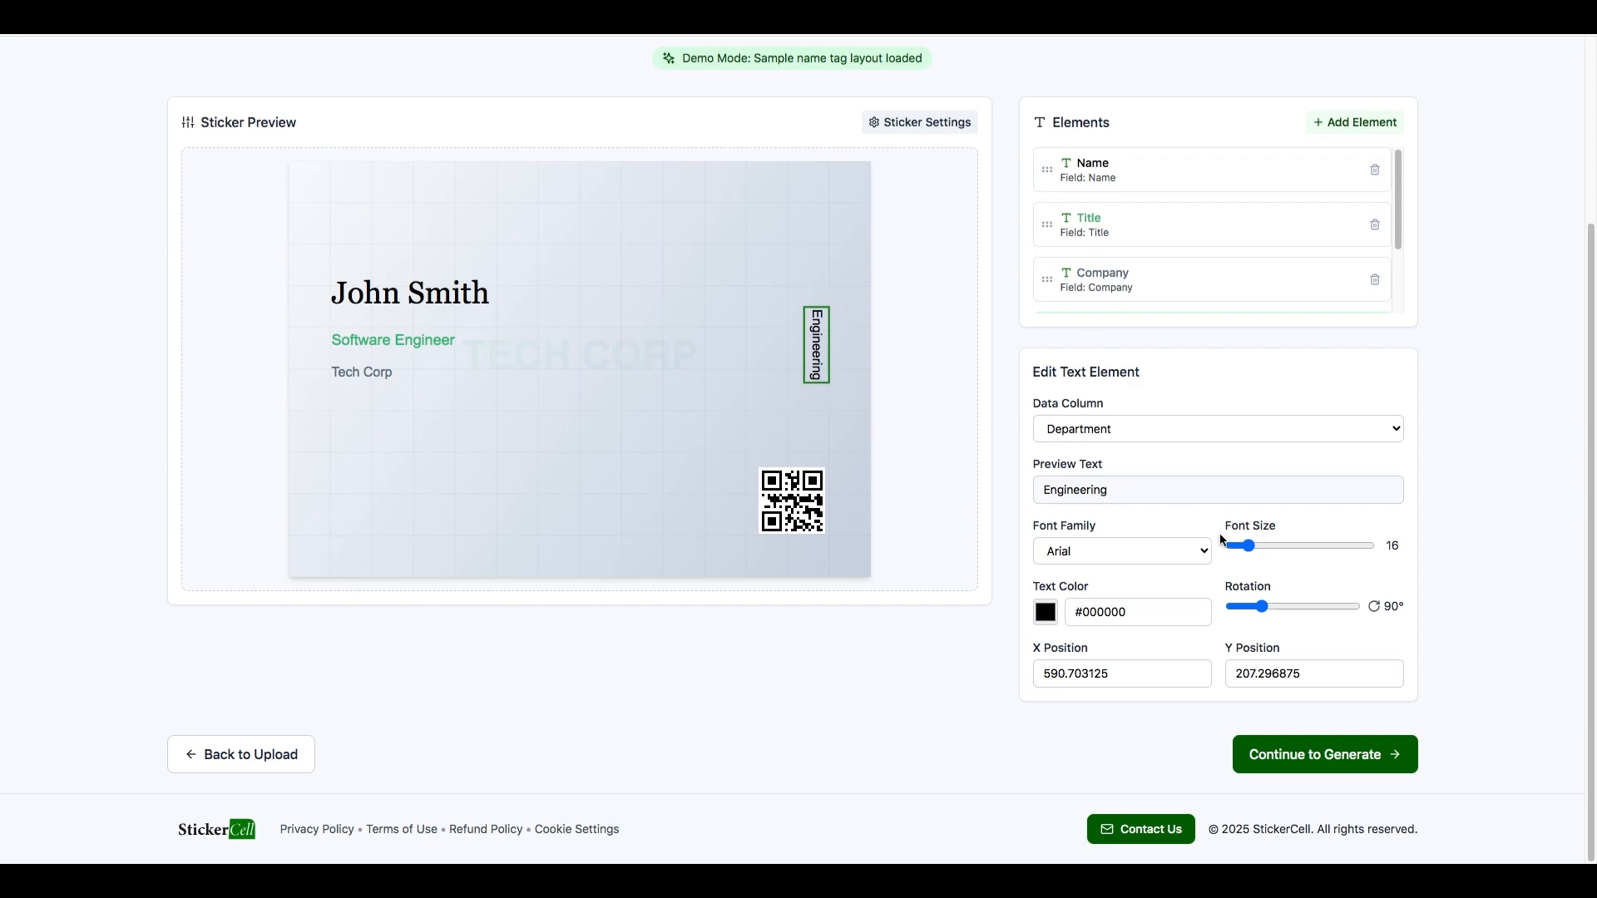
left_click_drag(1244, 544, 1267, 544)
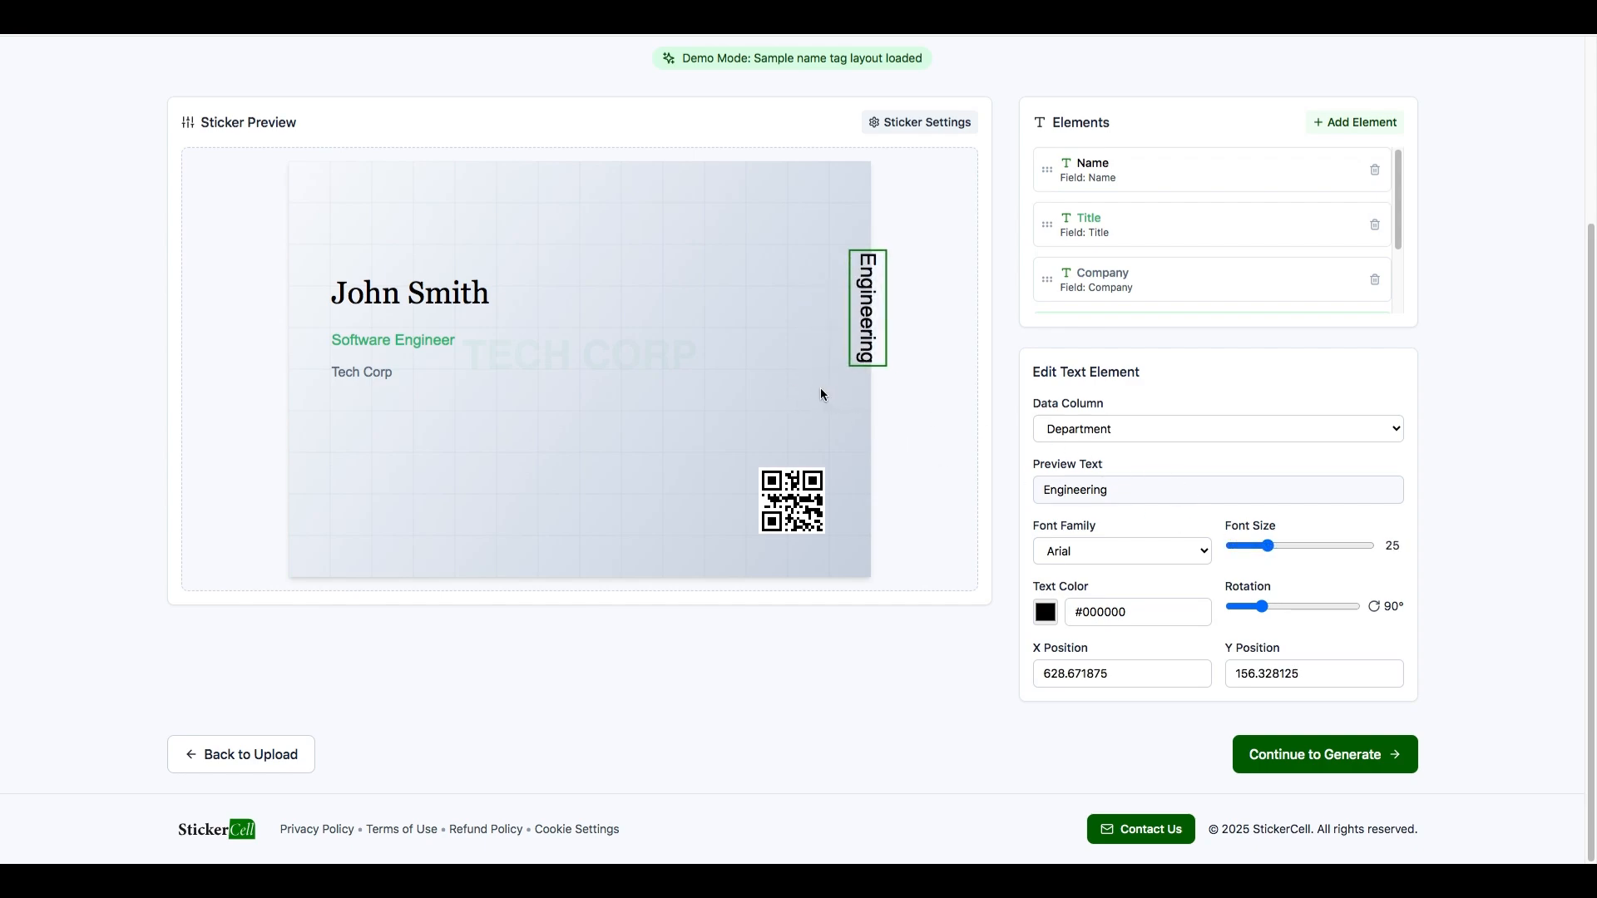
left_click_drag(820, 389, 765, 430)
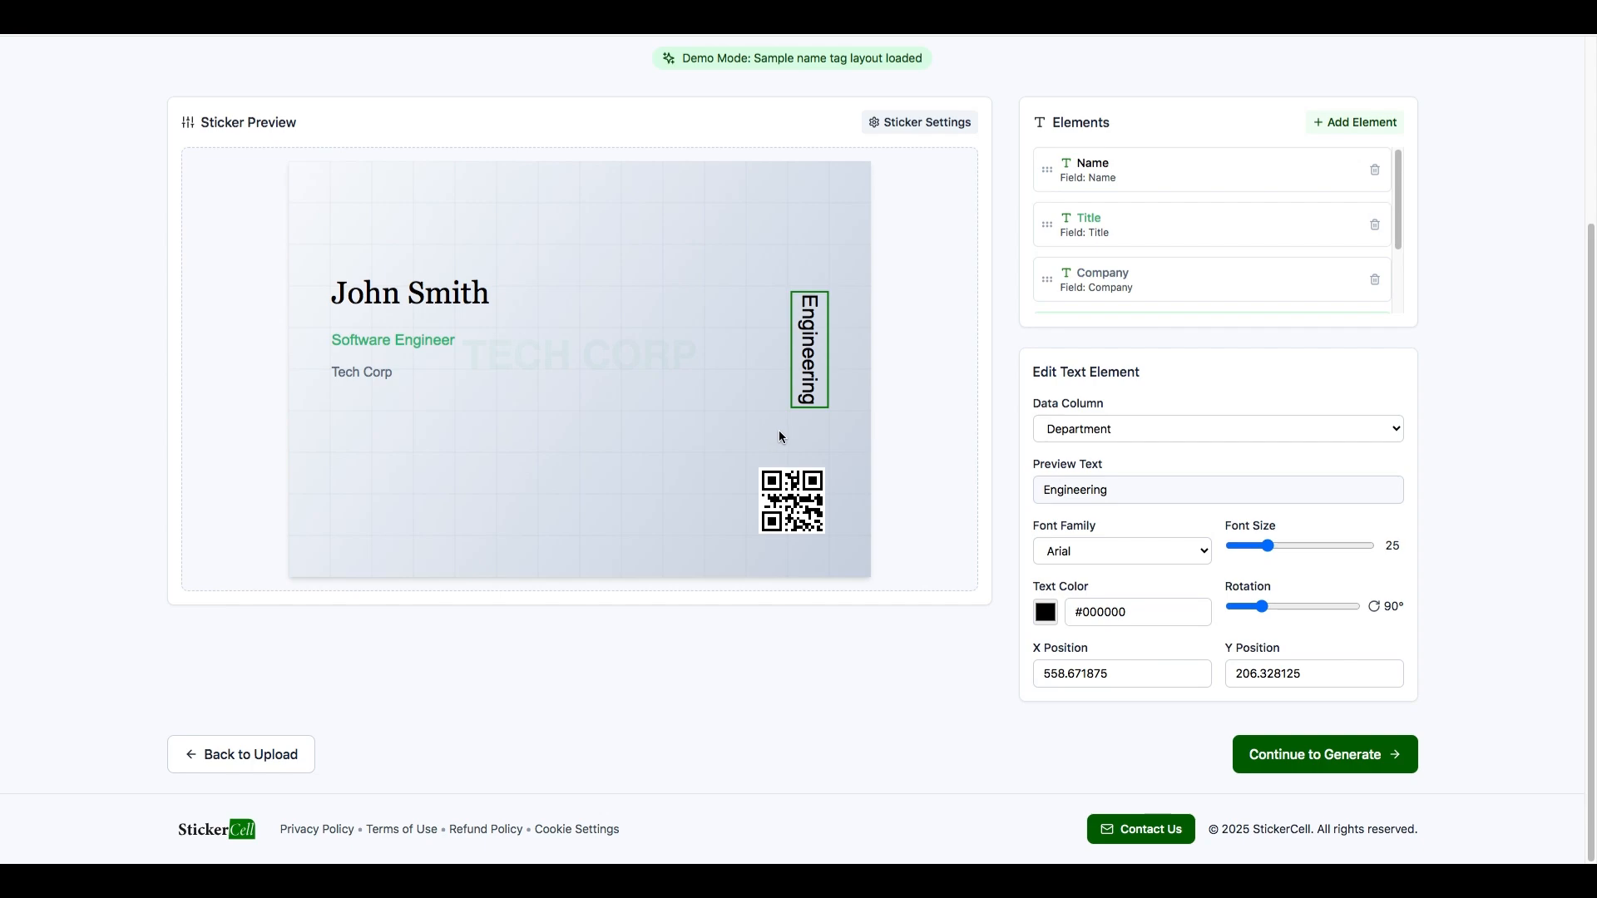
Set the Department text color to green #23af80 and move the text up to about X 561, Y 184.
left_click(1045, 614)
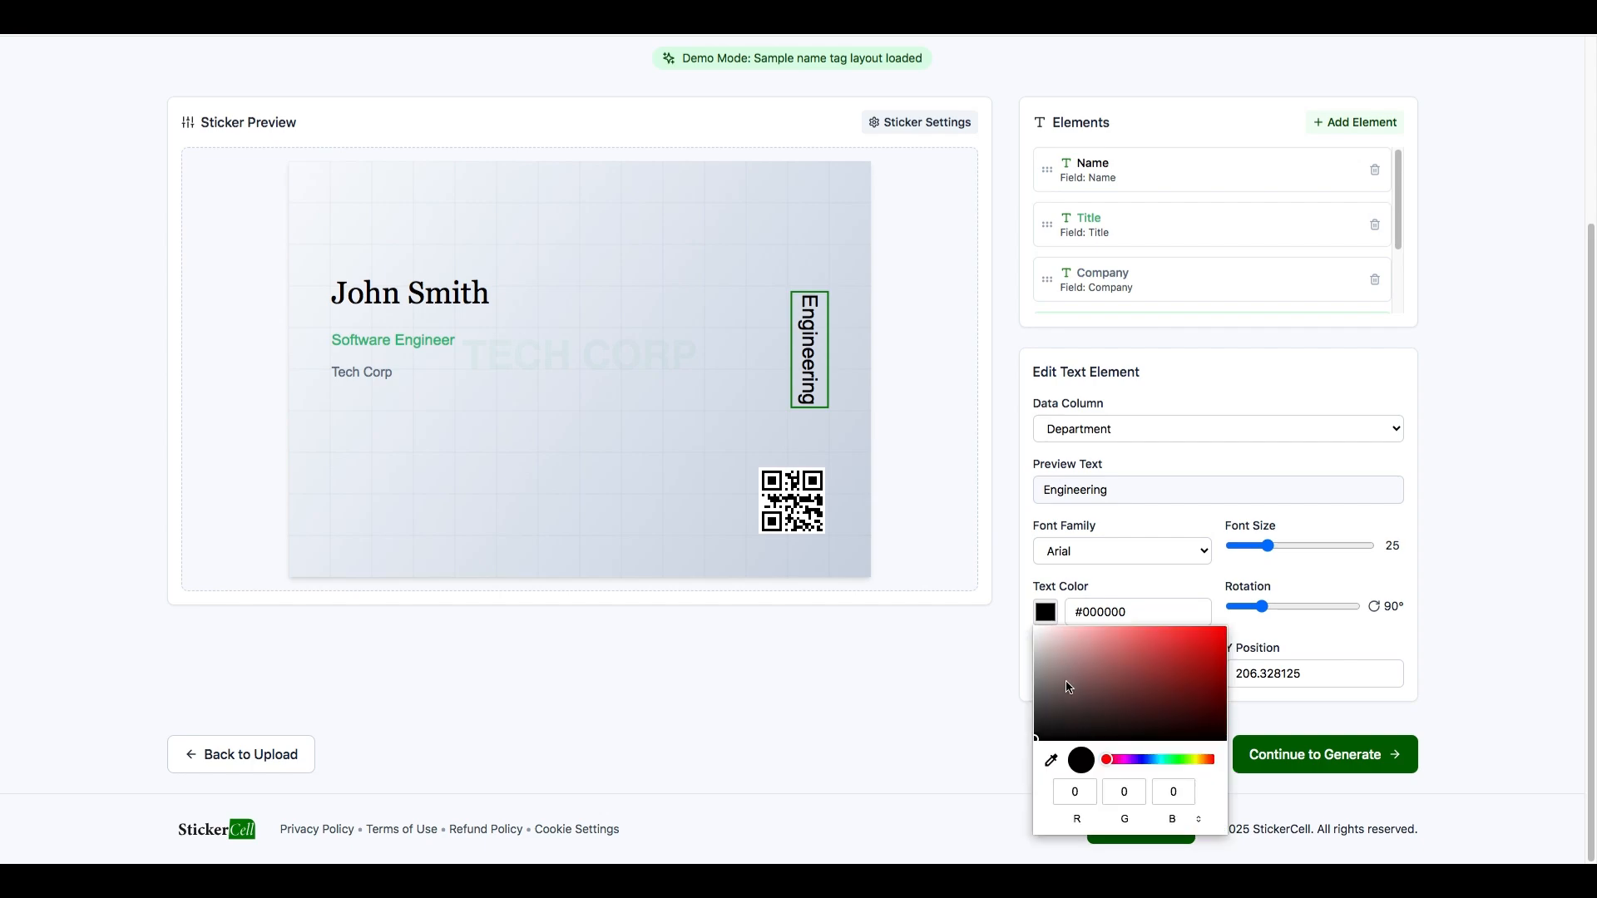
mouse_move(1068, 687)
left_mouse_down()
mouse_move(1206, 657)
mouse_move(1189, 665)
left_mouse_up()
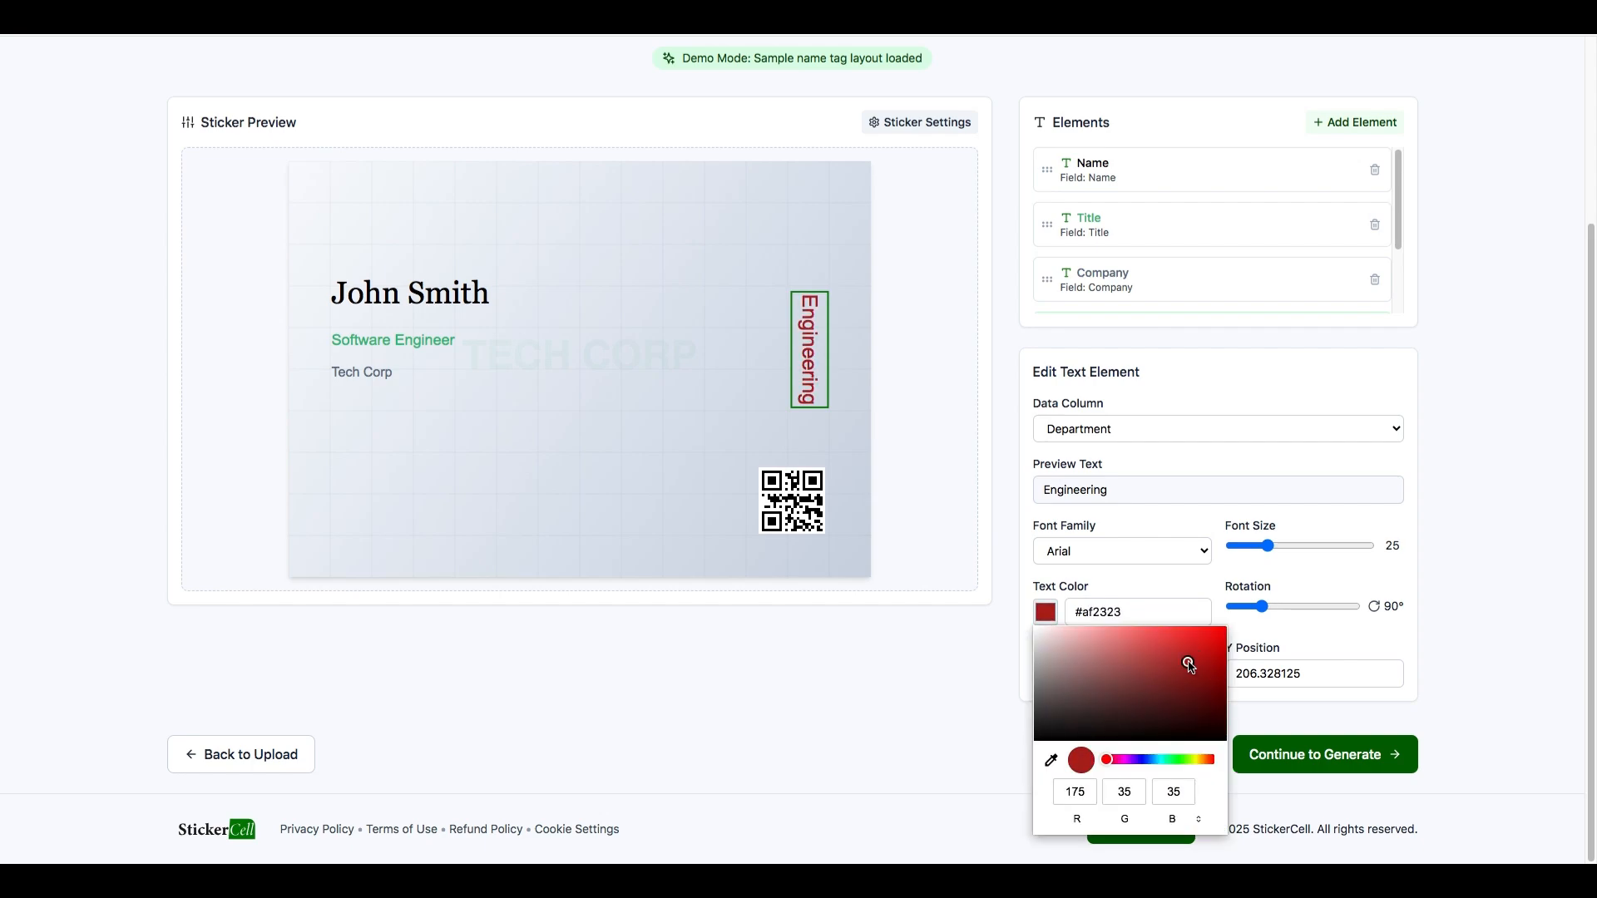
left_click_drag(1115, 759, 1166, 761)
left_click(1532, 609)
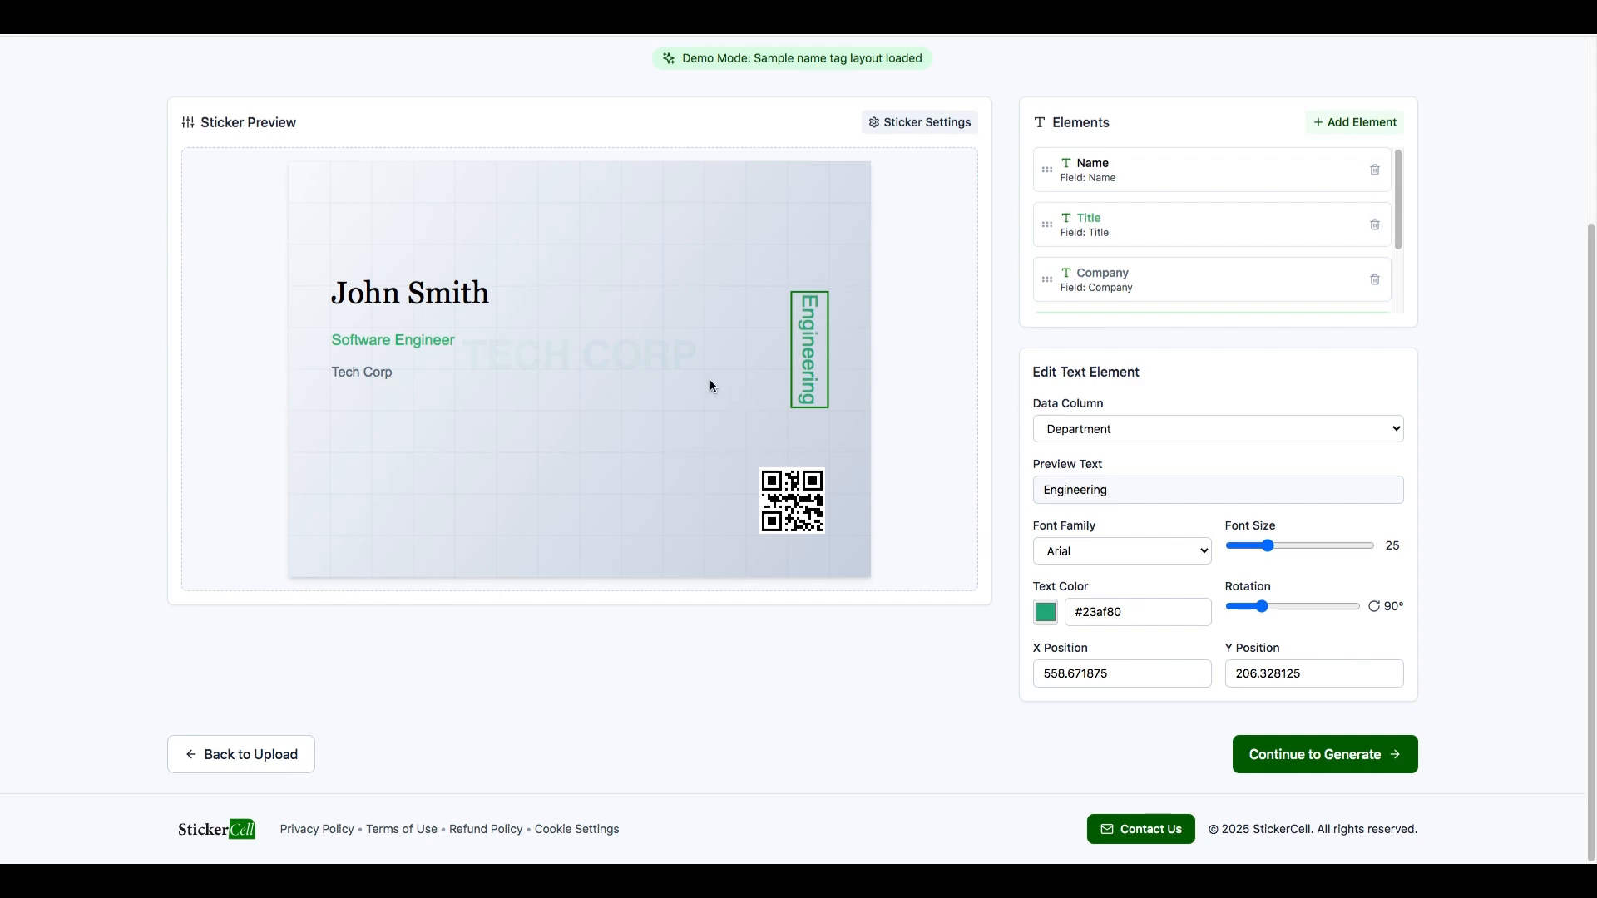
left_click_drag(815, 363, 779, 381)
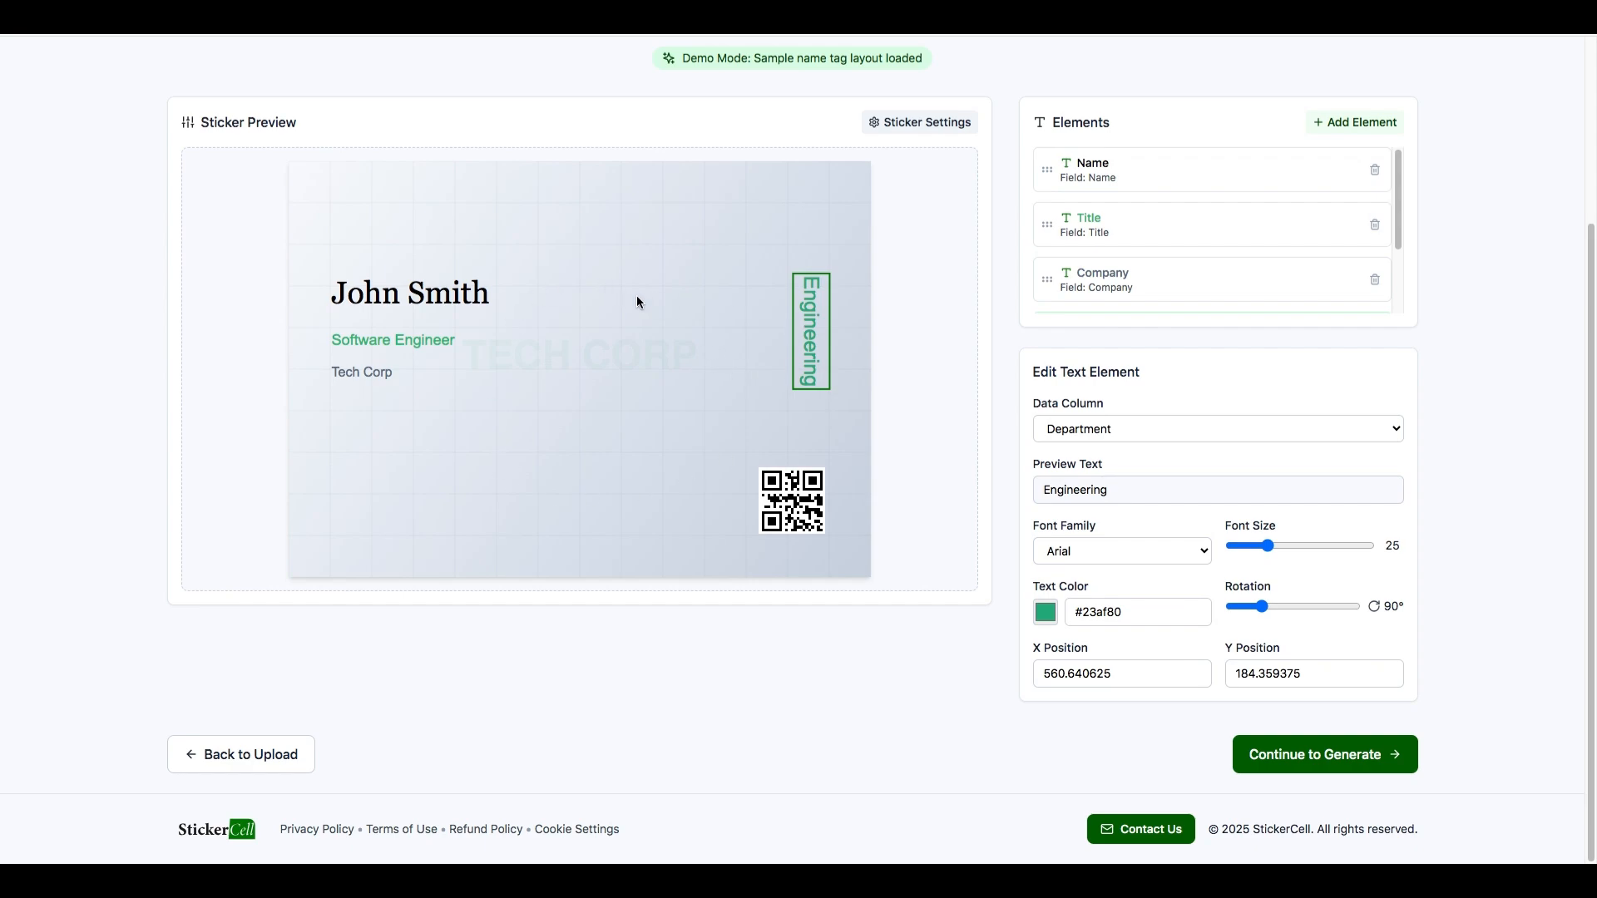
Select the QR code on the sticker preview and change its data column to Email.
left_click(784, 520)
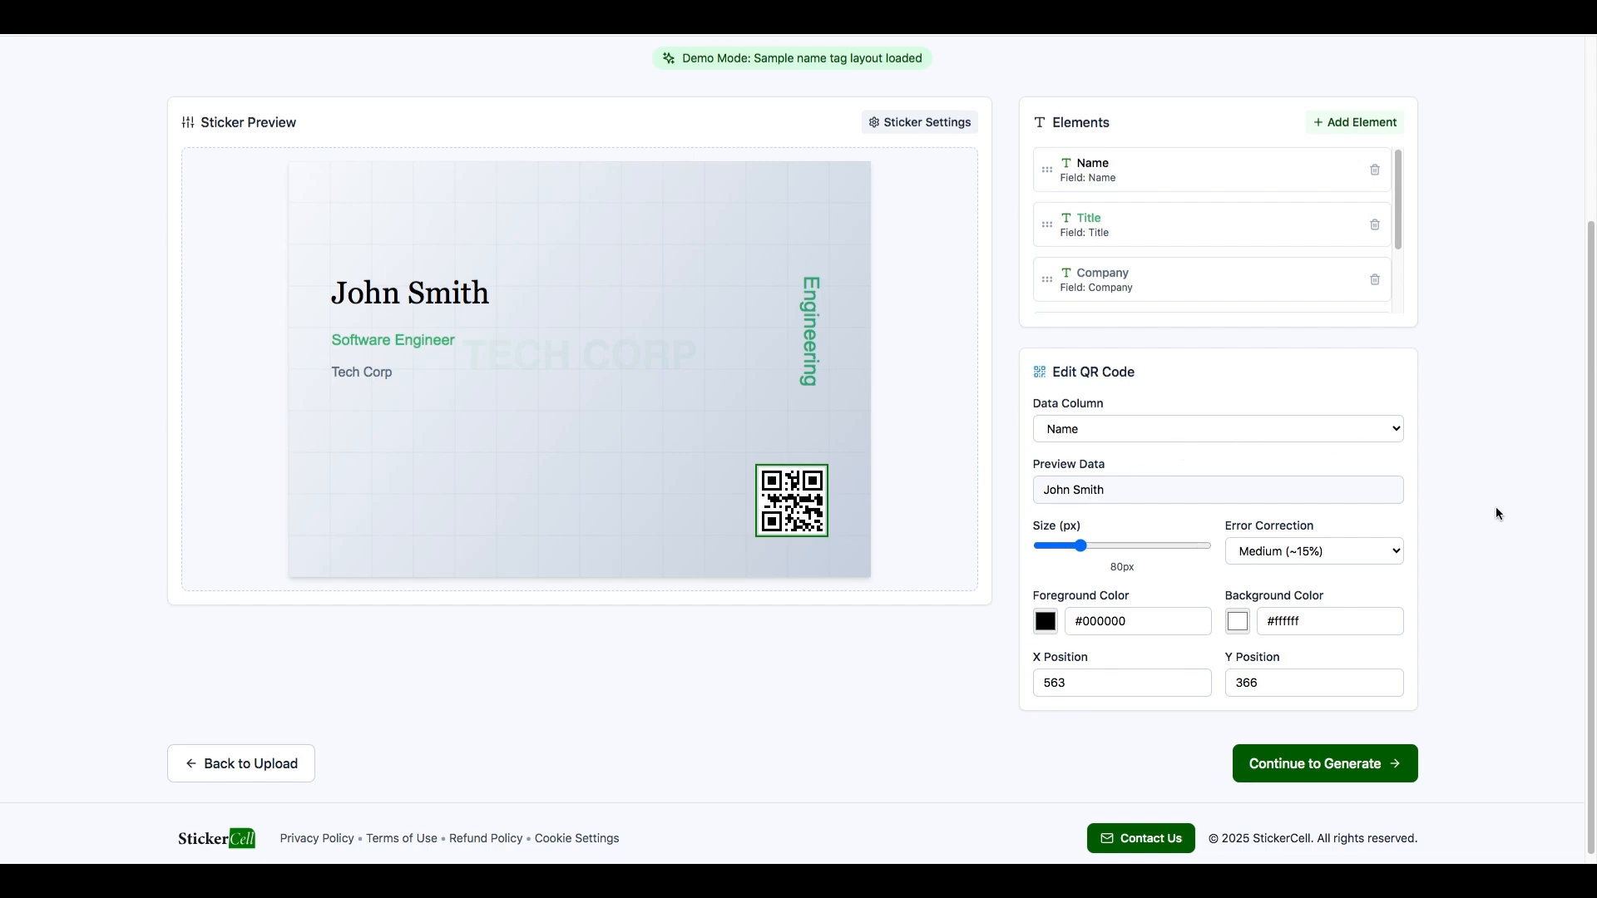
scroll(1271, 261, "up", 3)
scroll(1266, 524, "down", 2)
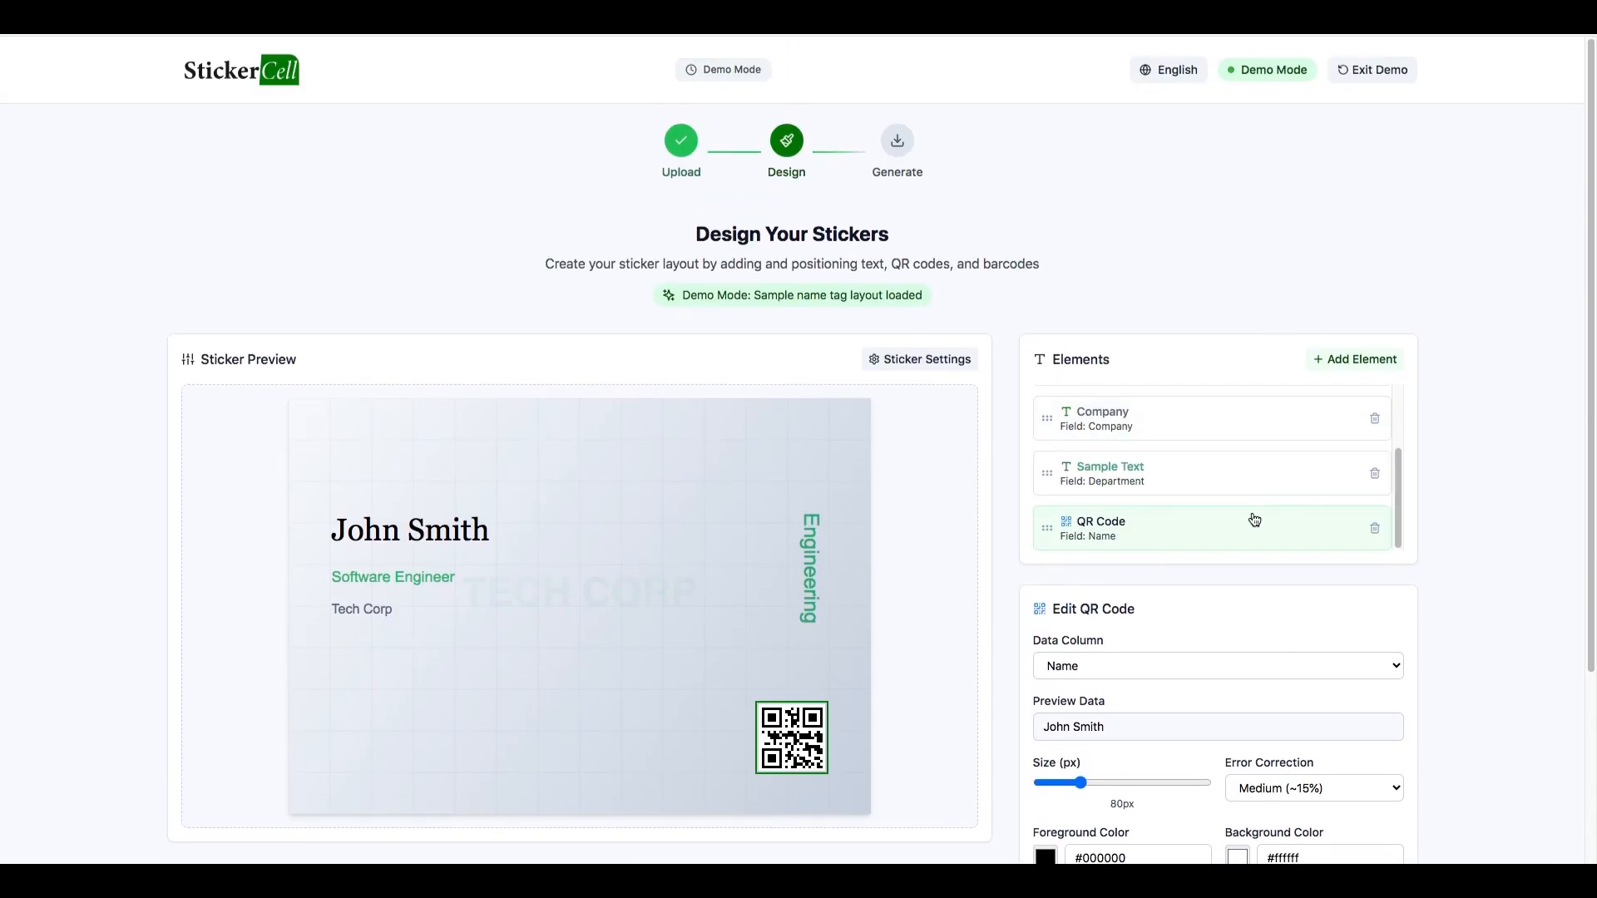
scroll(1512, 596, "down", 3)
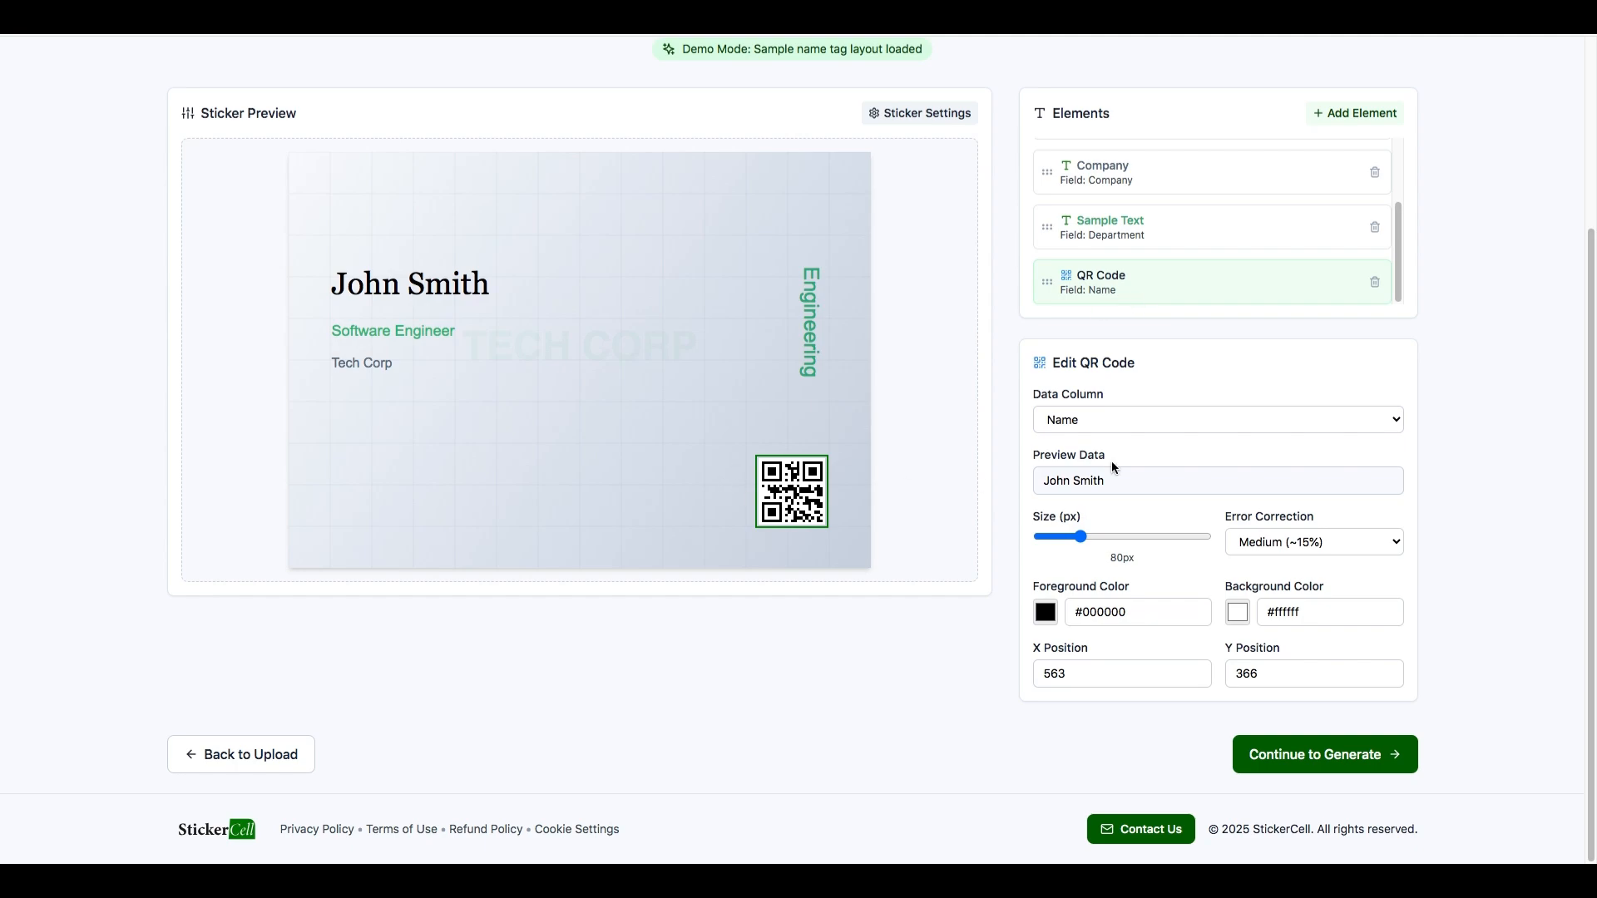
left_click(1203, 427)
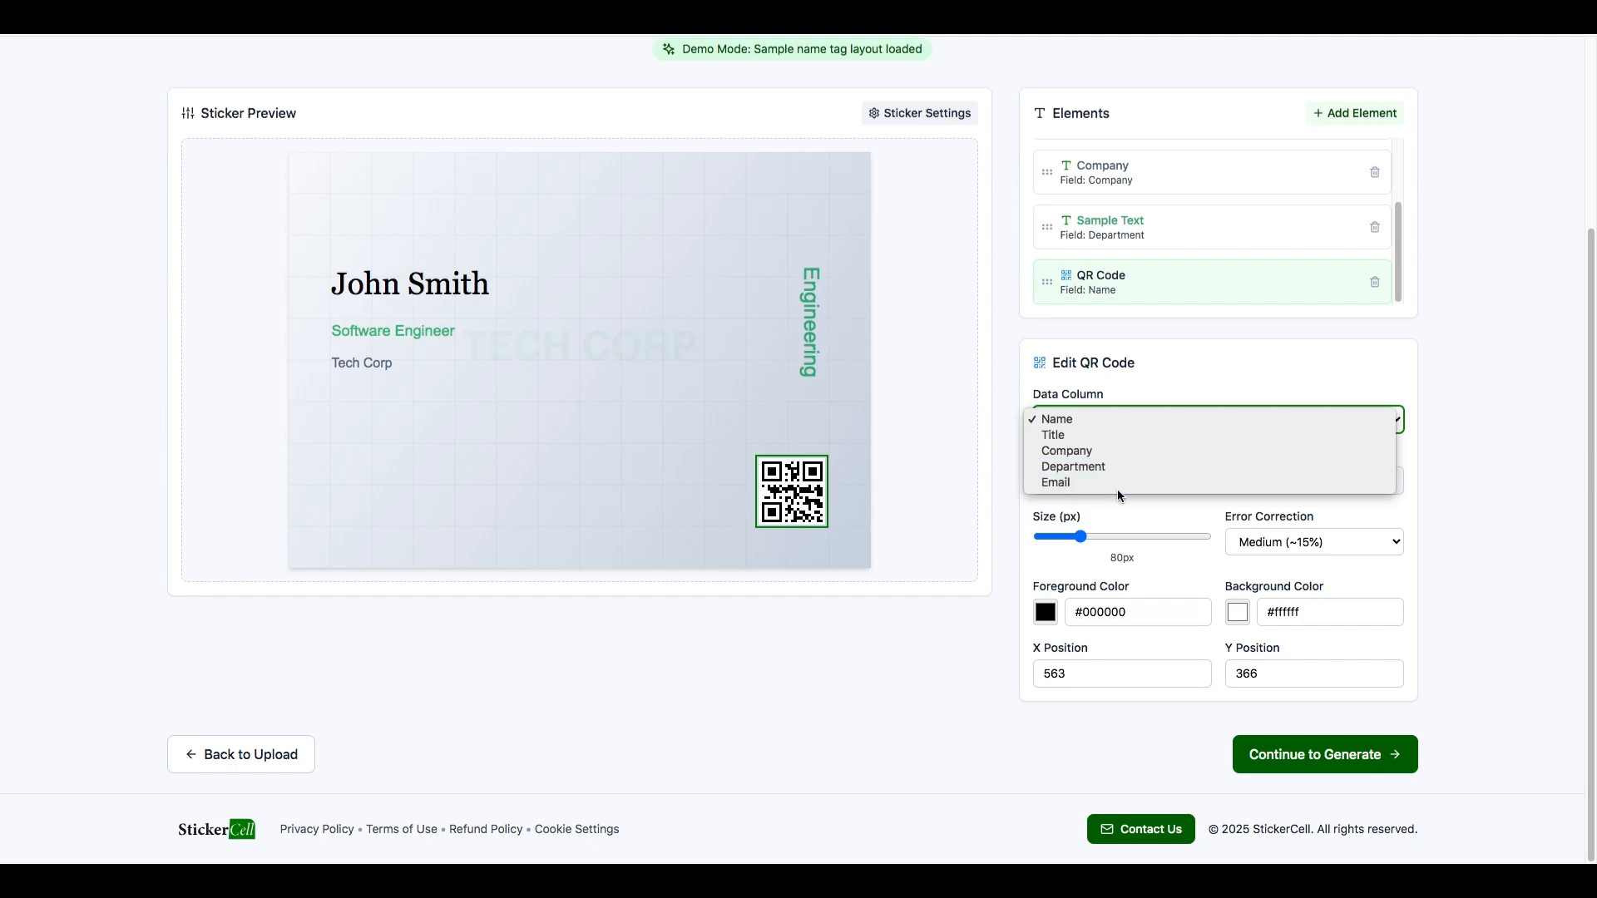
left_click(1129, 486)
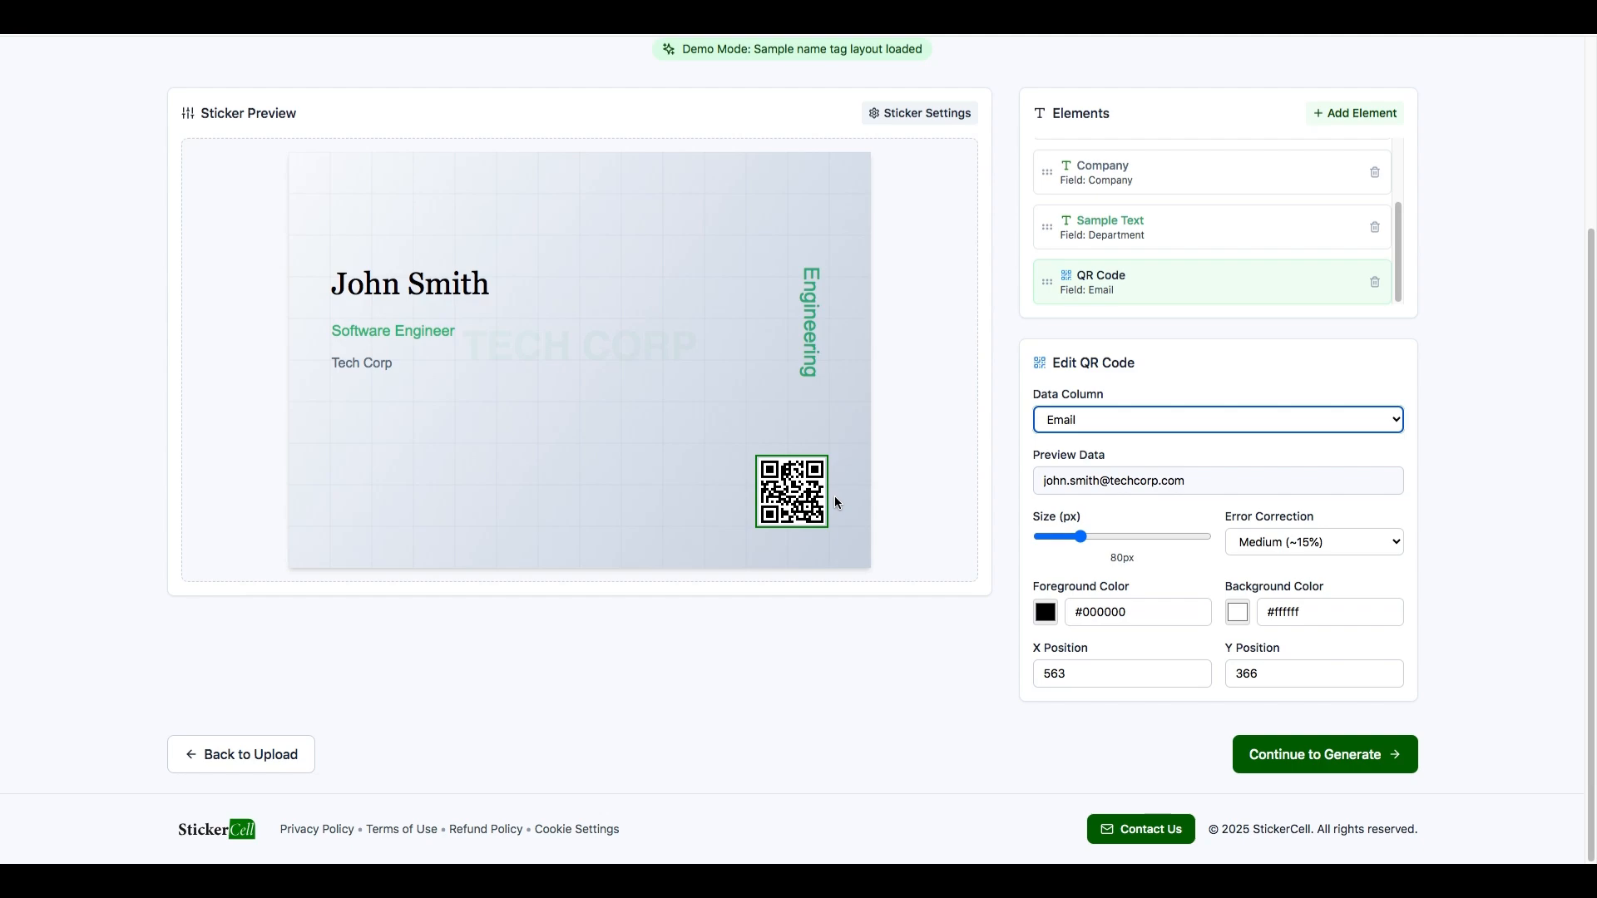
Try the Department and Company data columns for the QR code, and return it to Email.
left_click(1078, 431)
left_click(1083, 404)
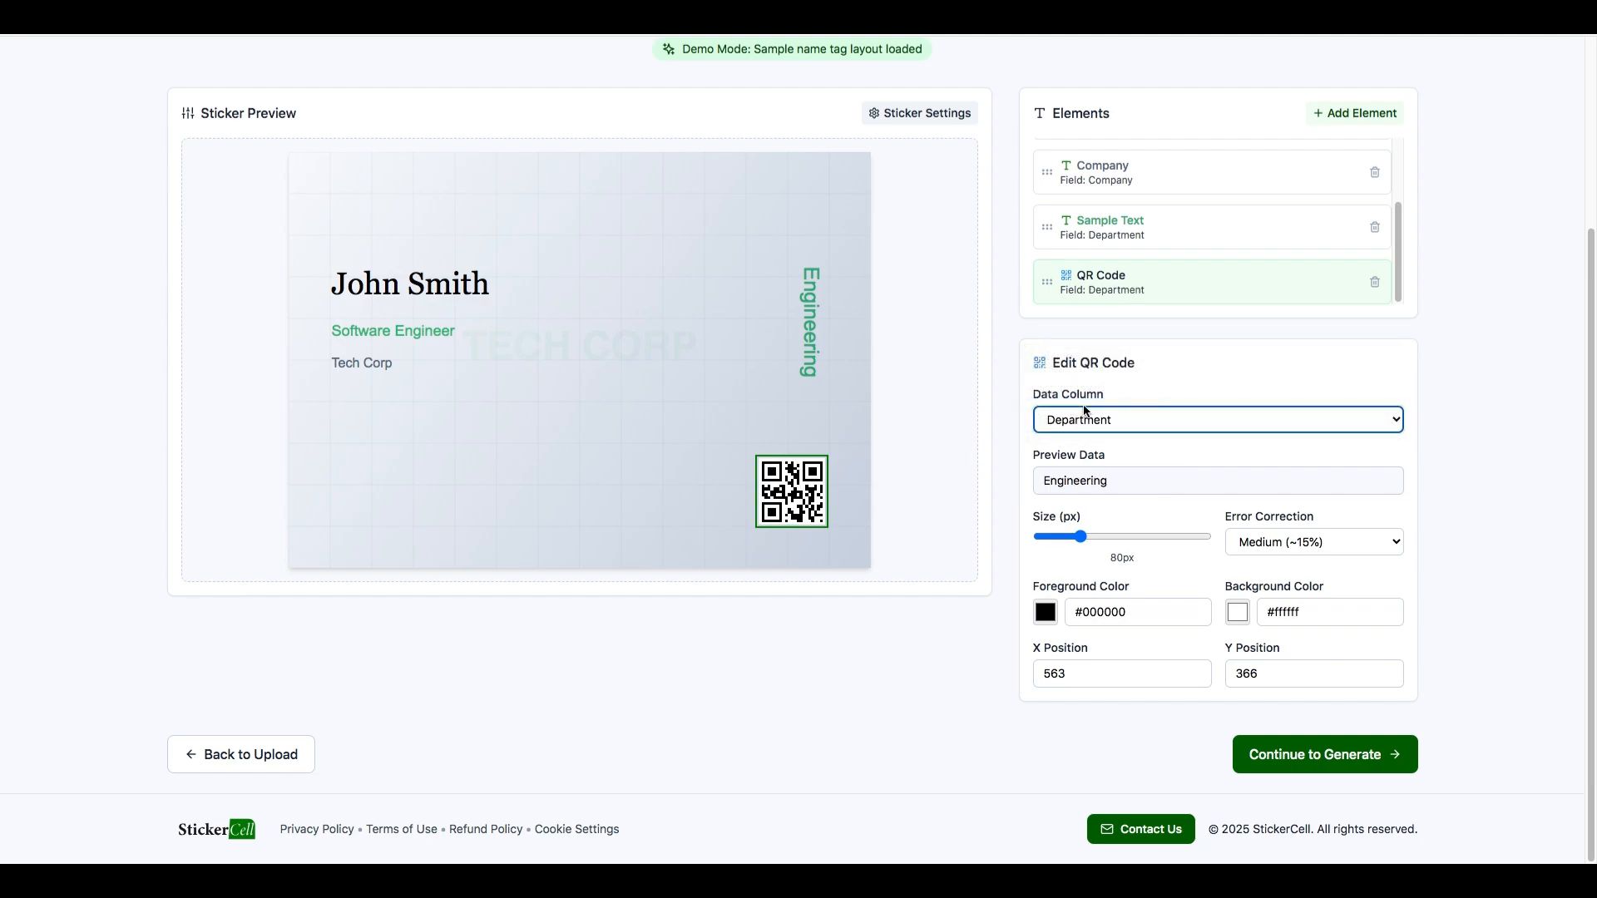
left_click(1104, 417)
left_click(1103, 406)
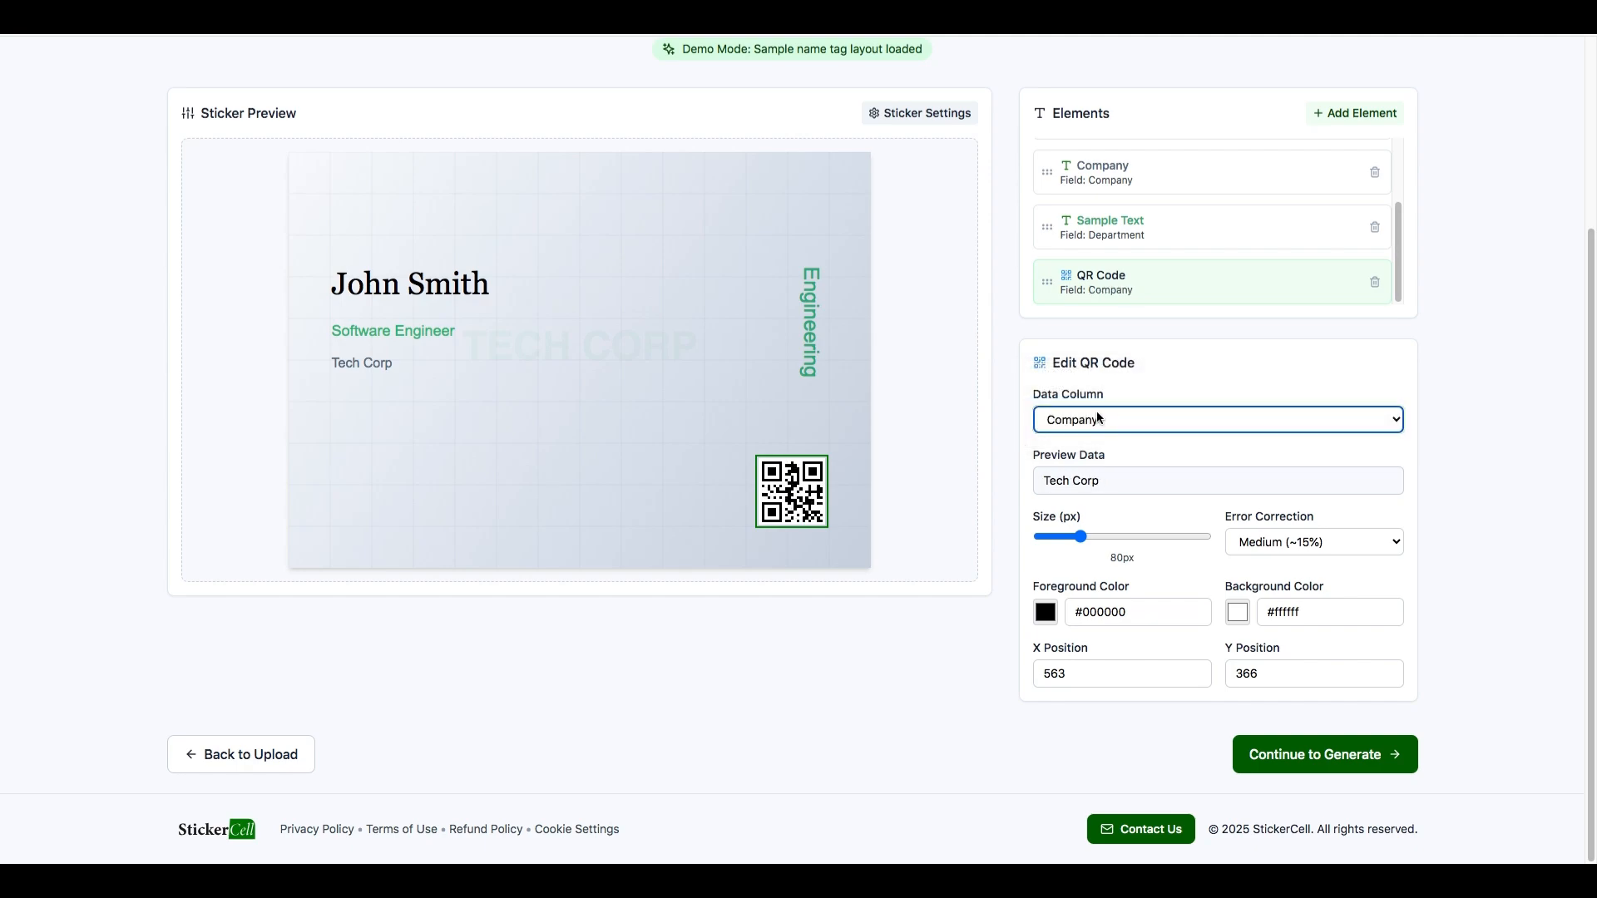
left_click(1115, 420)
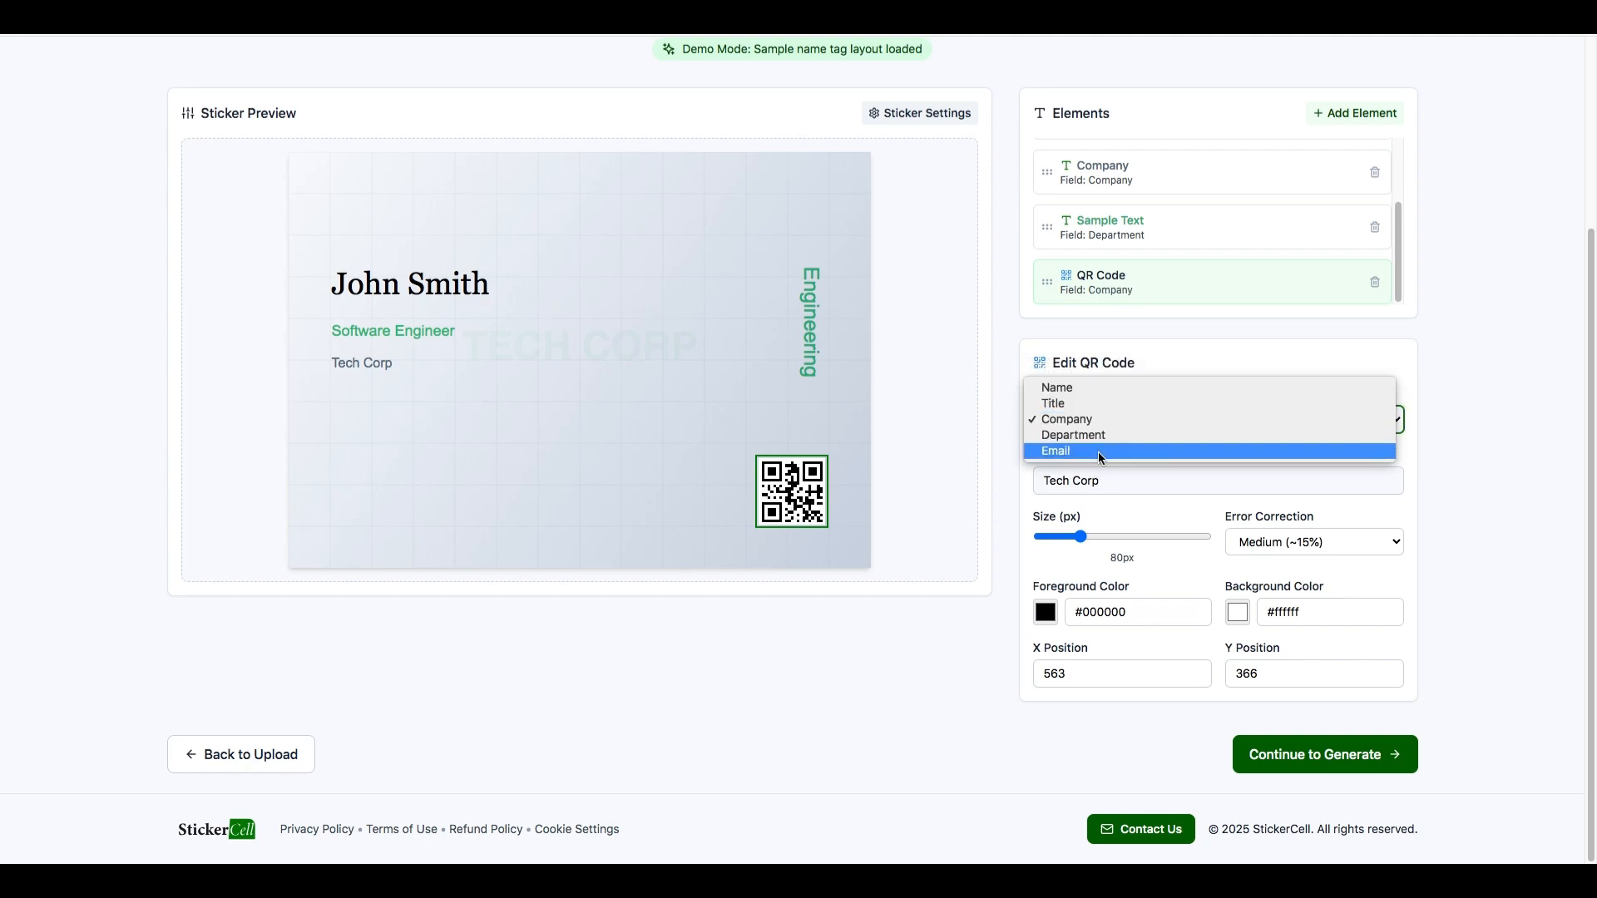
left_click(1098, 451)
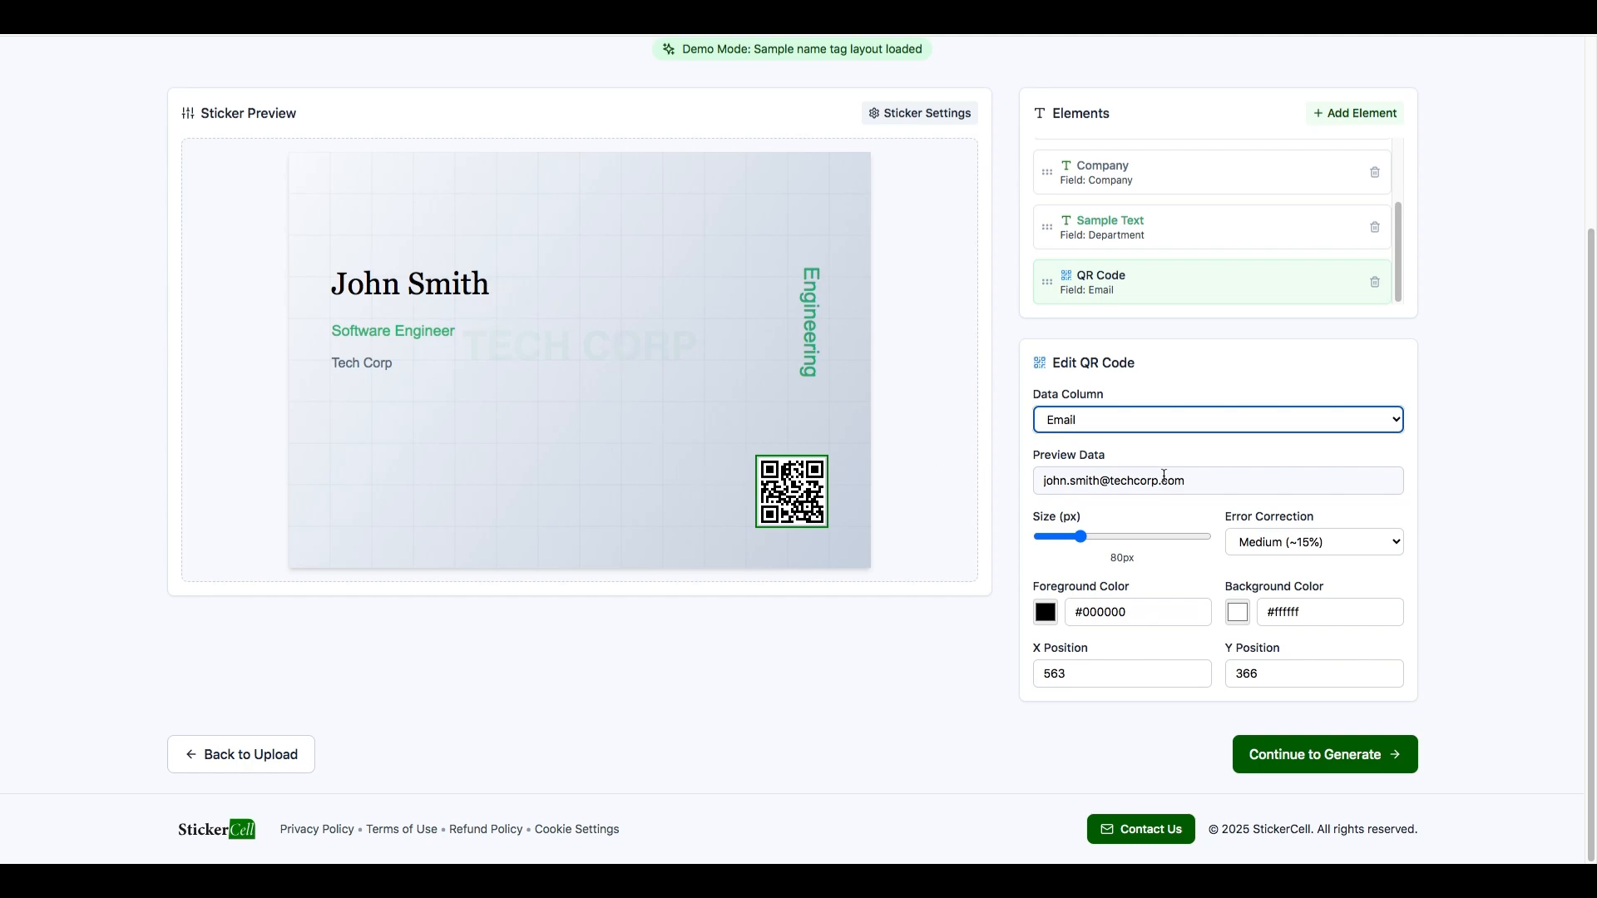
Check the QR code's preview data and set the QR code size to 87 px.
left_click_drag(1045, 484, 1221, 482)
left_click(1187, 488)
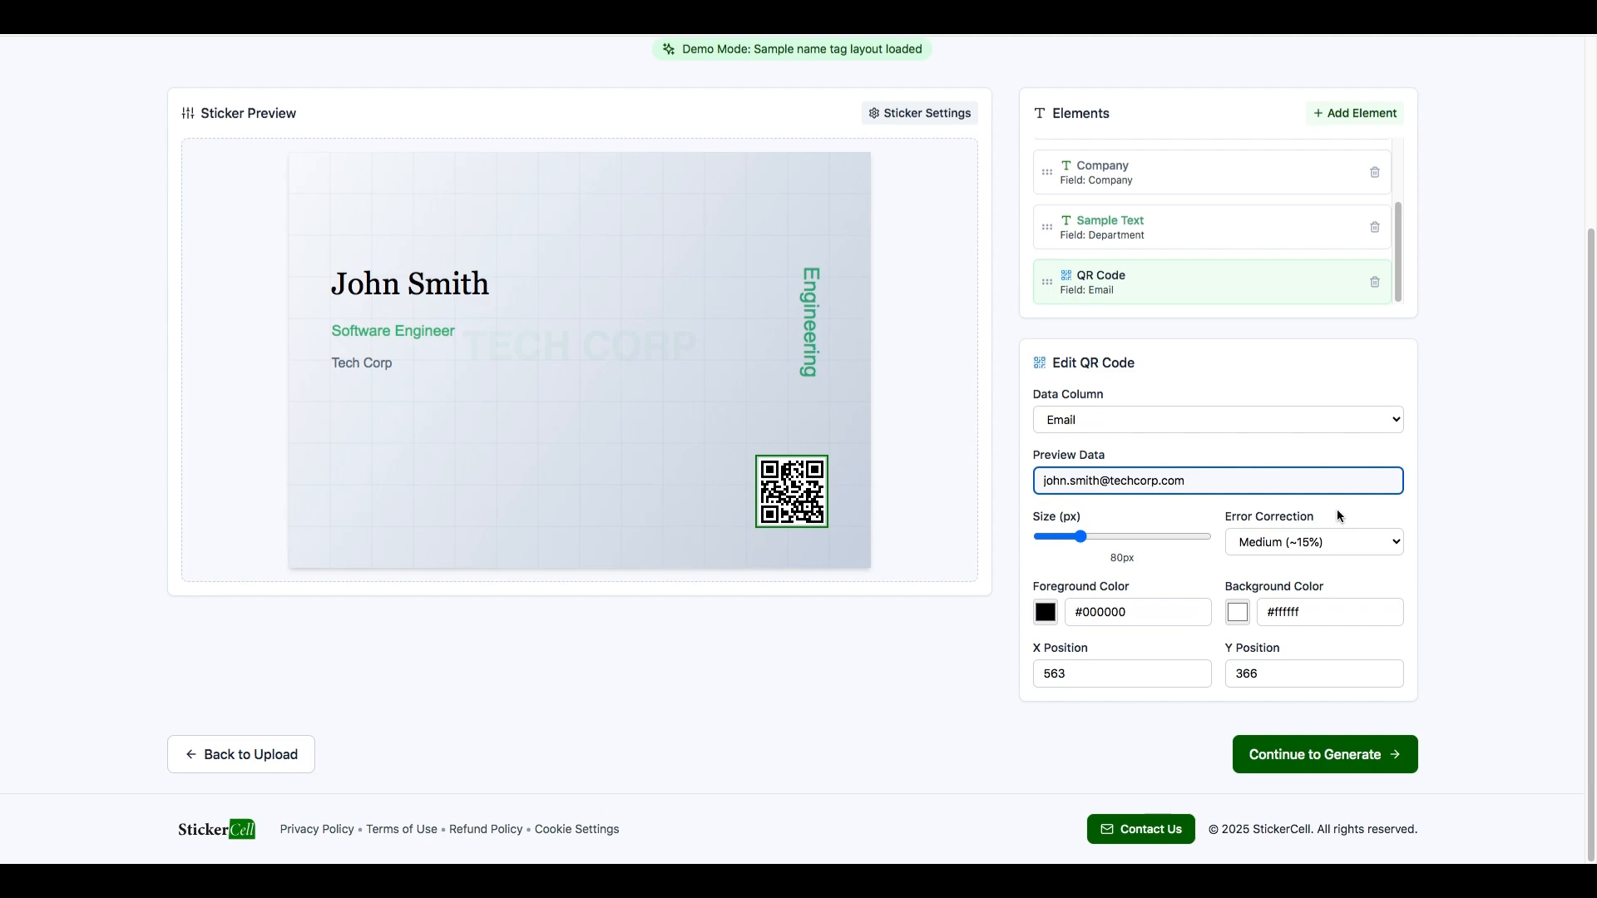
scroll(1480, 498, "up", 3)
scroll(1497, 499, "down", 2)
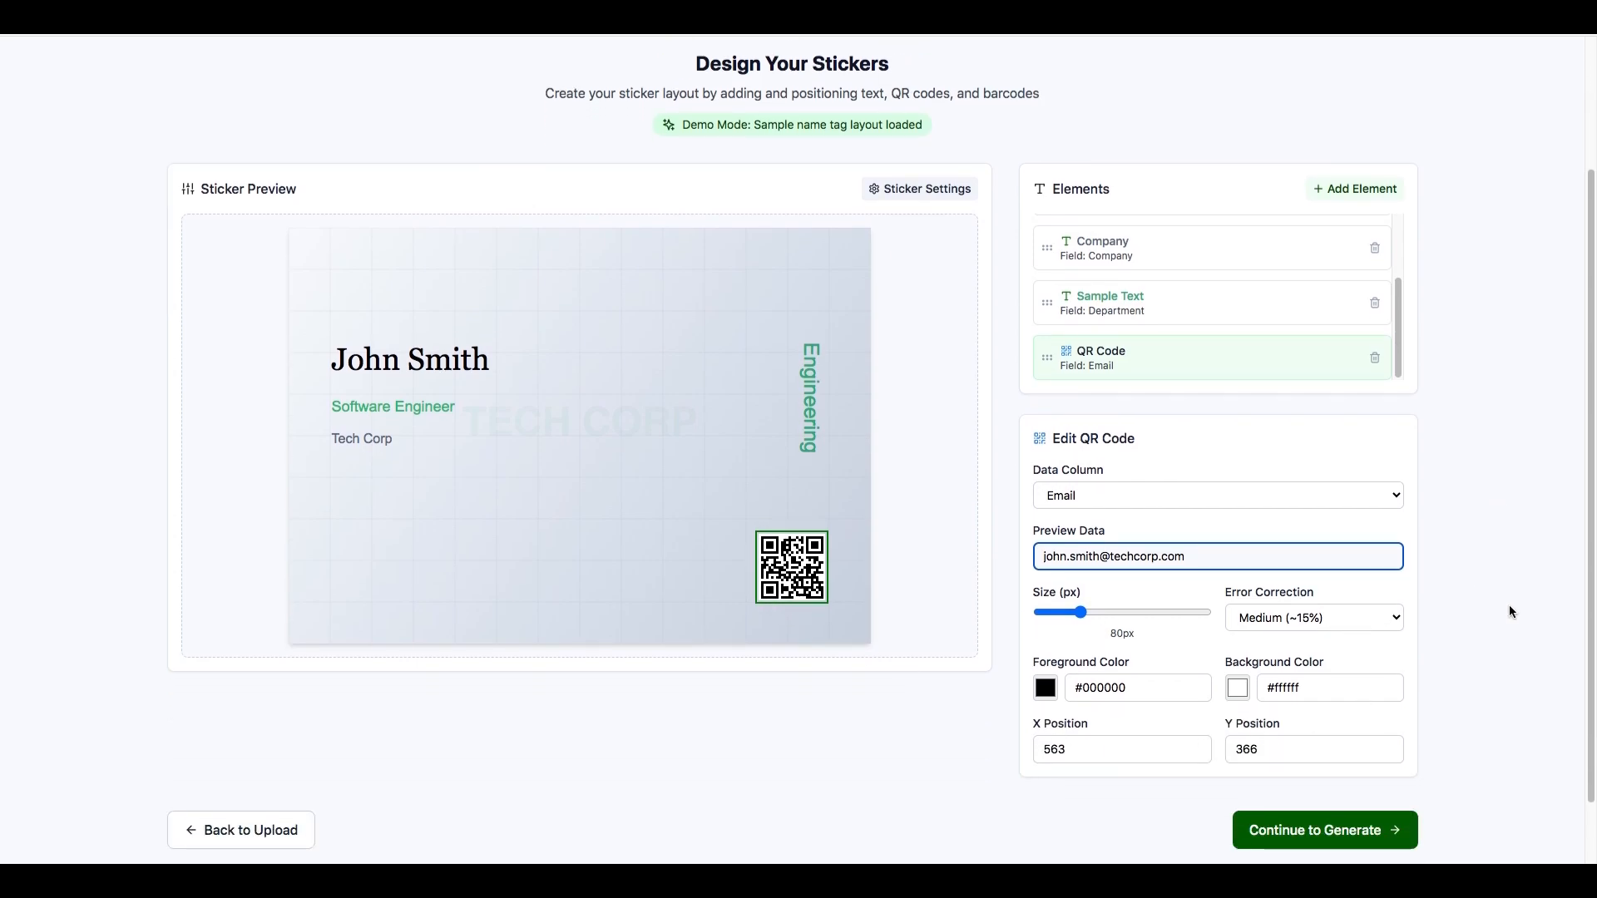
scroll(1515, 626, "down", 1)
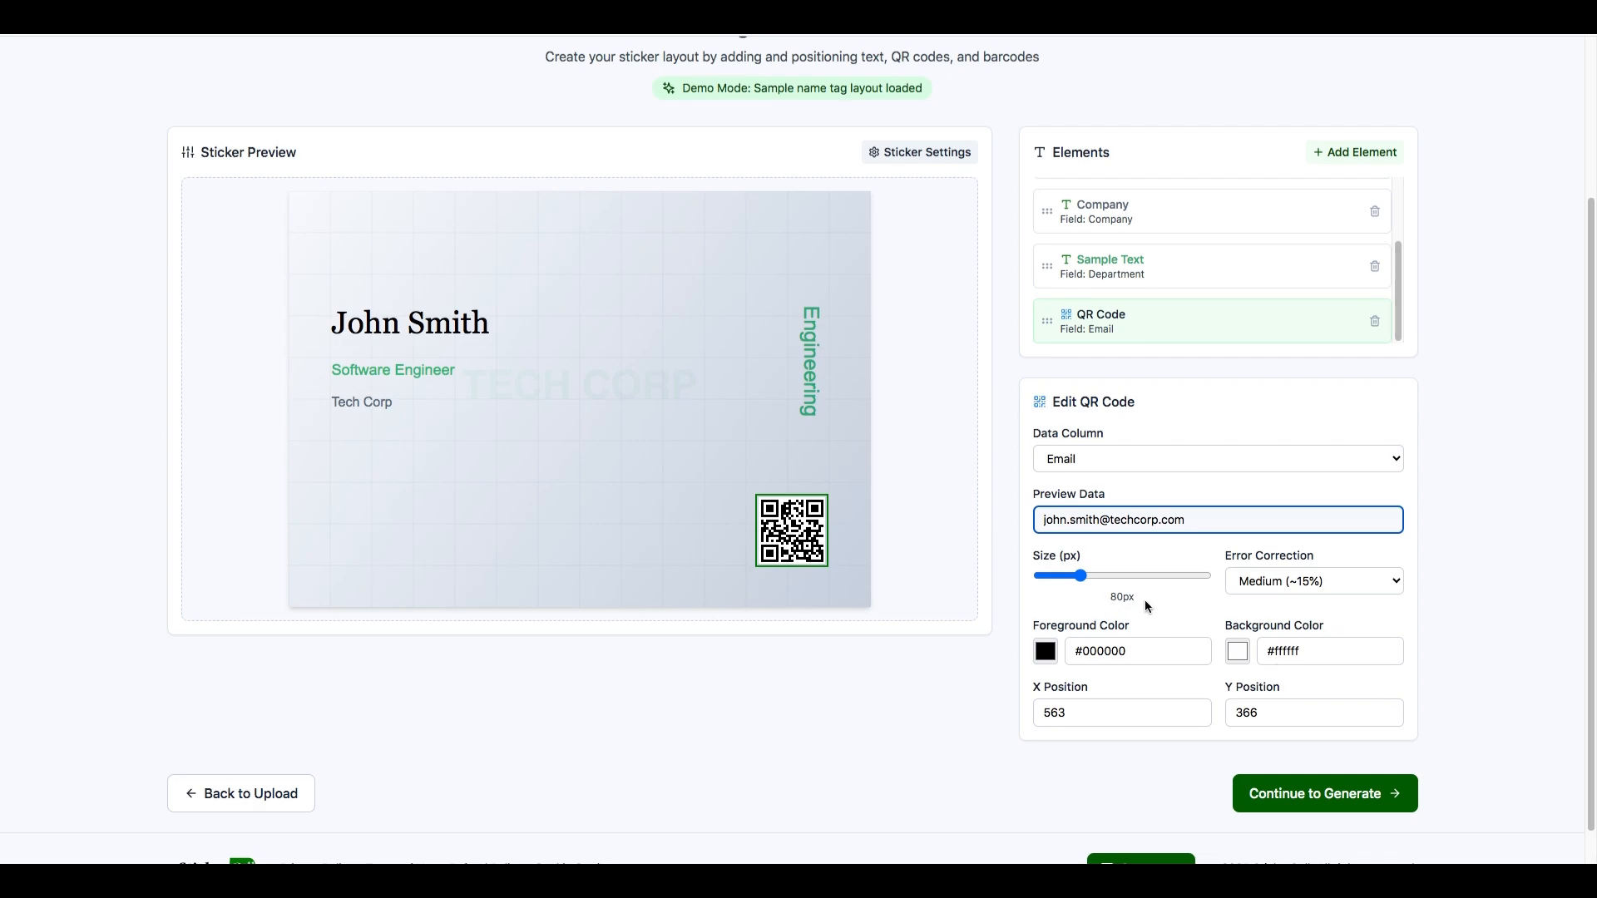
mouse_move(1081, 577)
left_mouse_down()
mouse_move(1126, 576)
mouse_move(1089, 577)
left_mouse_up()
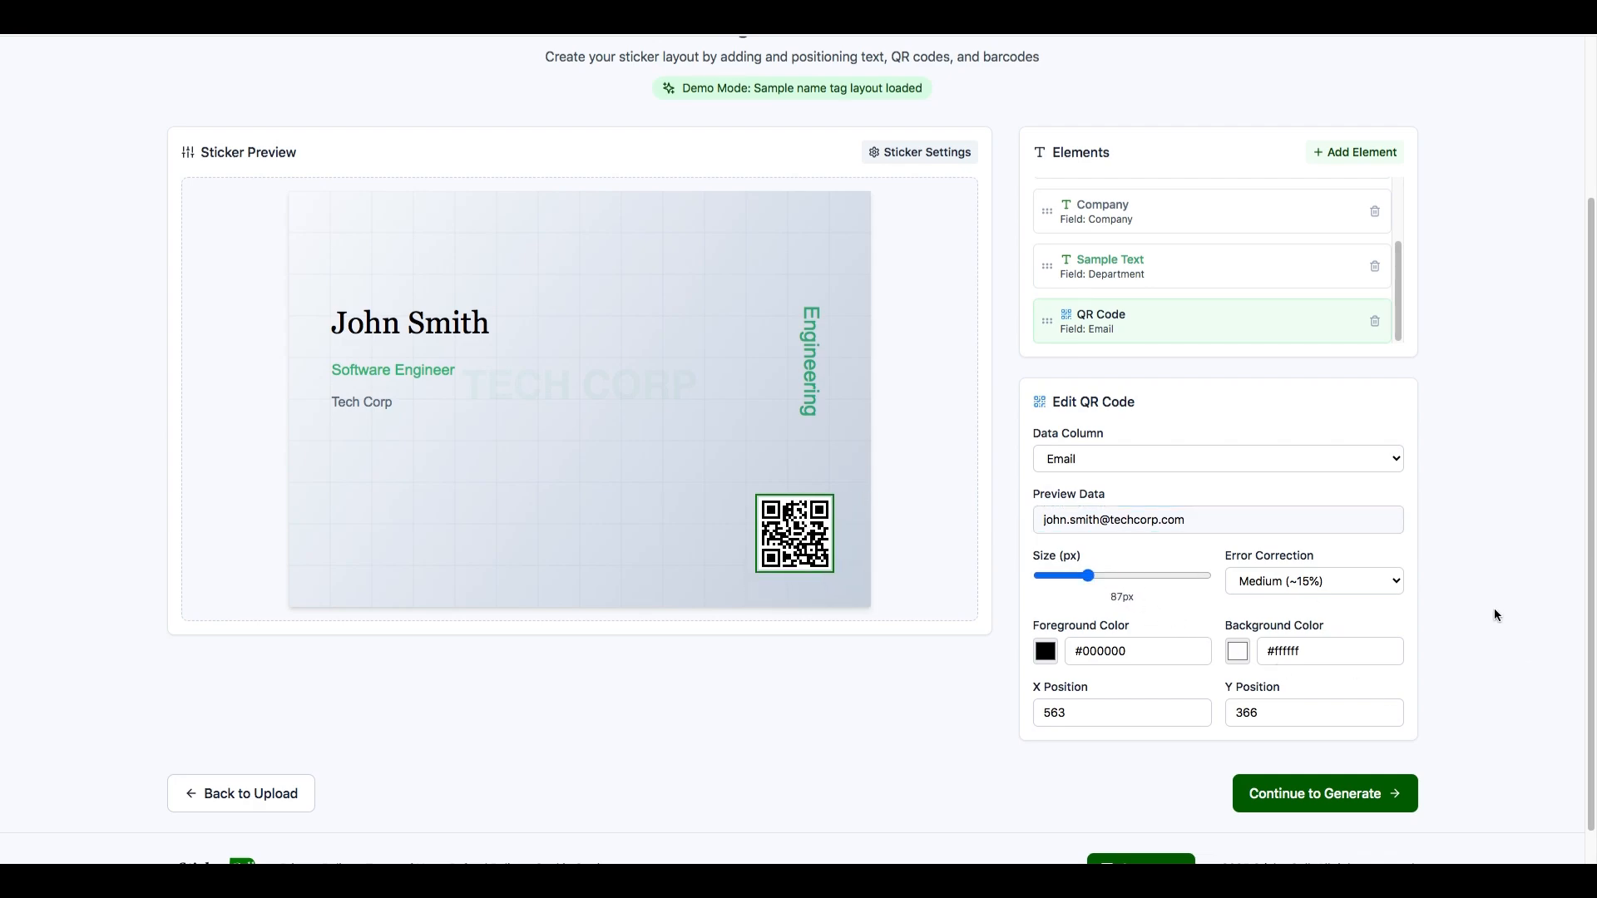
Set the QR code's foreground color to #191515 and, after trying #b42222, restore its background color to #ffffff.
scroll(1493, 607, "down", 1)
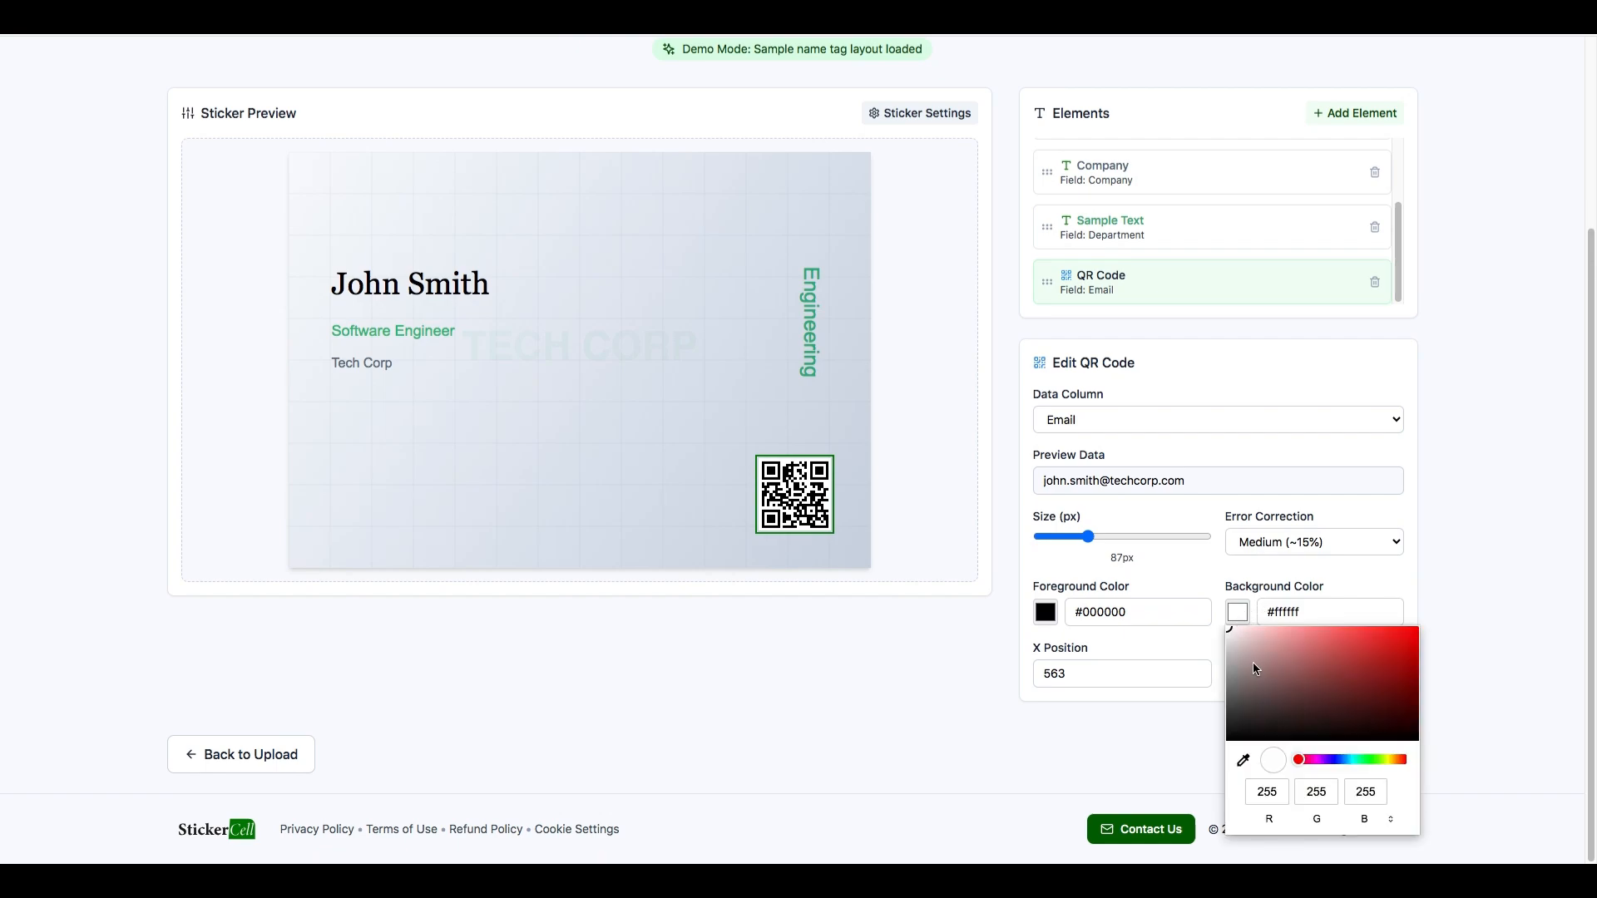
left_click(1382, 661)
left_click(1040, 615)
left_click_drag(1111, 647, 1067, 730)
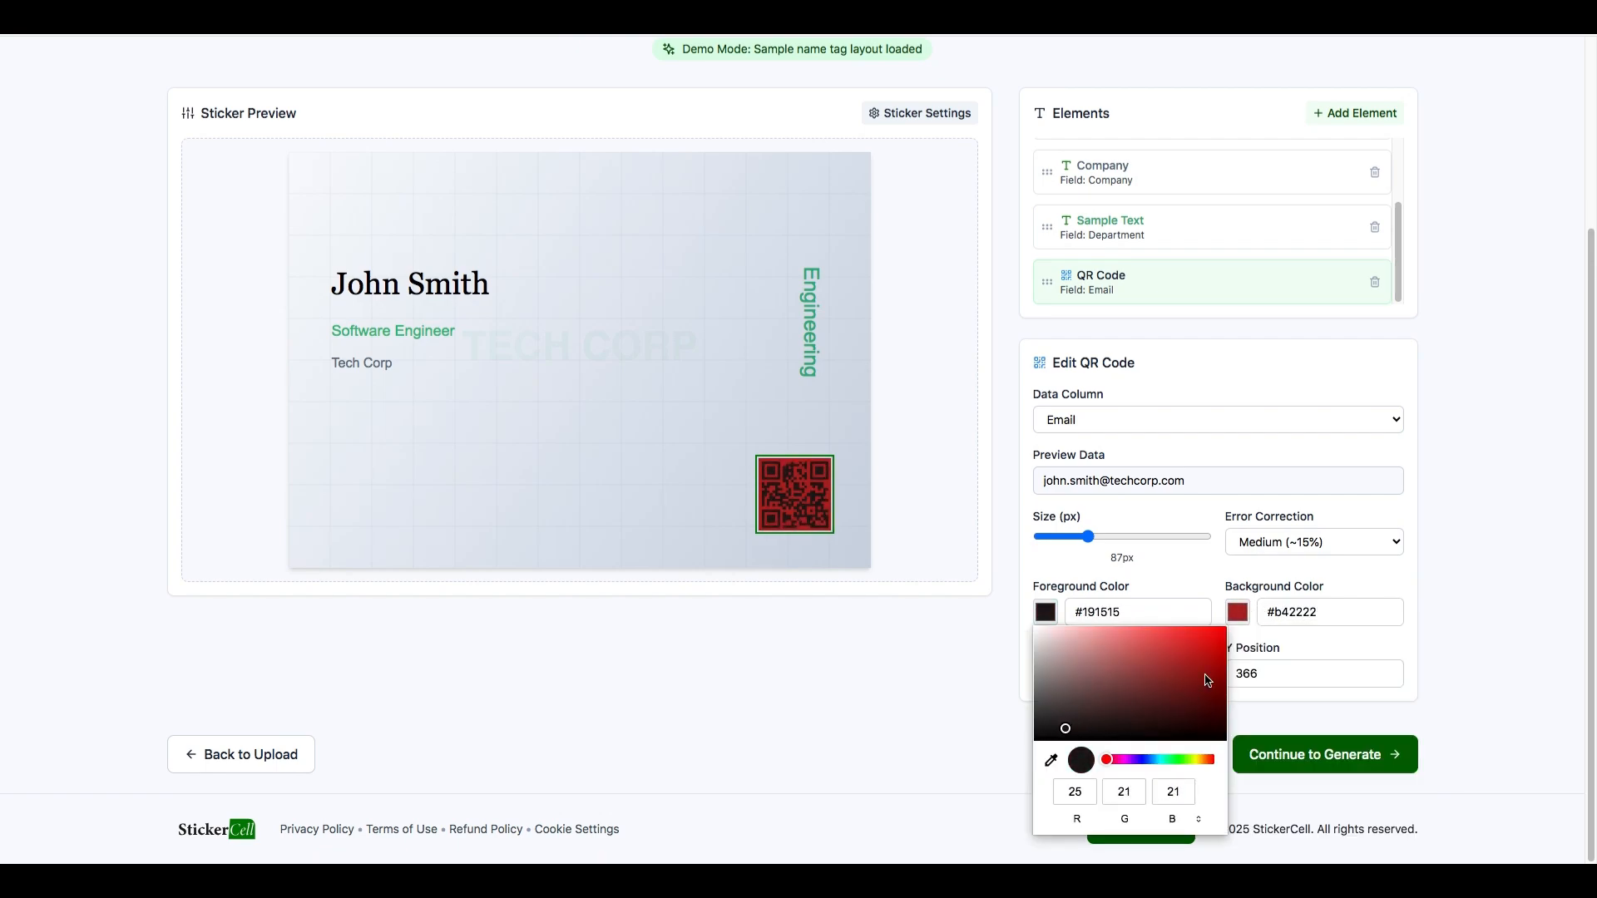
left_click(1238, 612)
left_click_drag(1229, 648, 1155, 610)
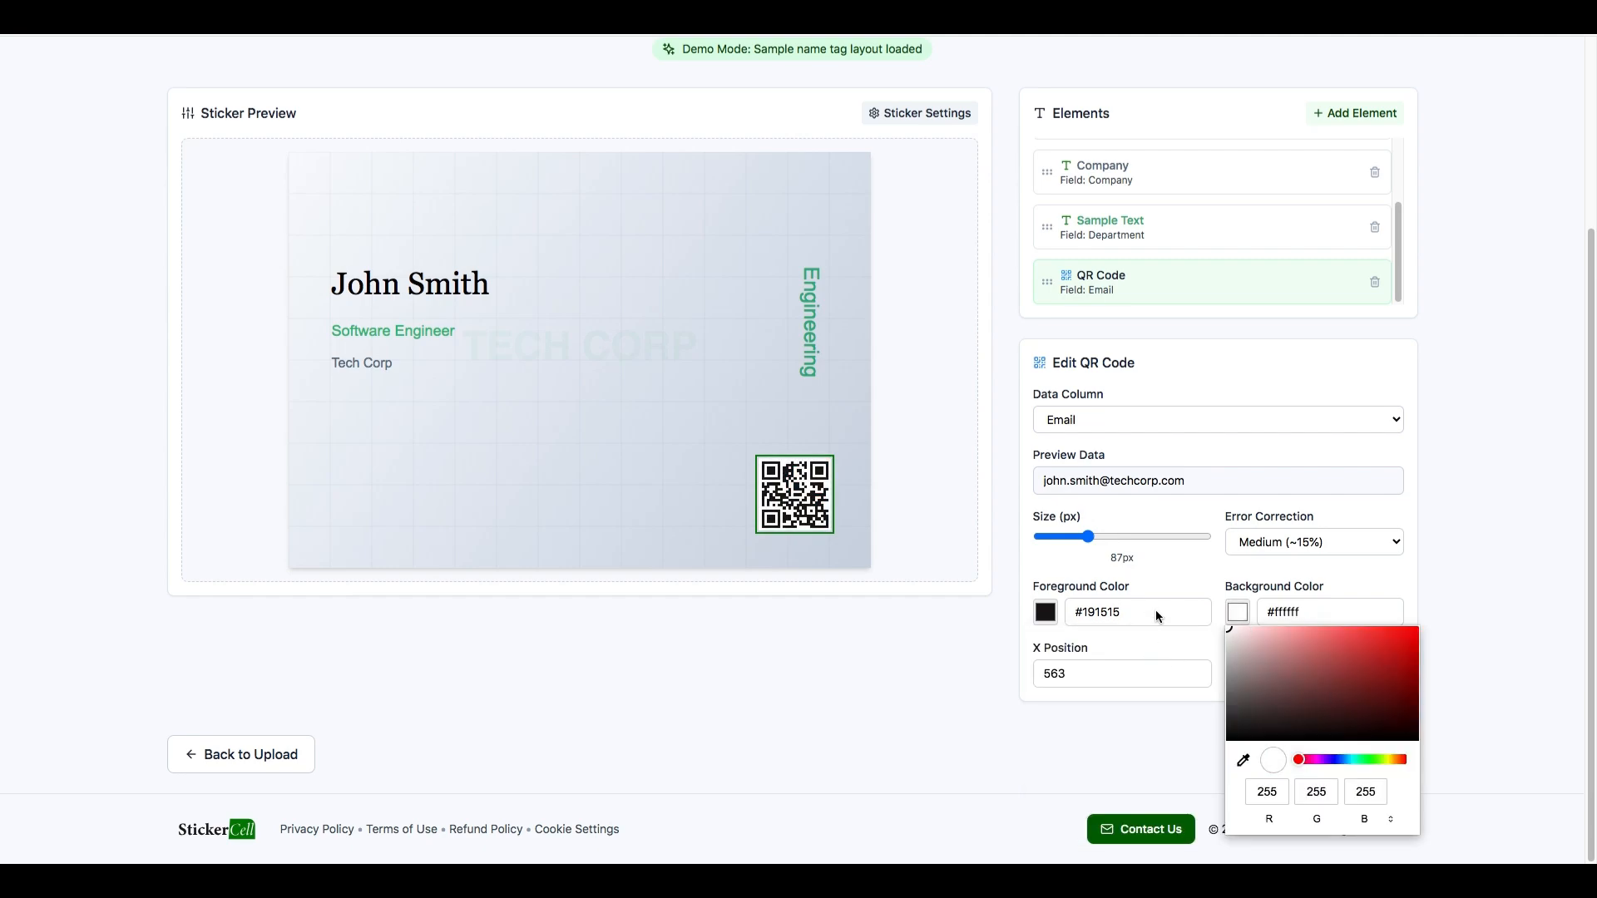
left_click(1477, 567)
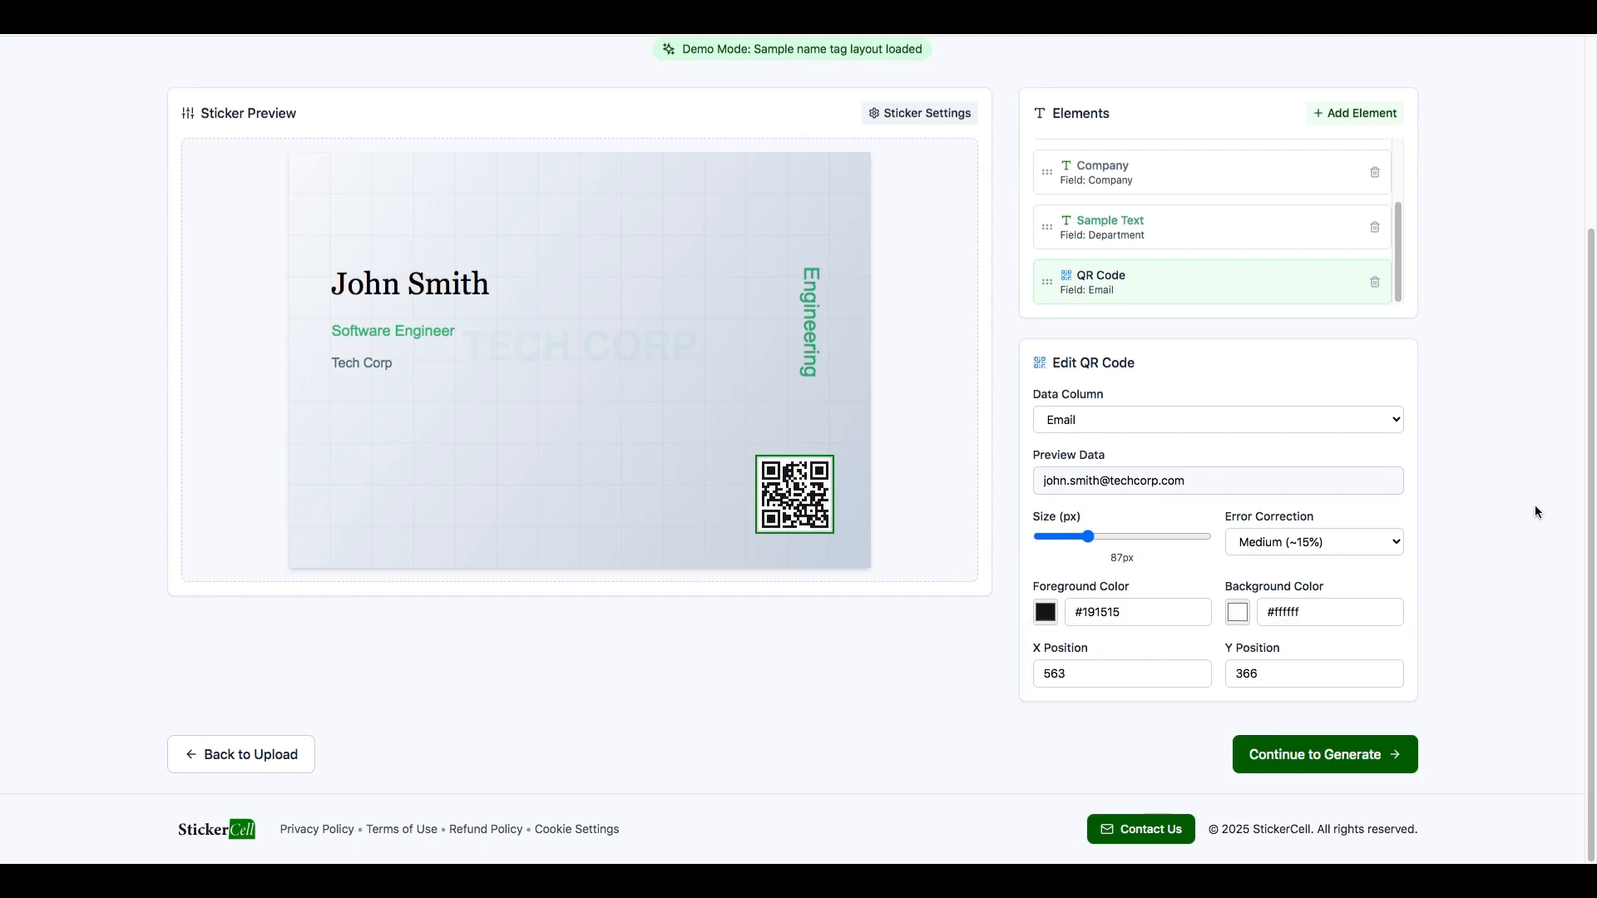
Look through the sticker's element list and check which element types can still be added.
scroll(1522, 509, "up", 2)
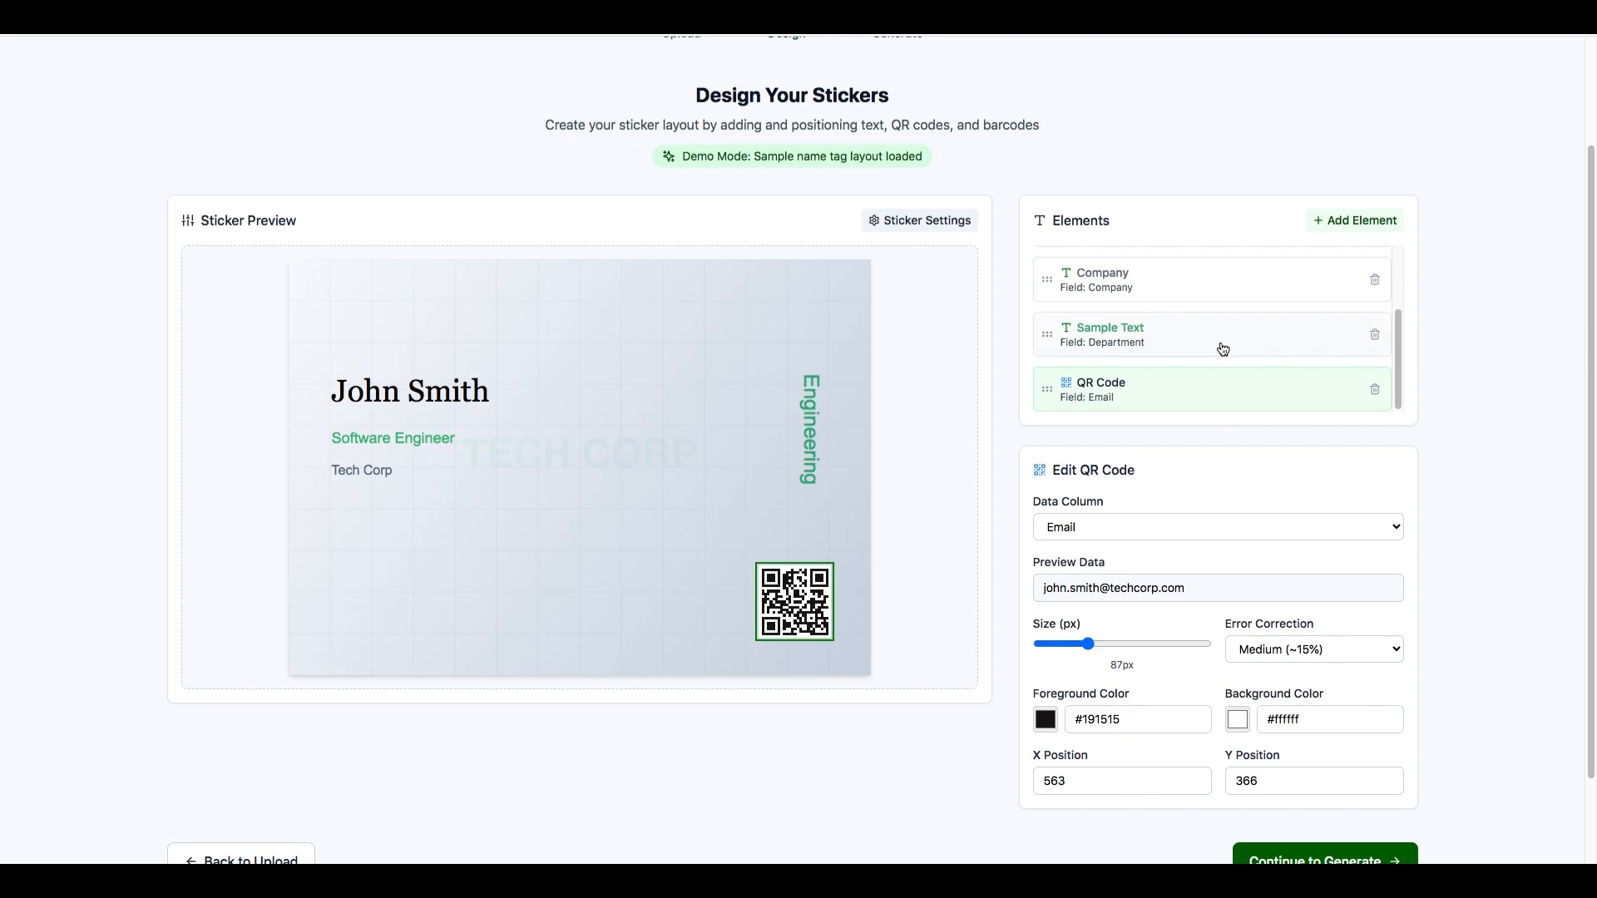
scroll(1222, 346, "down", 2)
scroll(1237, 228, "up", 1)
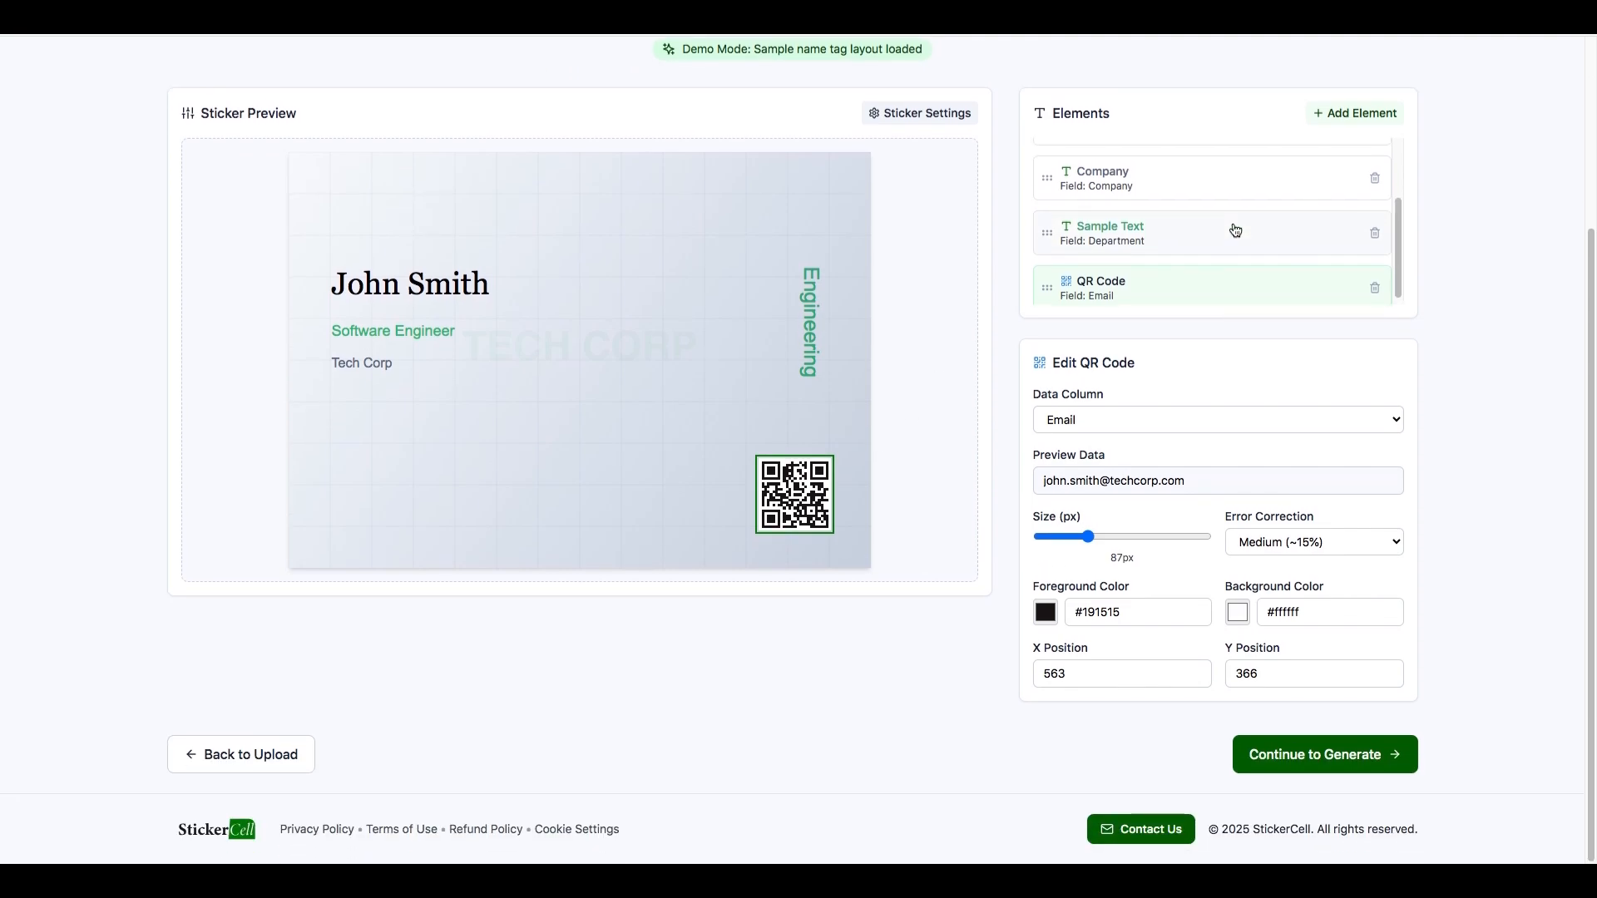
left_click(1324, 115)
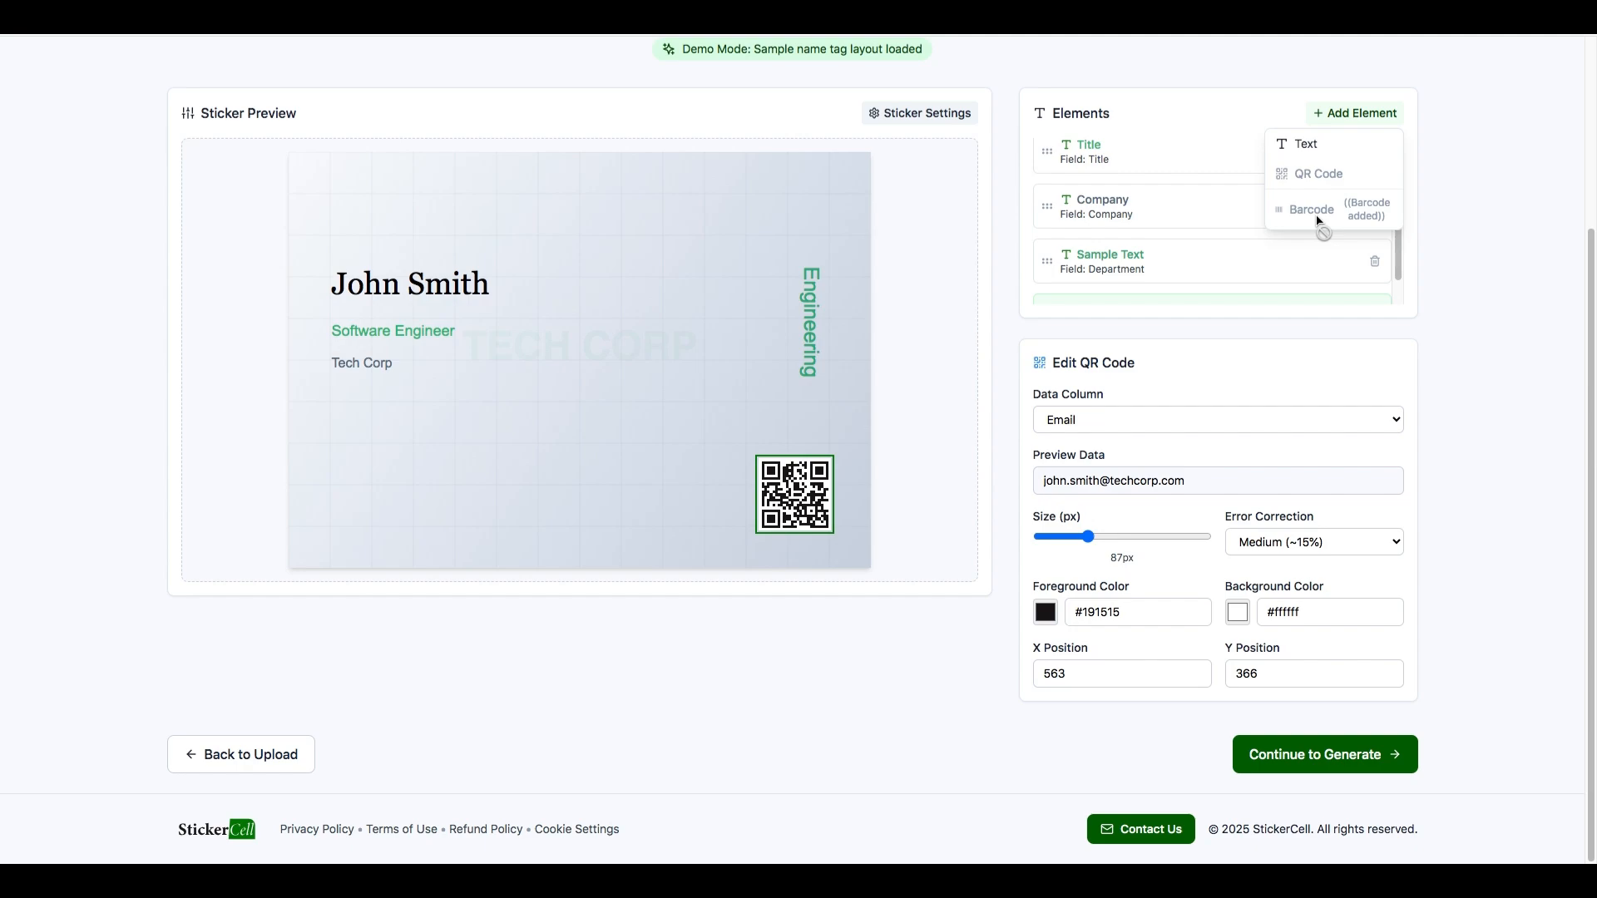
left_click(1491, 366)
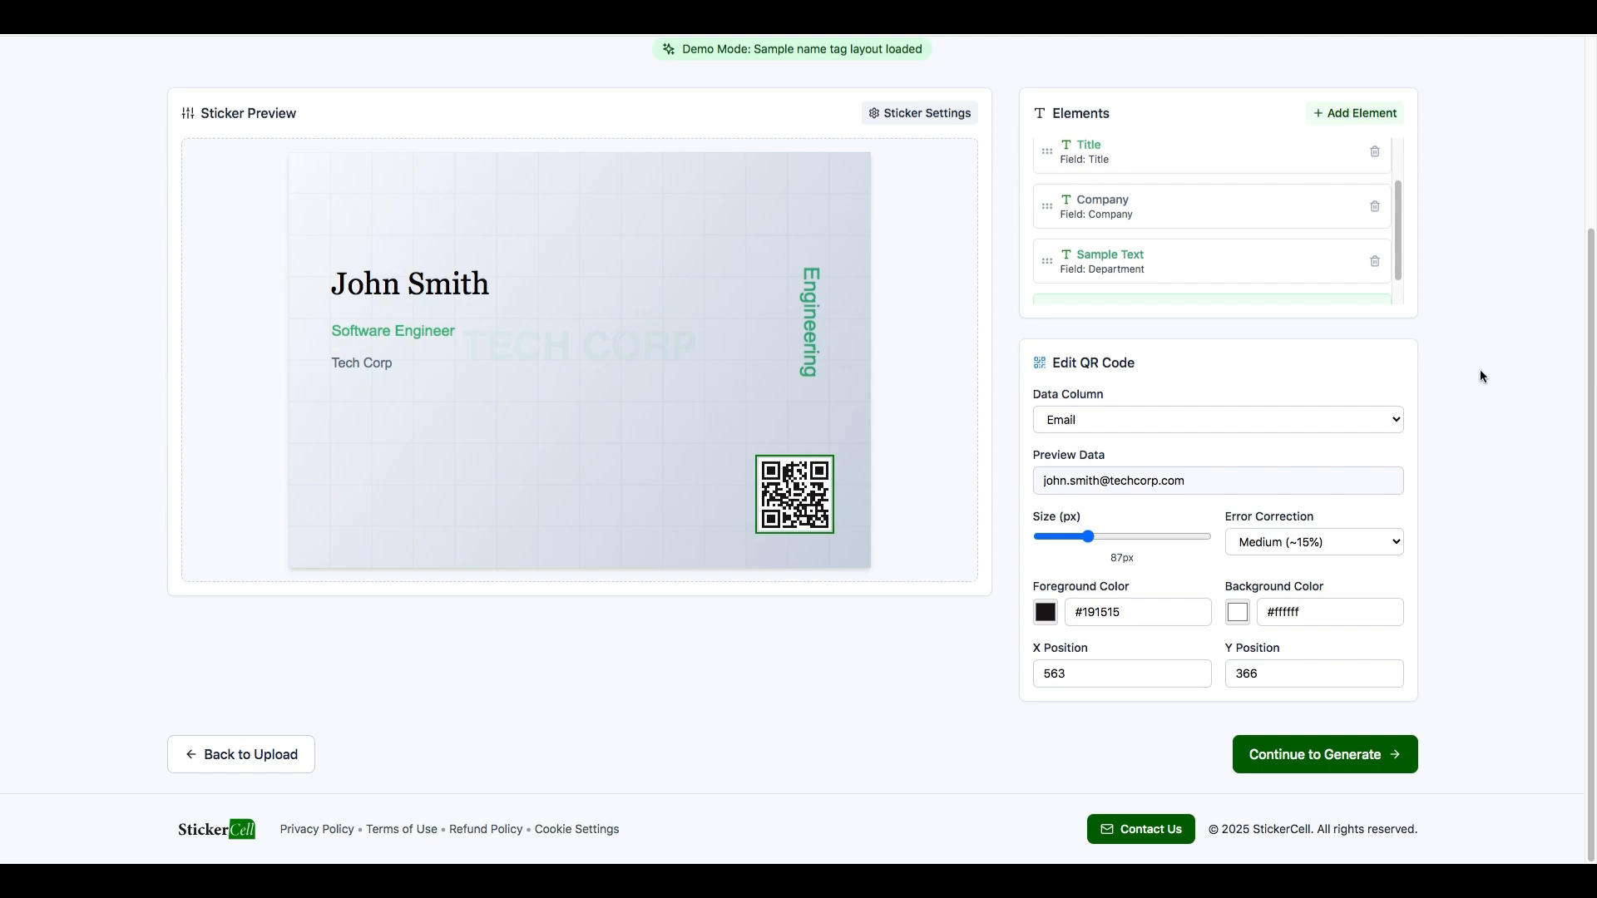
Continue to the sticker generation stage and select Name as the column for naming the files.
left_click(1314, 757)
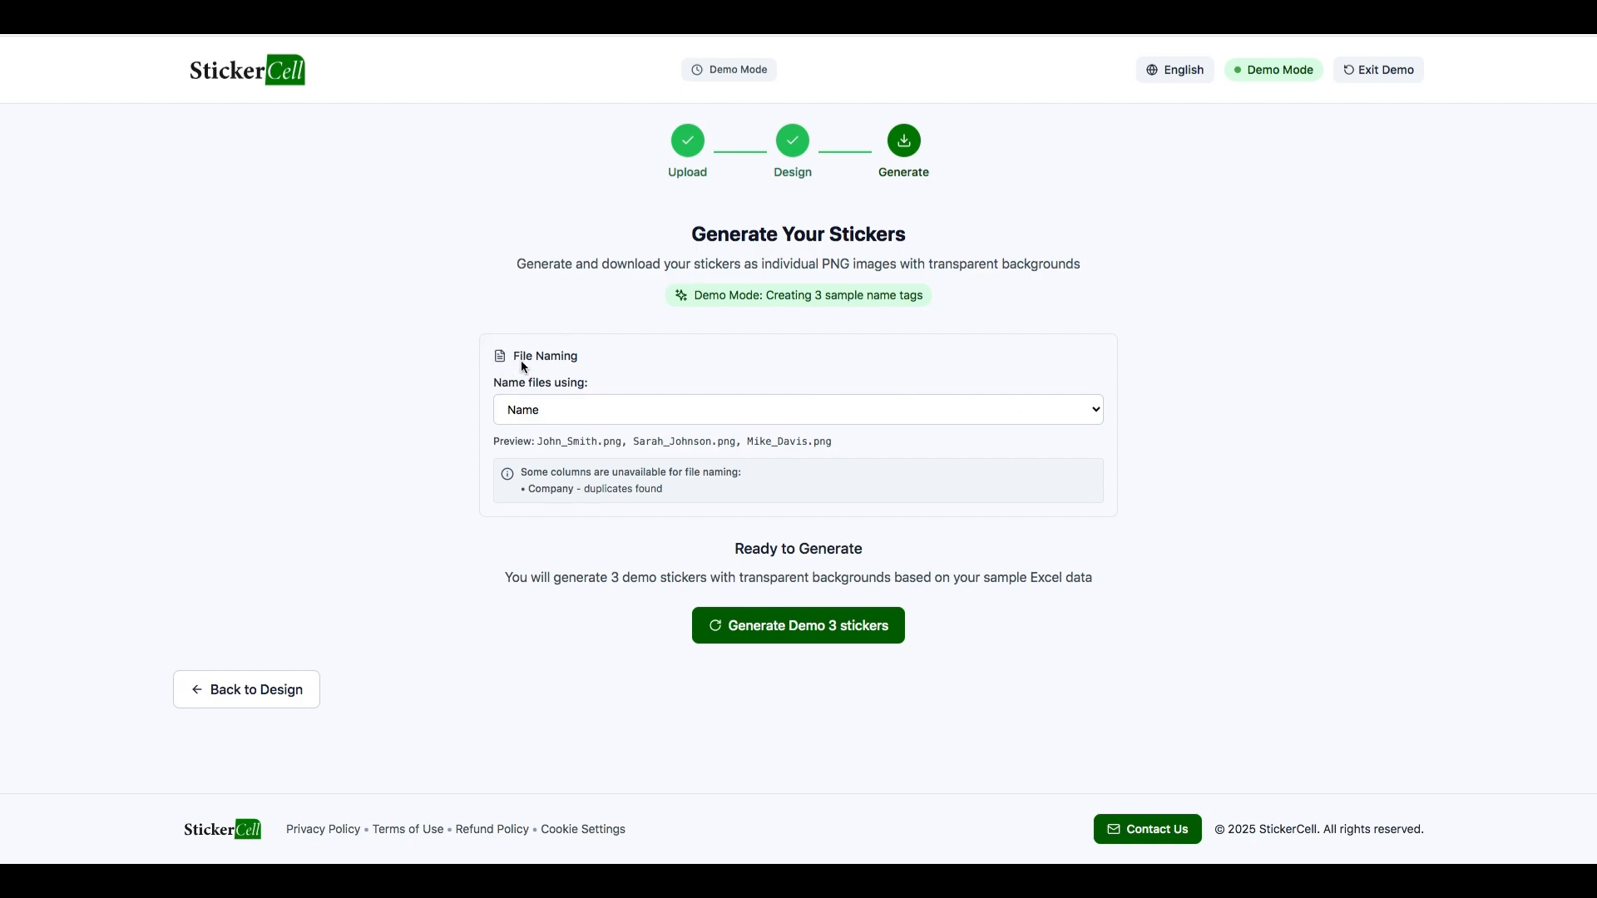
left_click_drag(510, 356, 613, 356)
left_click(626, 356)
left_click(949, 408)
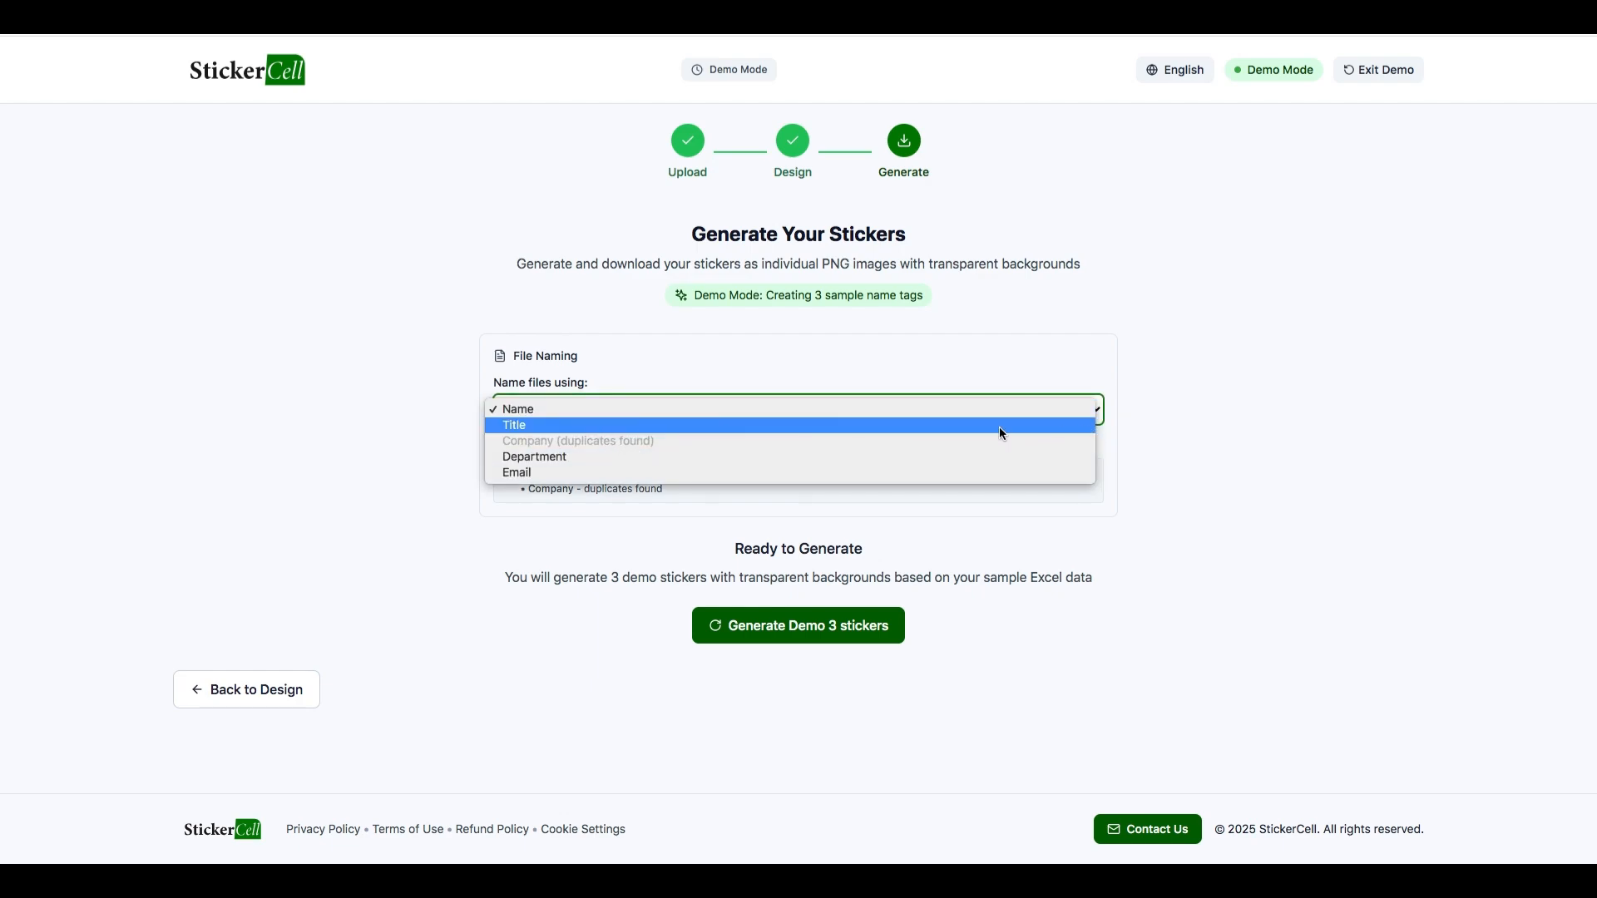
left_click(563, 411)
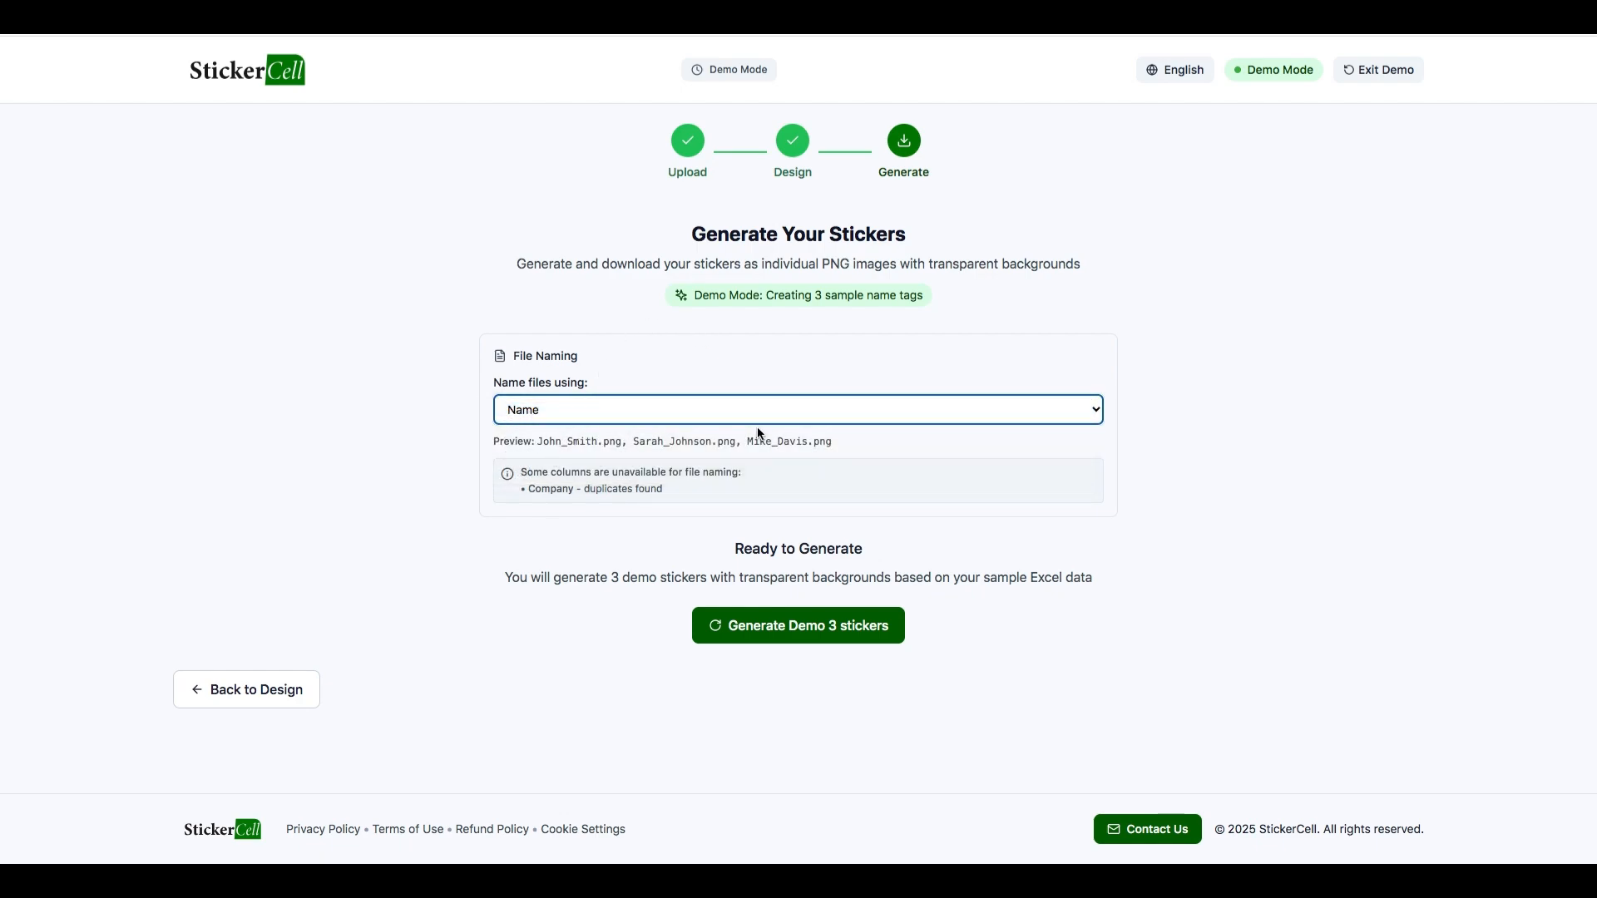
Review the file name preview and switch the file naming column to Title.
left_click_drag(540, 442, 812, 441)
left_click(1133, 436)
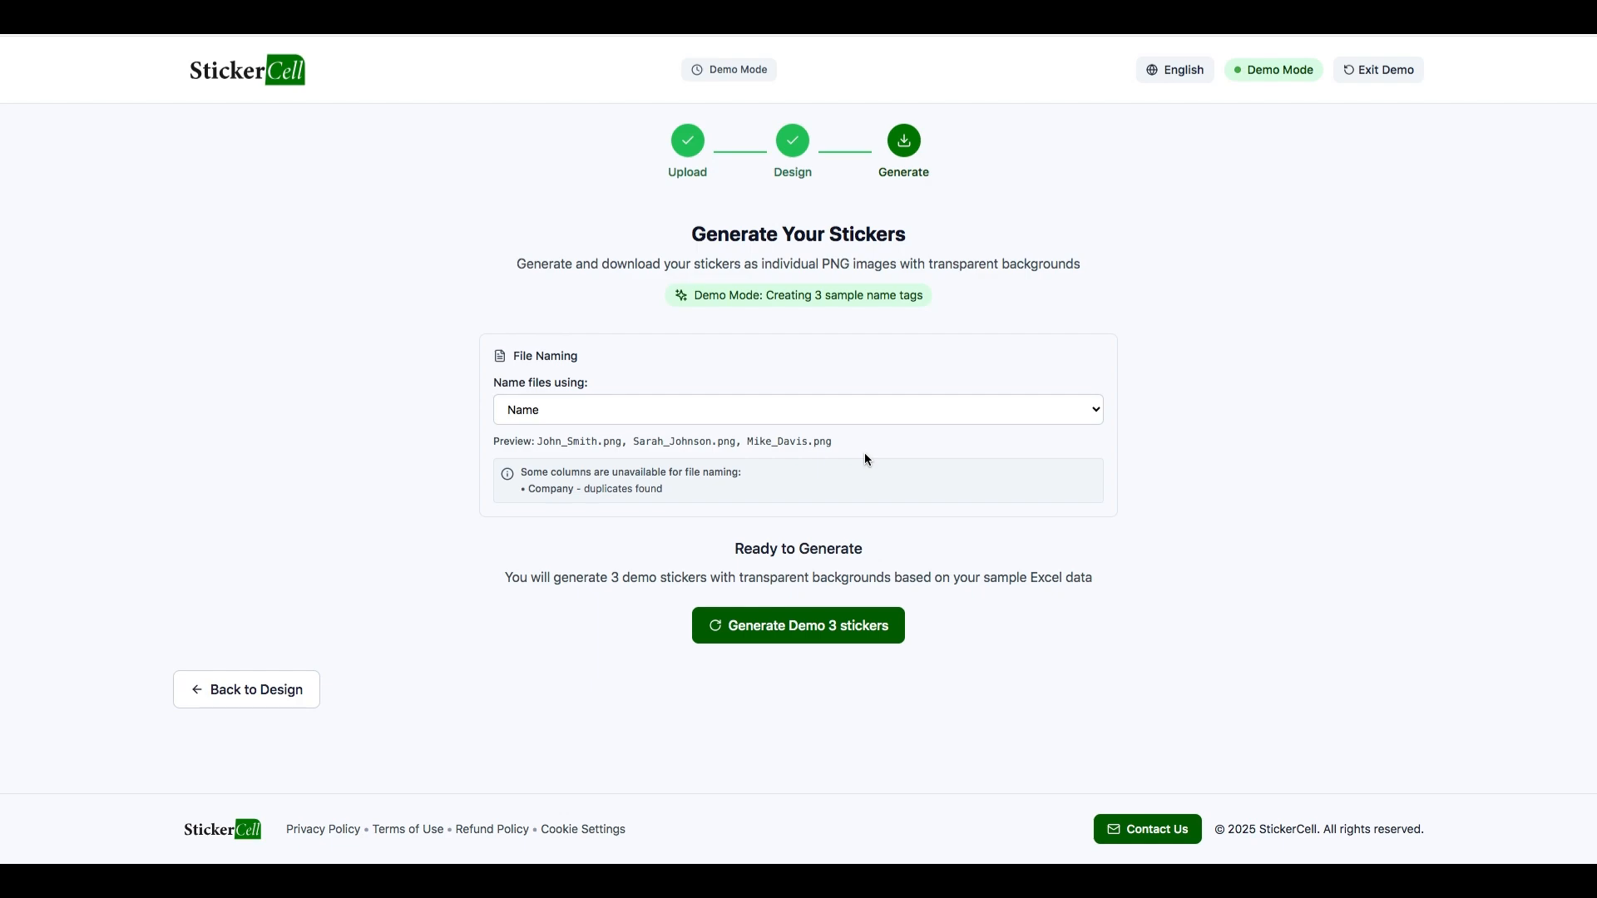
left_click(712, 410)
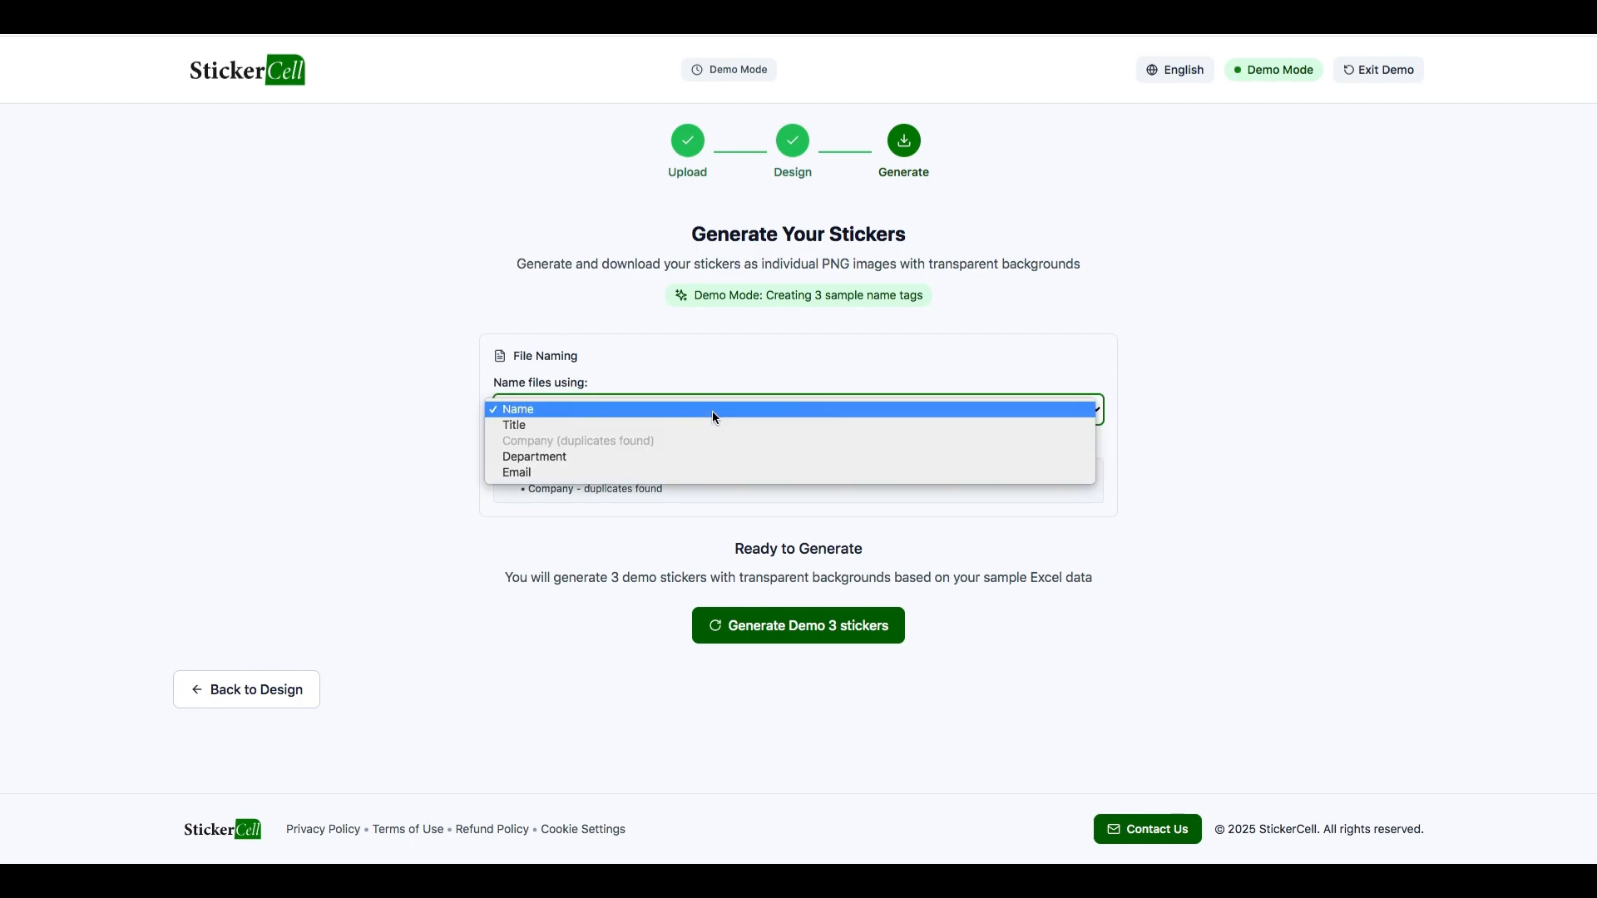
left_click(554, 428)
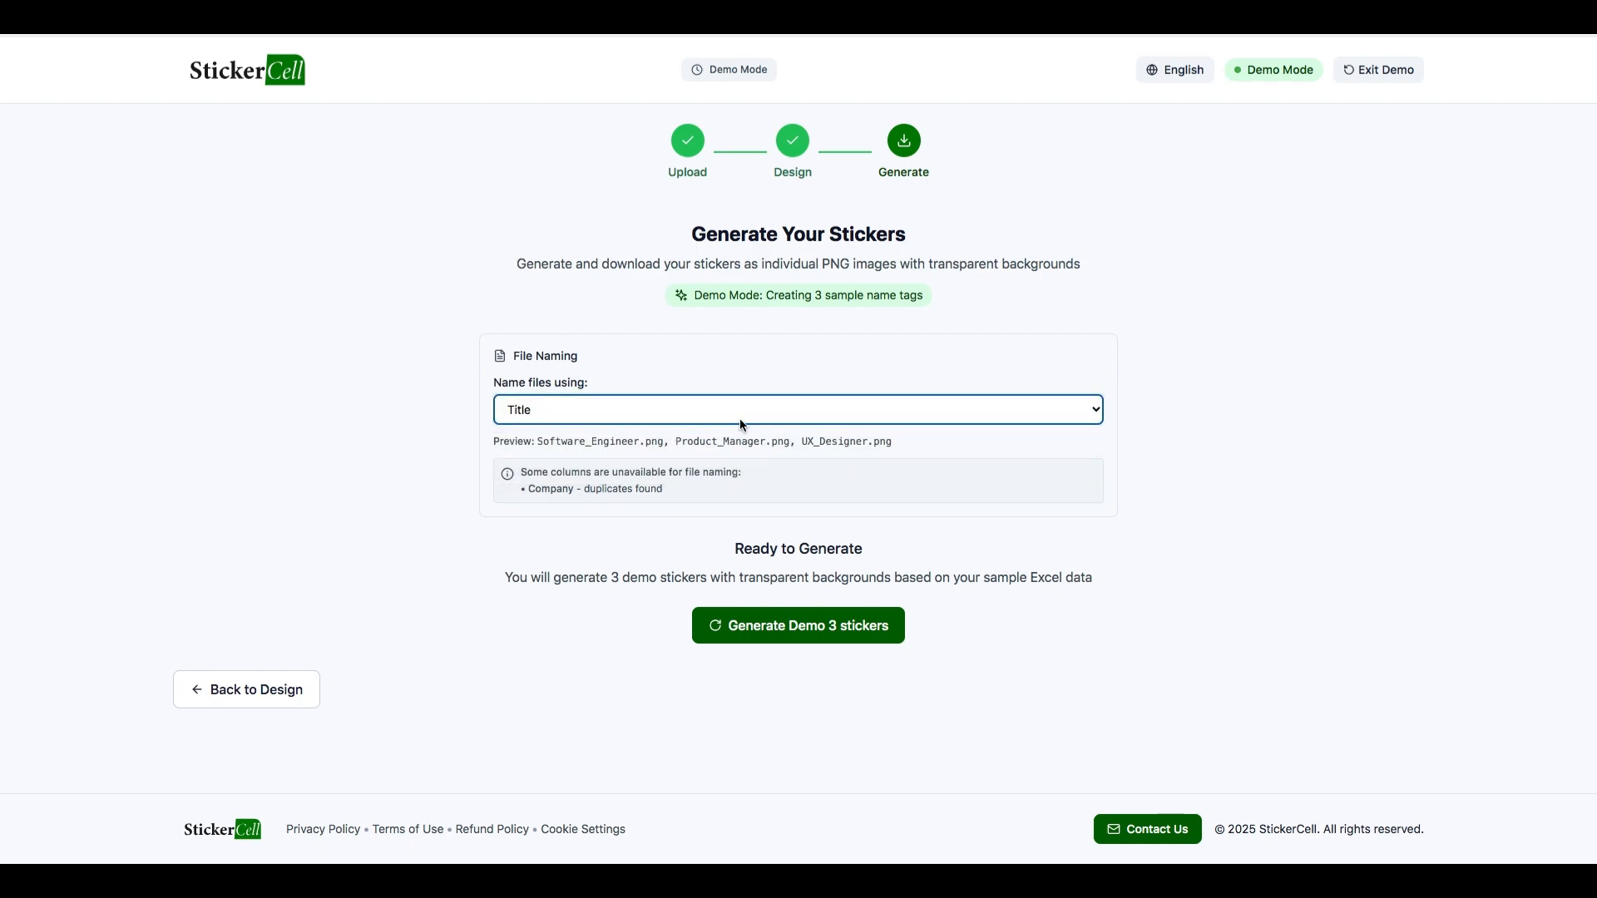
Try Department and Email as the file naming column, checking each name preview, and set the column back to Name.
left_click(740, 417)
left_click(591, 437)
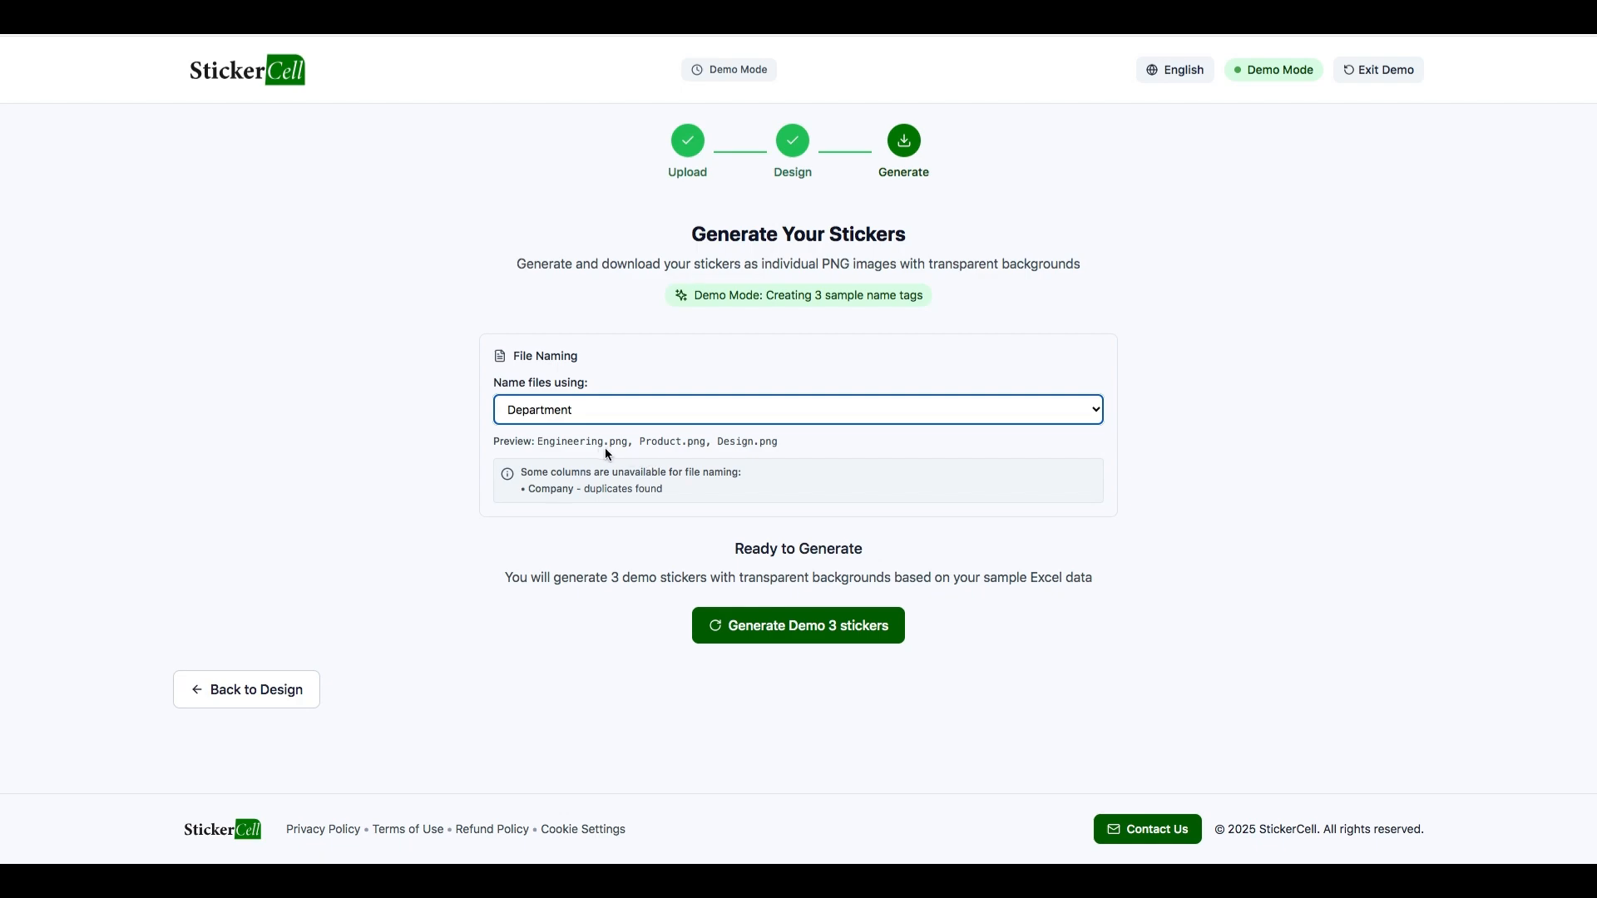
left_click(720, 414)
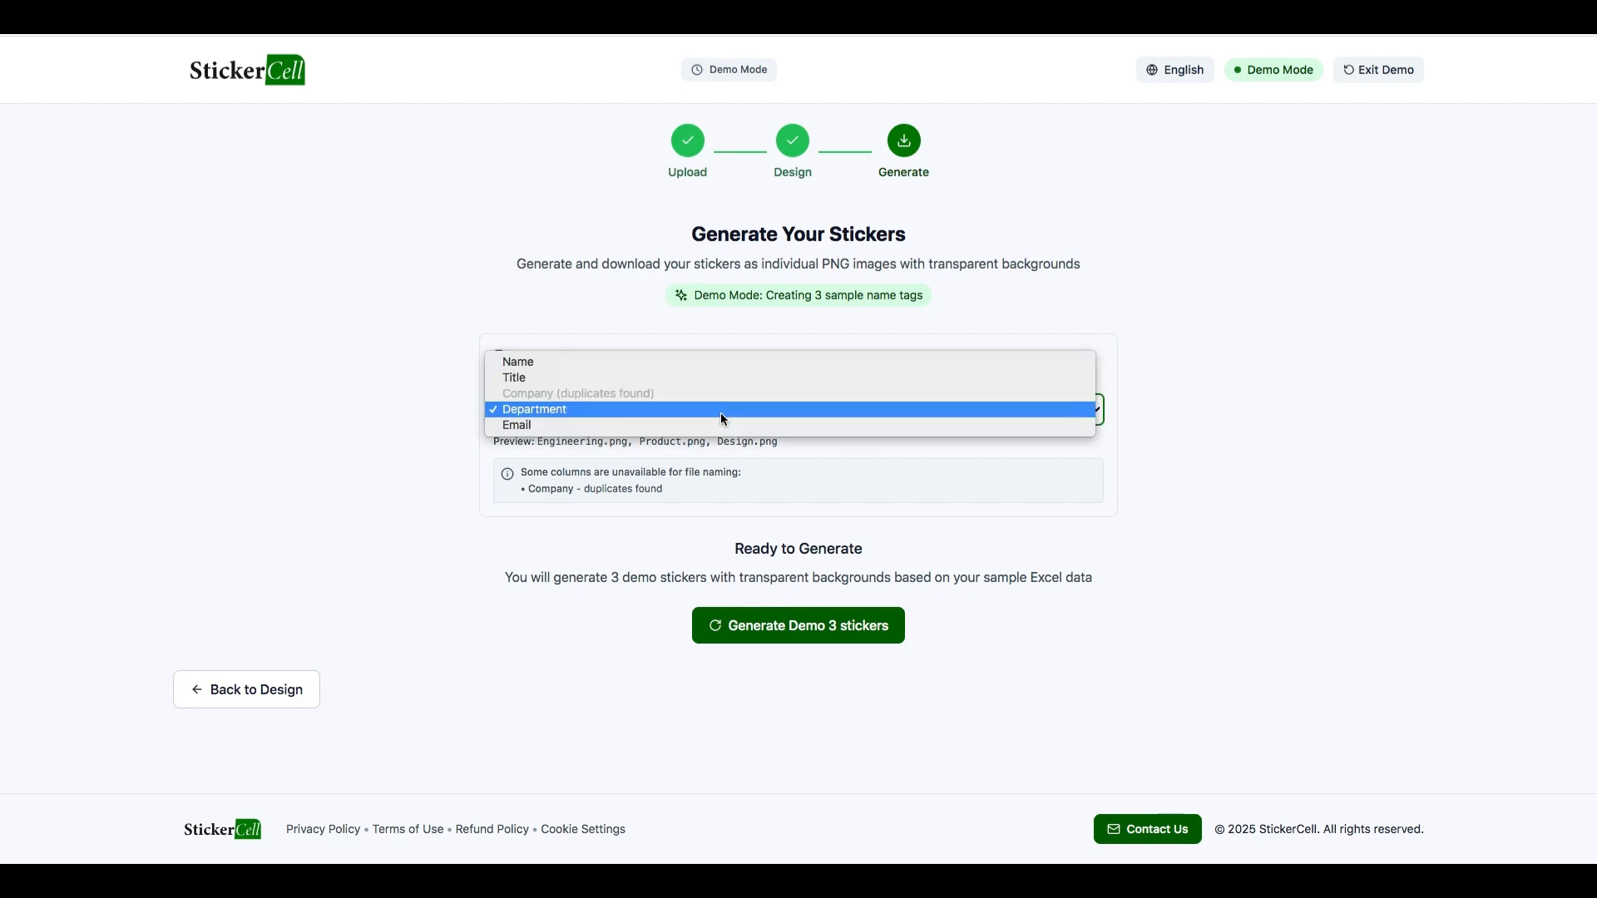
left_click(670, 427)
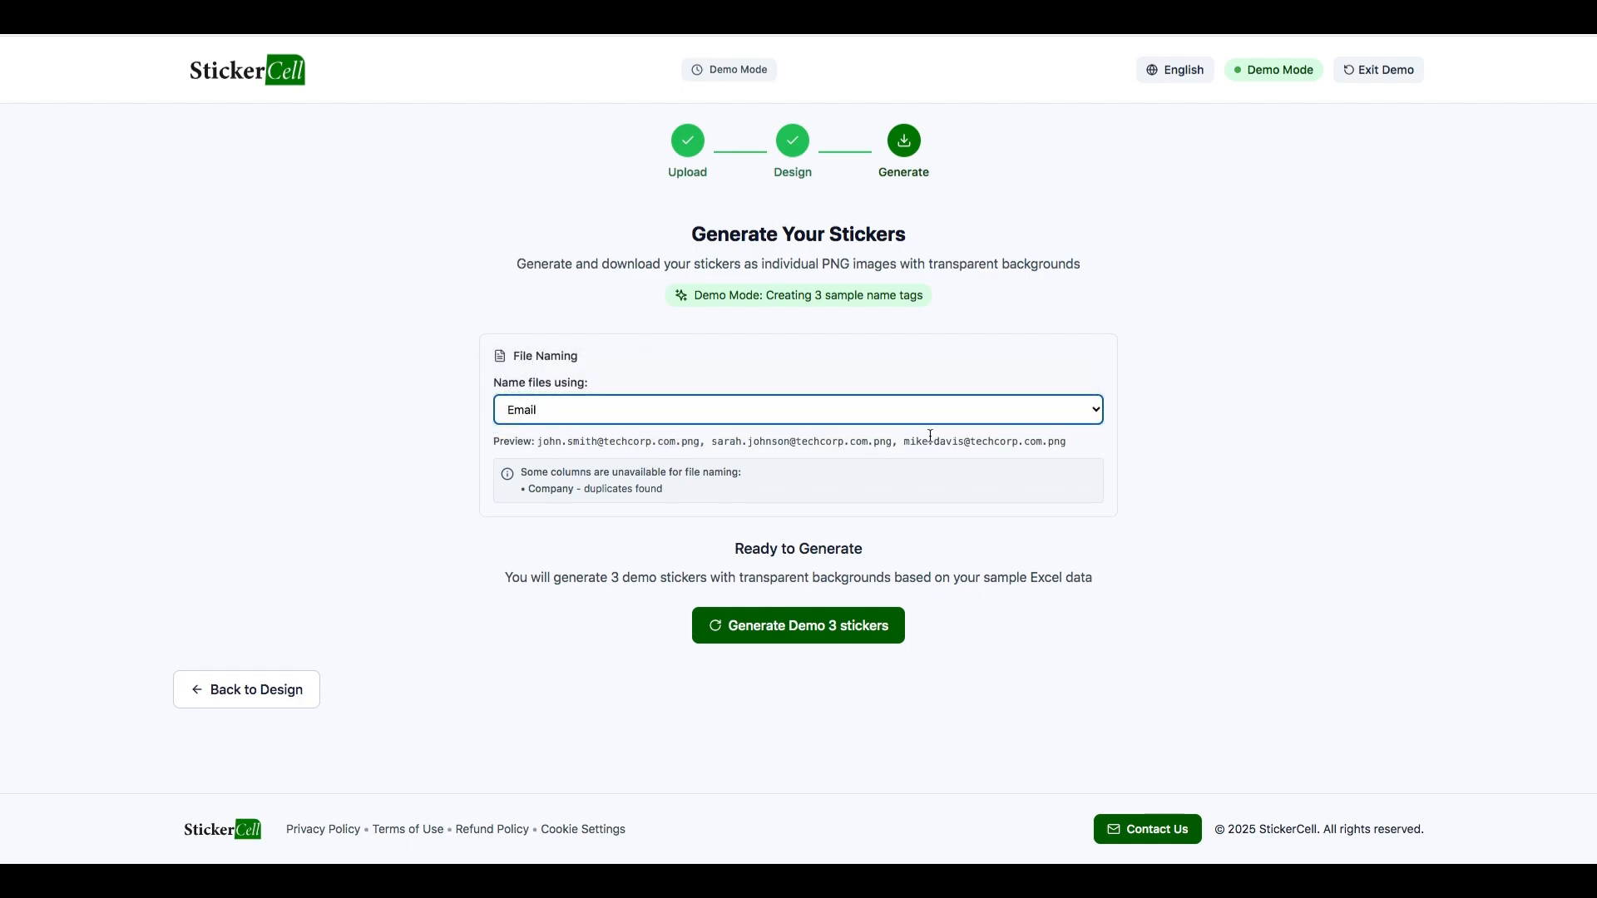
left_click(676, 419)
left_click(651, 347)
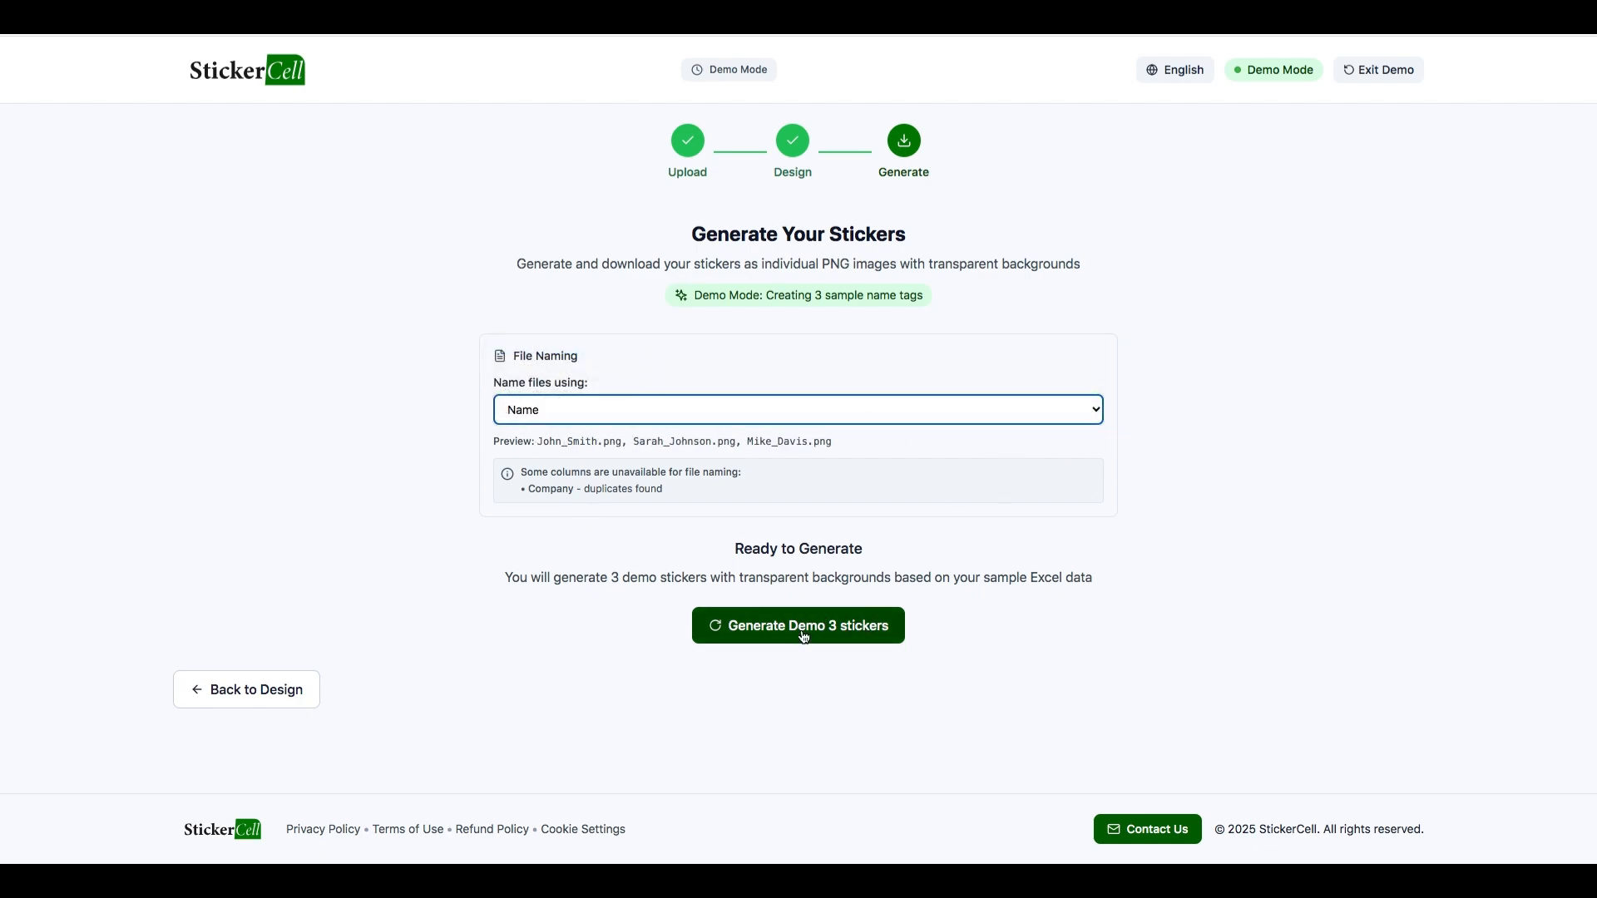
Return to the design stage, move the vertical Department text to about X 552, Y 199, and continue to sticker generation.
left_click(792, 141)
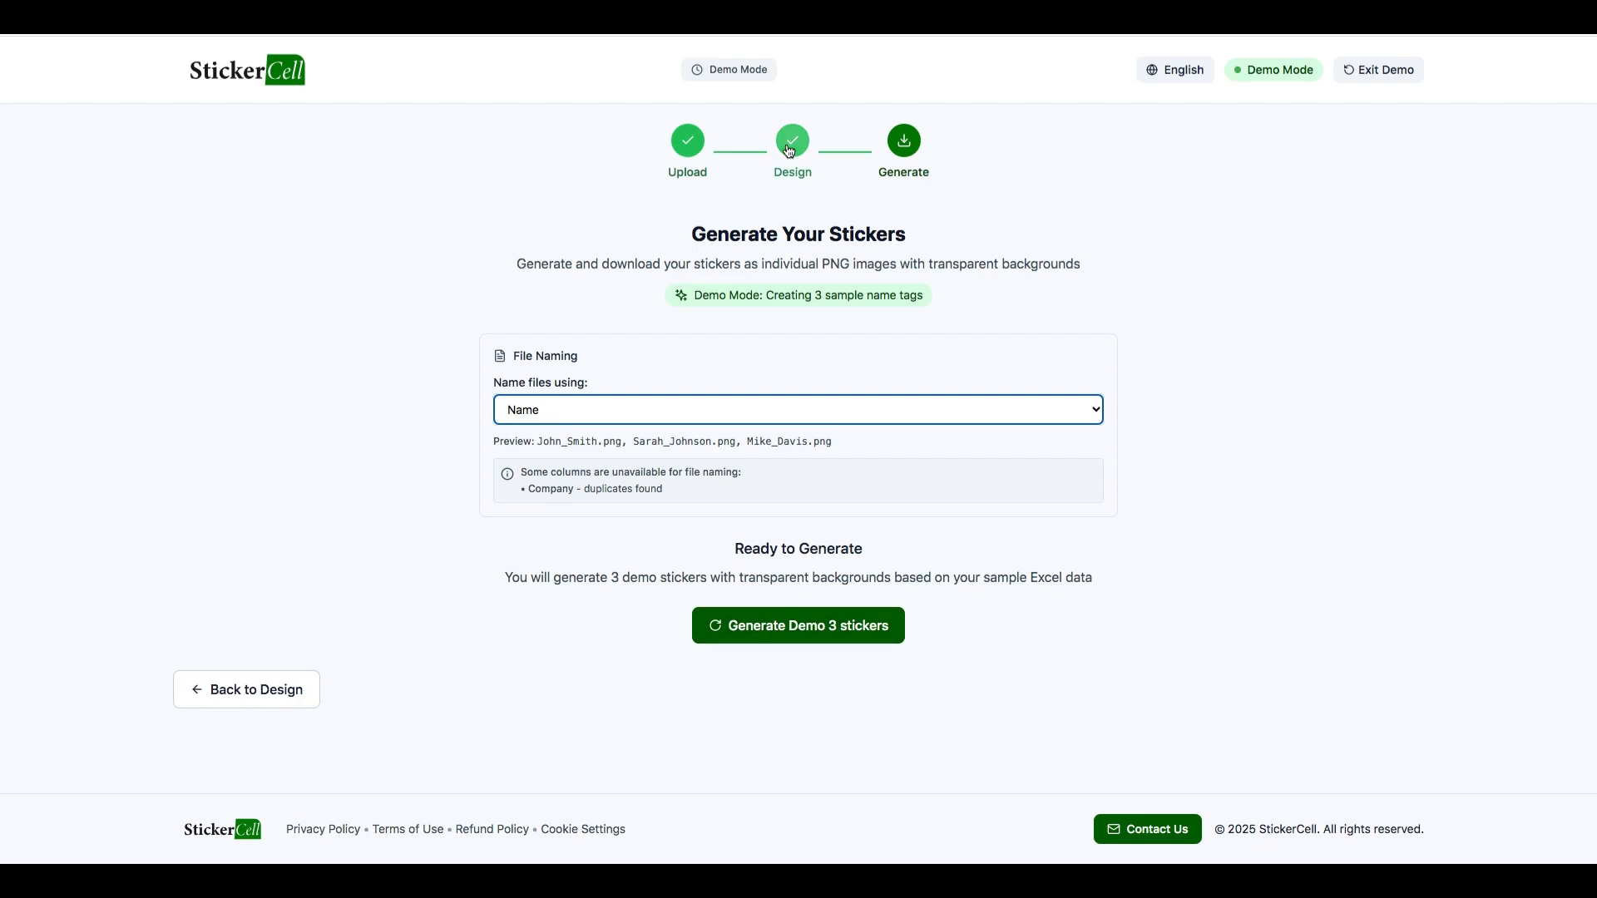
scroll(804, 447, "down", 5)
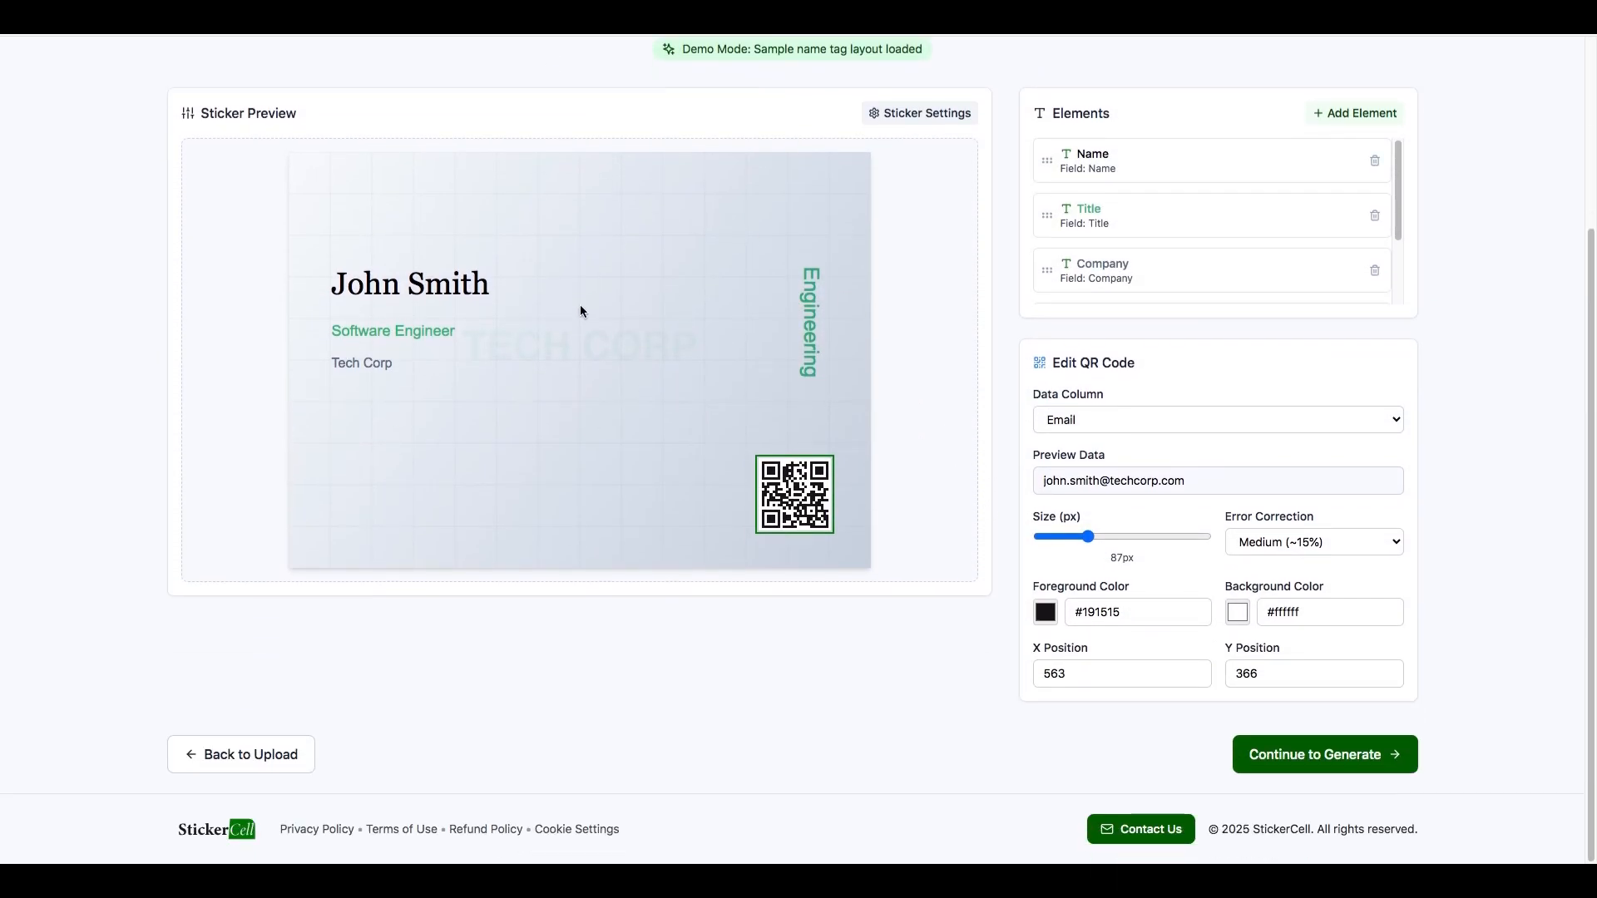
left_click_drag(813, 315, 764, 375)
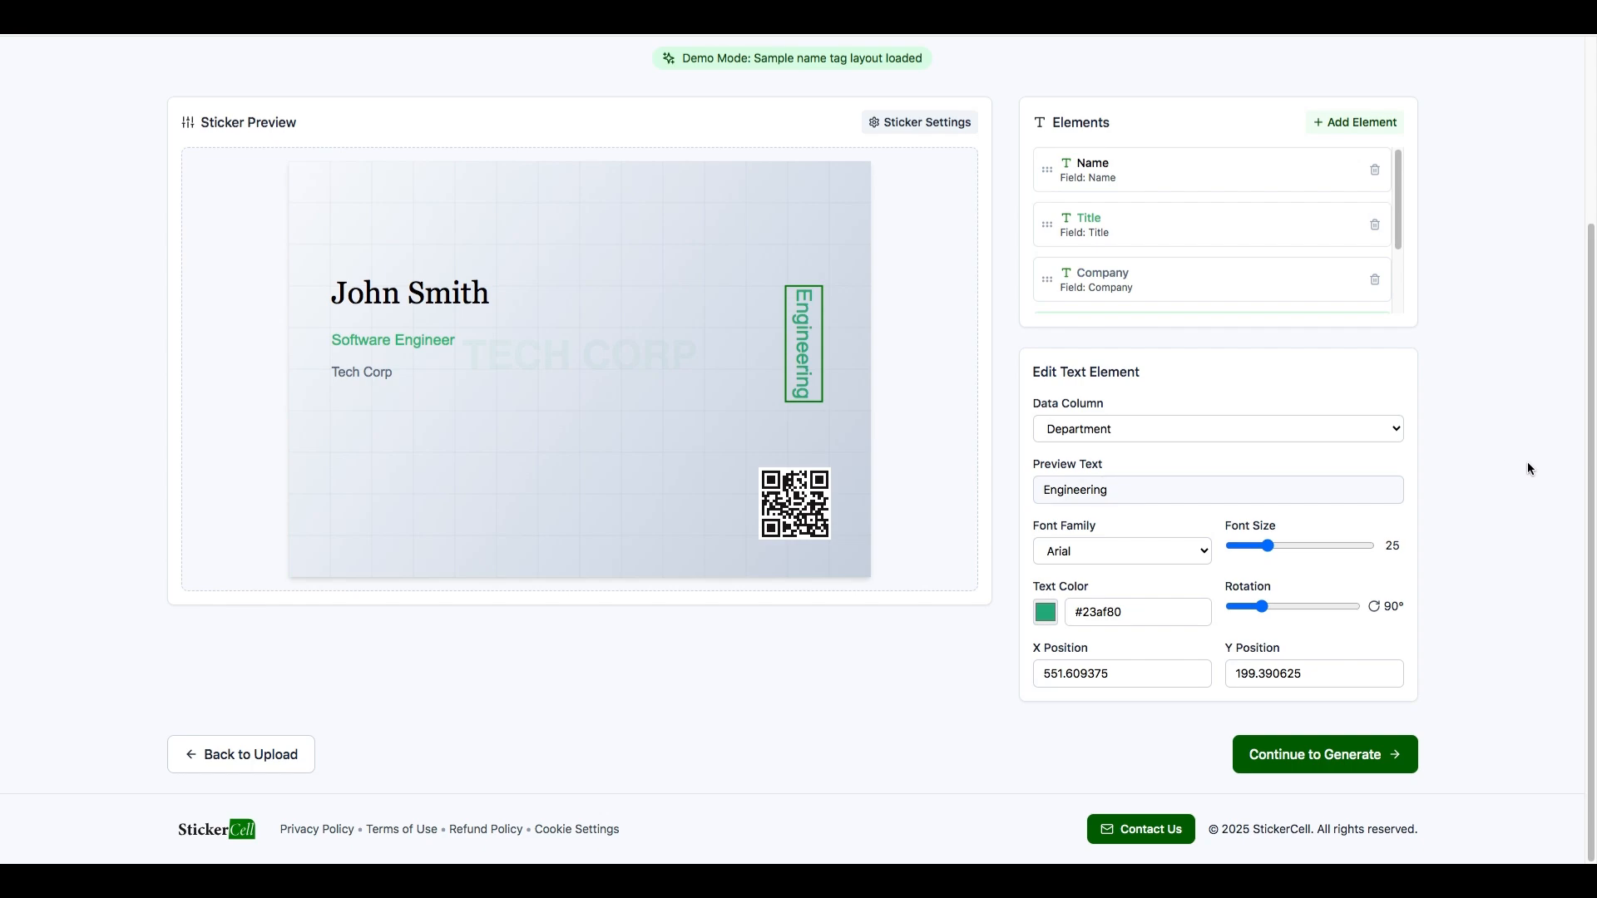
scroll(1494, 639, "up", 1)
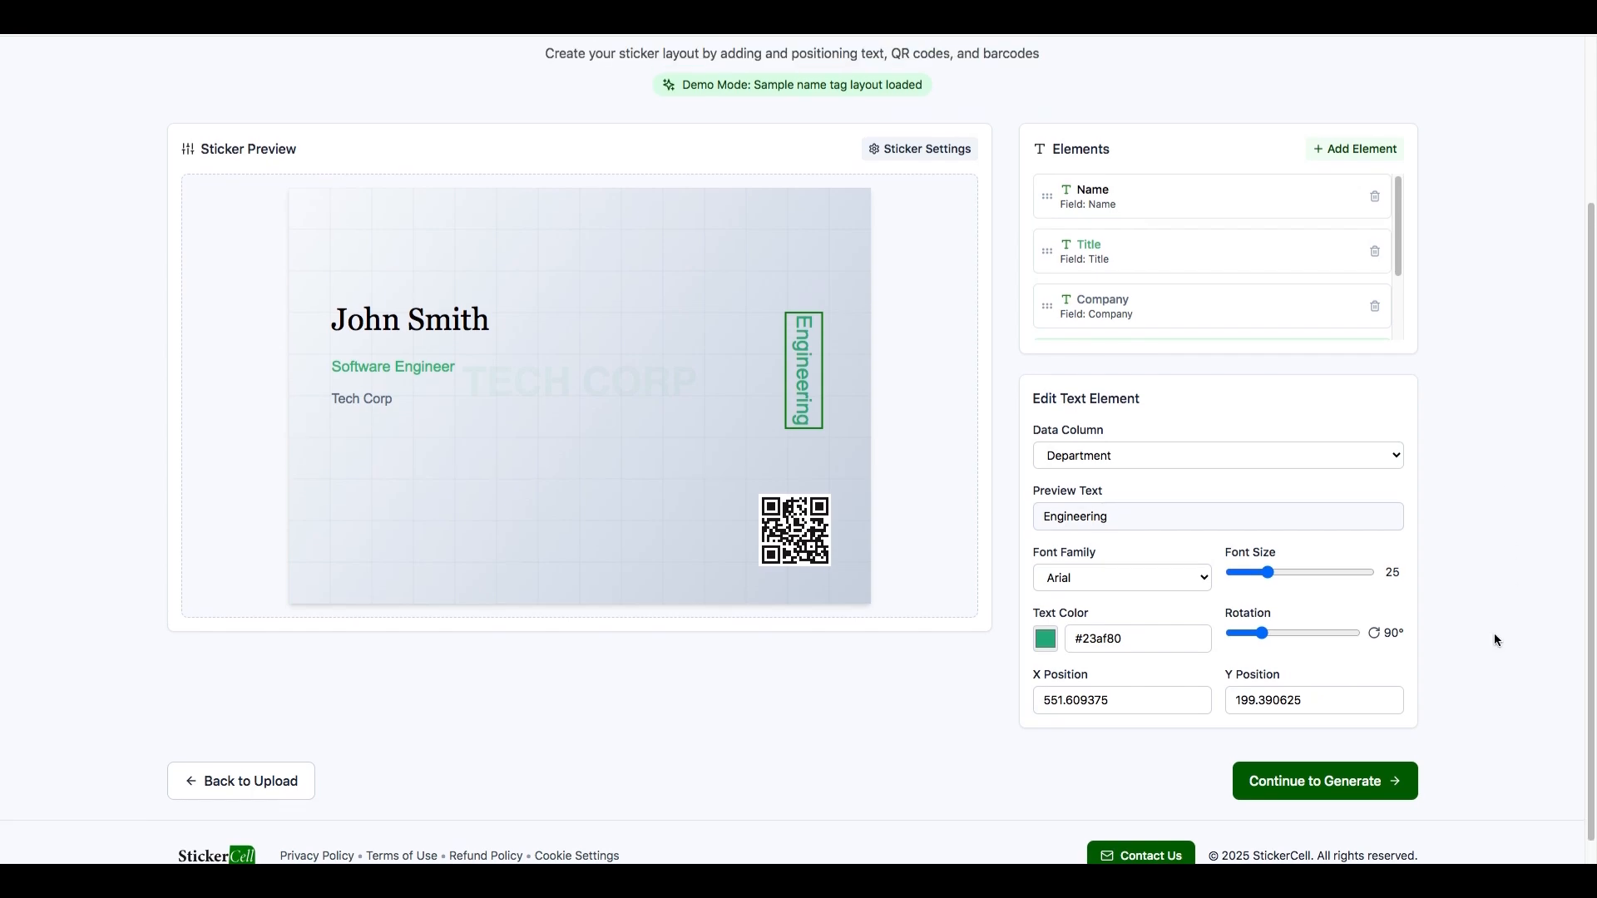
left_click(1371, 782)
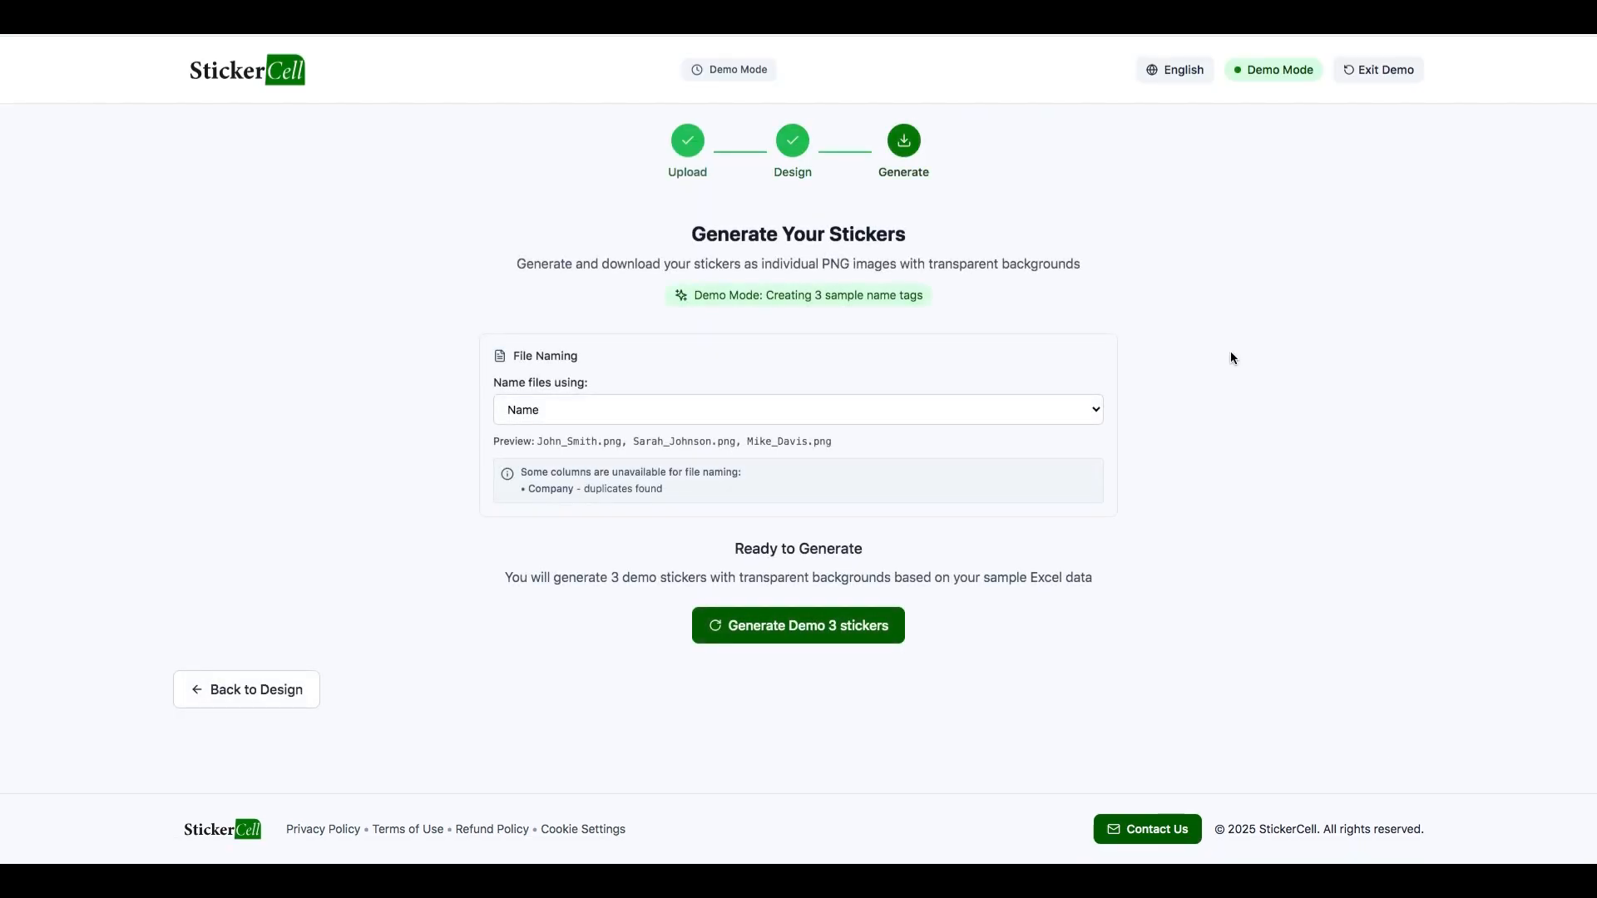
Keep Name as the file naming column and generate the 3 demo stickers.
left_click(545, 412)
left_click(546, 412)
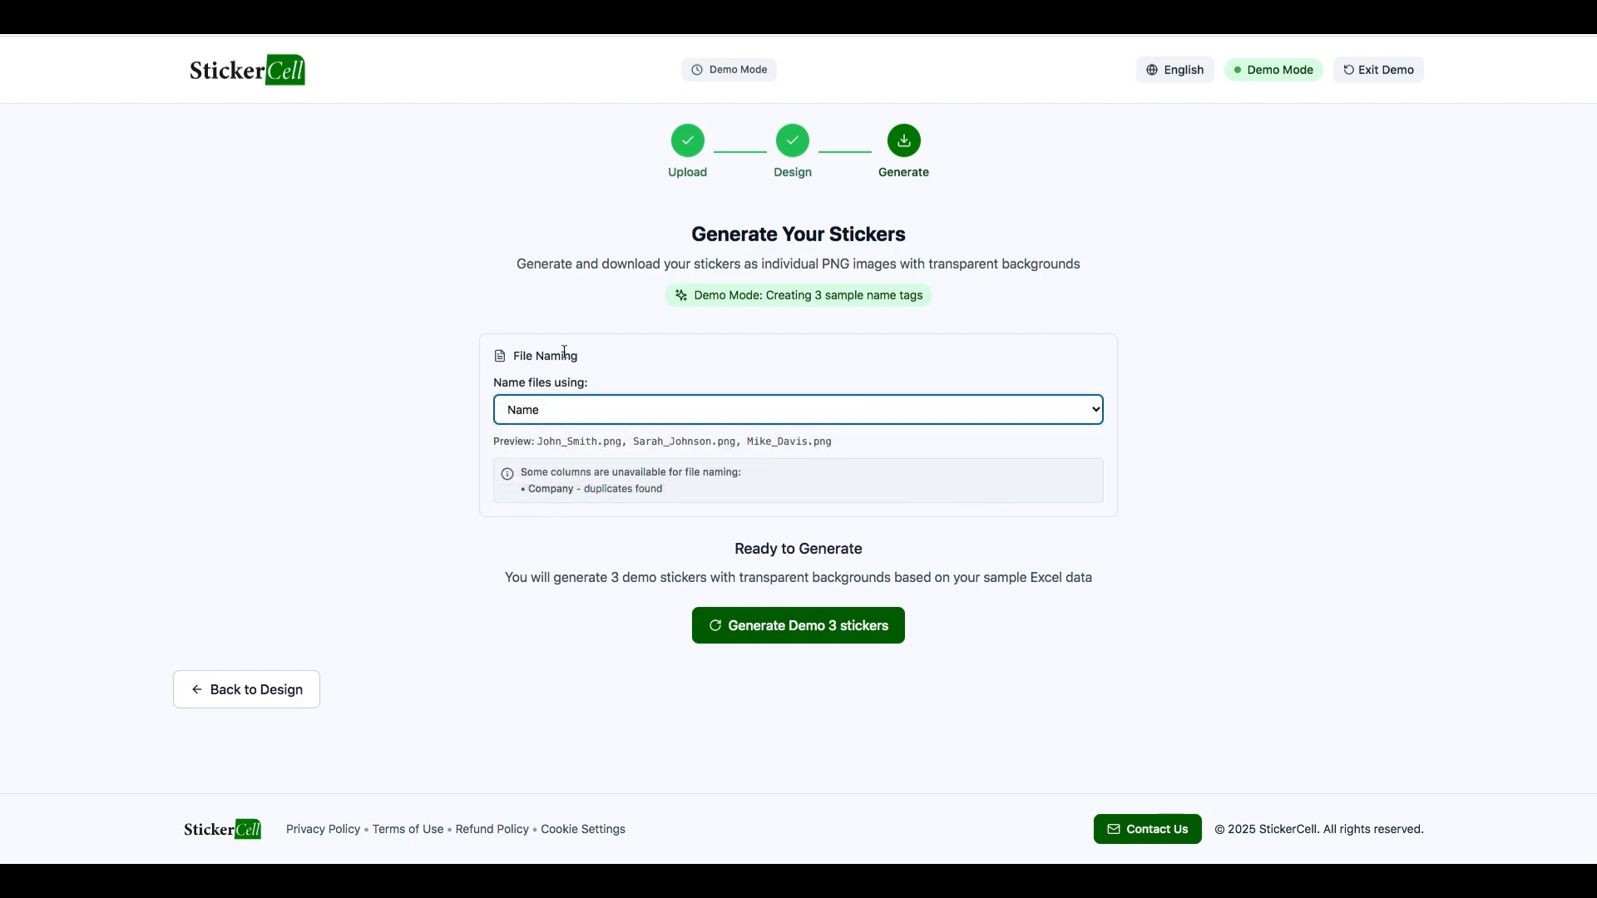
left_click(787, 637)
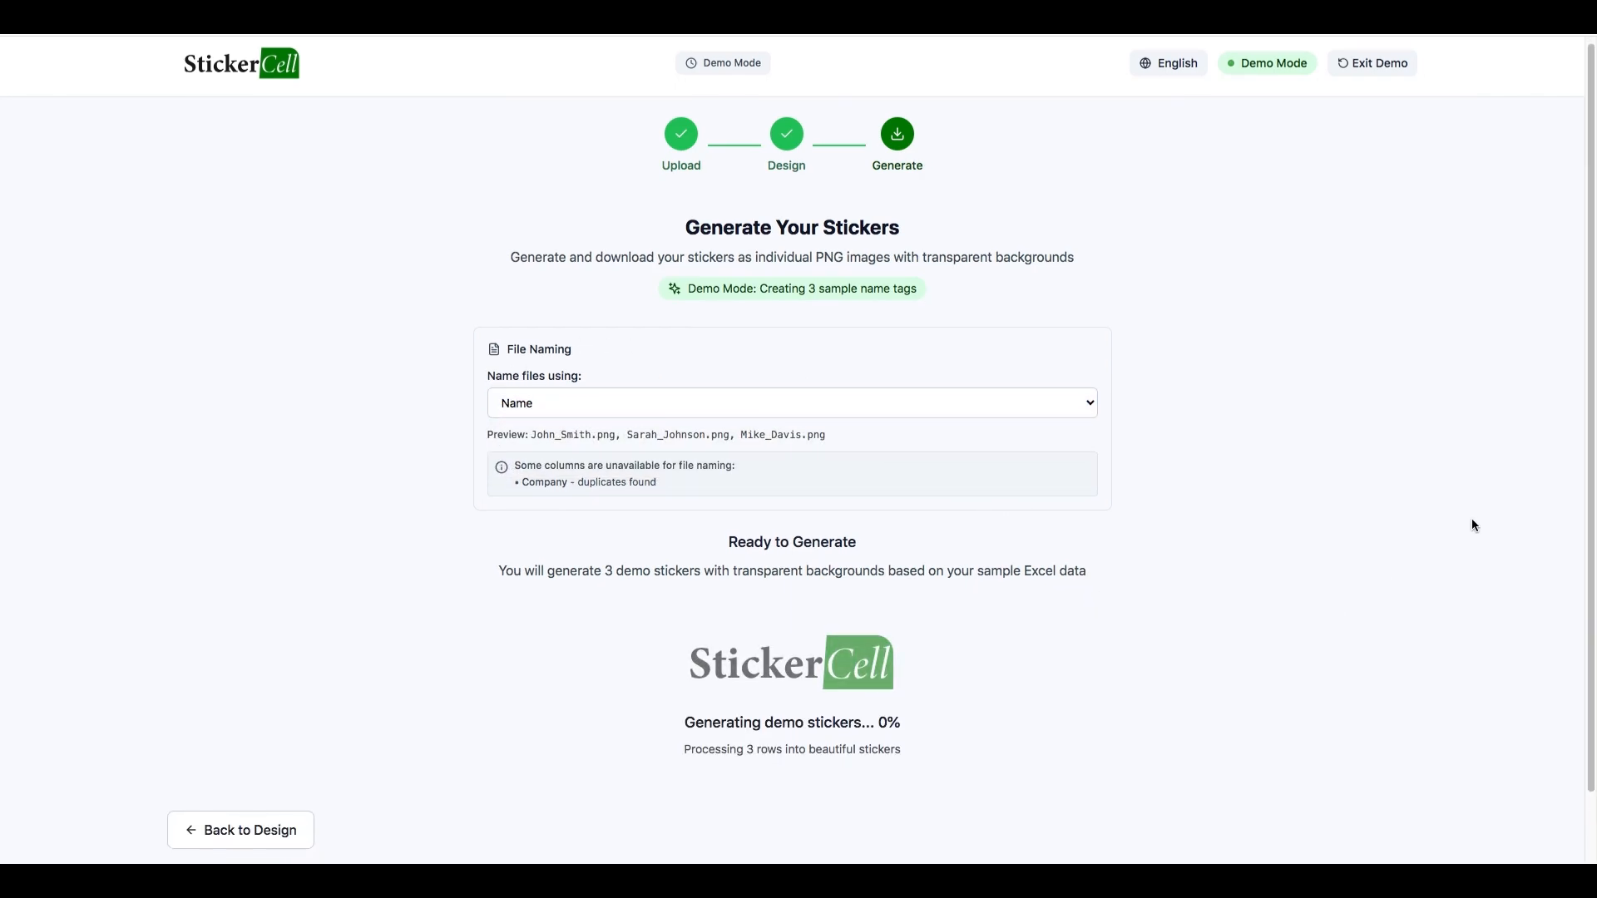
scroll(1473, 521, "down", 2)
scroll(1477, 521, "up", 2)
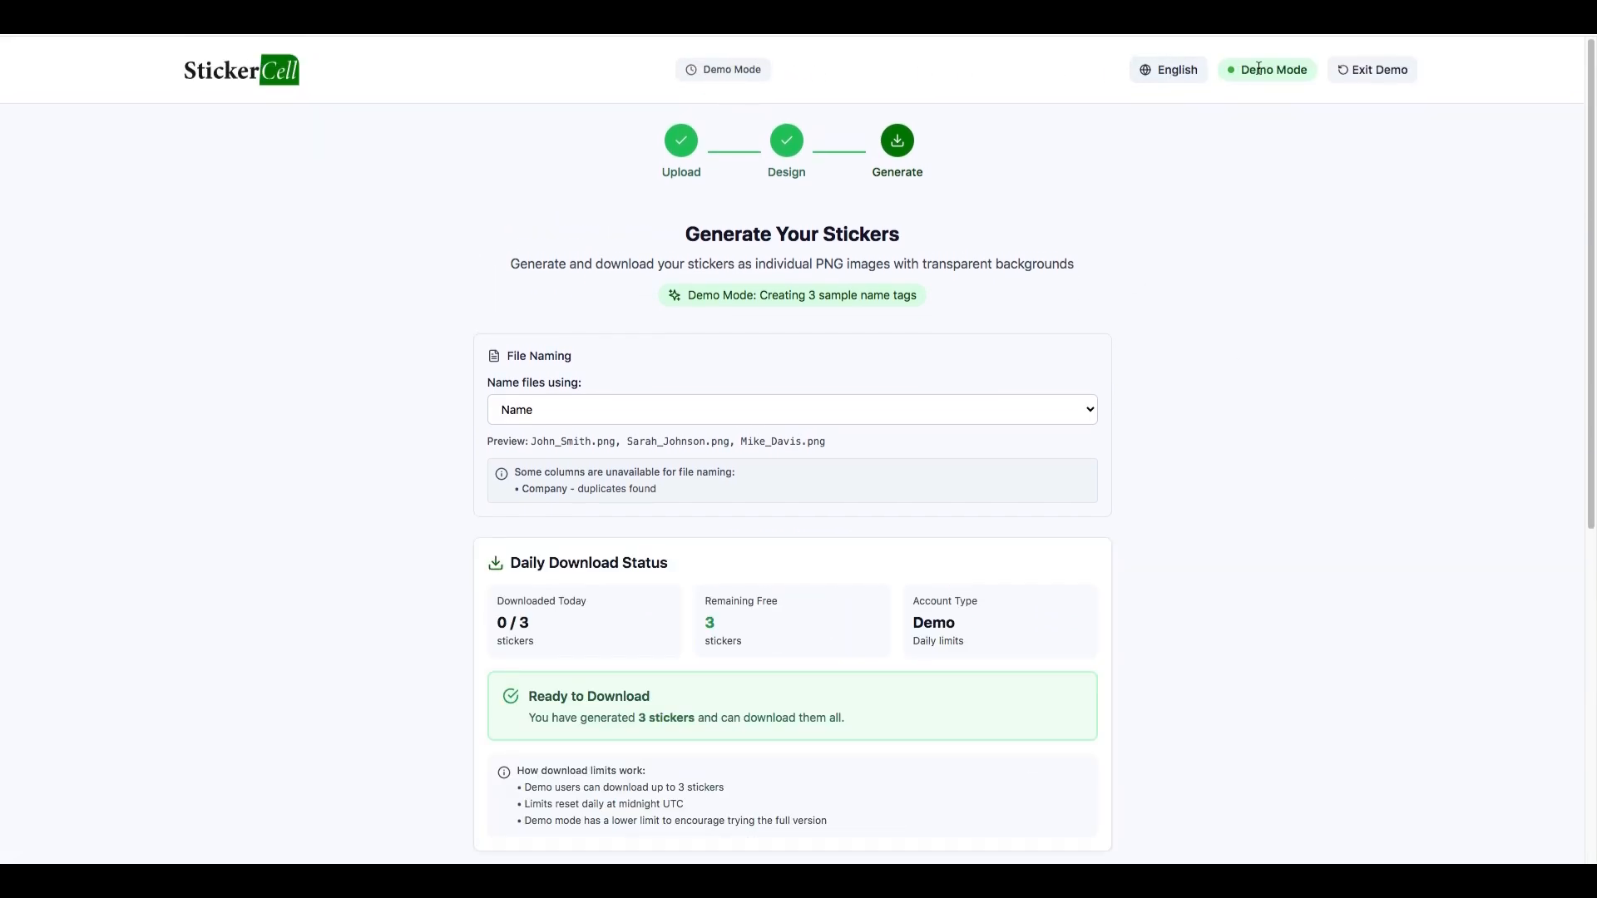
Check the available interface languages and review the daily download status, the download limit rules and the ZIP file details.
left_click(1180, 72)
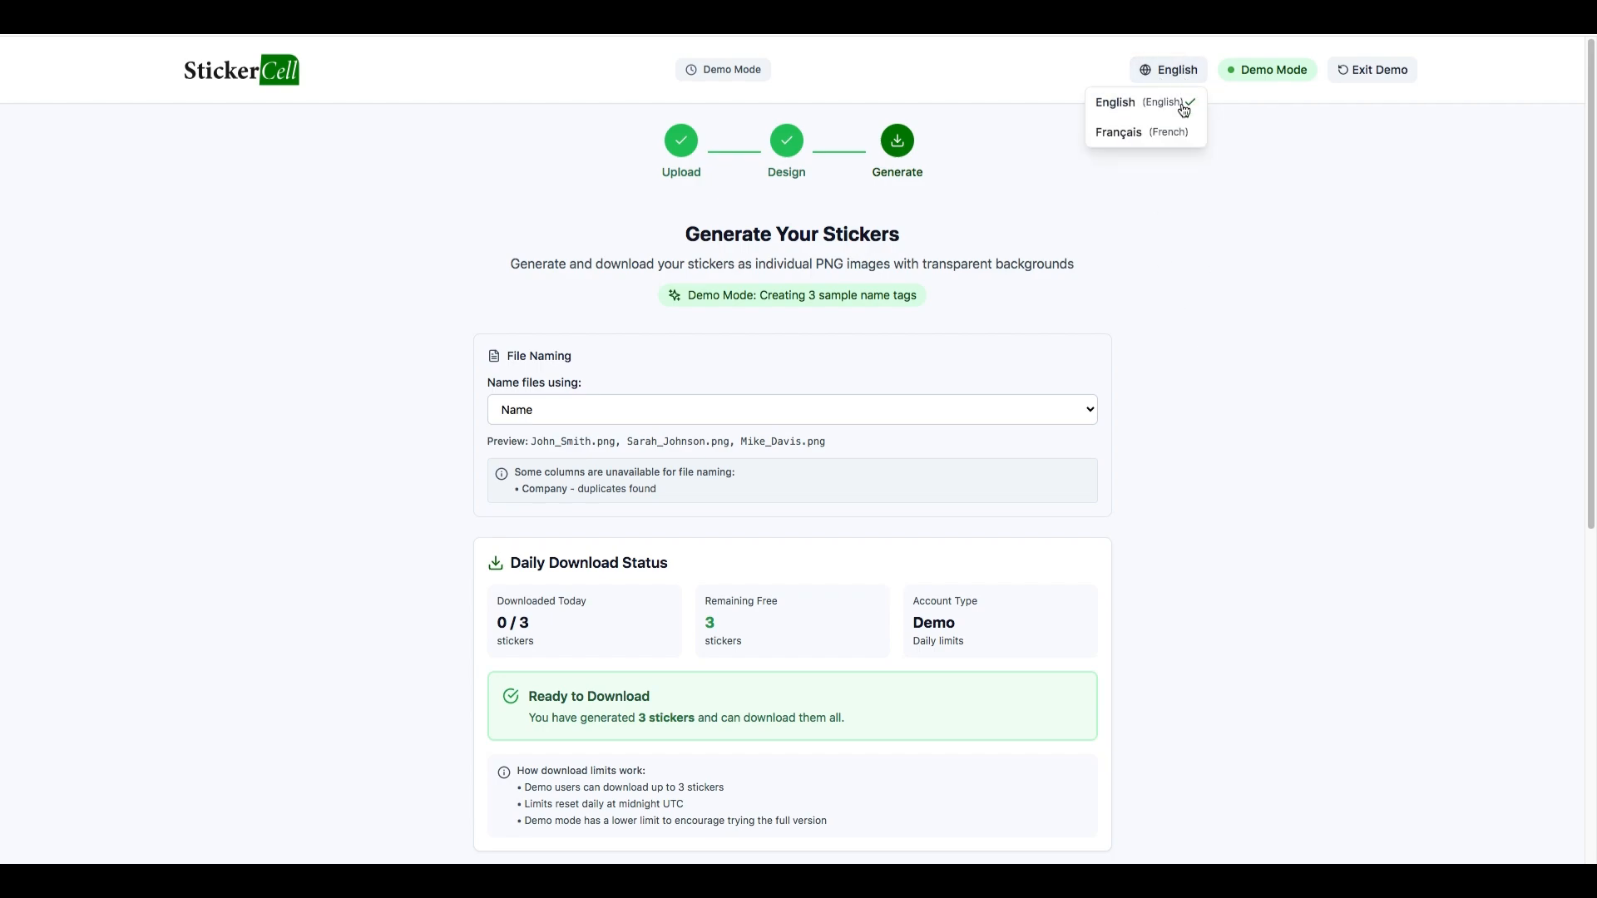
left_click(1293, 303)
scroll(1284, 439, "down", 3)
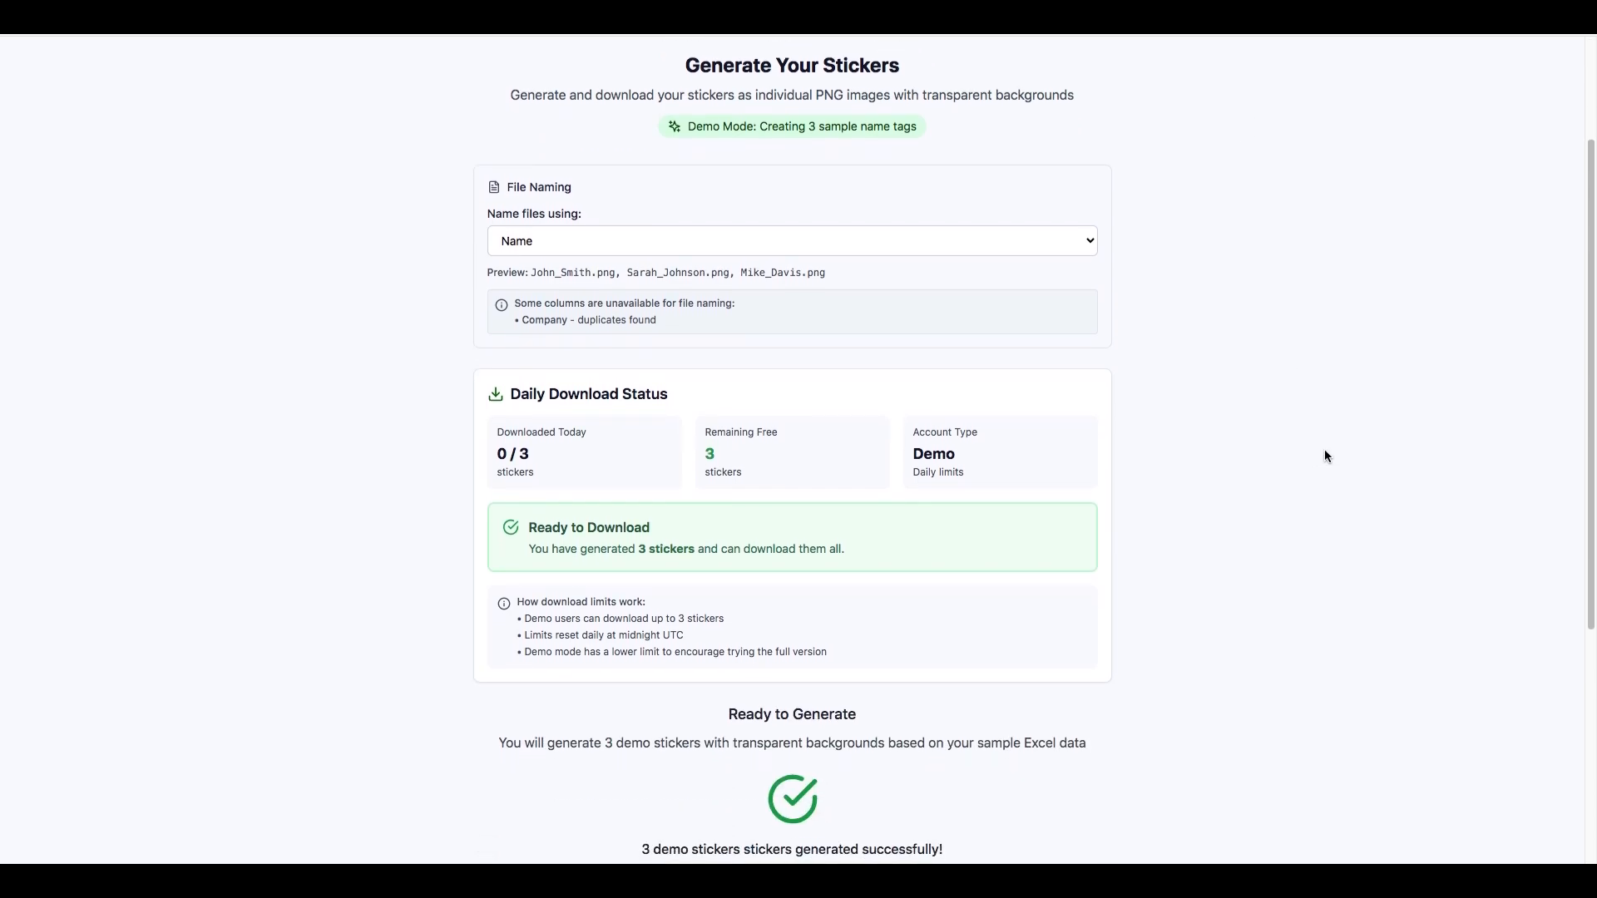
scroll(1340, 438, "down", 5)
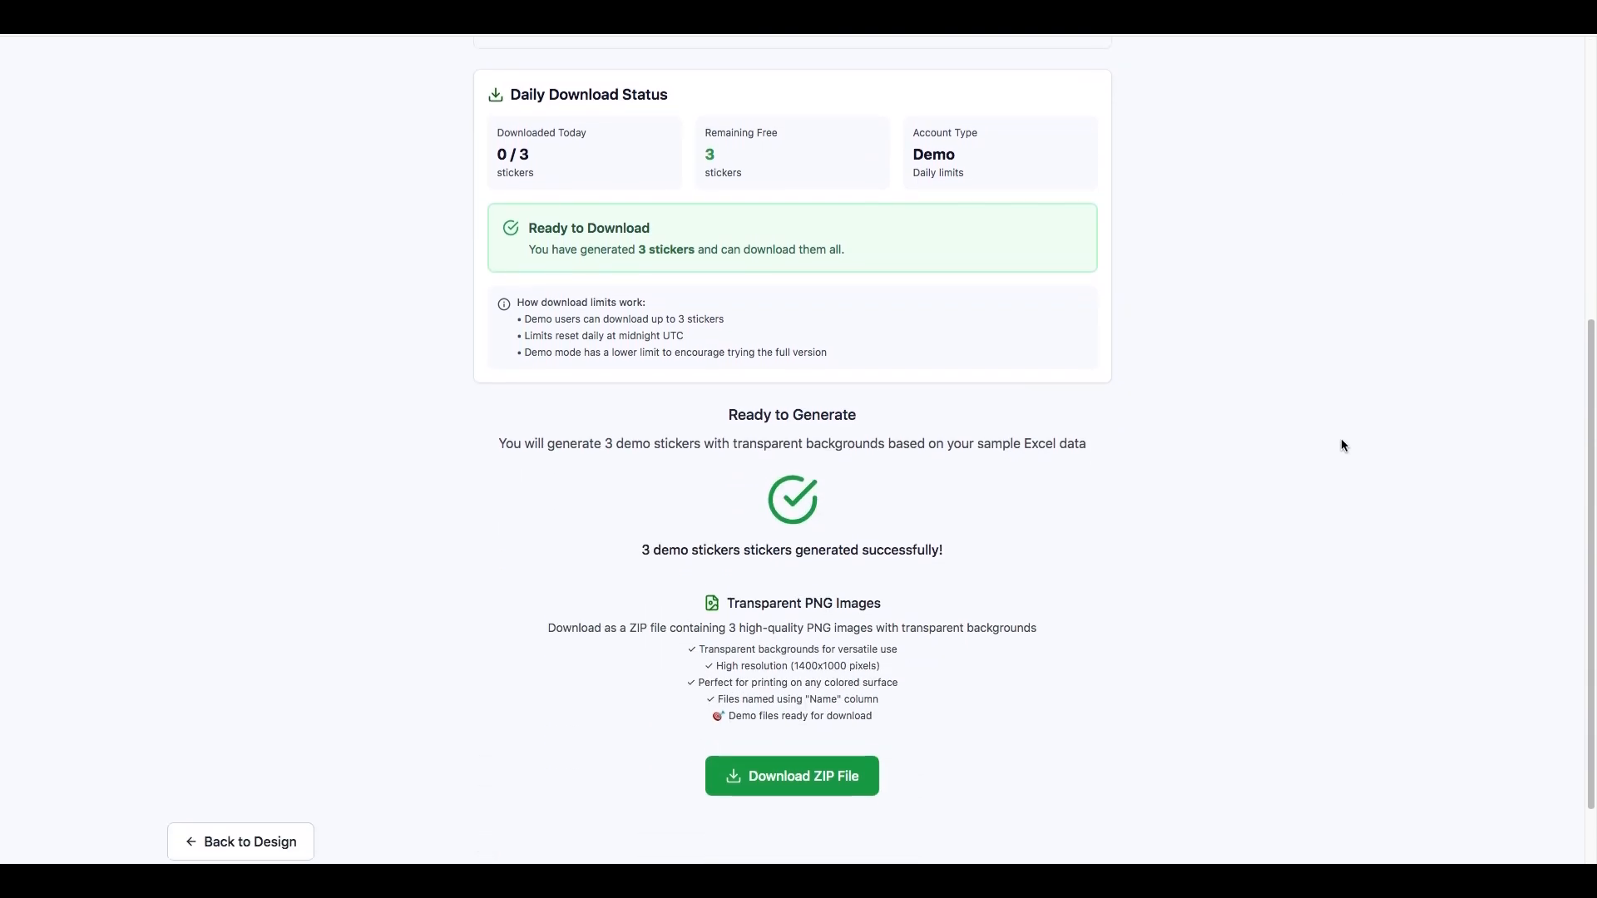
scroll(1341, 437, "up", 2)
scroll(1339, 437, "up", 3)
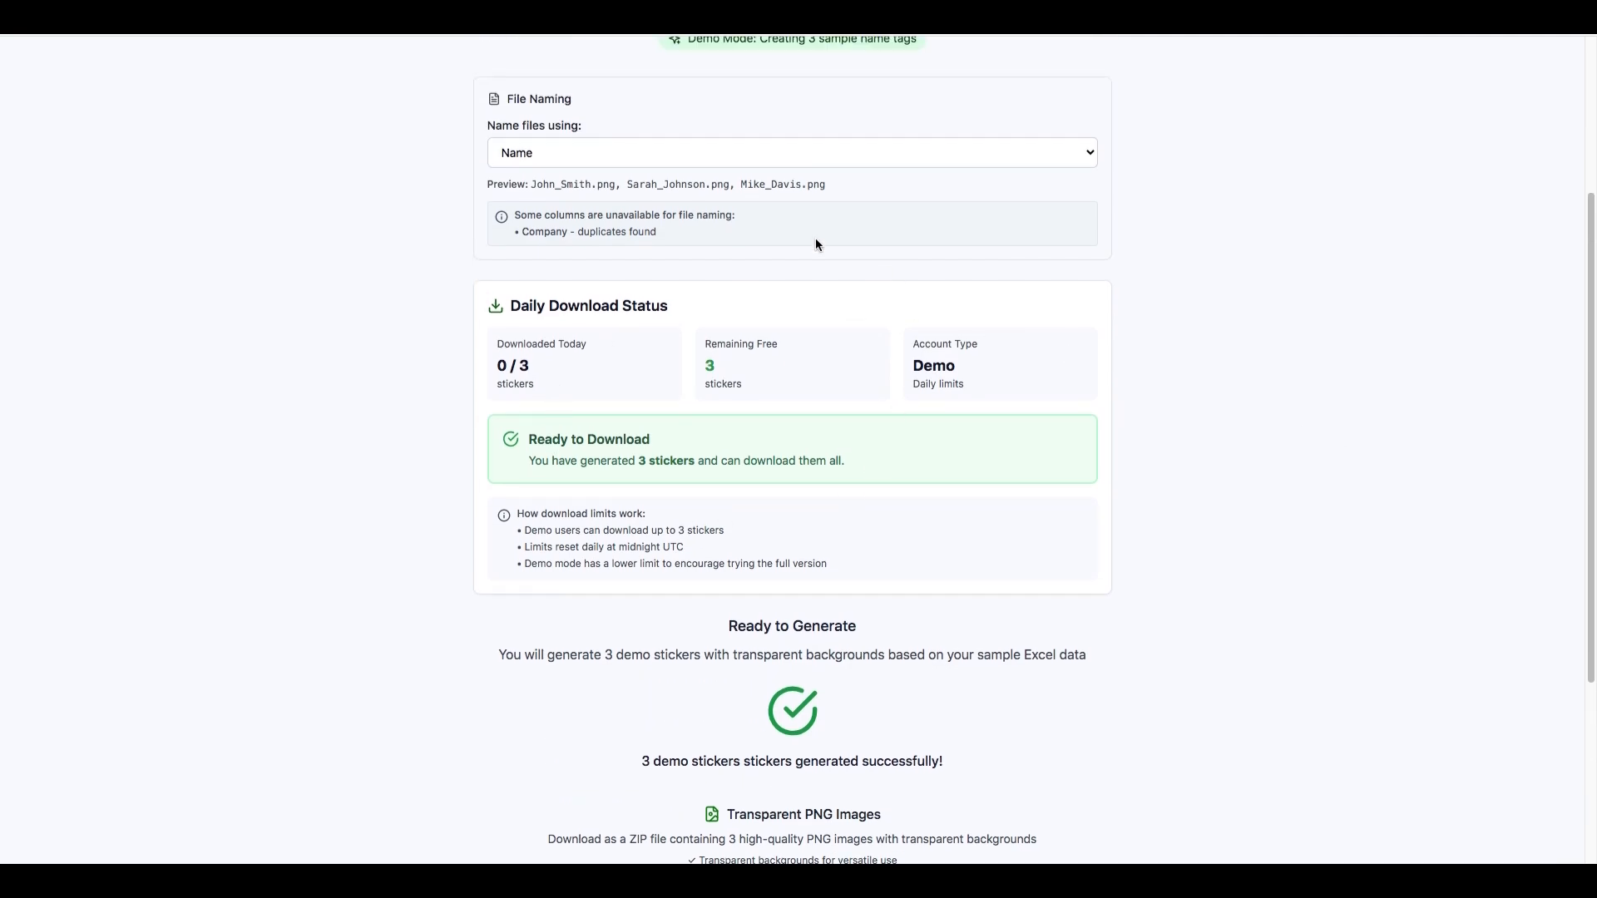
scroll(825, 237, "down", 1)
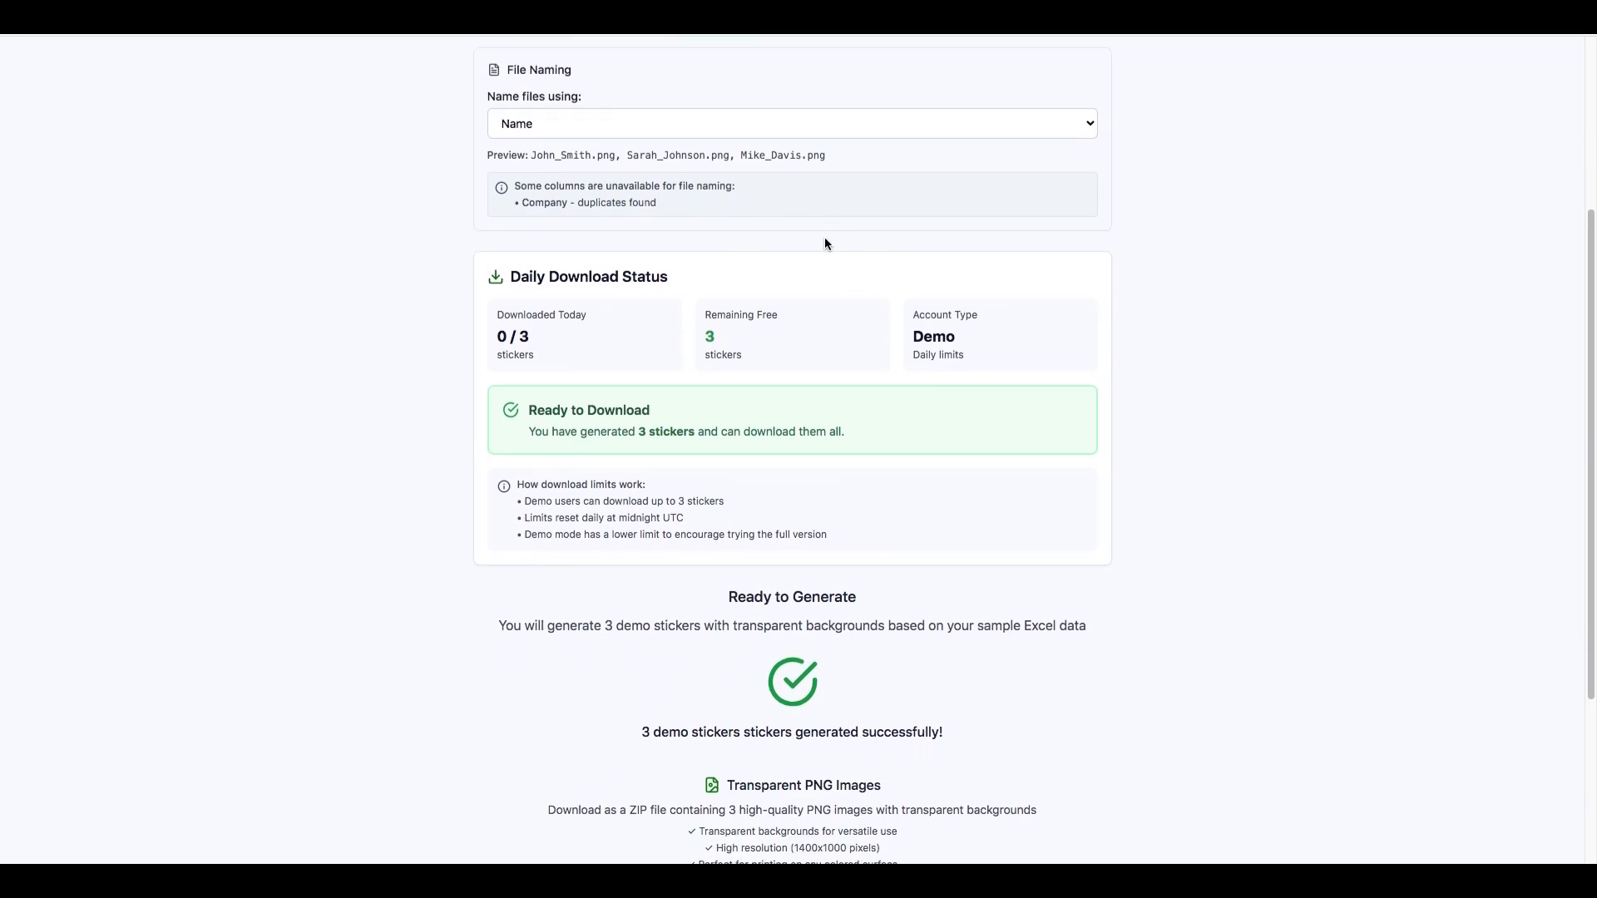
scroll(824, 237, "up", 4)
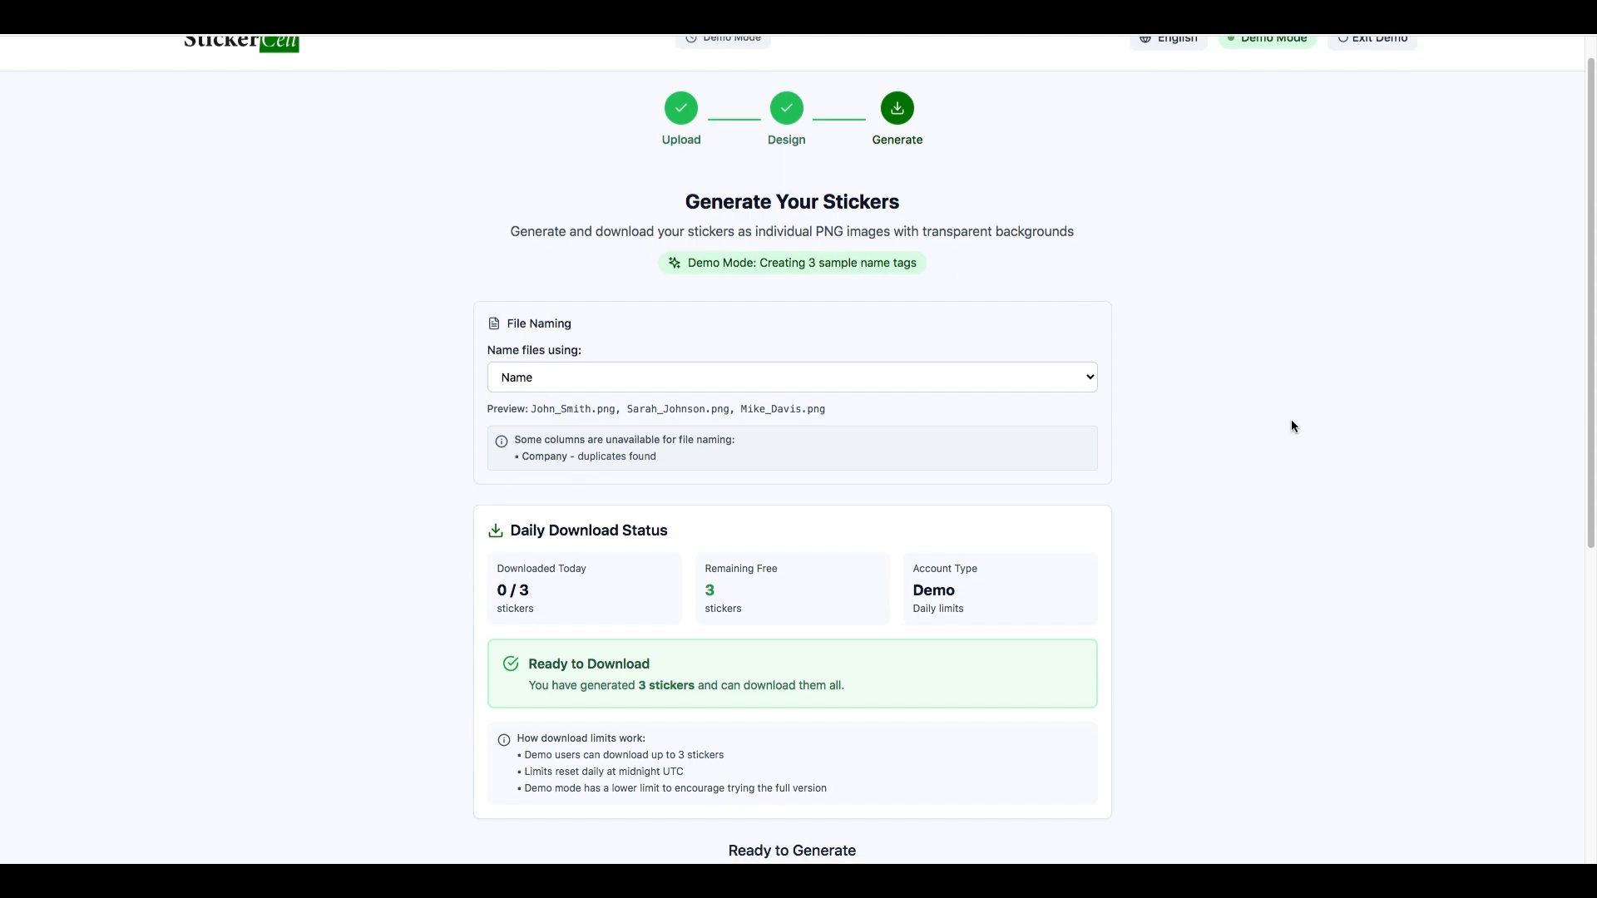
scroll(1289, 424, "down", 4)
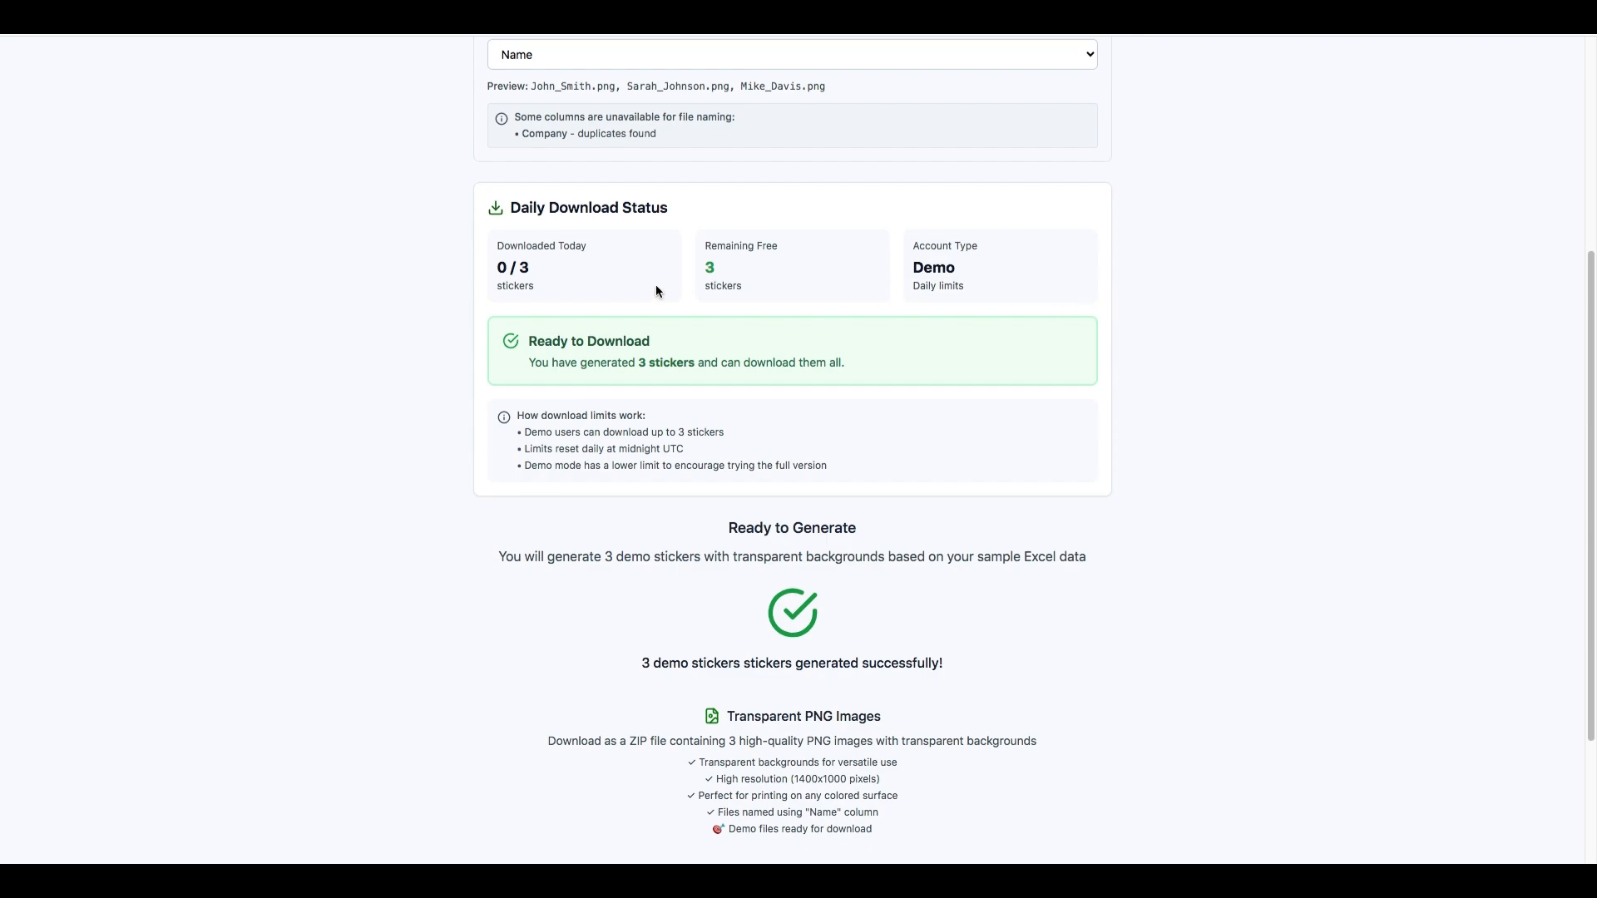
scroll(1249, 337, "up", 1)
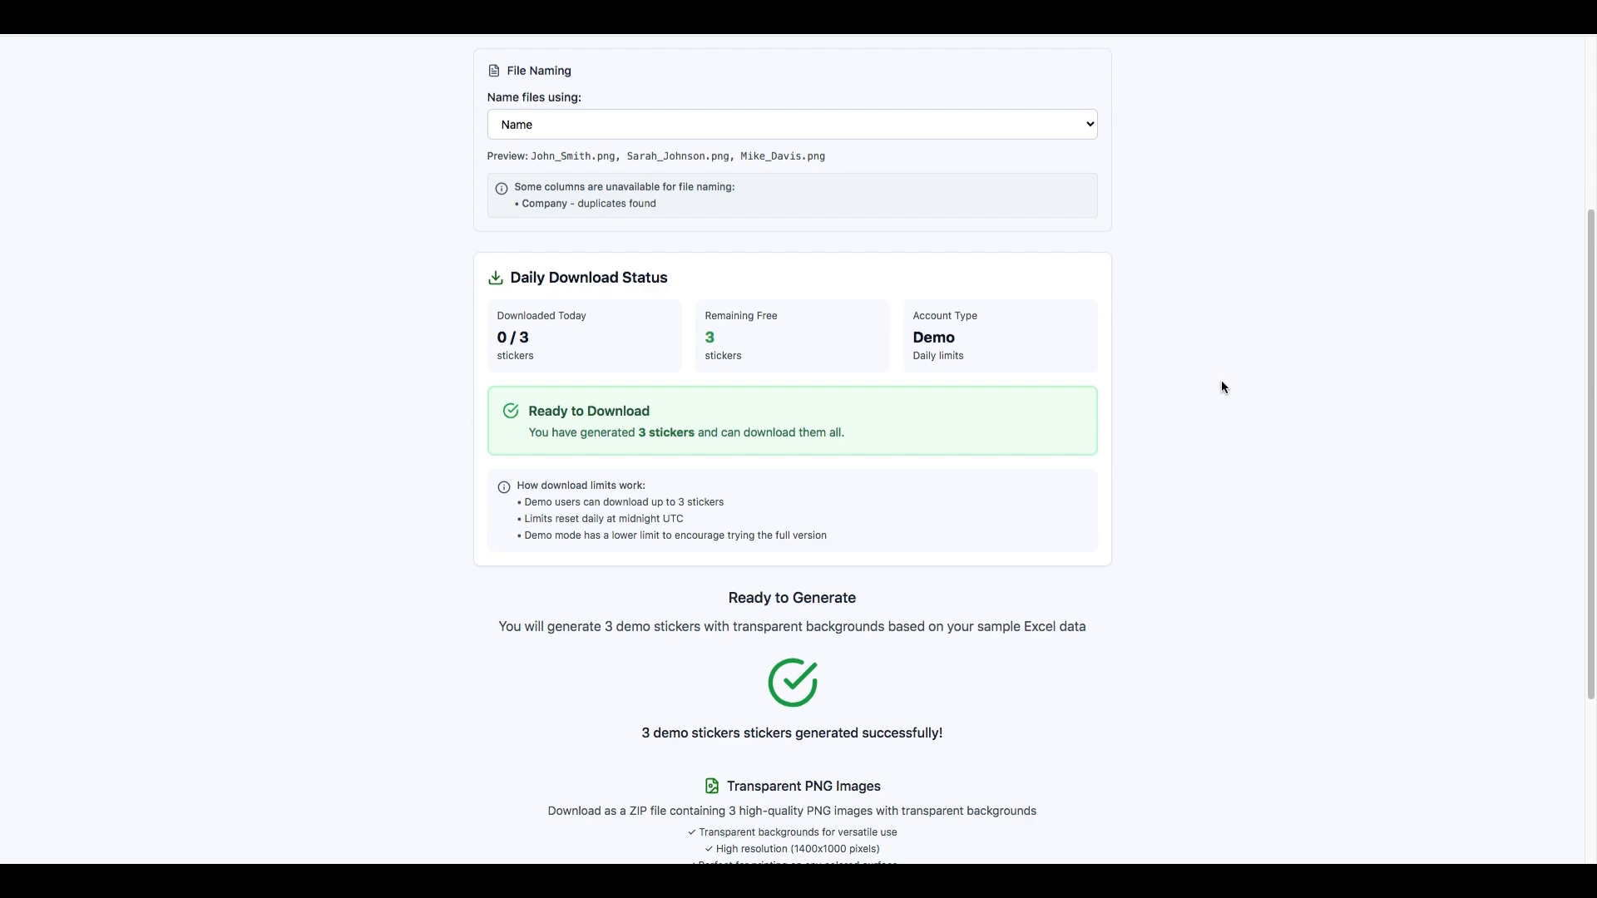
scroll(1231, 391, "up", 5)
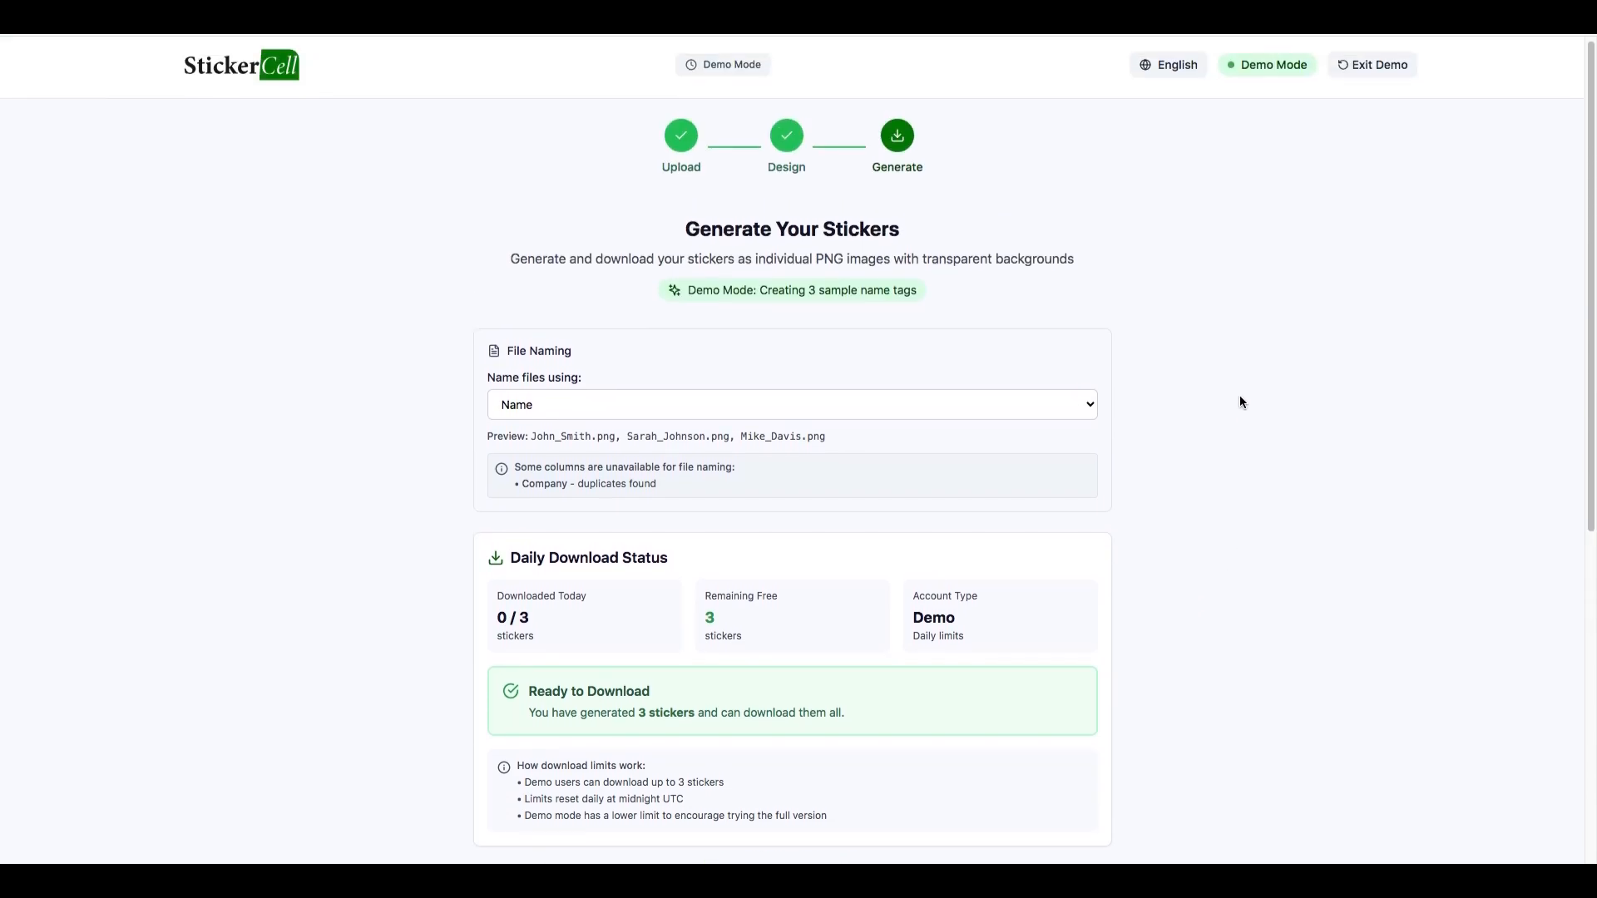
scroll(1248, 402, "down", 4)
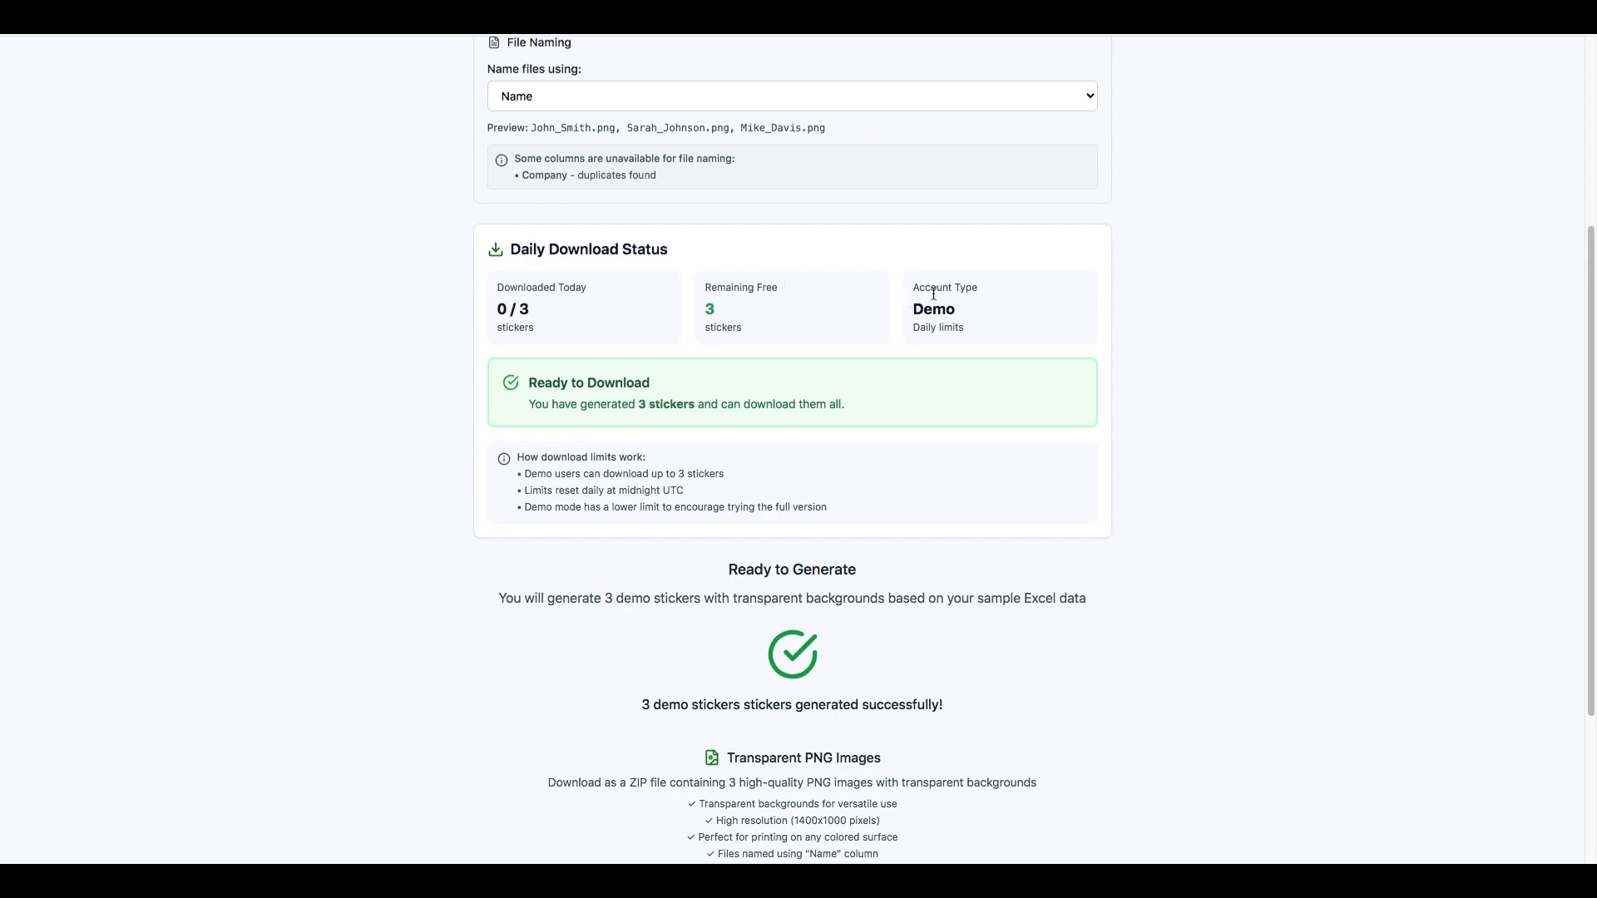
scroll(1300, 453, "down", 3)
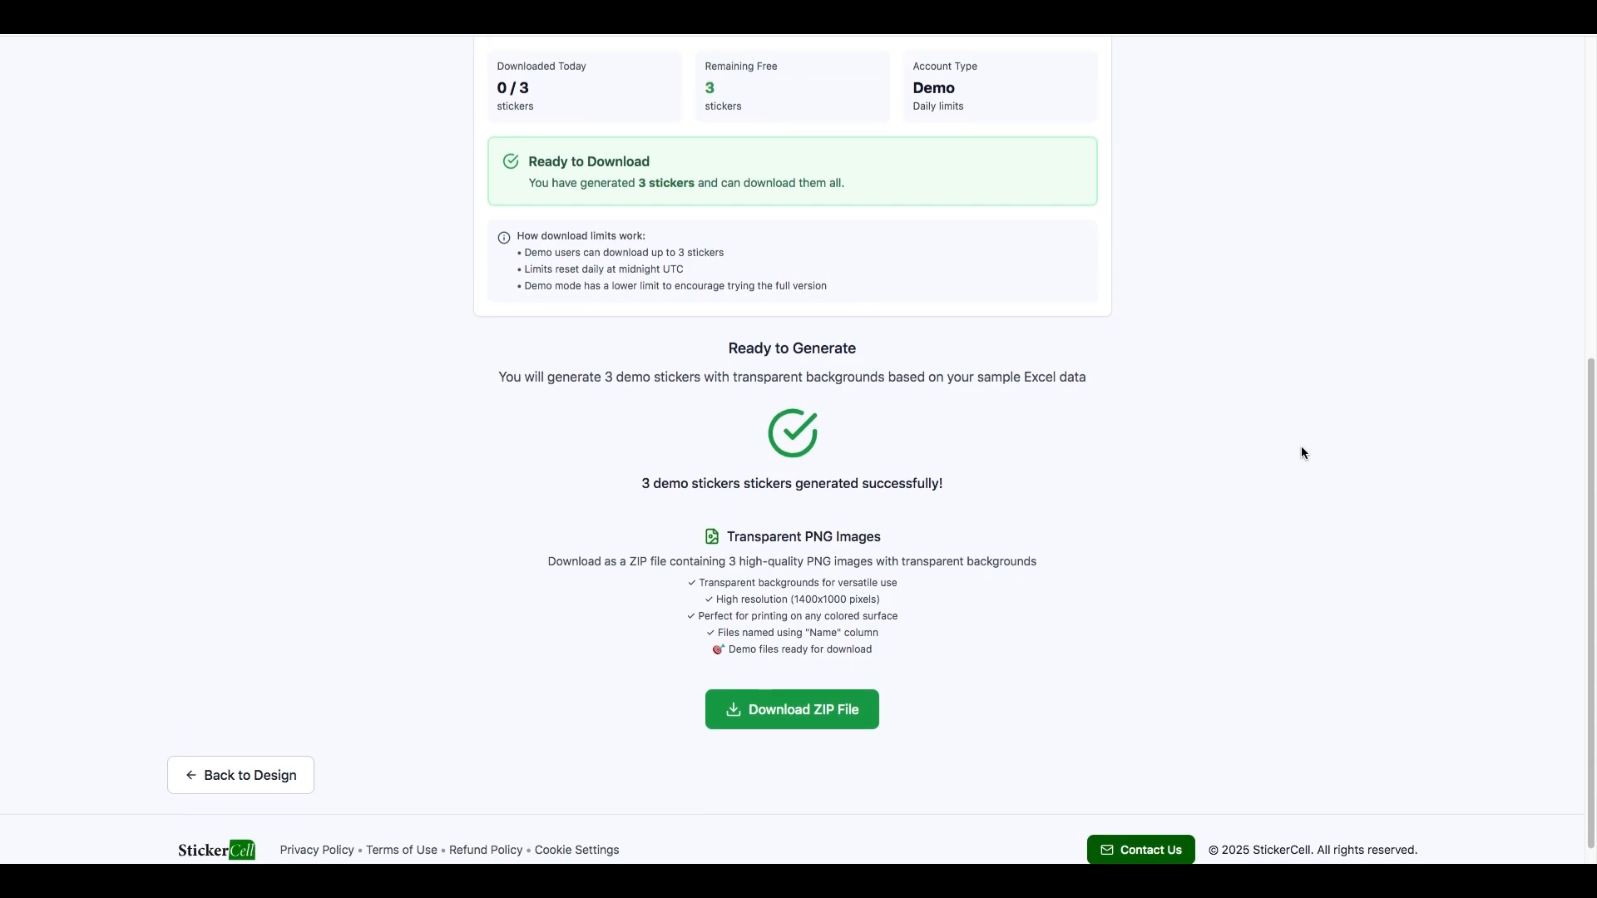
scroll(1300, 453, "up", 6)
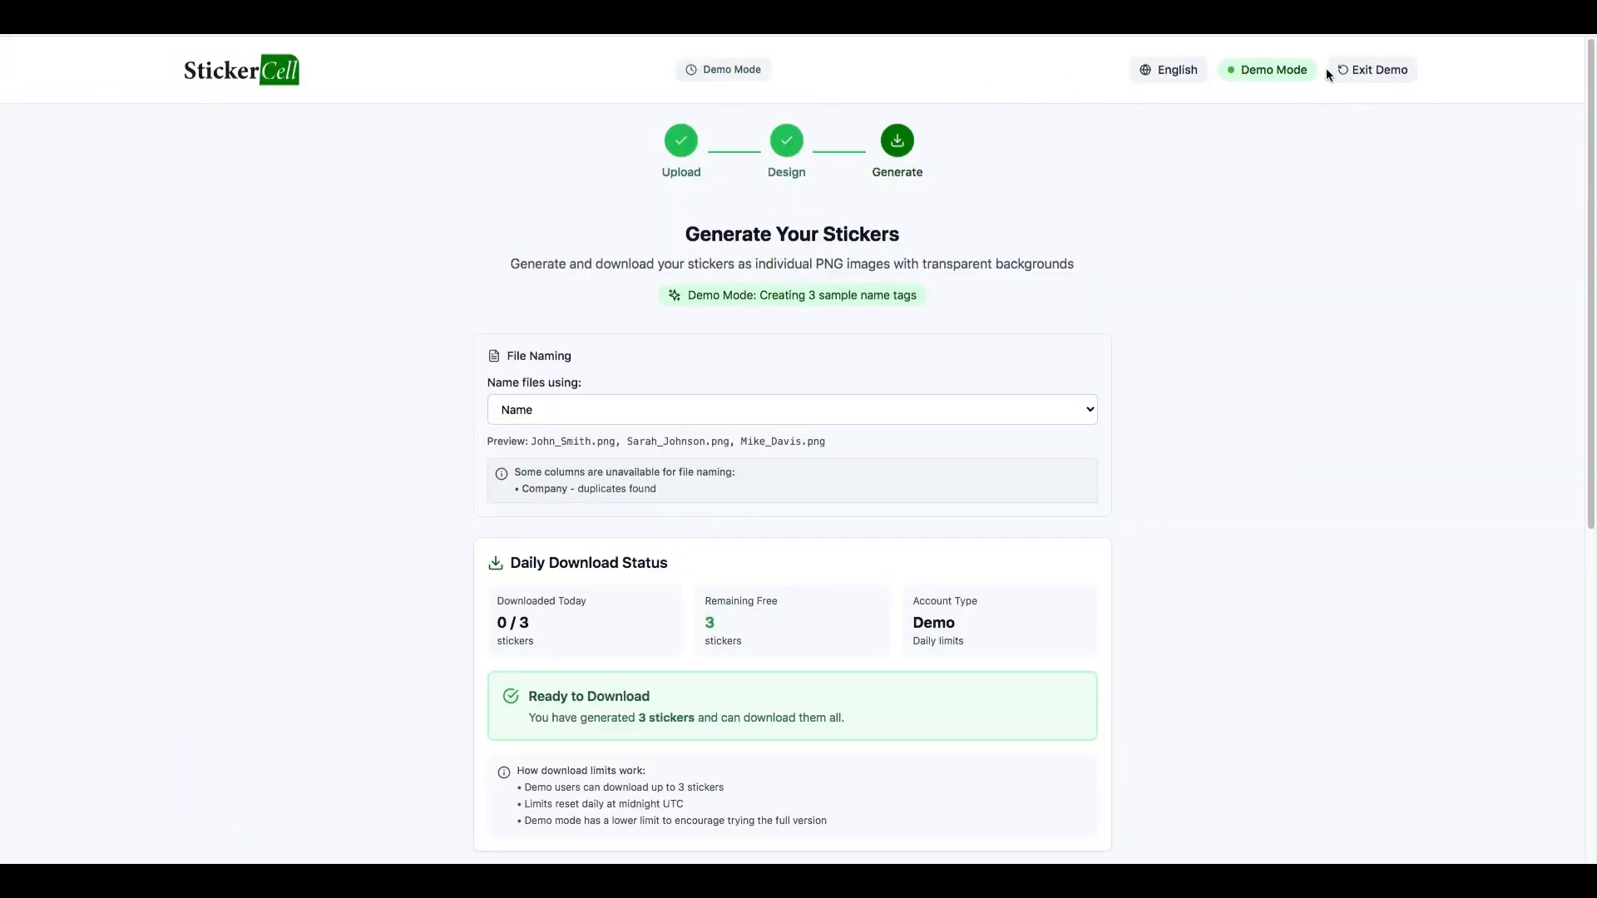
Download the generated demo stickers as a ZIP file.
scroll(1242, 526, "down", 7)
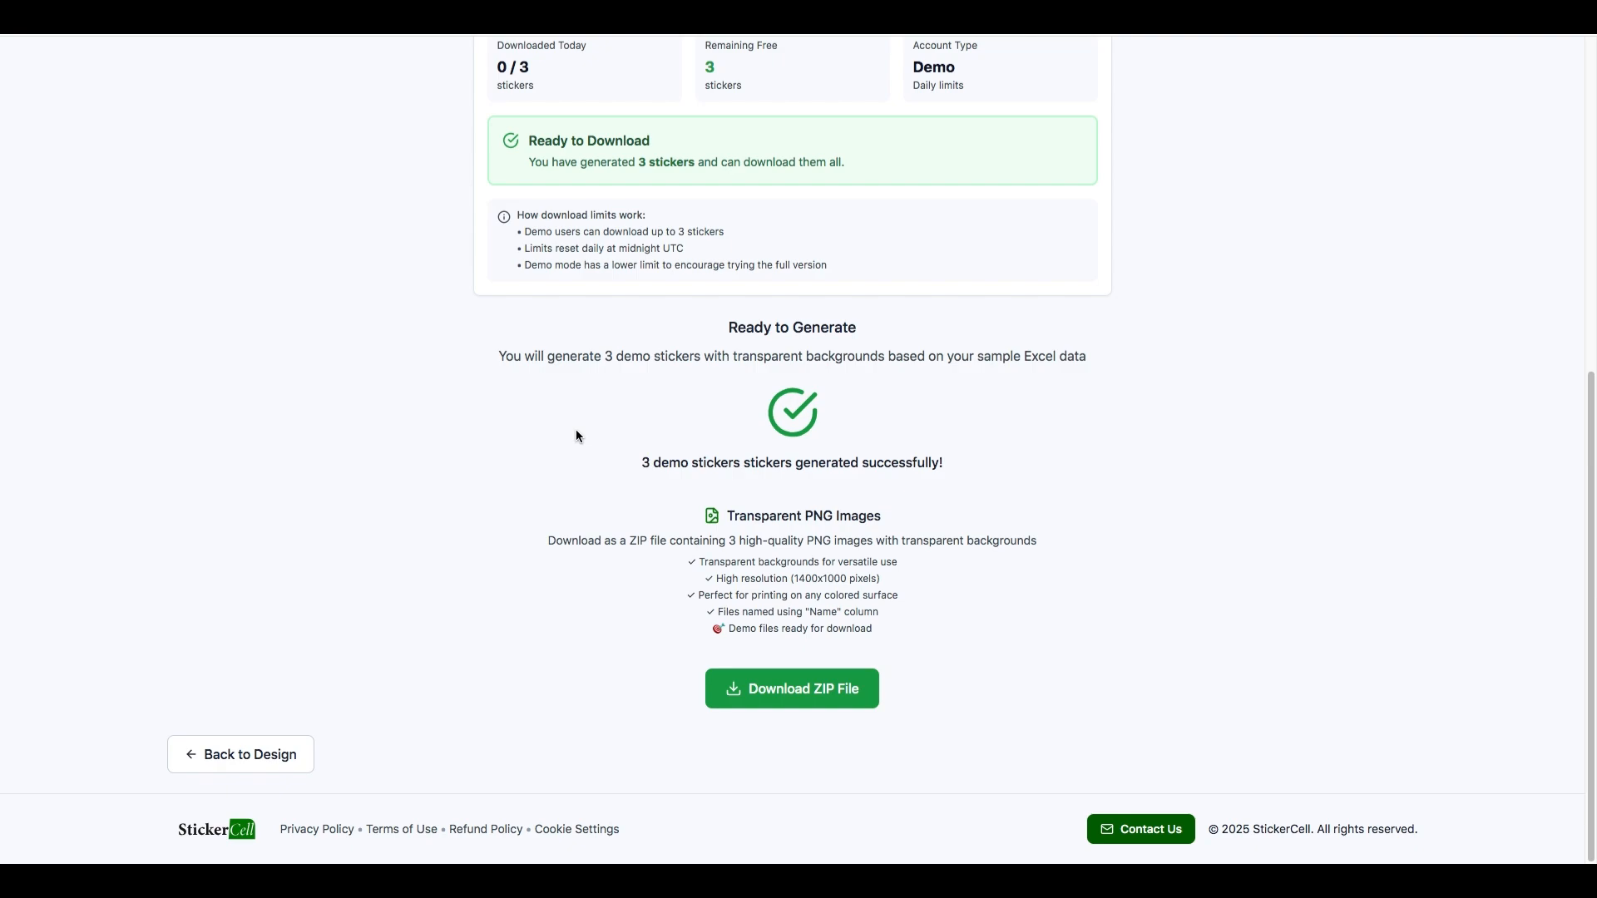
scroll(1303, 459, "up", 1)
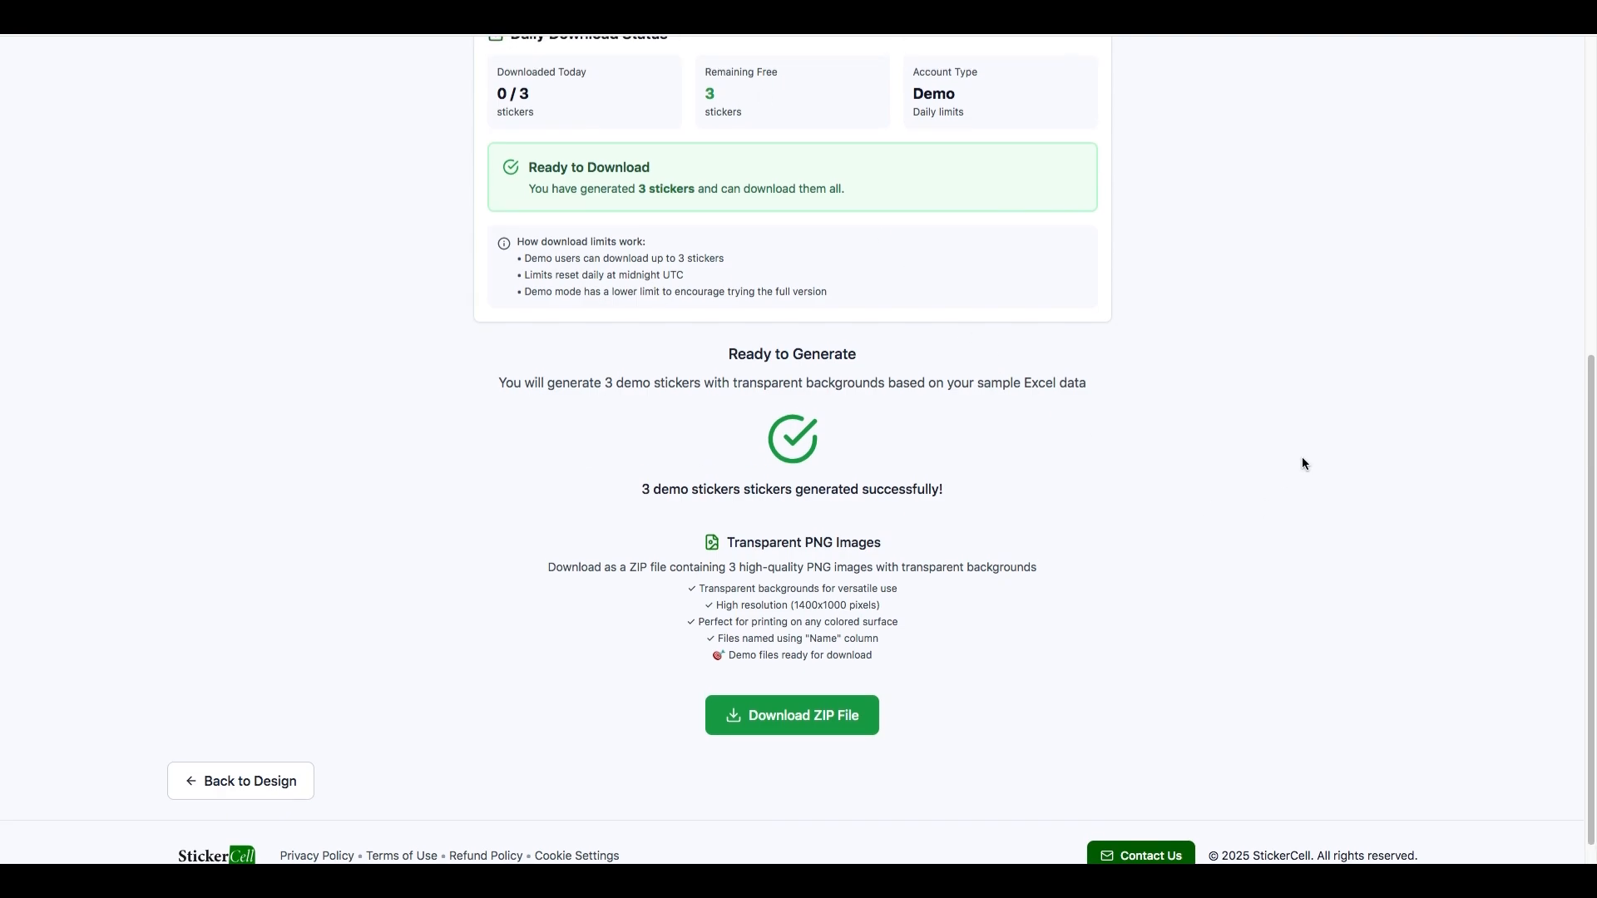
scroll(1302, 458, "down", 1)
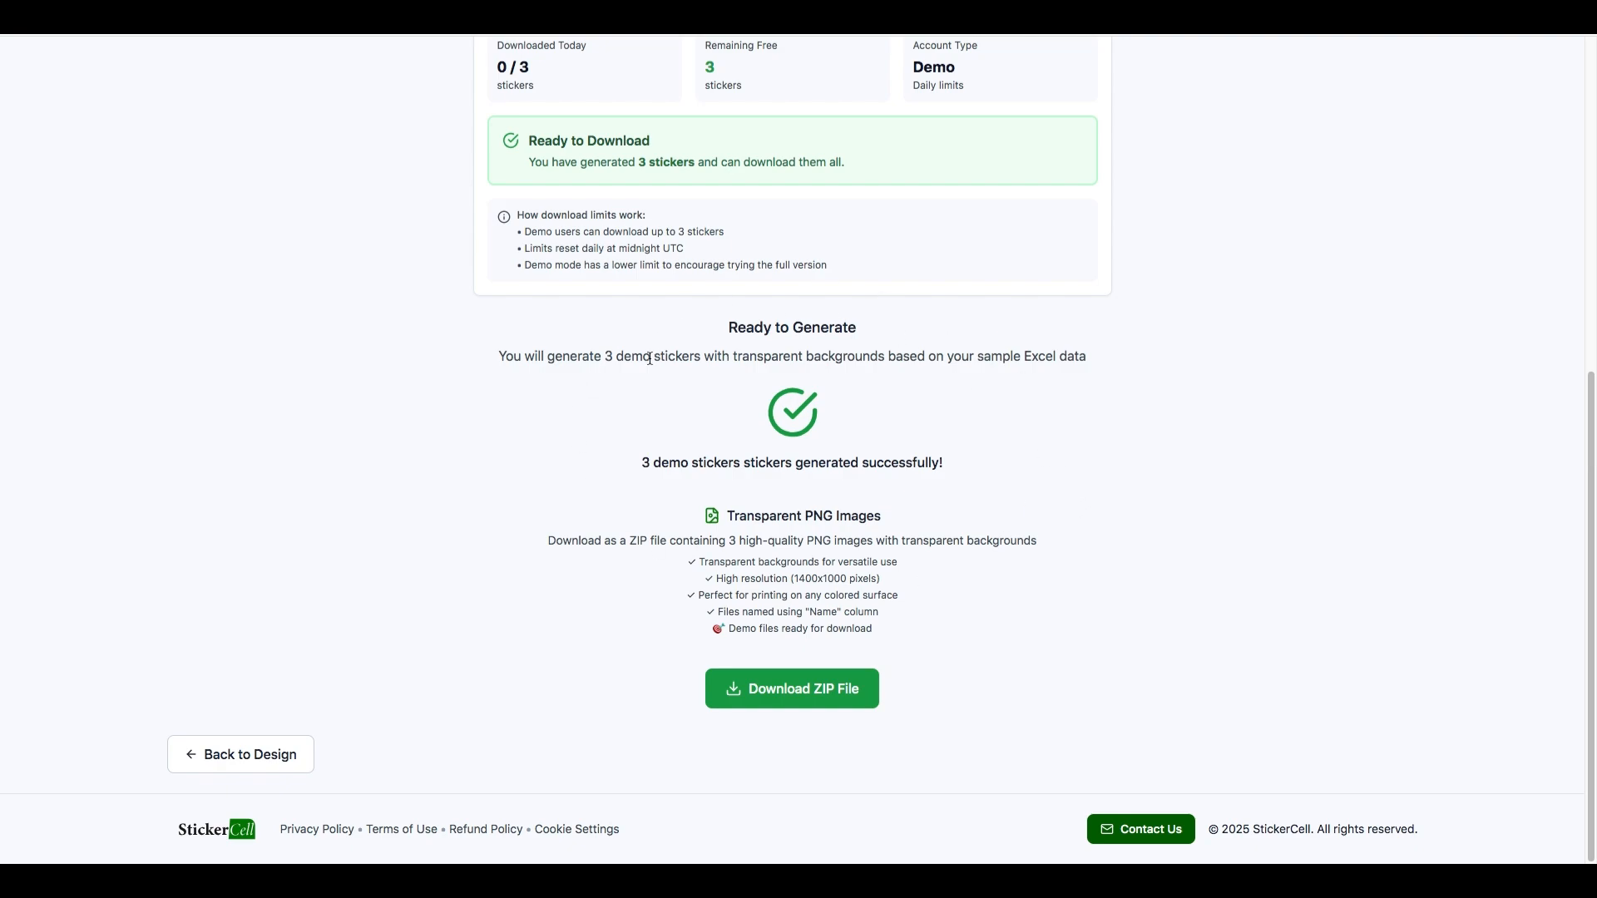
left_click(794, 697)
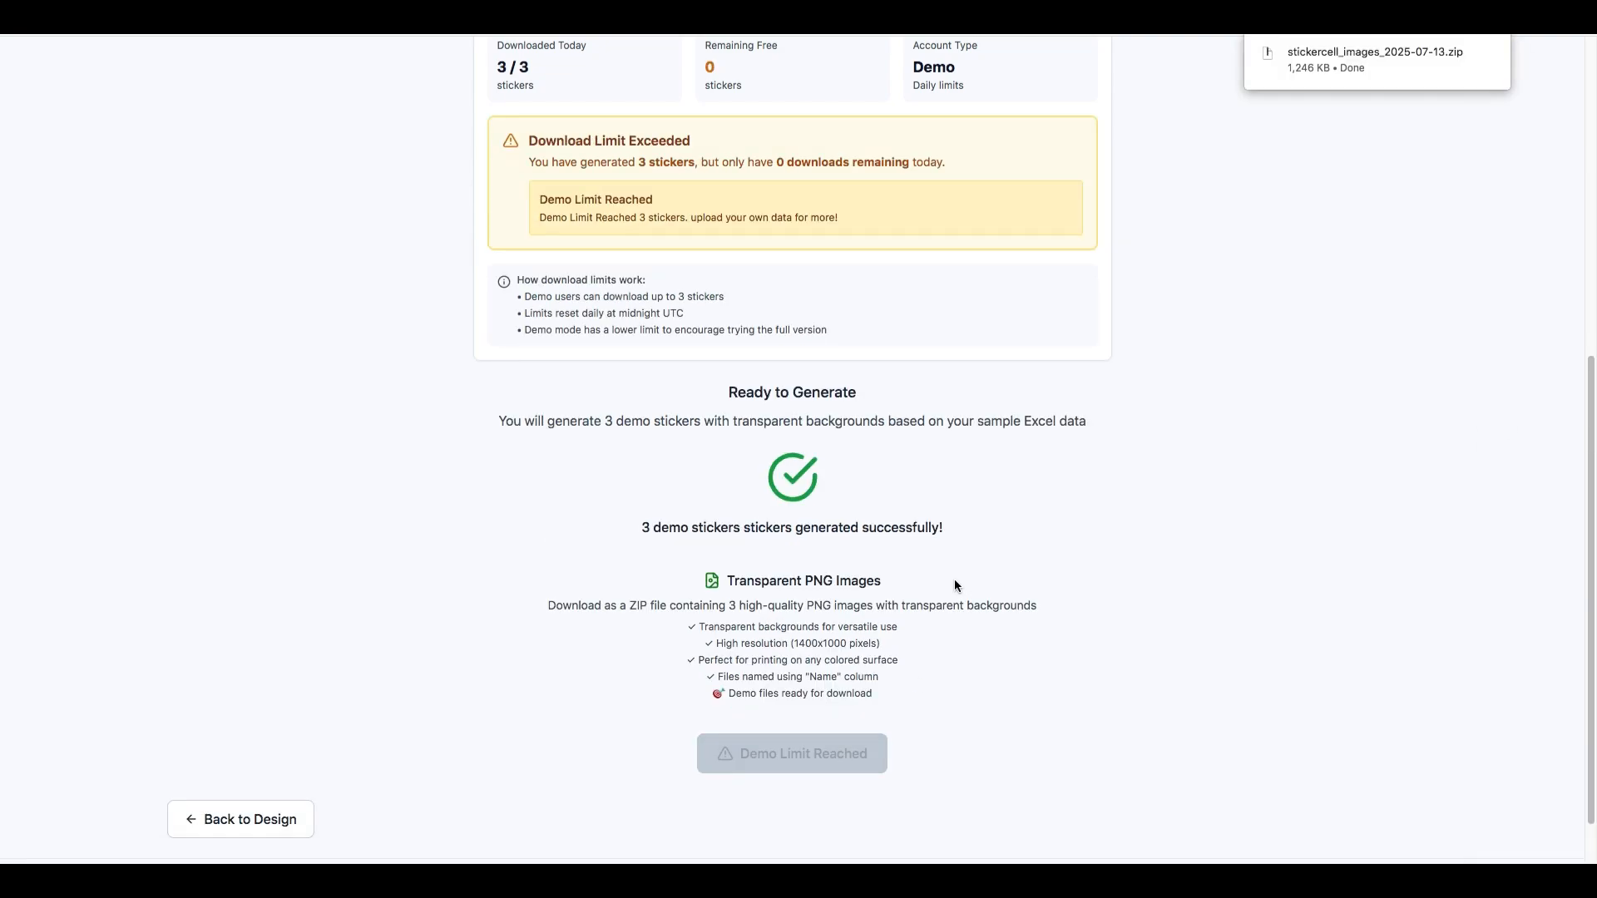
Review the daily download status and the demo limit notice after the download.
scroll(1281, 492, "down", 1)
scroll(1281, 492, "up", 6)
scroll(1282, 493, "down", 2)
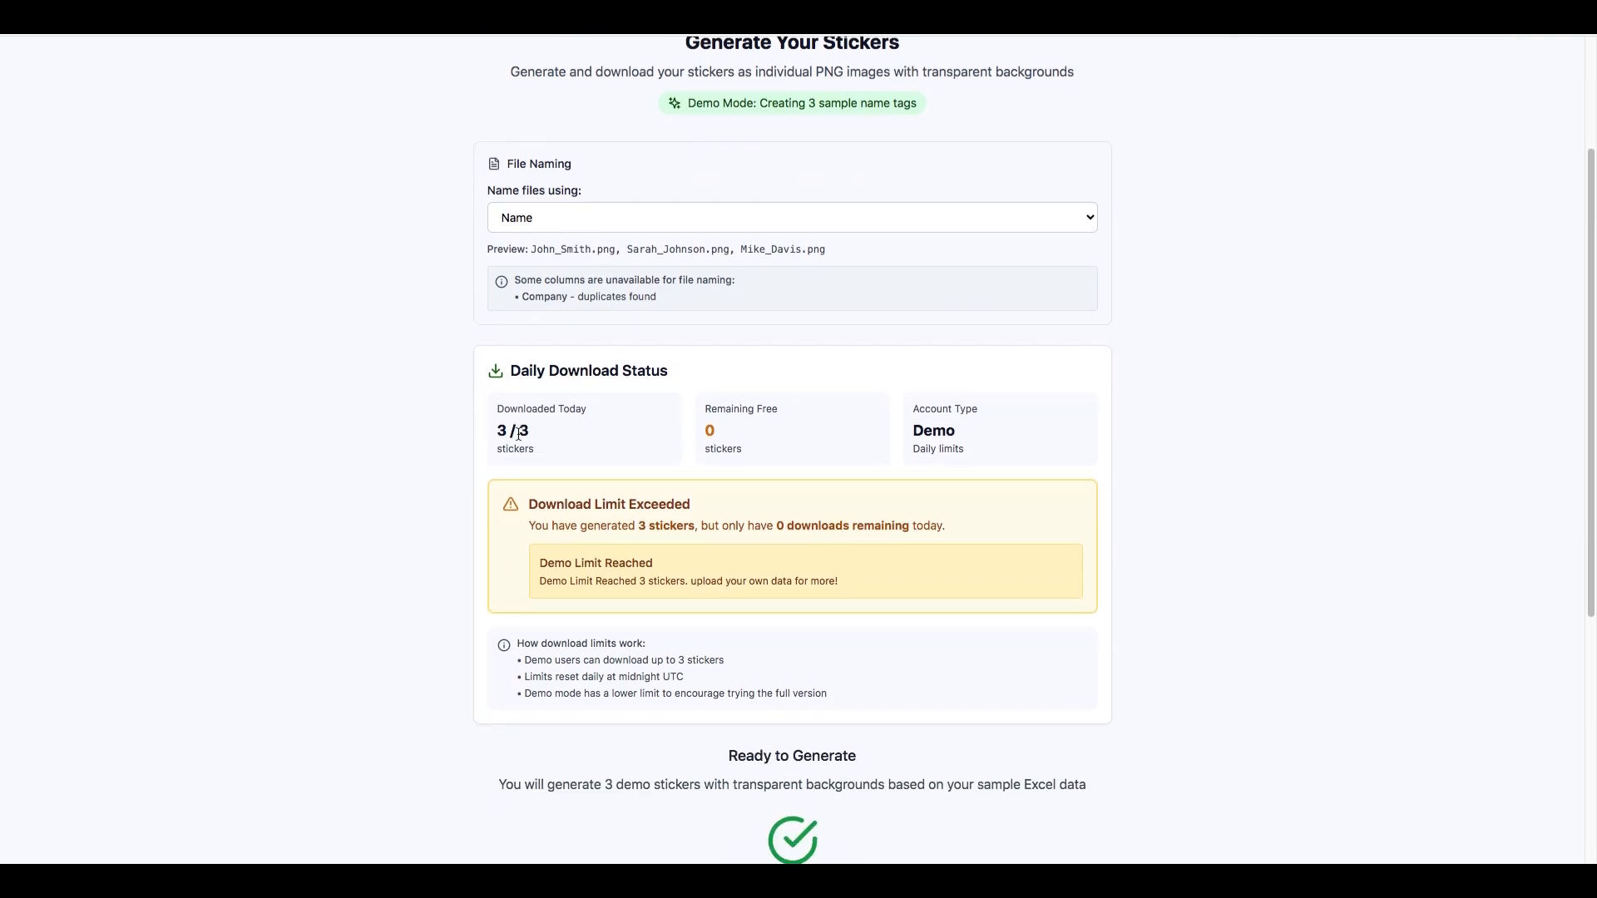
left_click_drag(499, 432, 552, 435)
left_click(512, 431)
scroll(1198, 530, "down", 5)
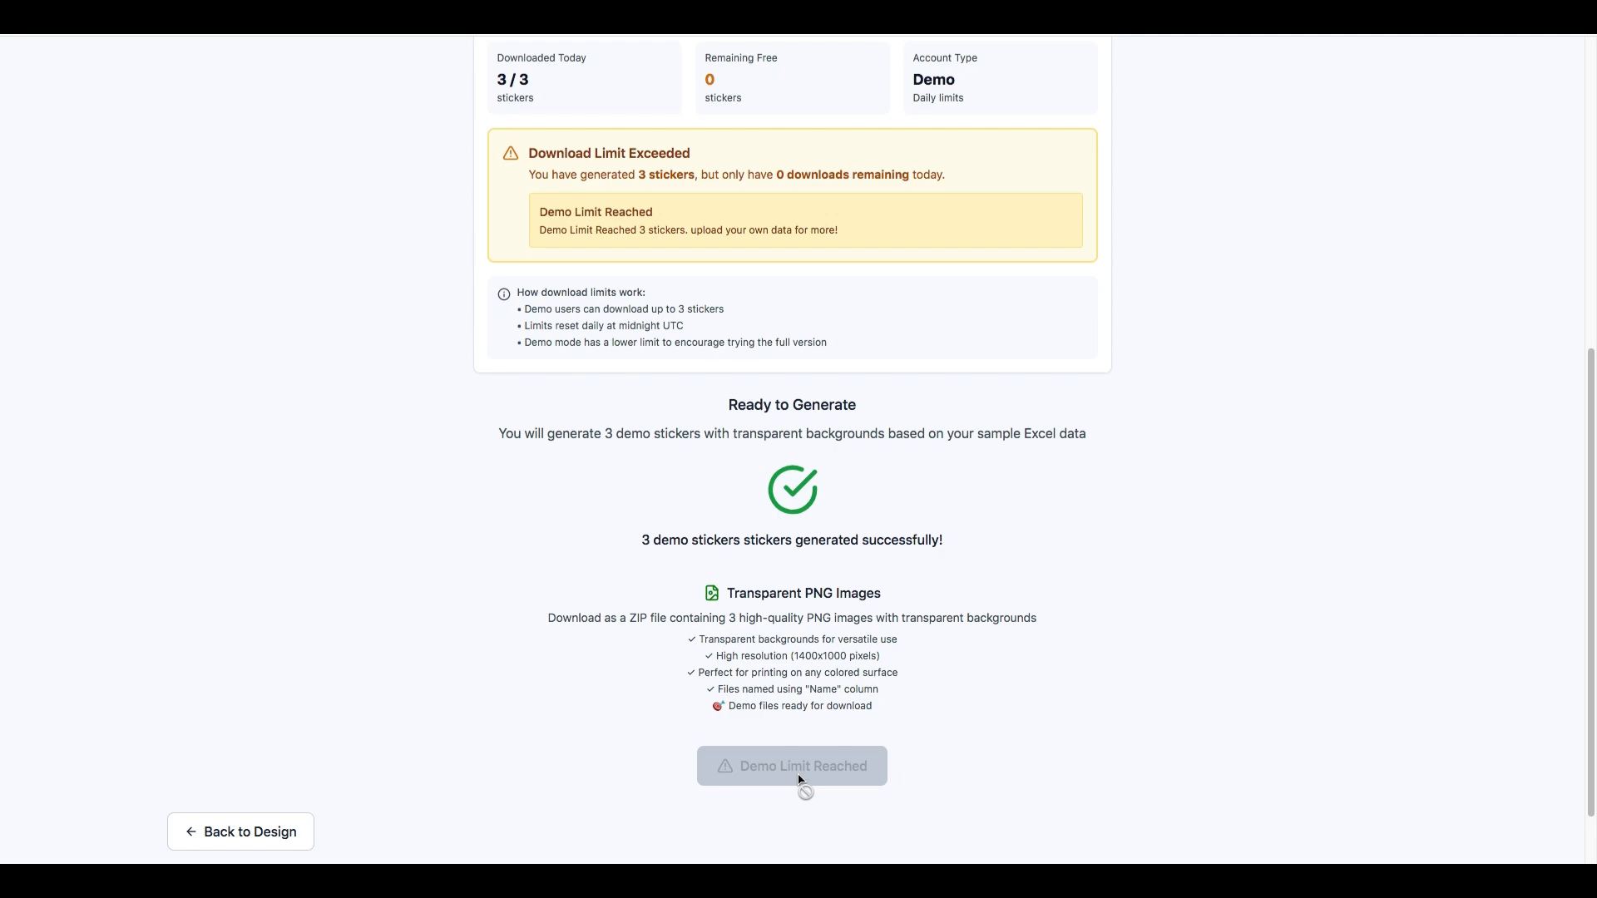
scroll(1373, 438, "down", 1)
Extract the downloaded sticker ZIP in Finder and view the images in its folder in Cover Flow with an enlarged preview area.
scroll(1373, 429, "up", 7)
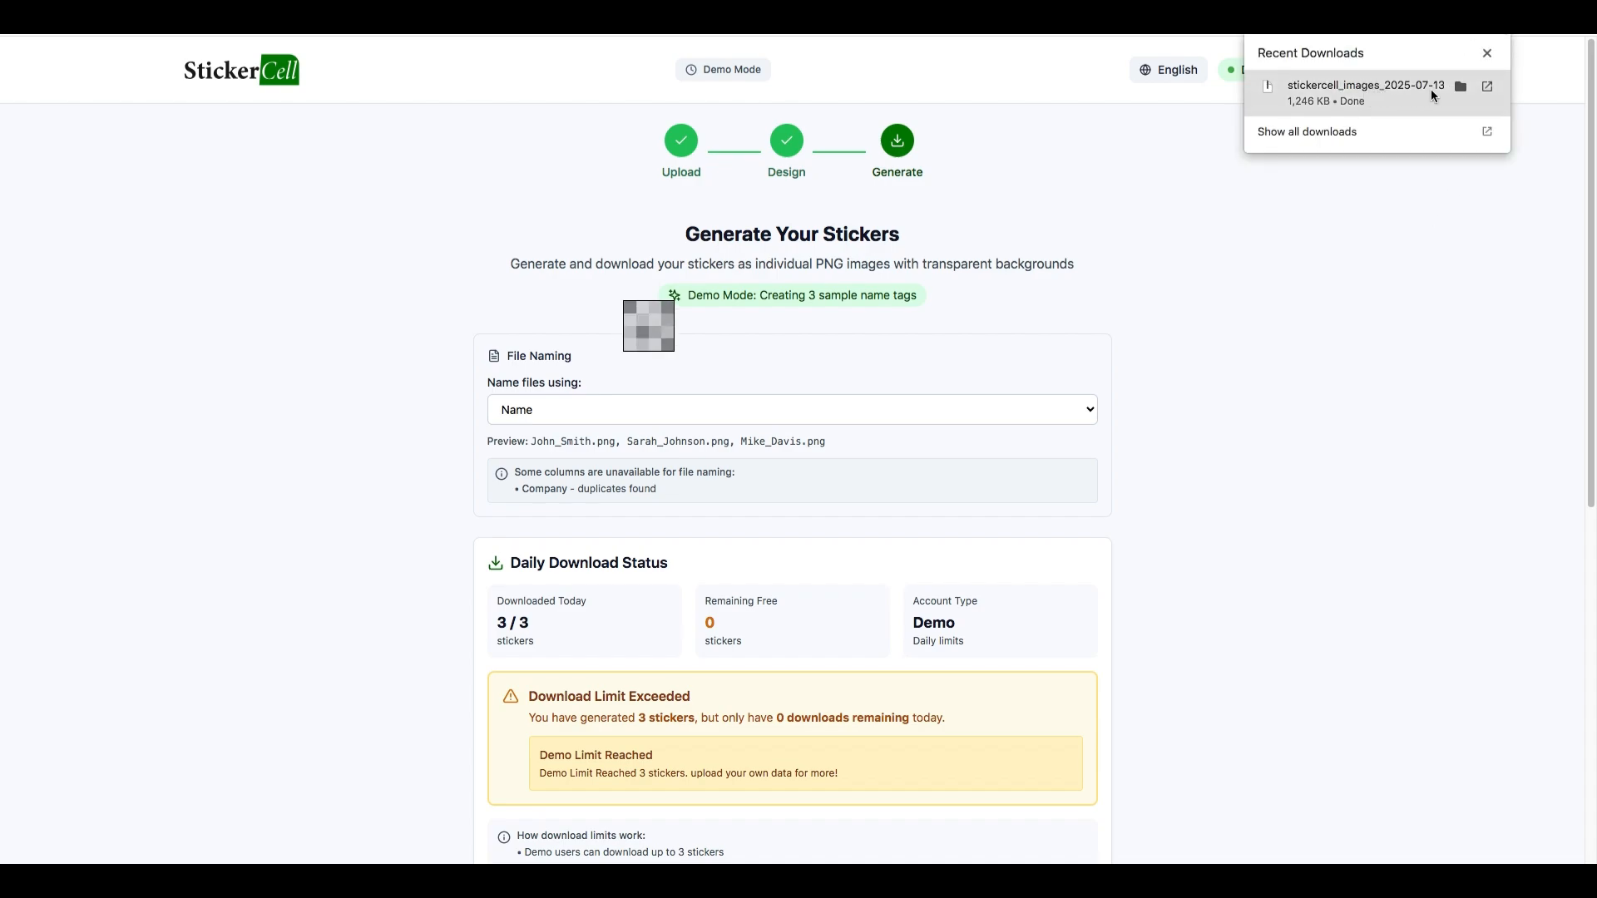
left_click(1377, 91)
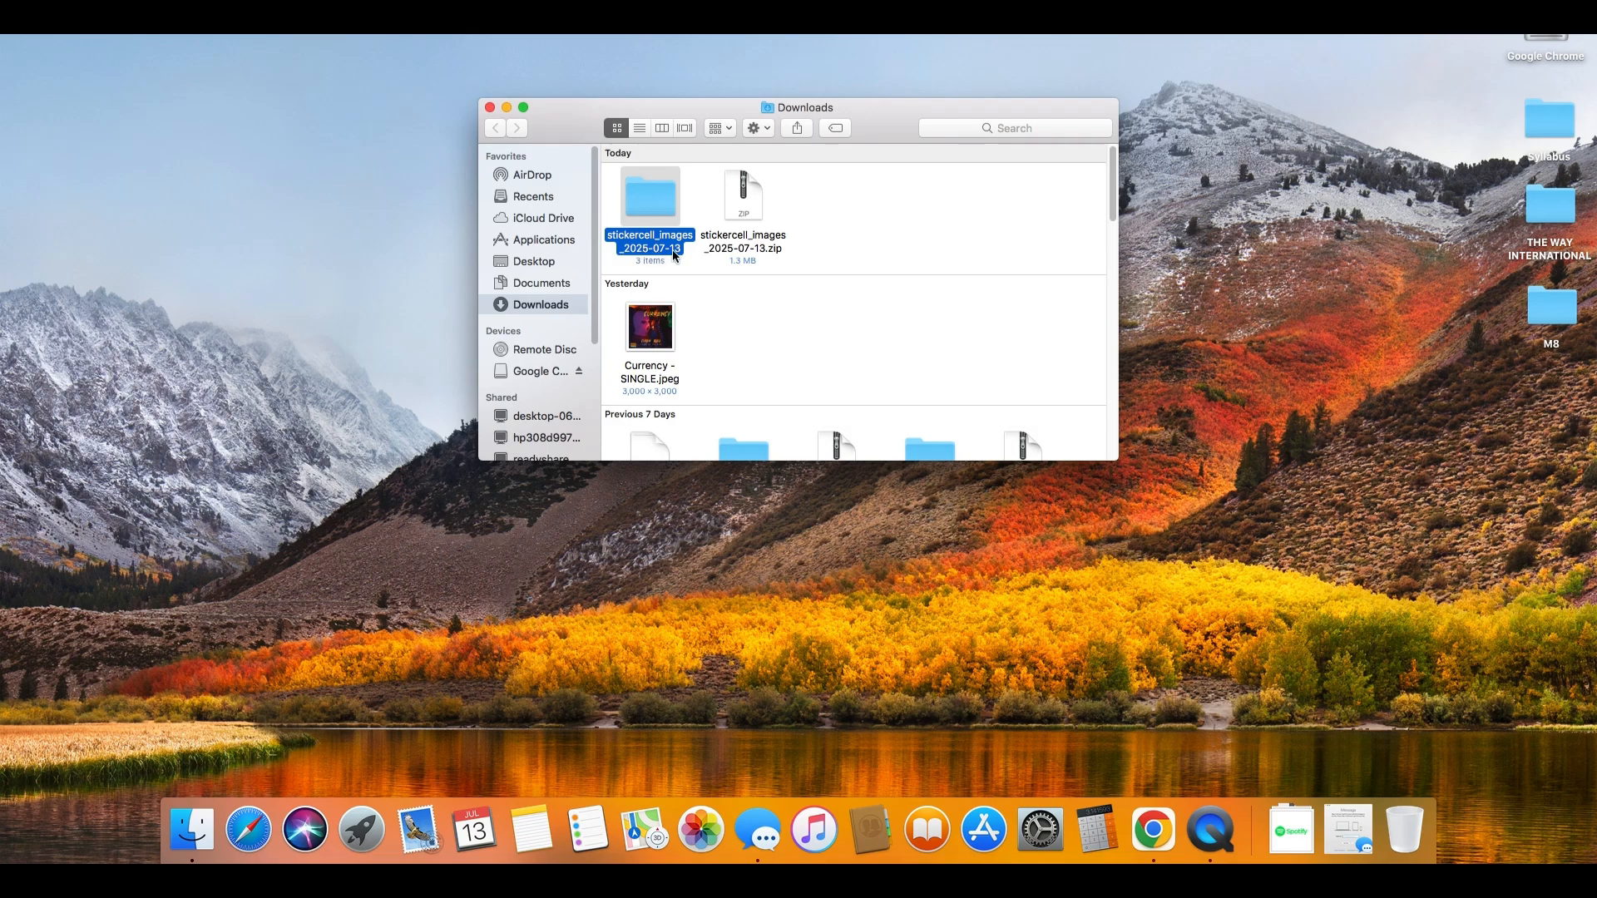
double_click(657, 210)
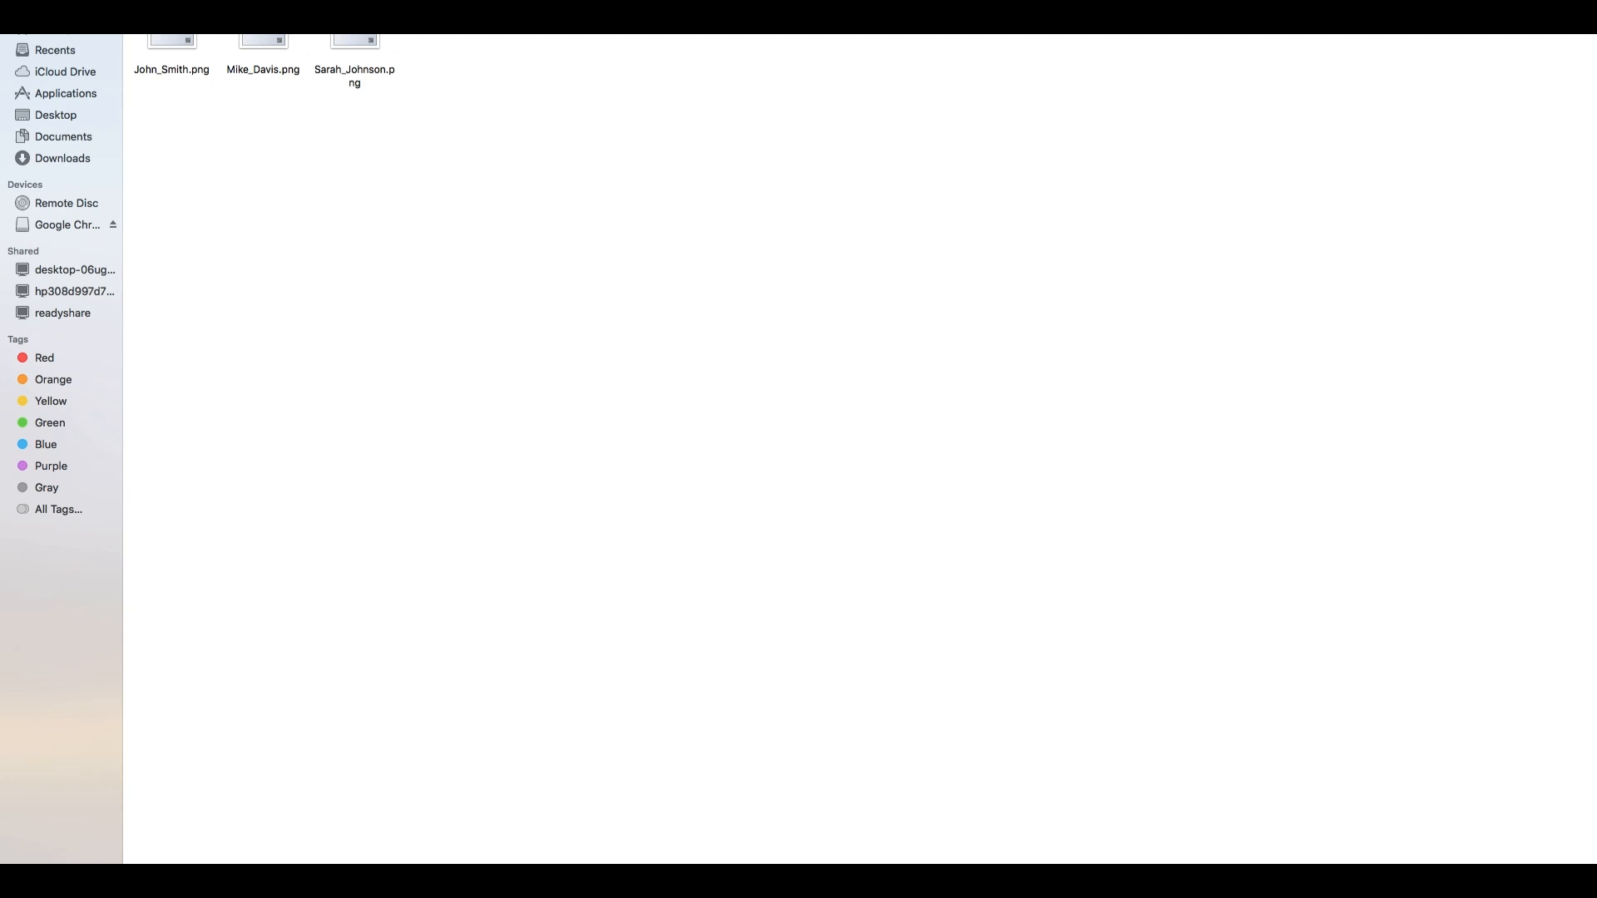
key("super+4")
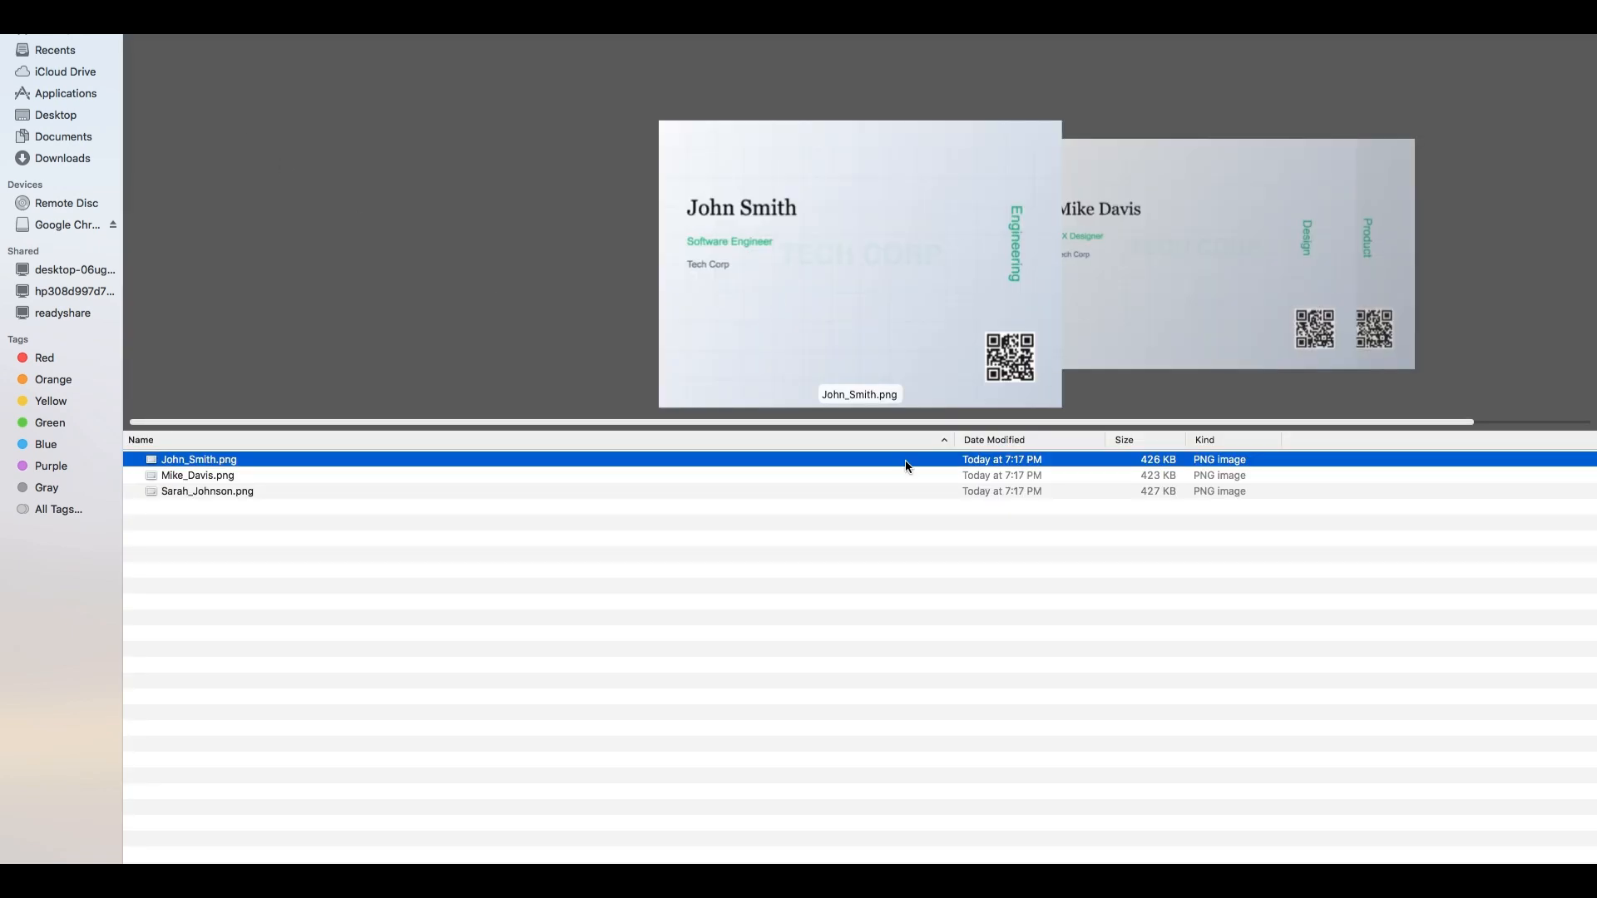
left_click_drag(965, 429, 981, 696)
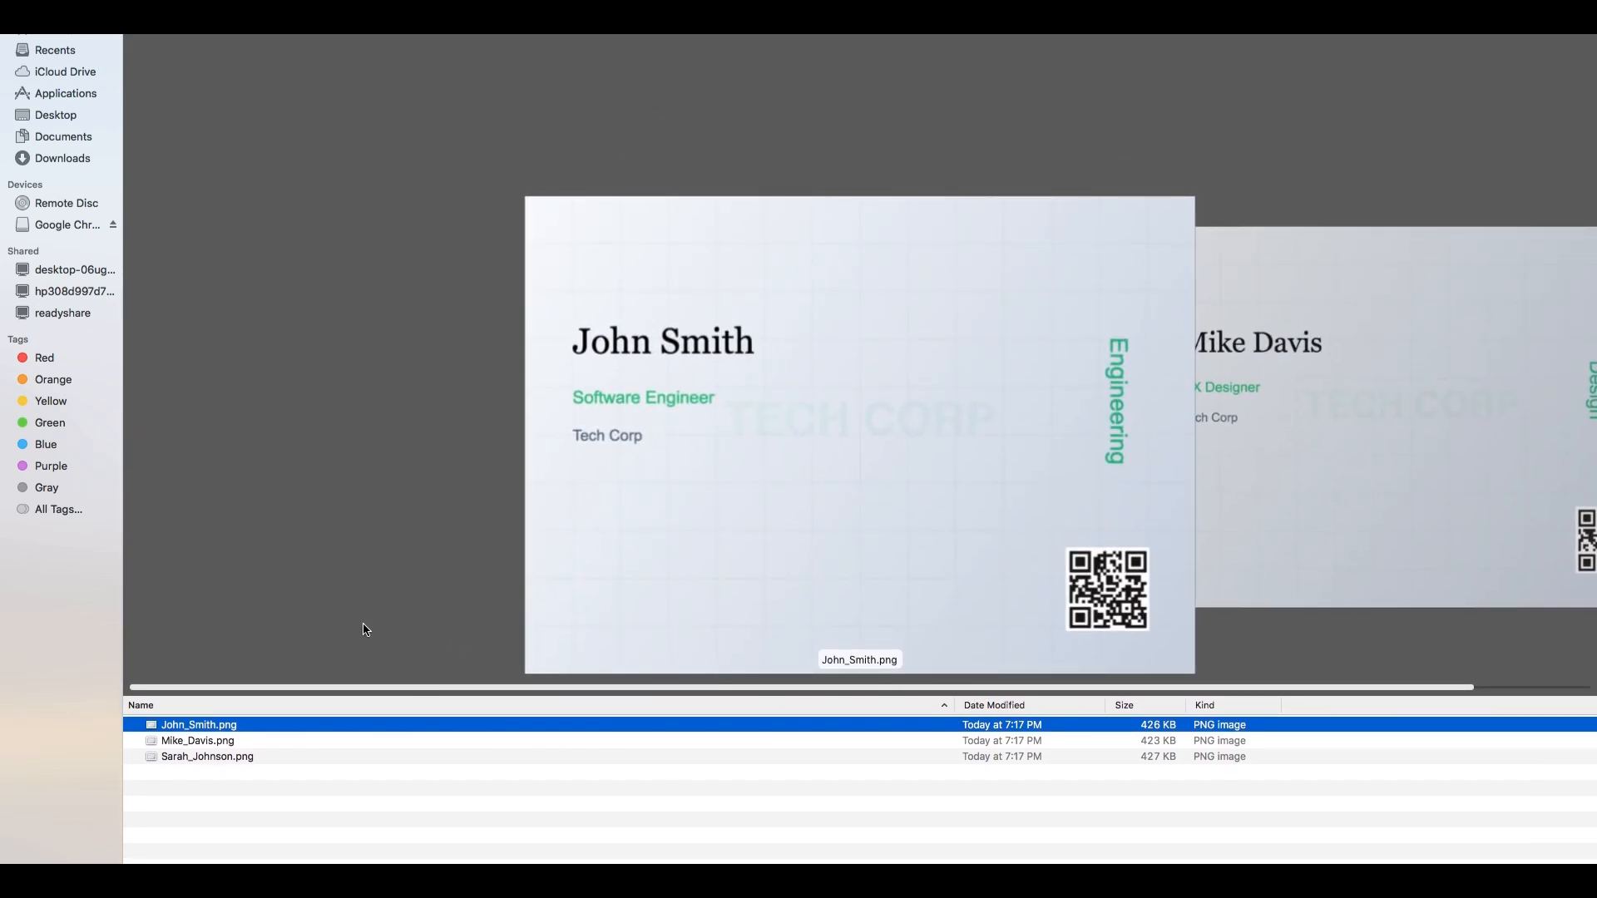
Browse the three generated name tag PNGs in turn and compare the name, job title, department and QR code on each.
left_click(196, 740)
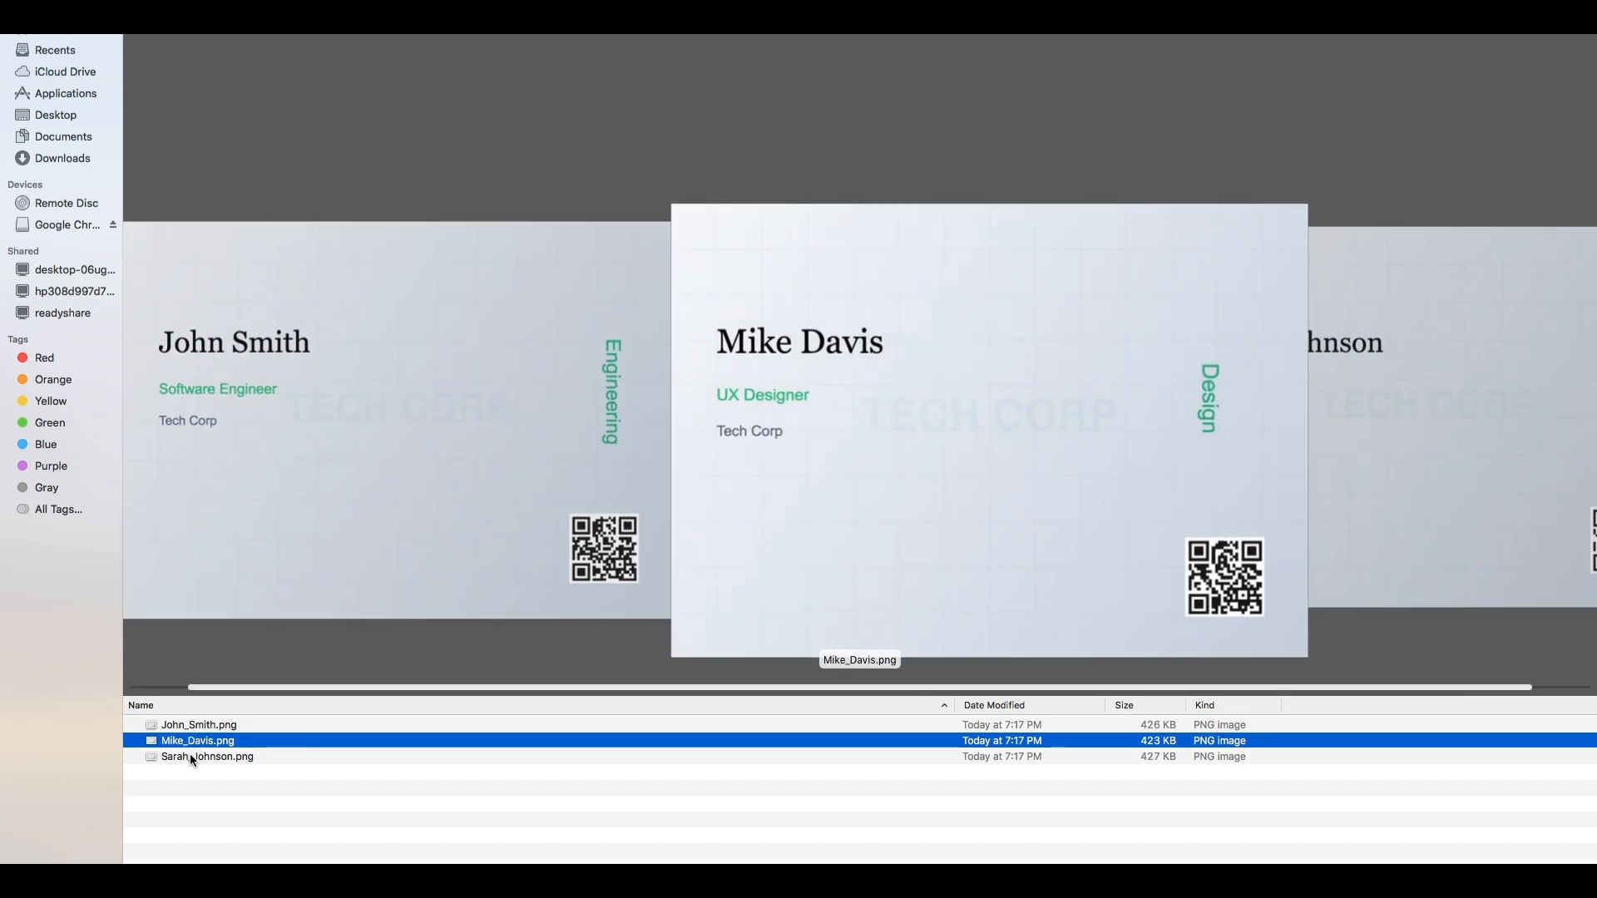
left_click(191, 758)
key("Up")
key("Up")
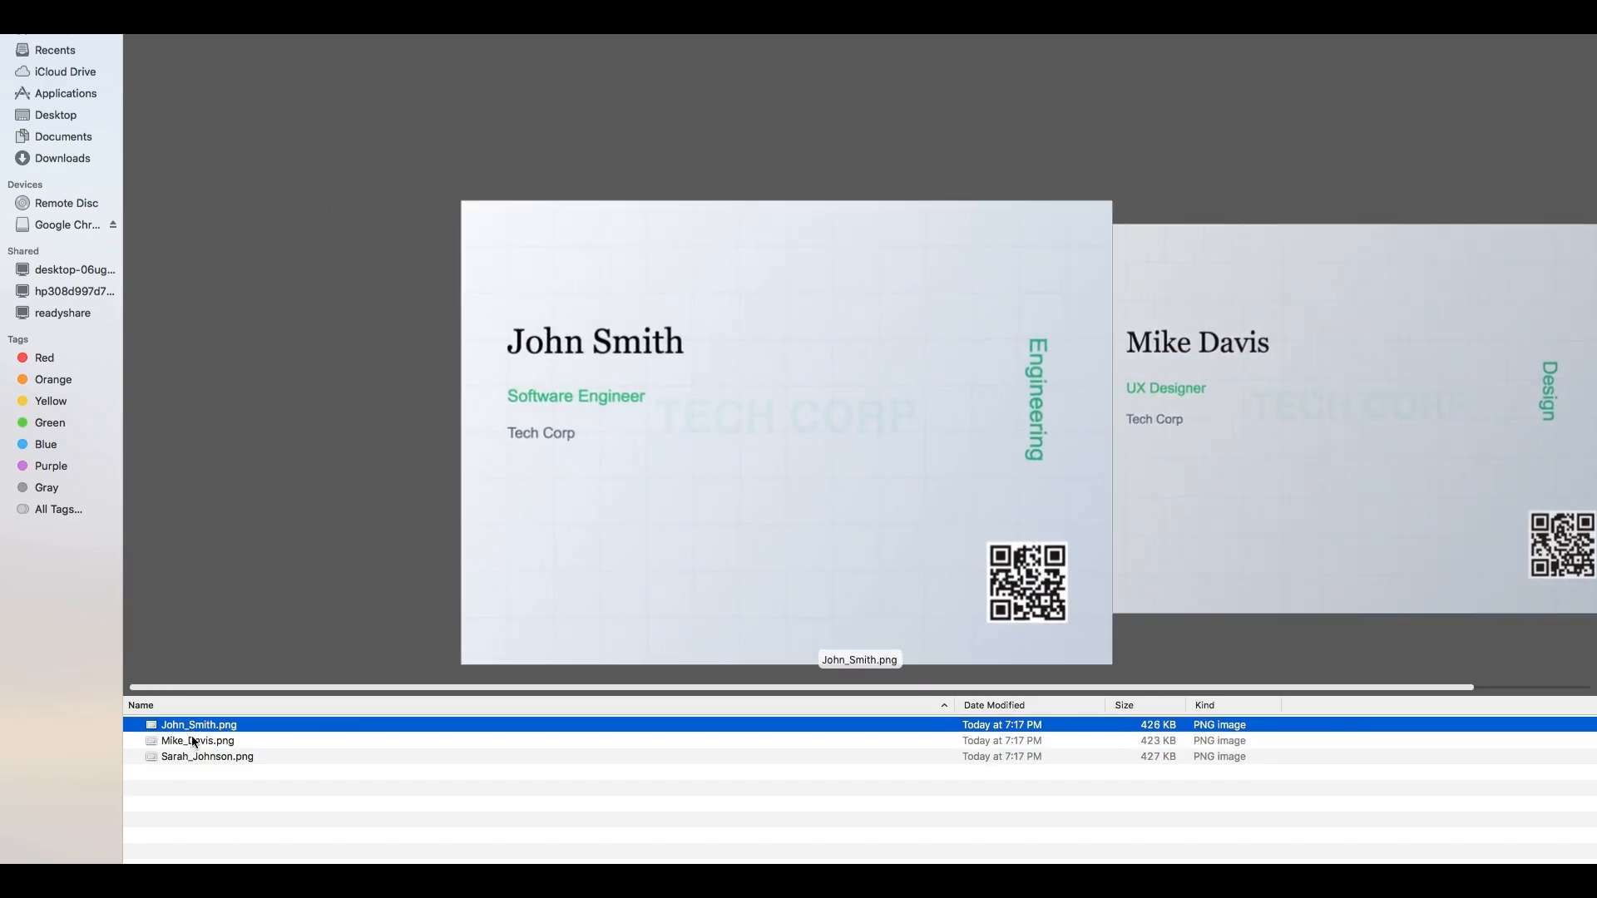
key("Down")
left_click(192, 756)
left_click(196, 740)
left_click(199, 725)
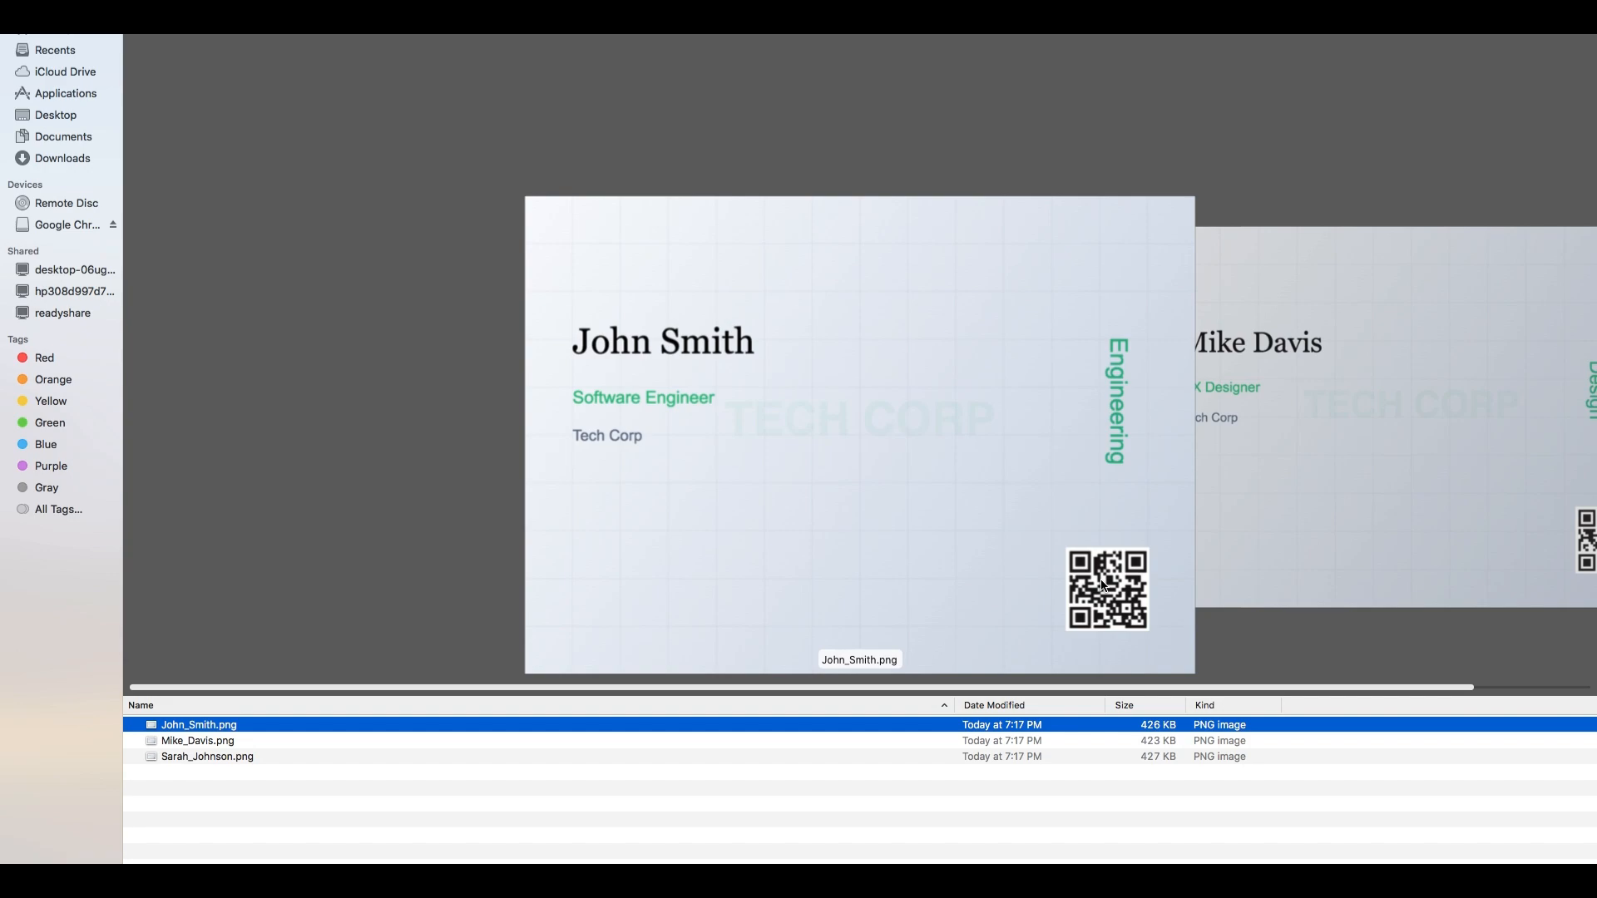
left_click(406, 740)
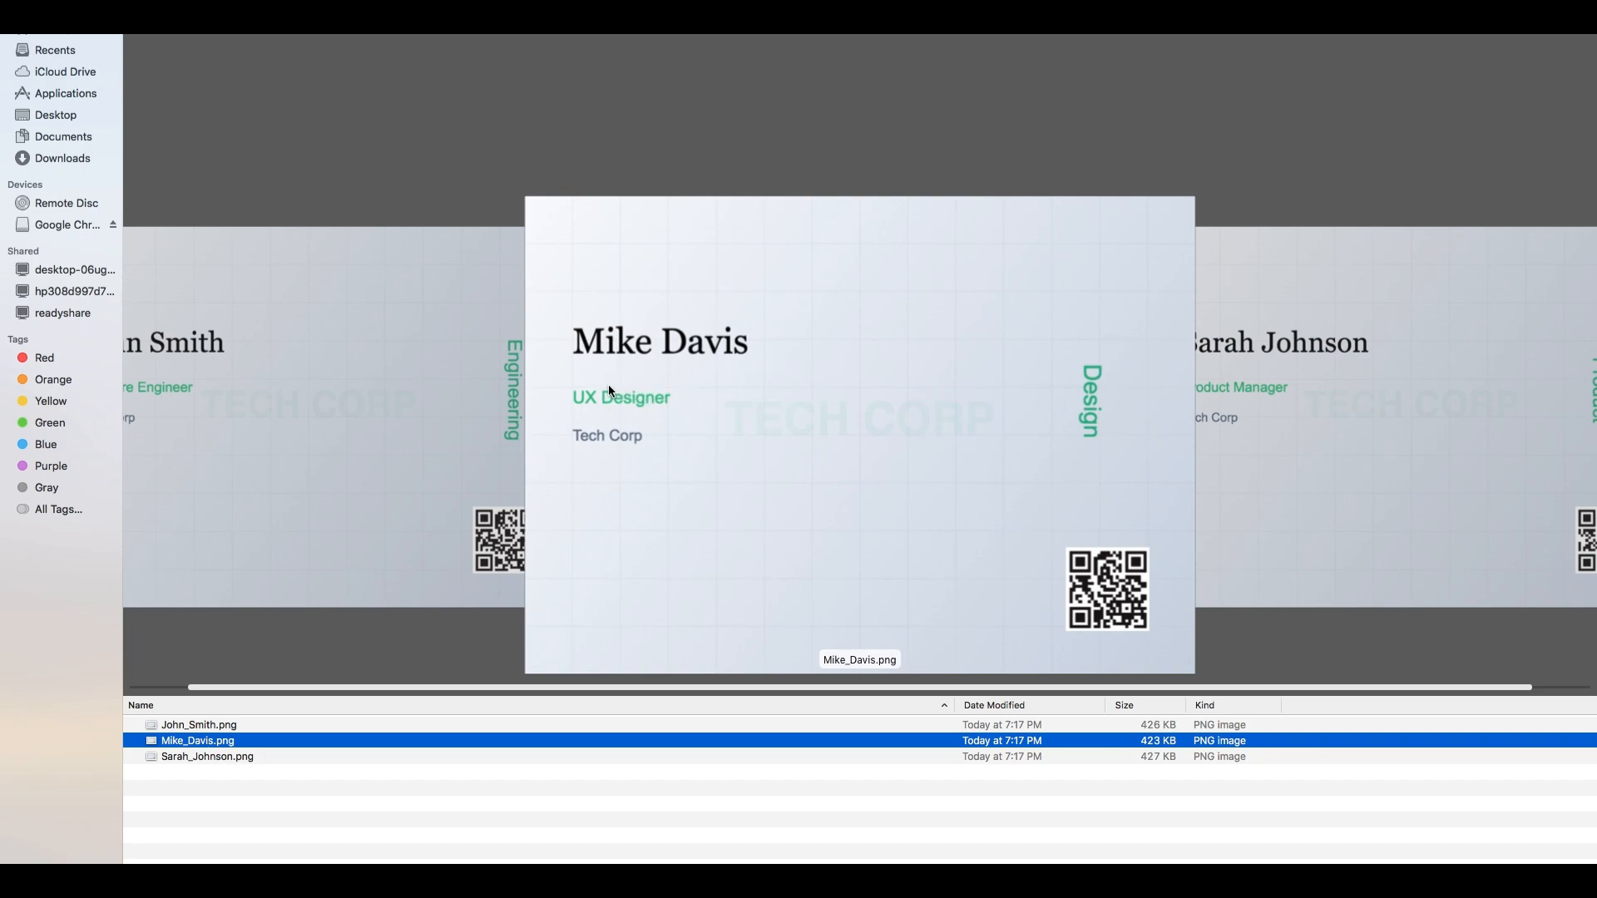
left_click(473, 754)
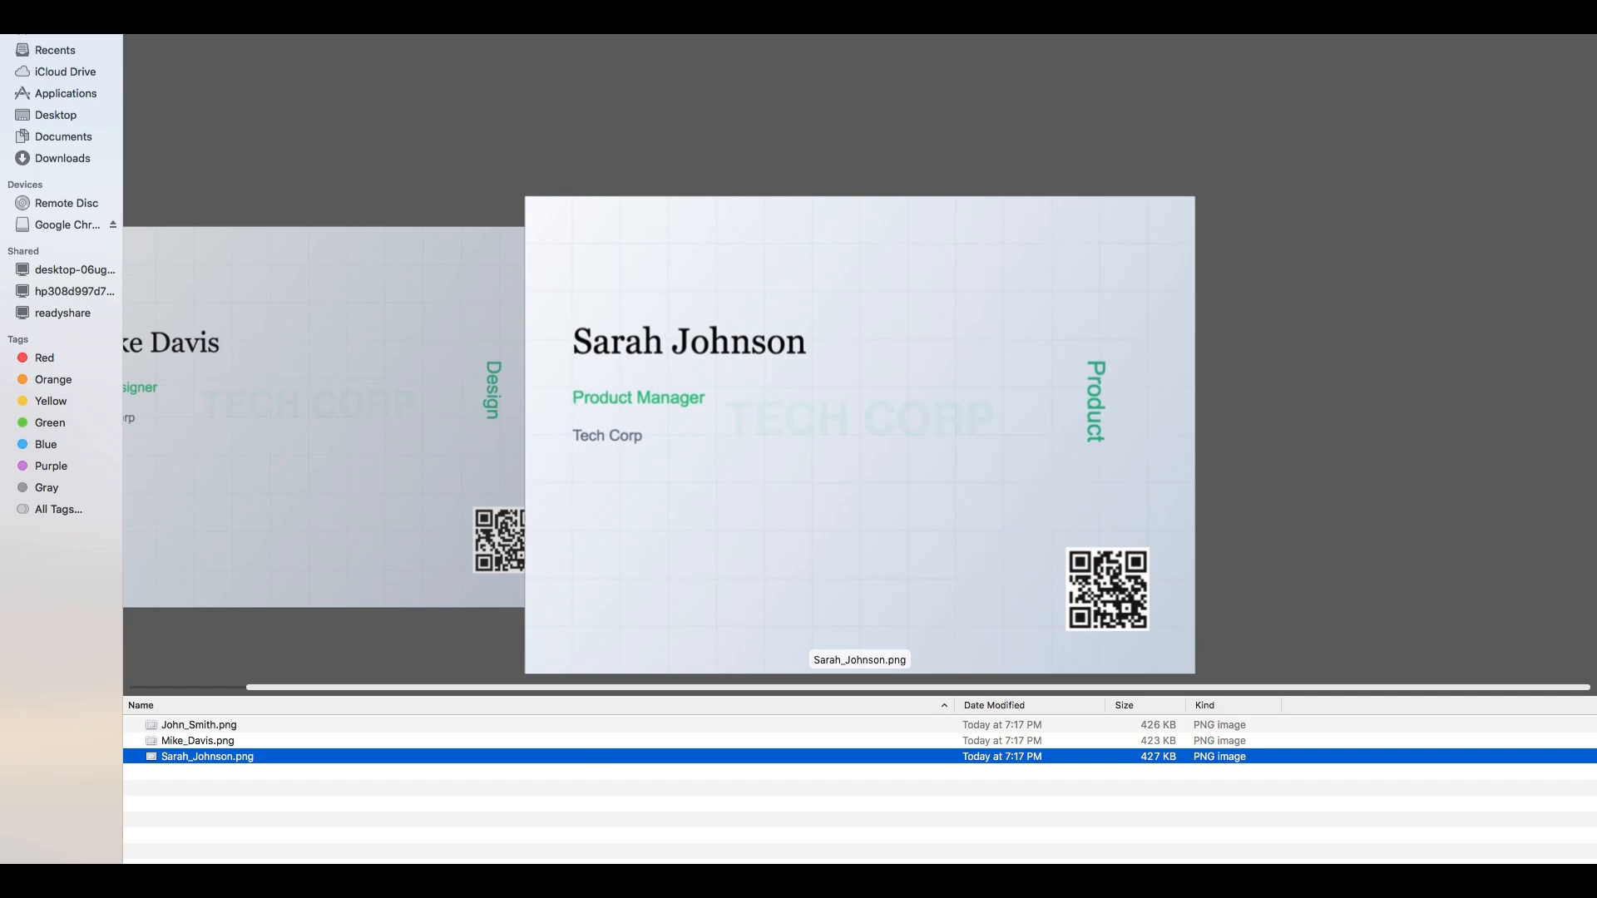
Switch back to StickerCell, return to its upload start page, and review the file requirements and the daily limit.
left_click(1154, 836)
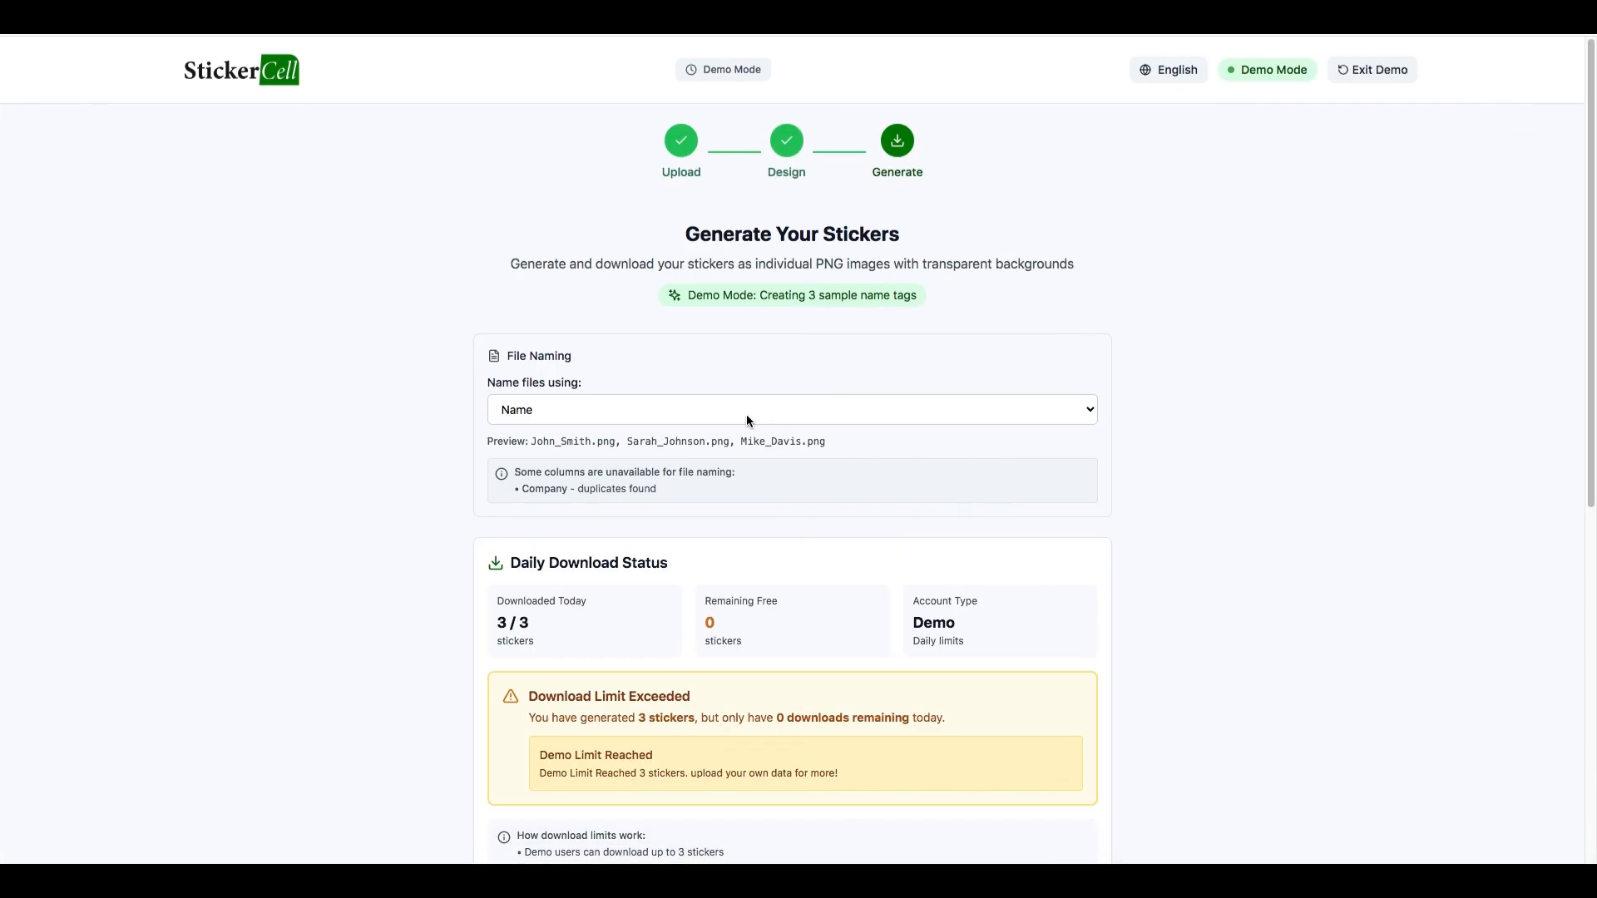
left_click(241, 73)
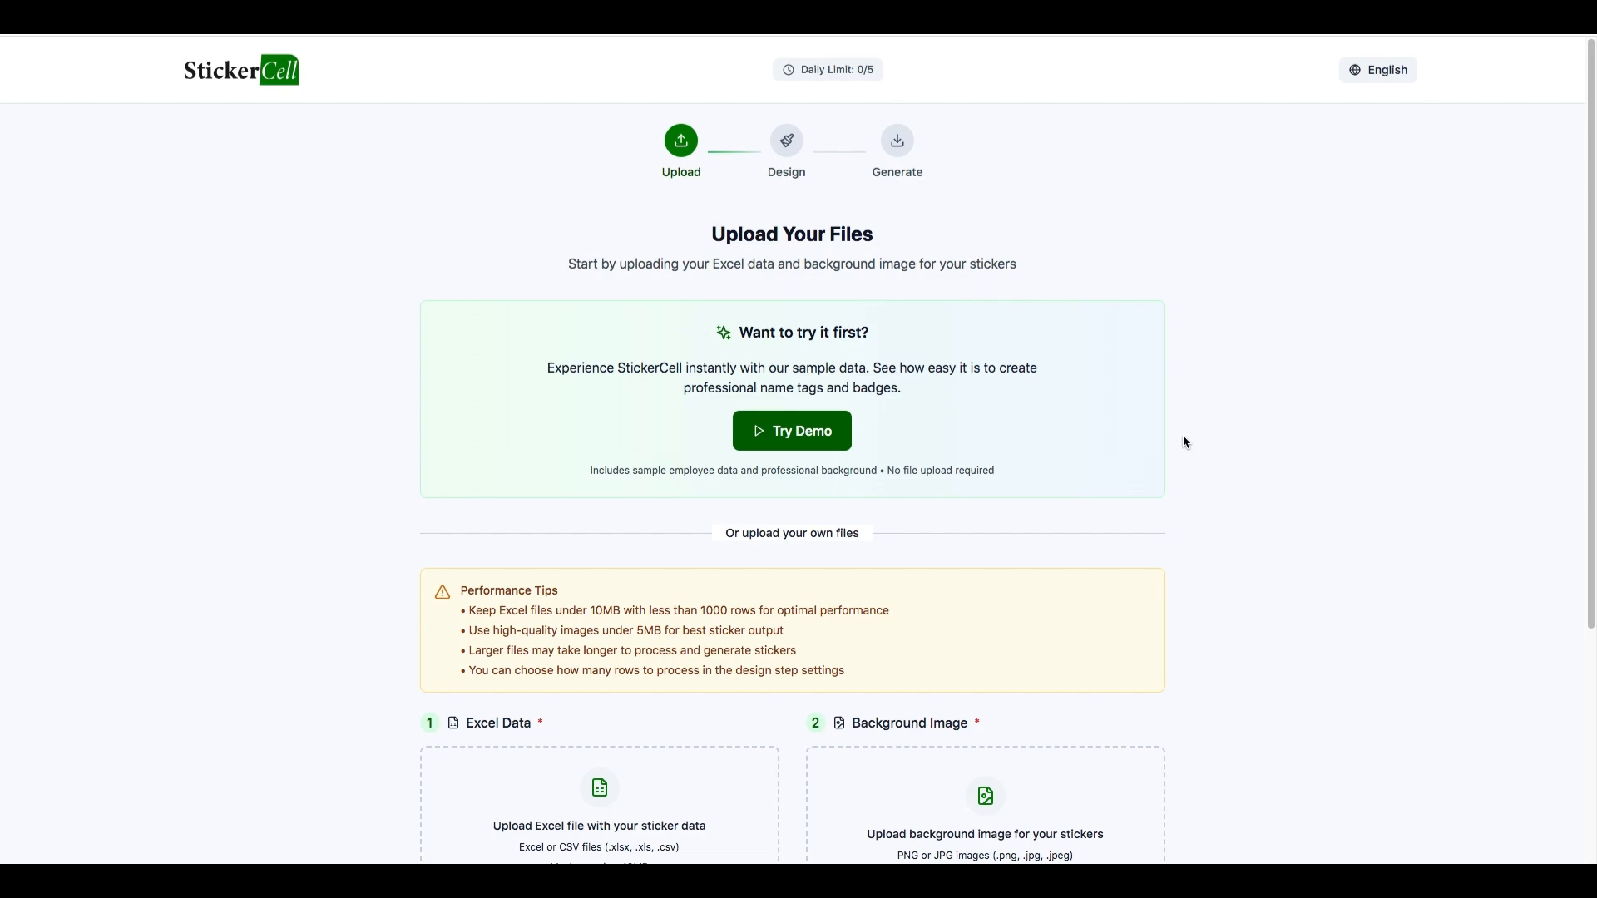
scroll(1164, 541, "down", 4)
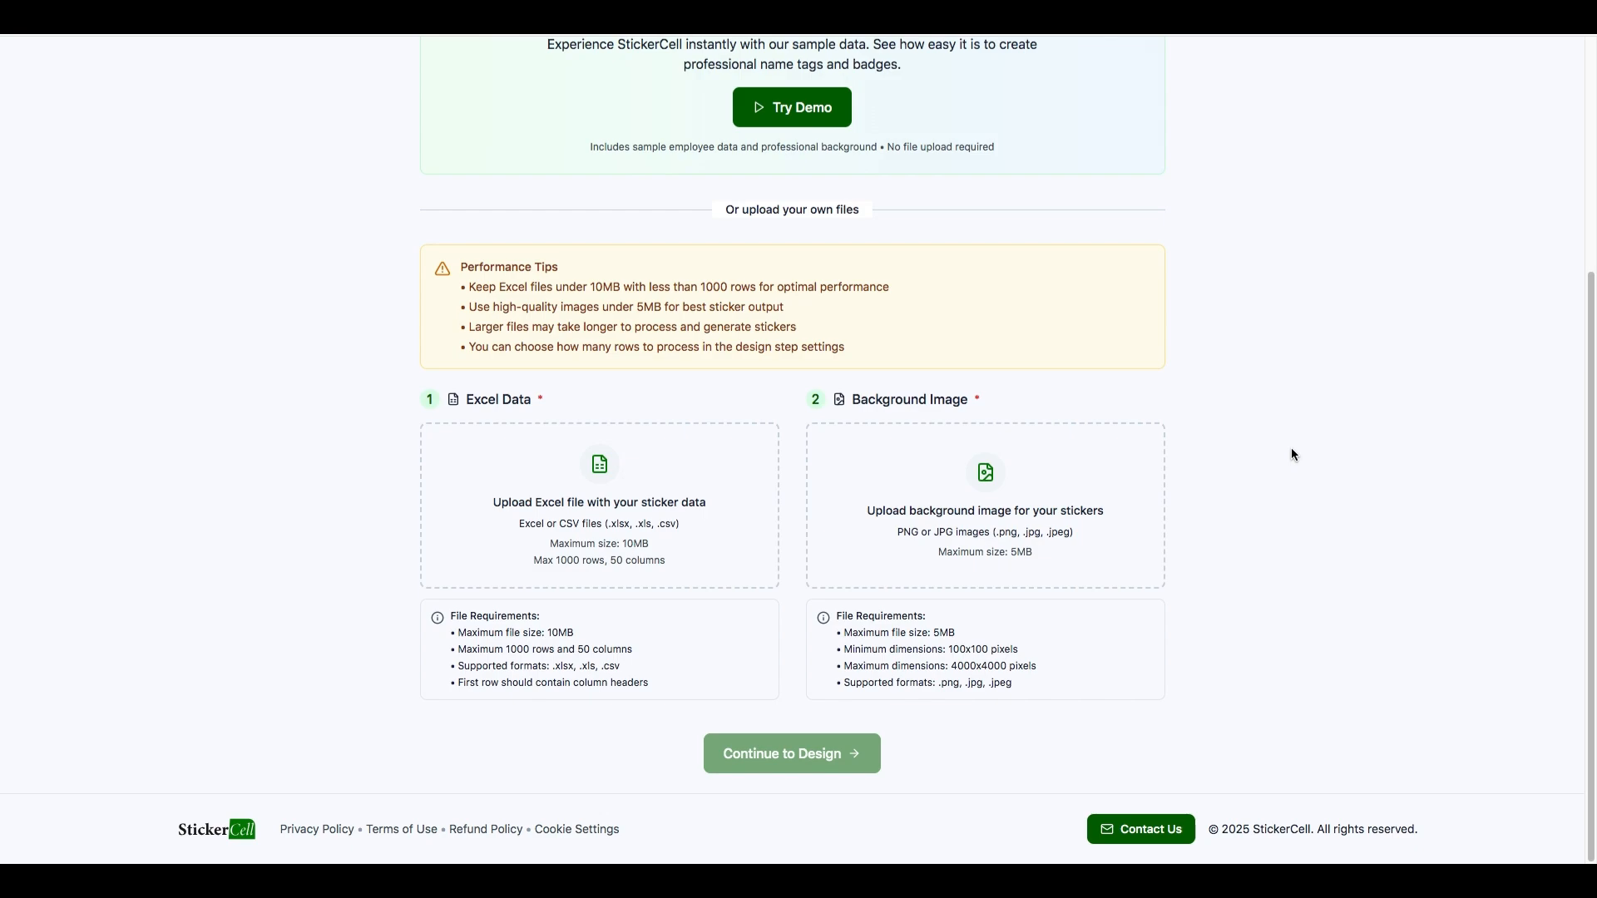
scroll(1277, 482, "up", 5)
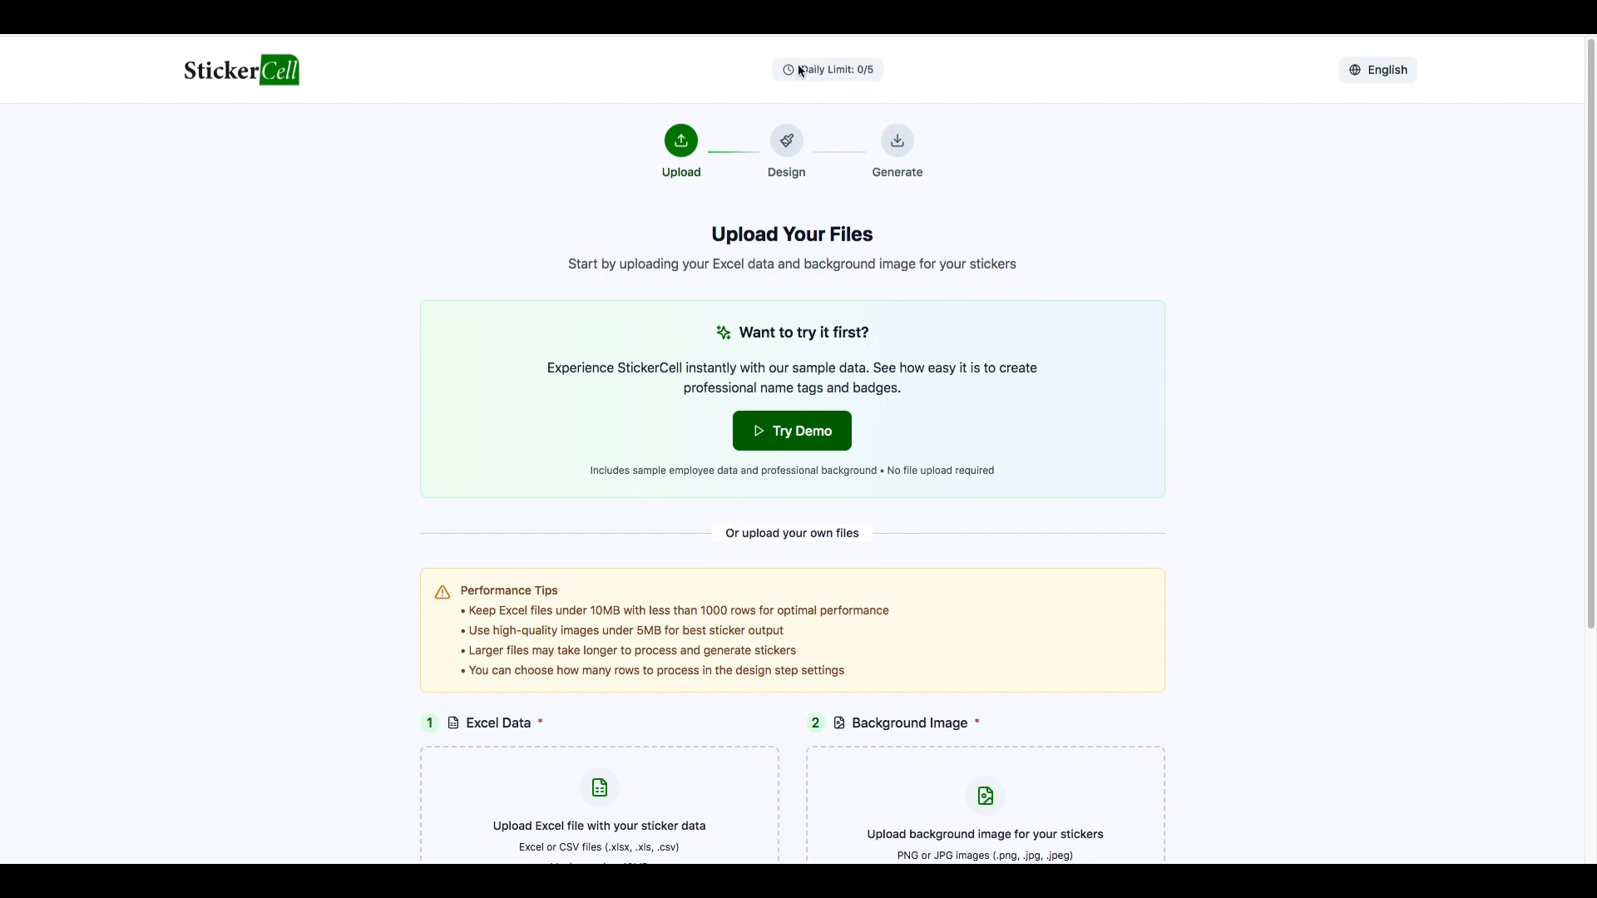
left_click_drag(799, 67, 869, 66)
left_click(886, 73)
Open the Privacy Policy and examine the contact e-mail in its Contact Us section.
scroll(1368, 466, "down", 4)
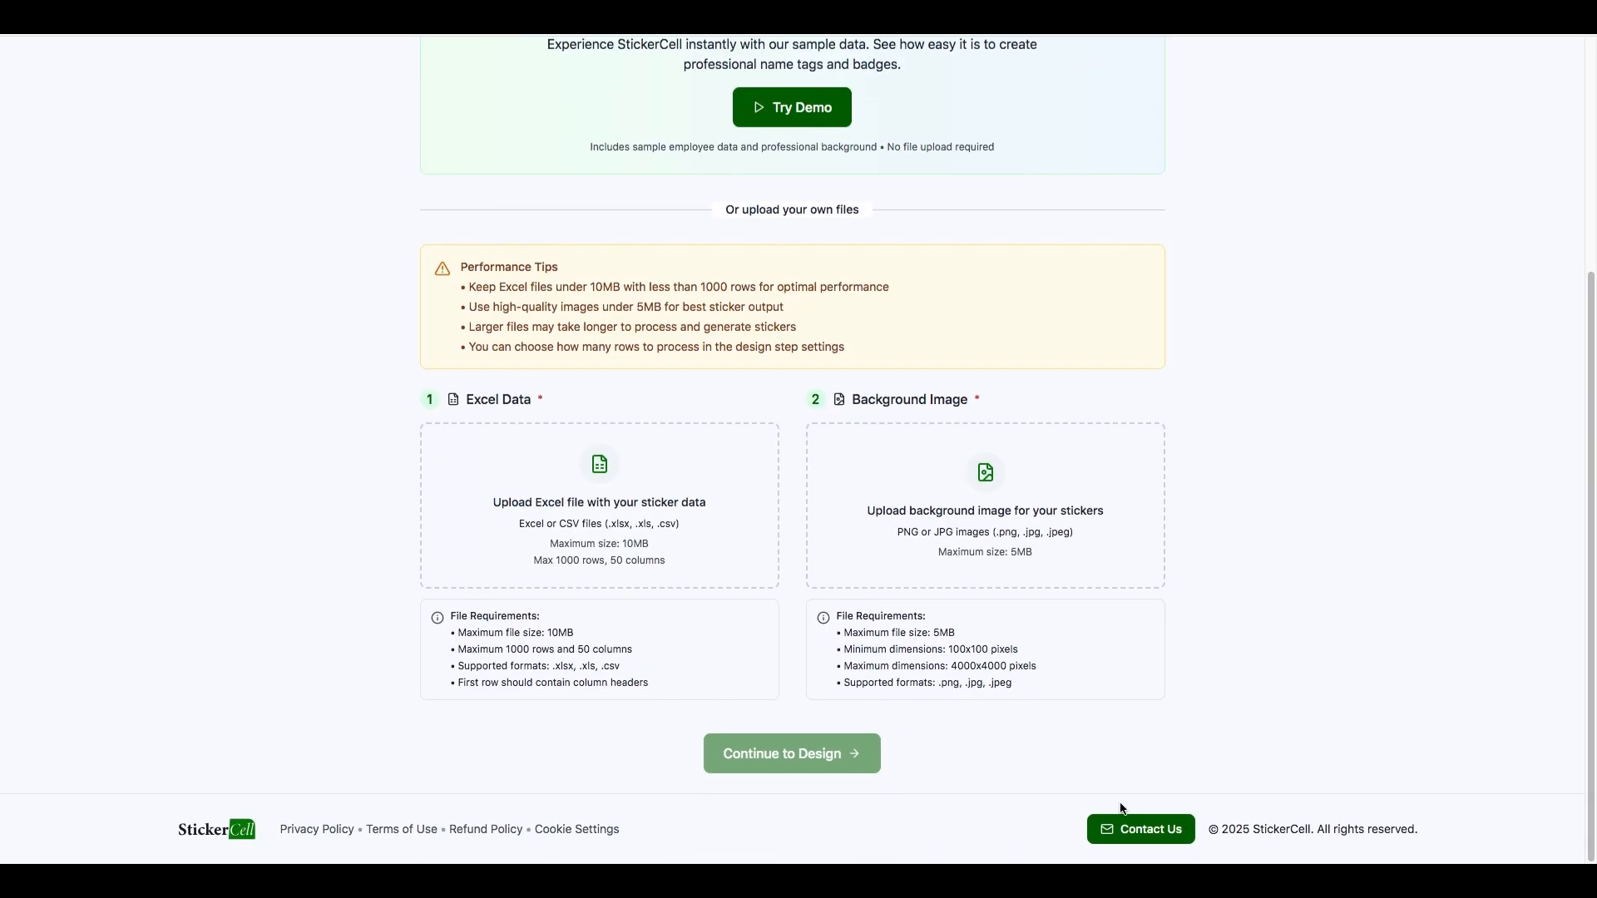
left_click(310, 831)
scroll(696, 476, "down", 15)
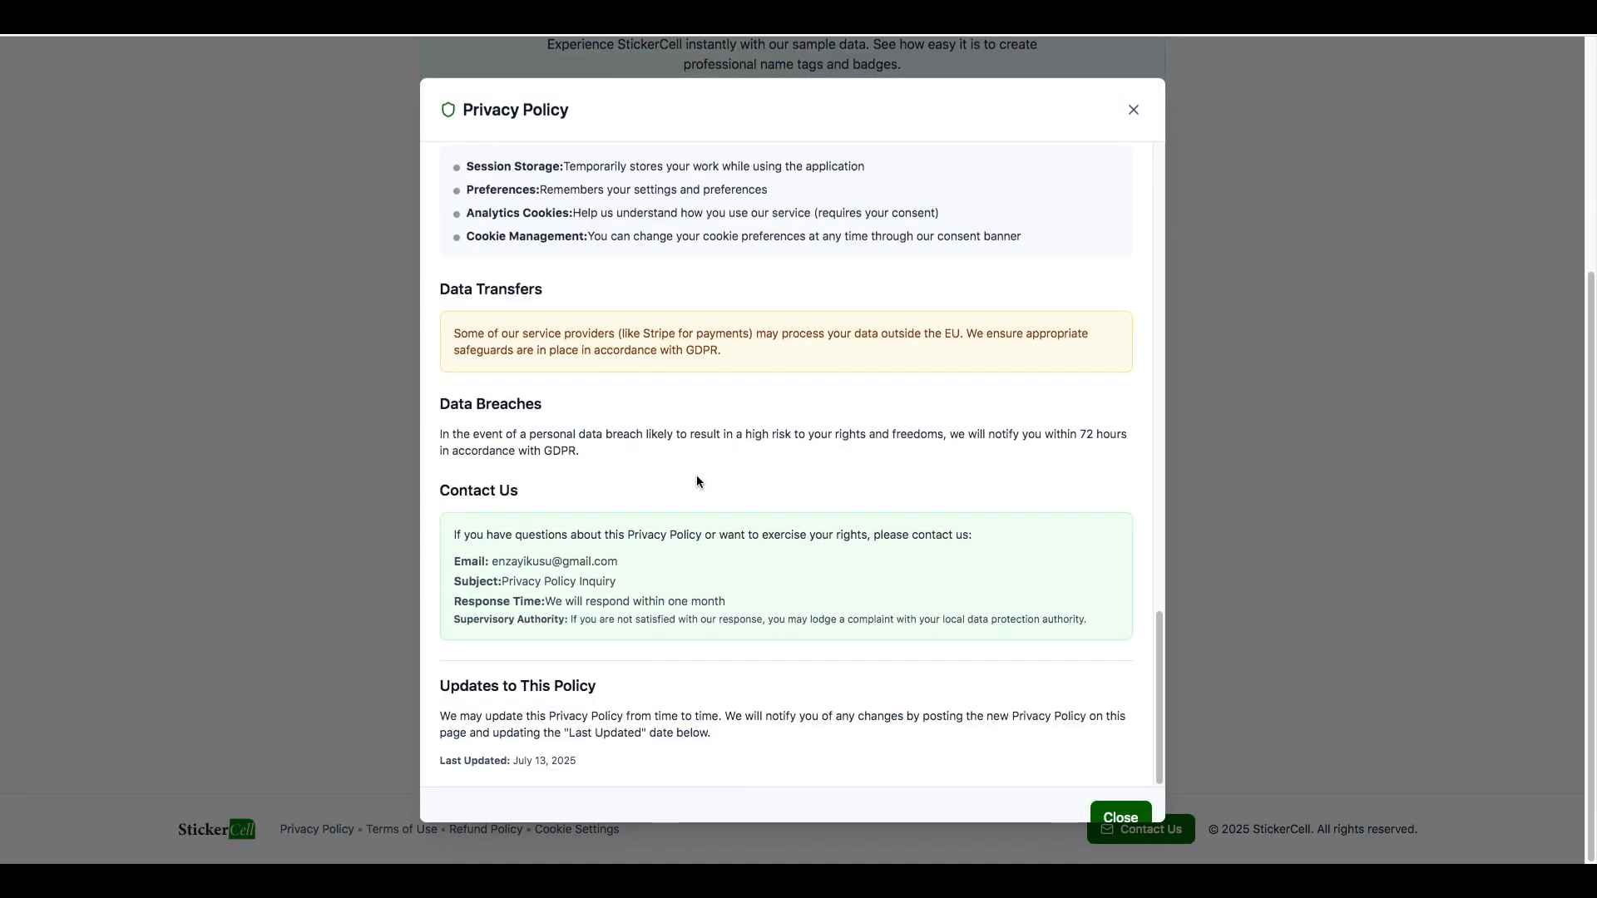
left_click_drag(492, 562, 624, 564)
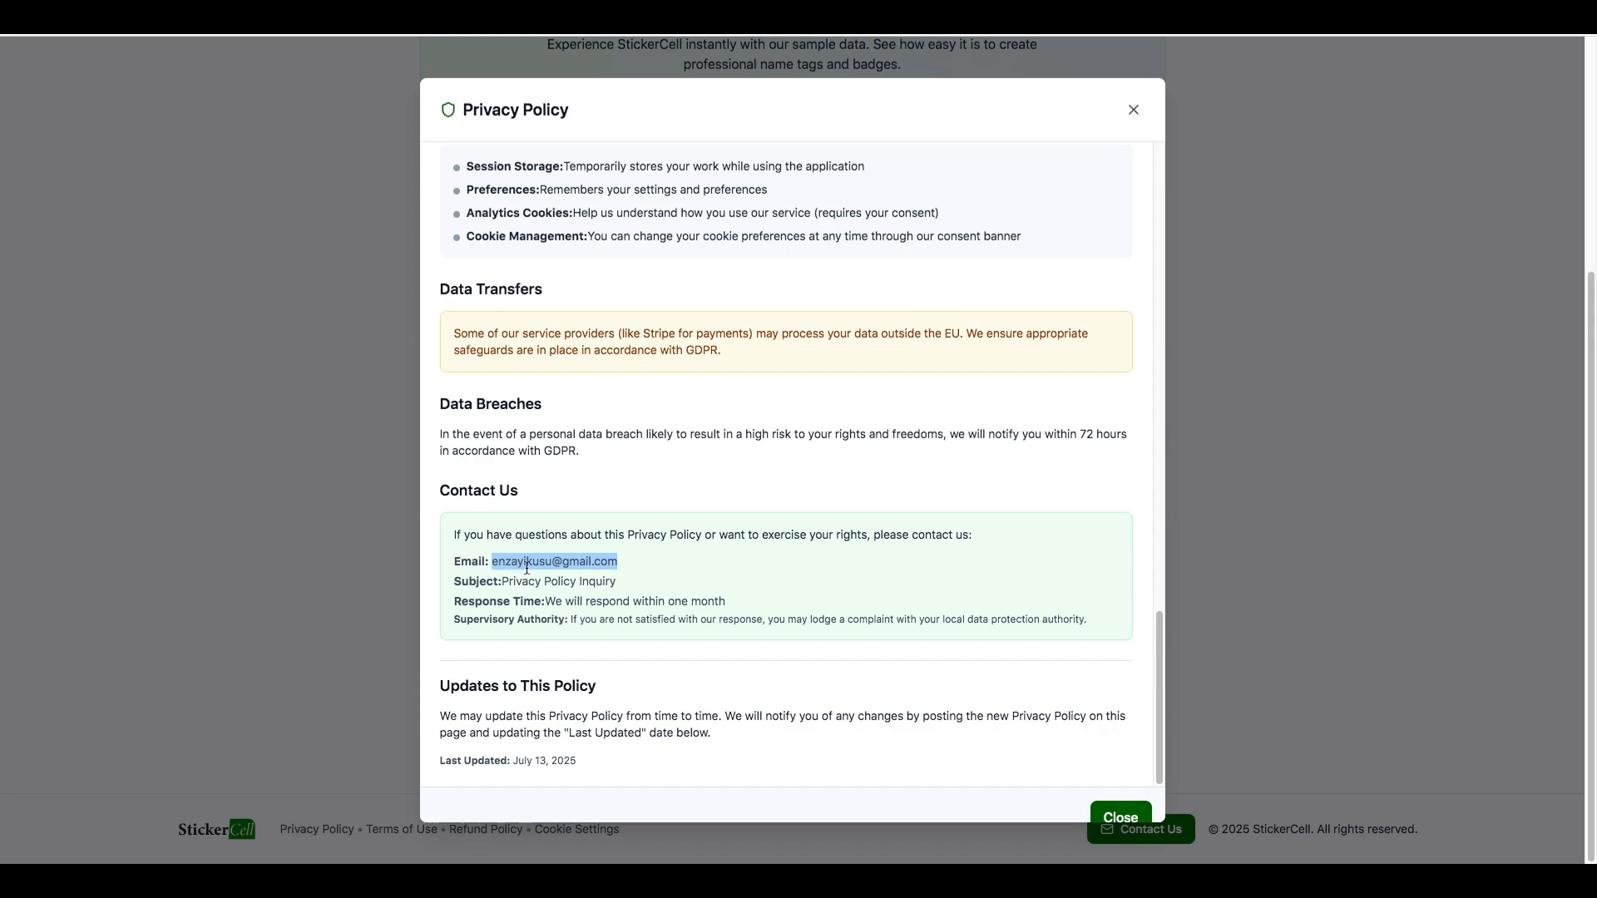
left_click(636, 562)
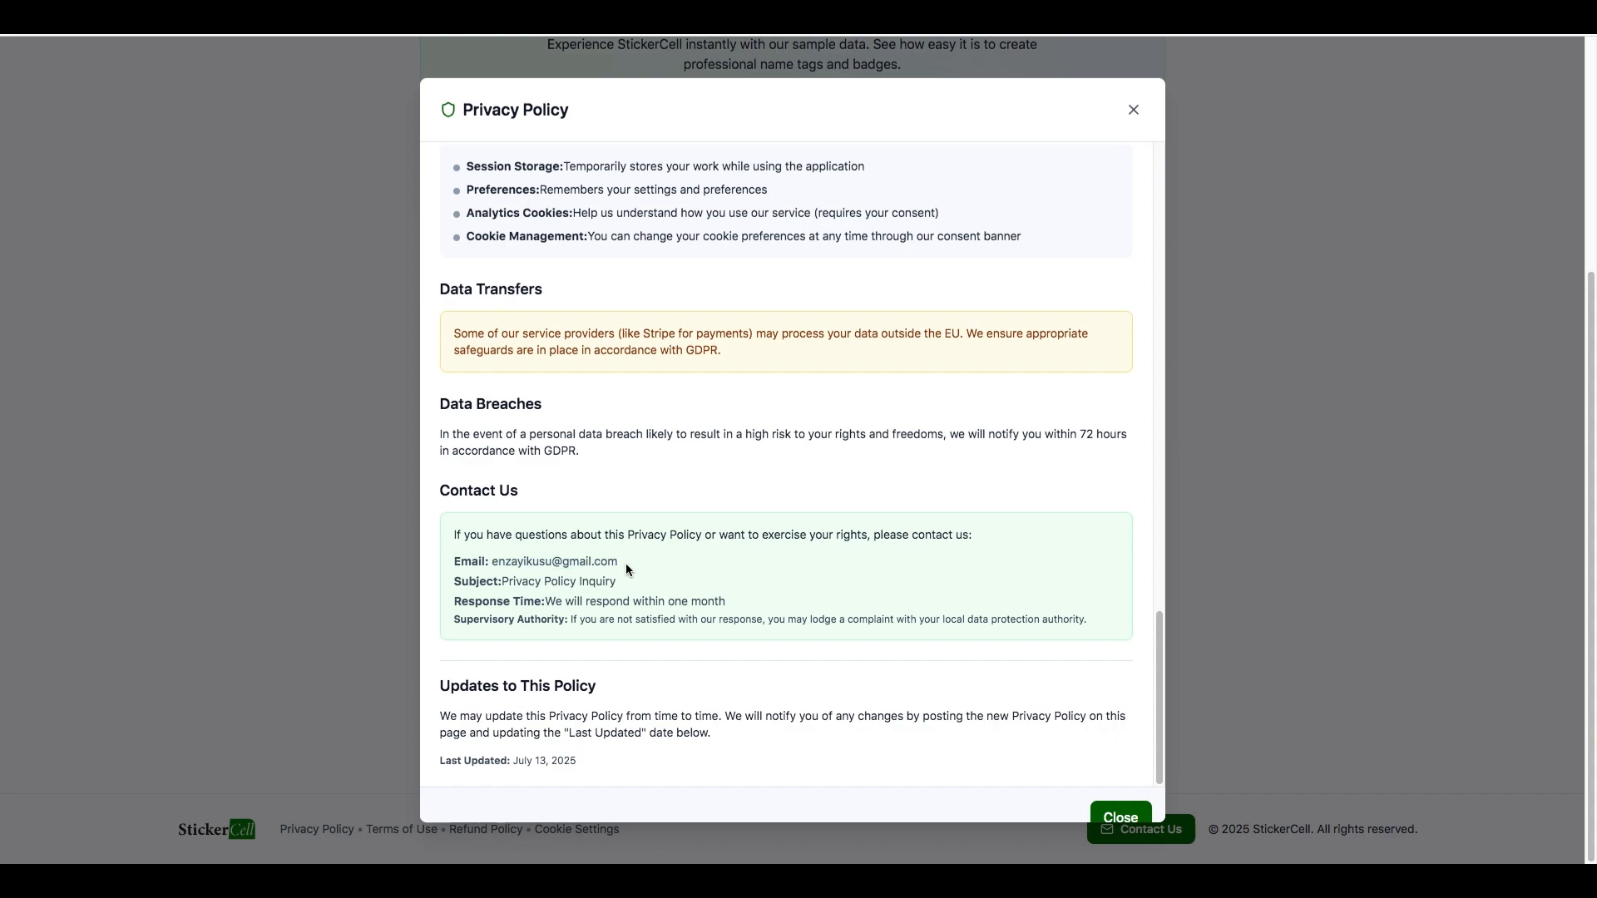